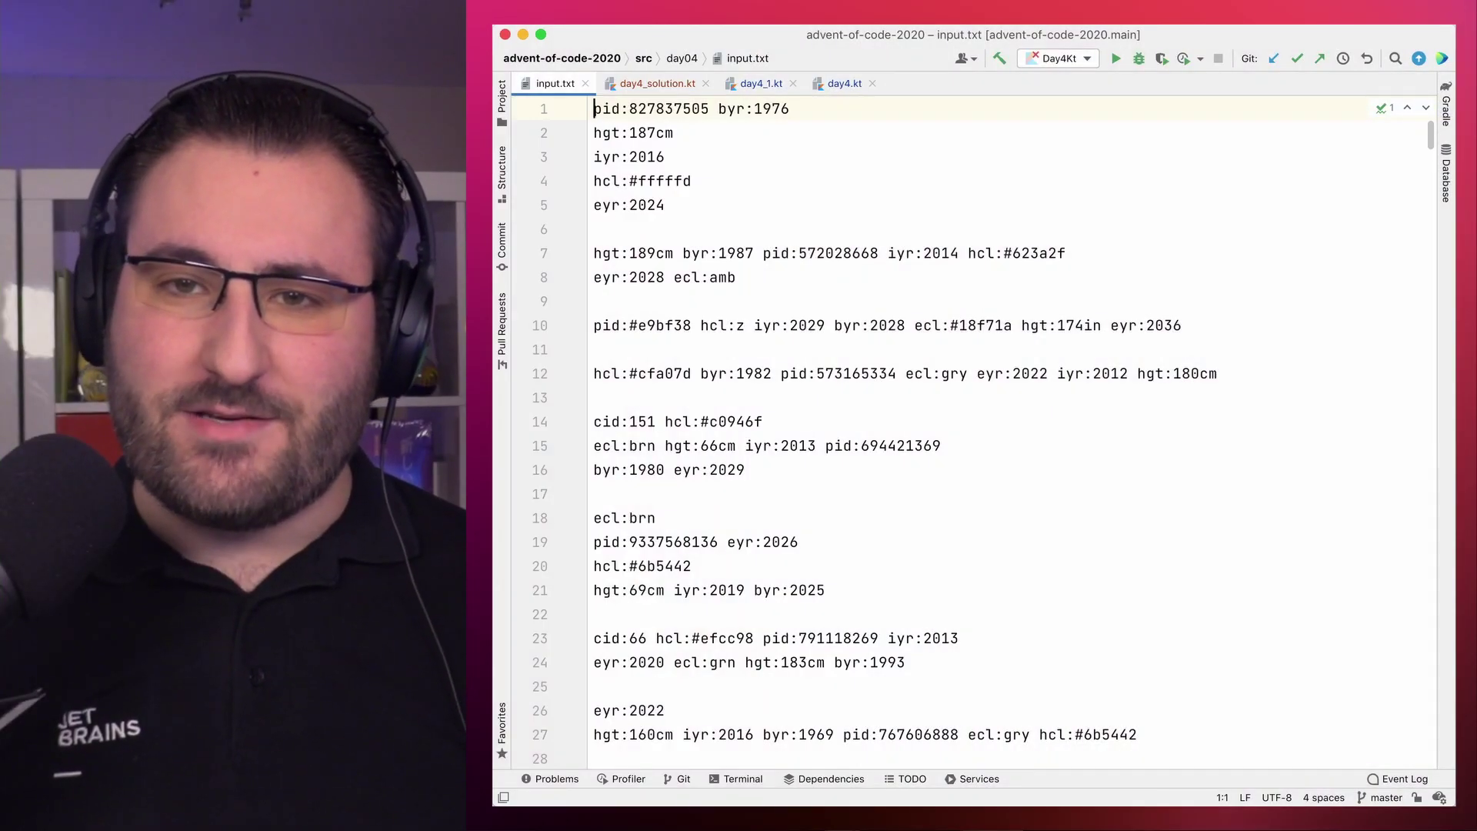
Step: Select and step through the first three passport records in input.txt
{"action": "key", "text": "shift+Down"}
{"action": "key", "text": "shift+Down"}
{"action": "key", "text": "shift+Down"}
{"action": "key", "text": "shift+Down"}
{"action": "key", "text": "shift+Down"}
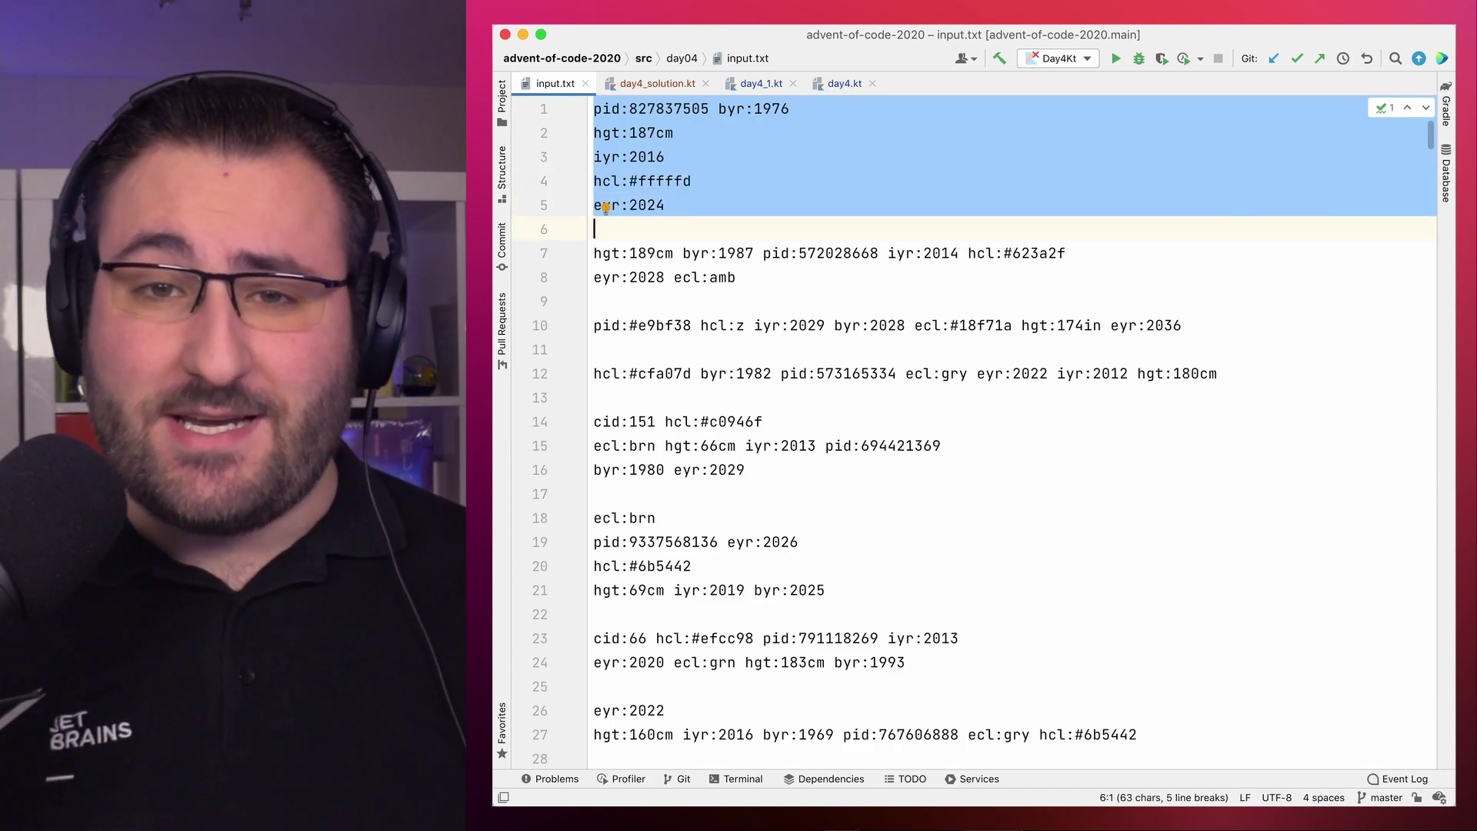
{"action": "key", "text": "Down"}
{"action": "key", "text": "shift+Down"}
{"action": "key", "text": "shift+Down"}
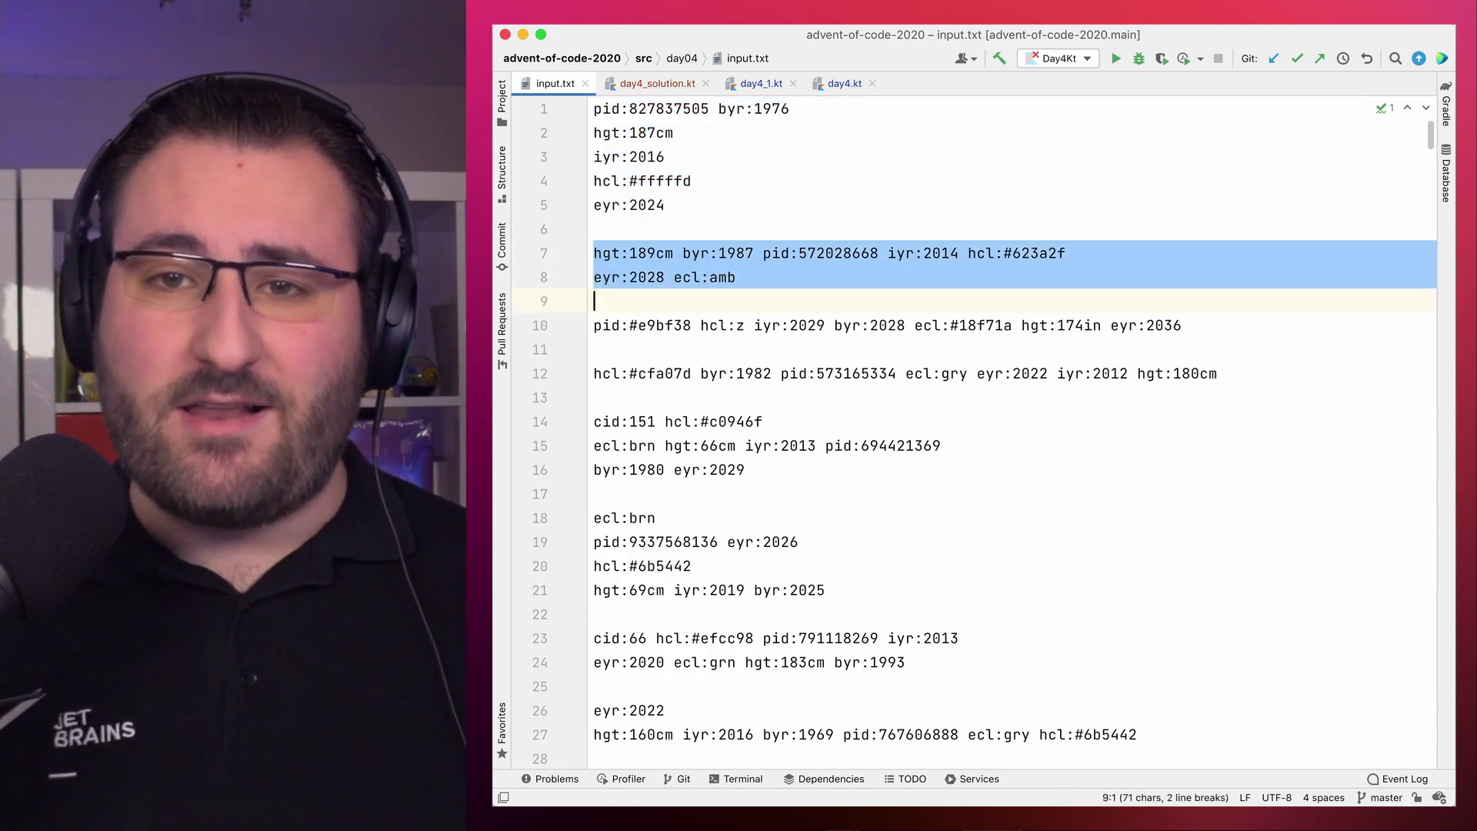
{"action": "key", "text": "Down"}
{"action": "key", "text": "shift+Down"}
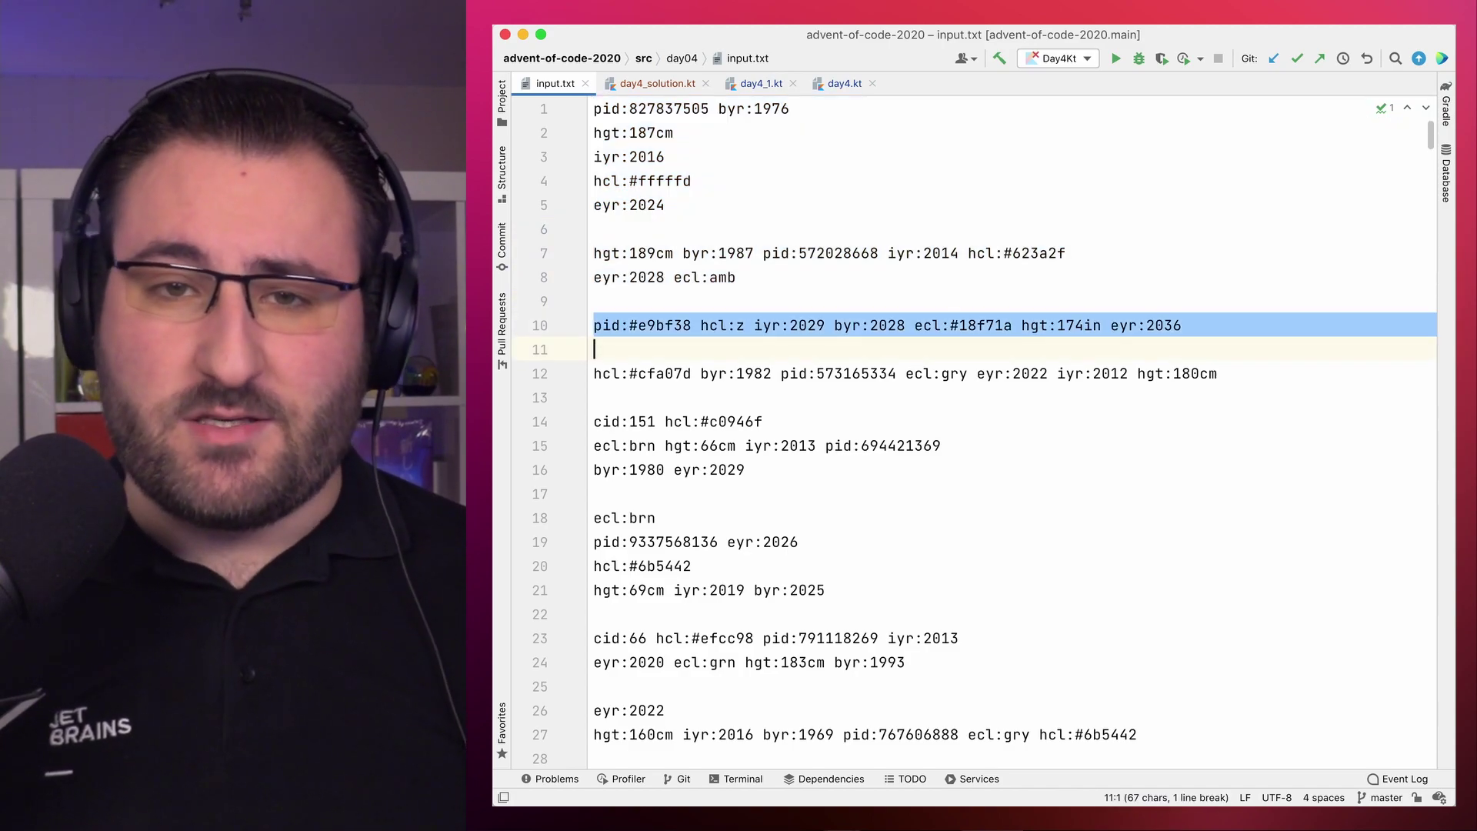
{"action": "key", "text": "Down"}
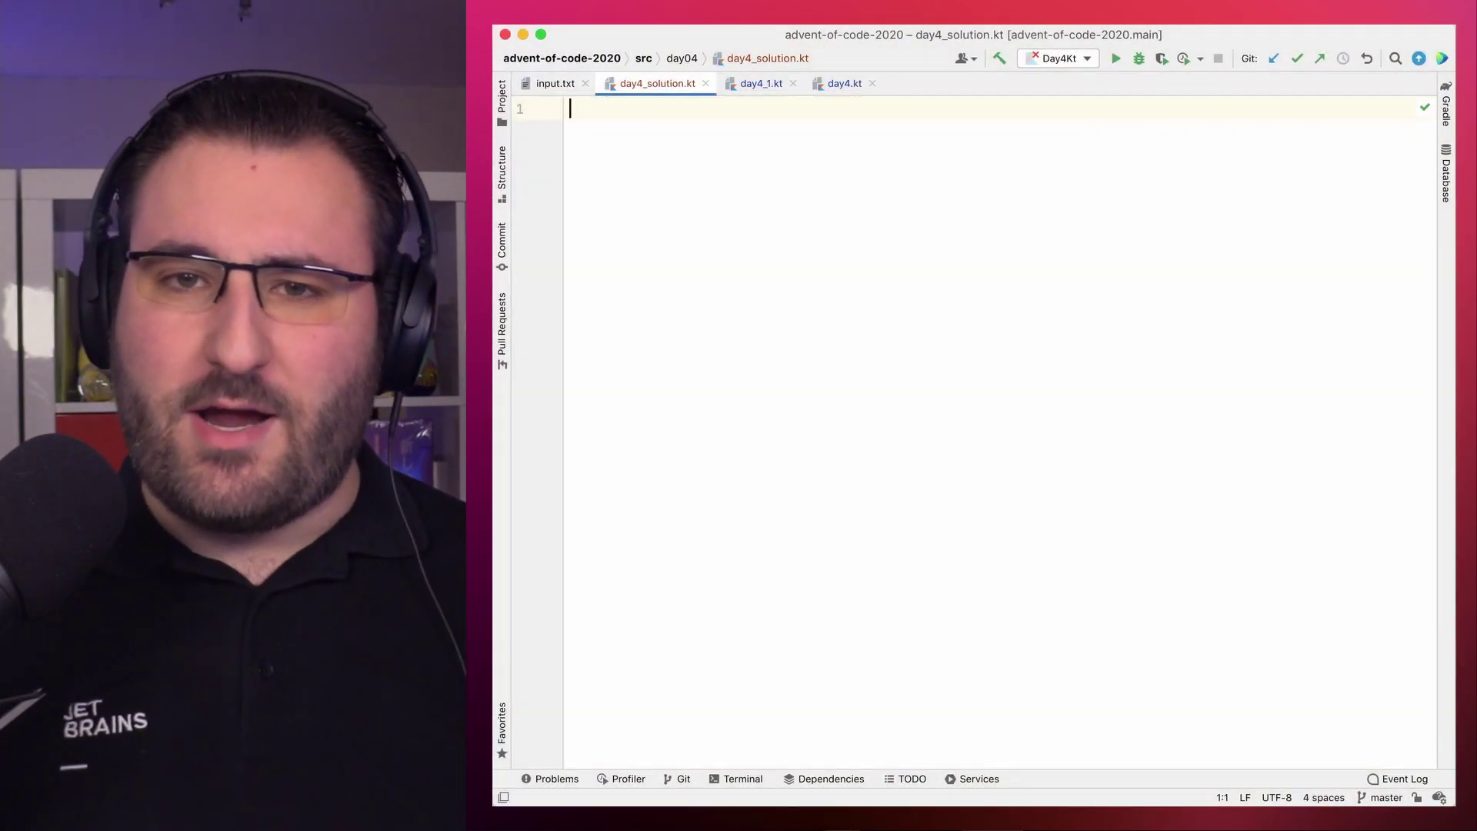
{"action": "type", "text": "val passports = "}
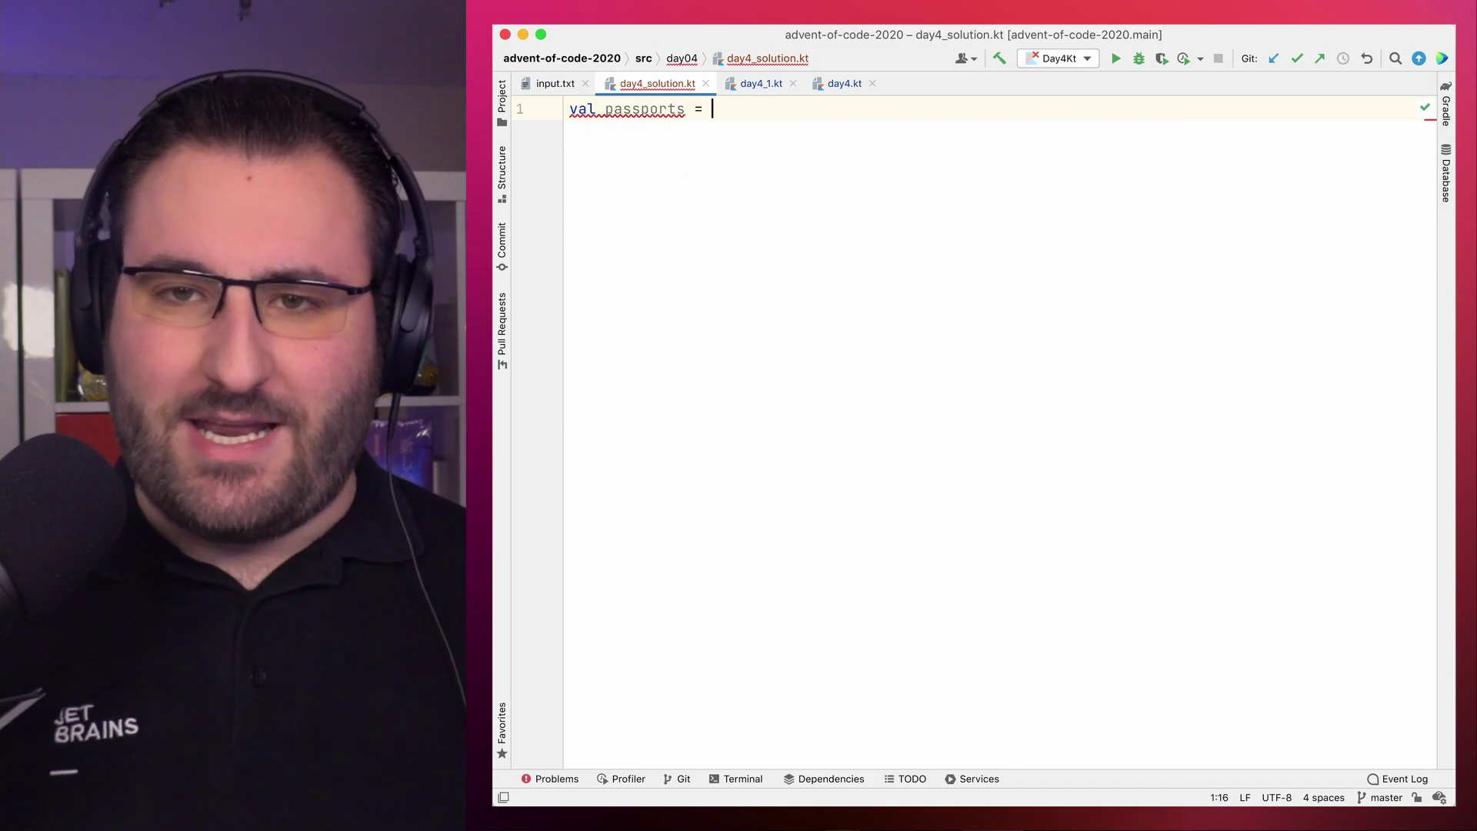
{"action": "type", "text": "File"}
Step: Write val passports = File("src/day04/input.txt").readText().trim().split("\n\n", "\r\n\r\n")
{"action": "key", "text": "Return"}
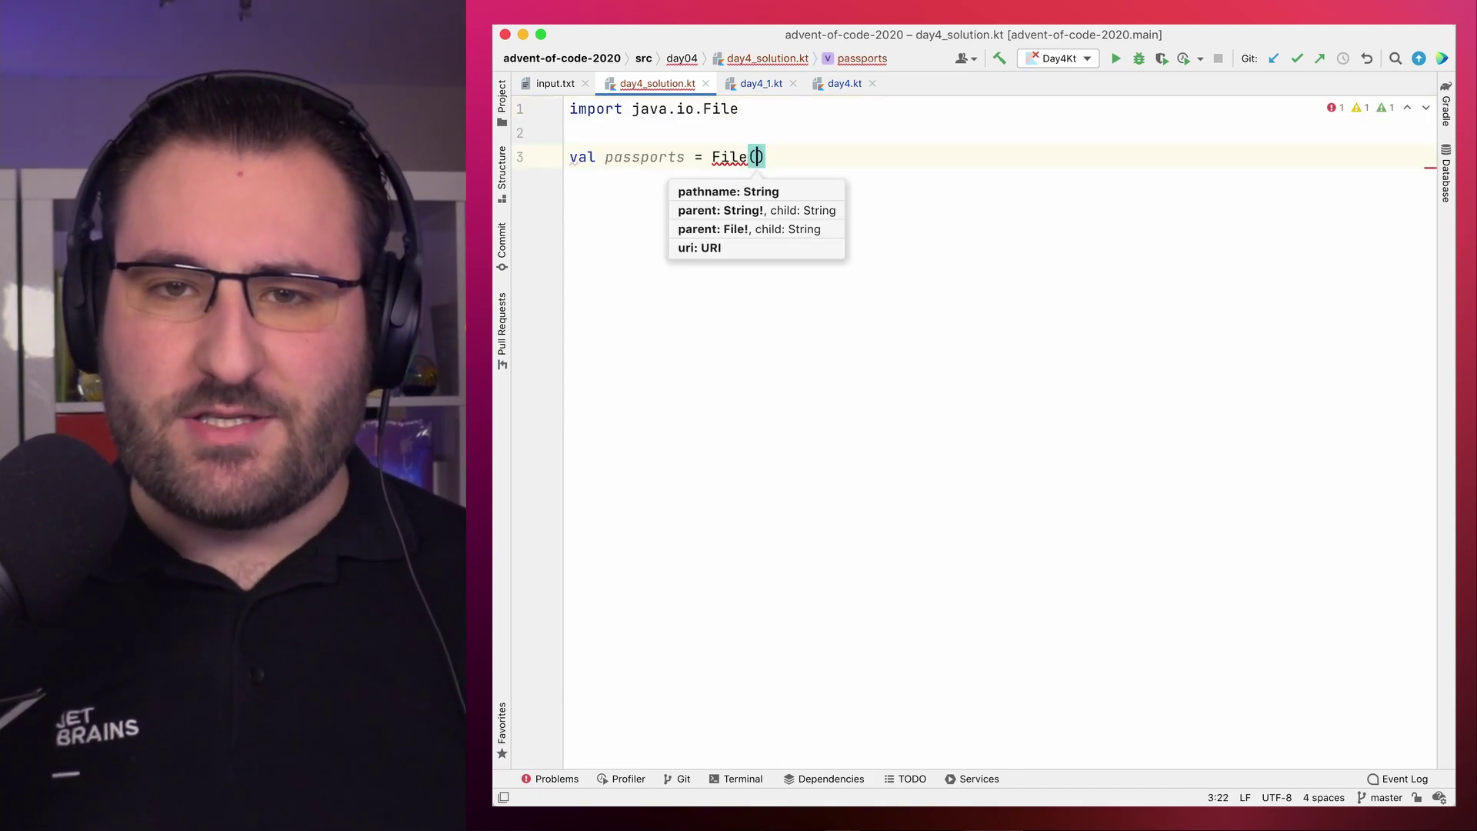
{"action": "type", "text": "\"src/day04/input"}
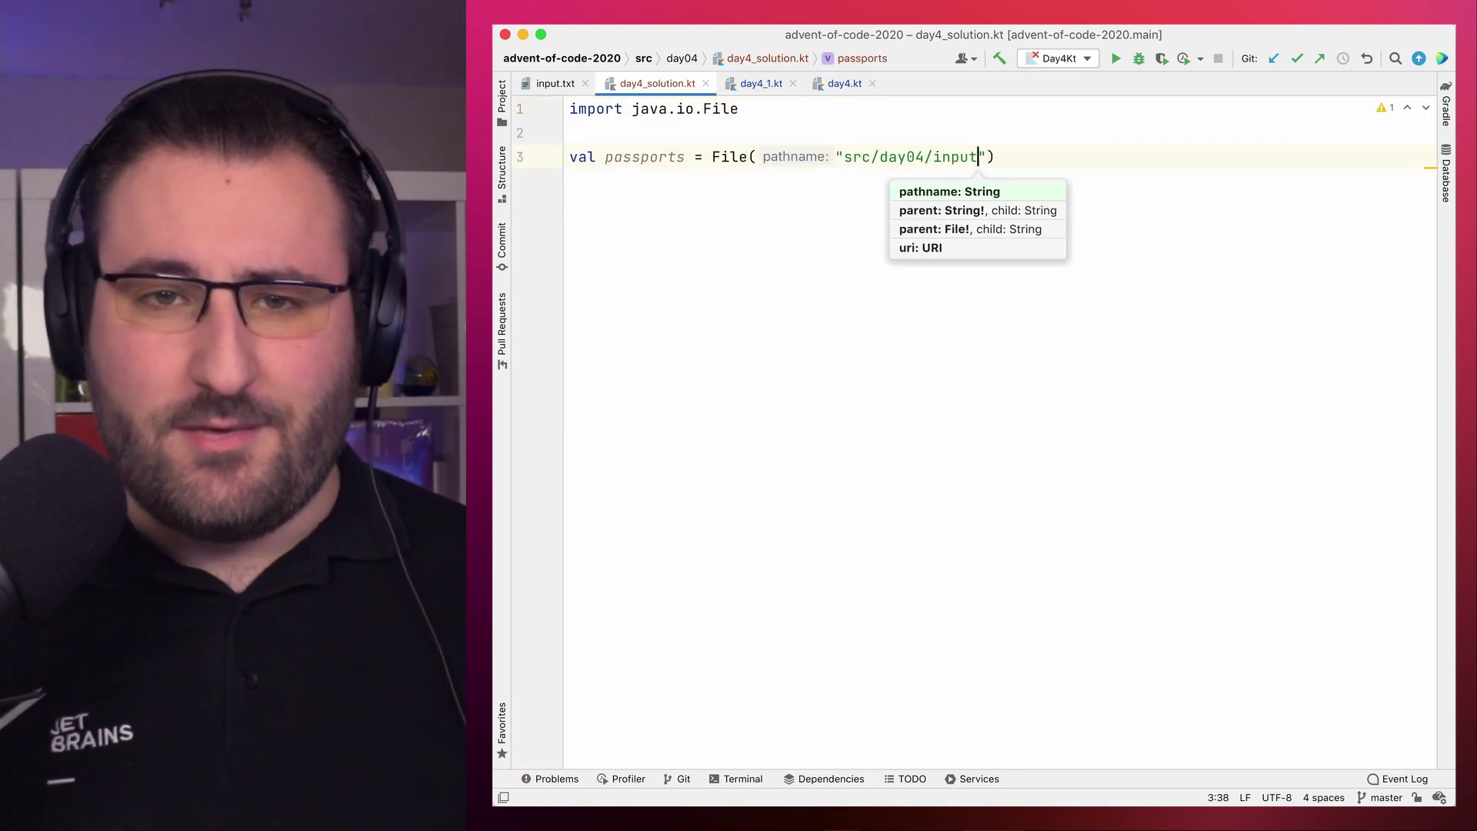
{"action": "type", "text": ".txt"}
{"action": "key", "text": "Return"}
{"action": "type", "text": ".readTe"}
{"action": "key", "text": "Return"}
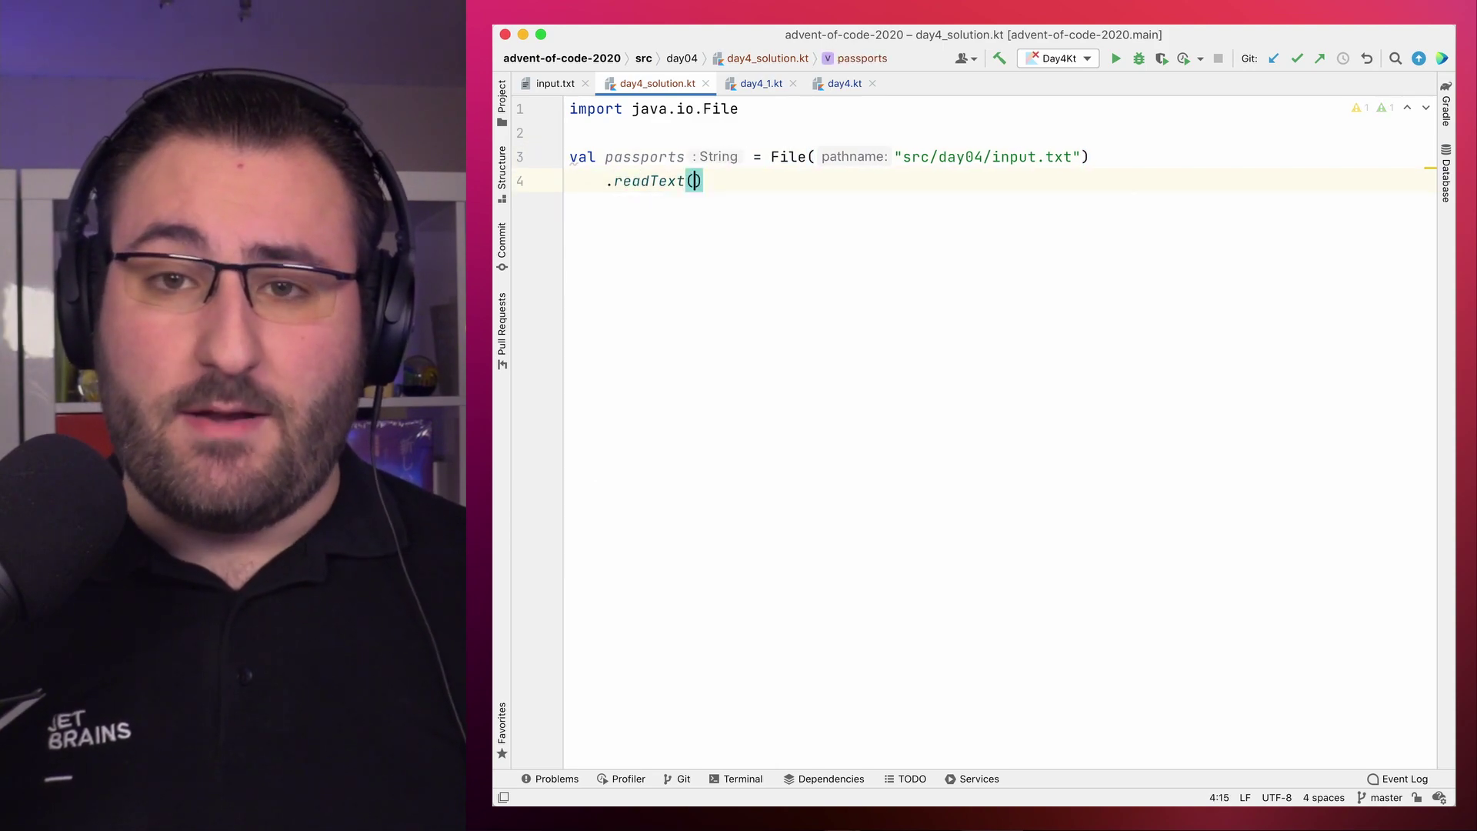
{"action": "key", "text": "End"}
{"action": "key", "text": "Return"}
{"action": "type", "text": "."}
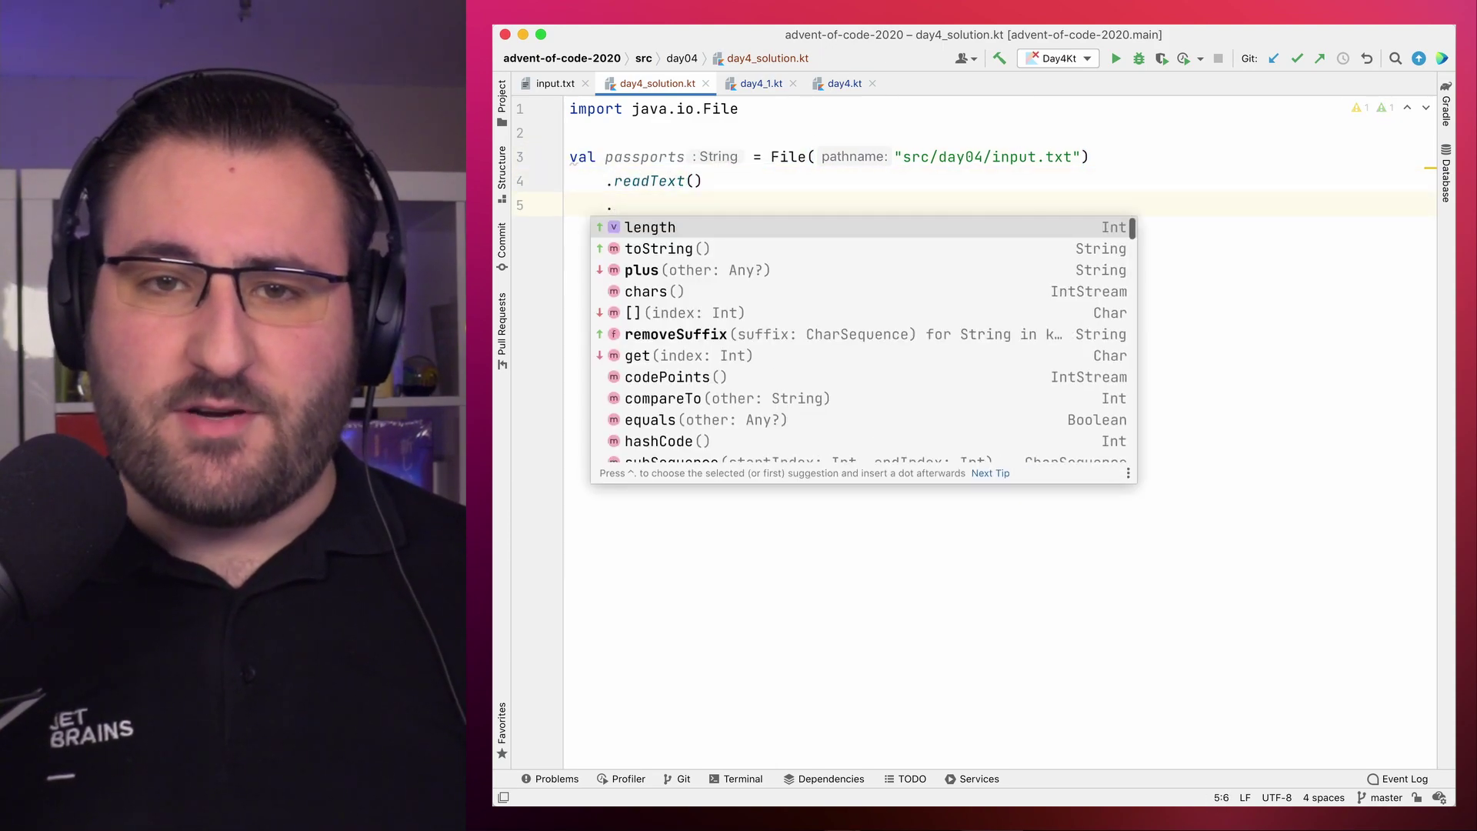
{"action": "type", "text": "trim"}
{"action": "key", "text": "Return"}
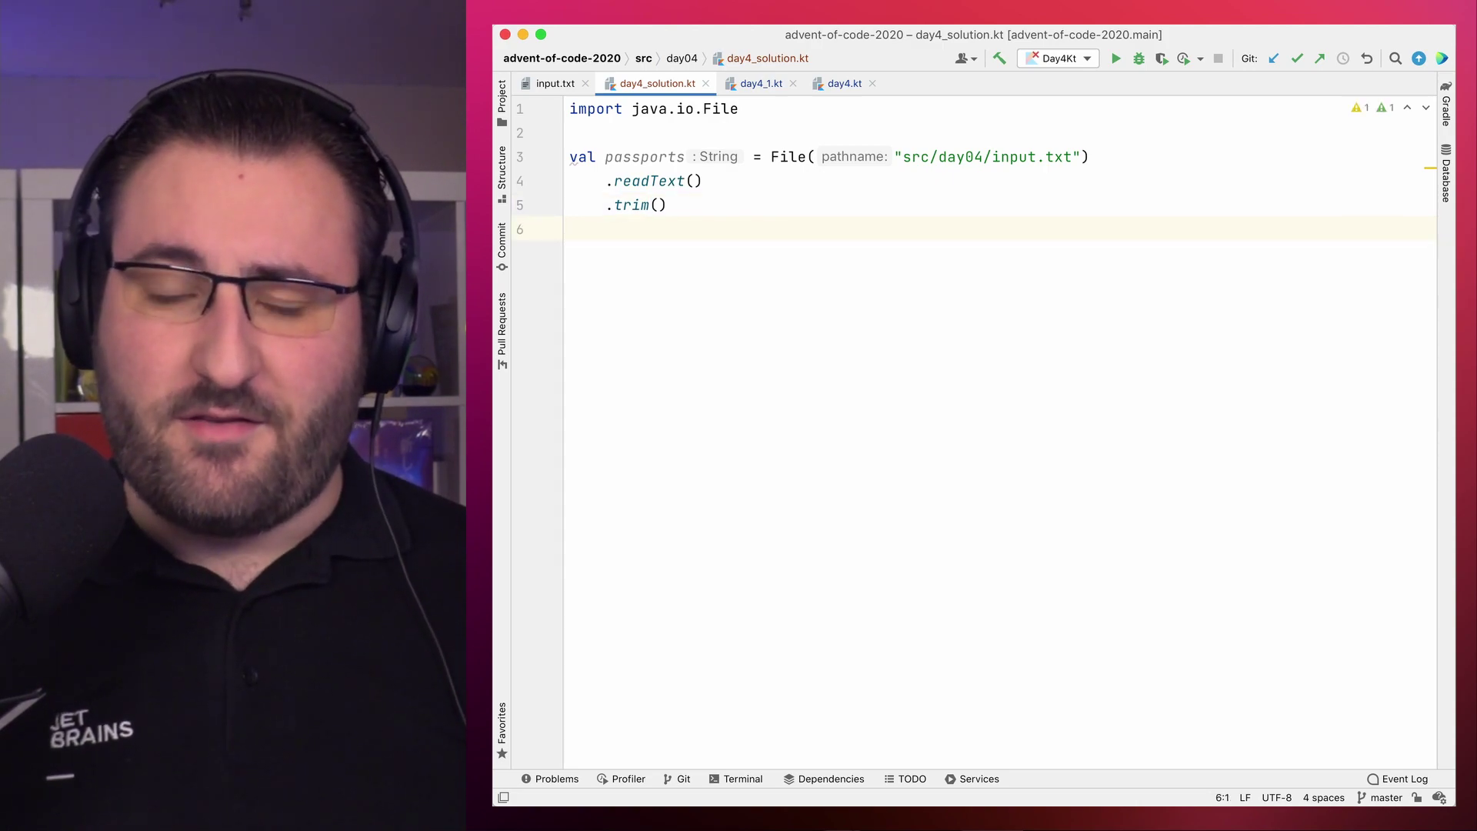
{"action": "type", "text": ".sp"}
{"action": "key", "text": "Return"}
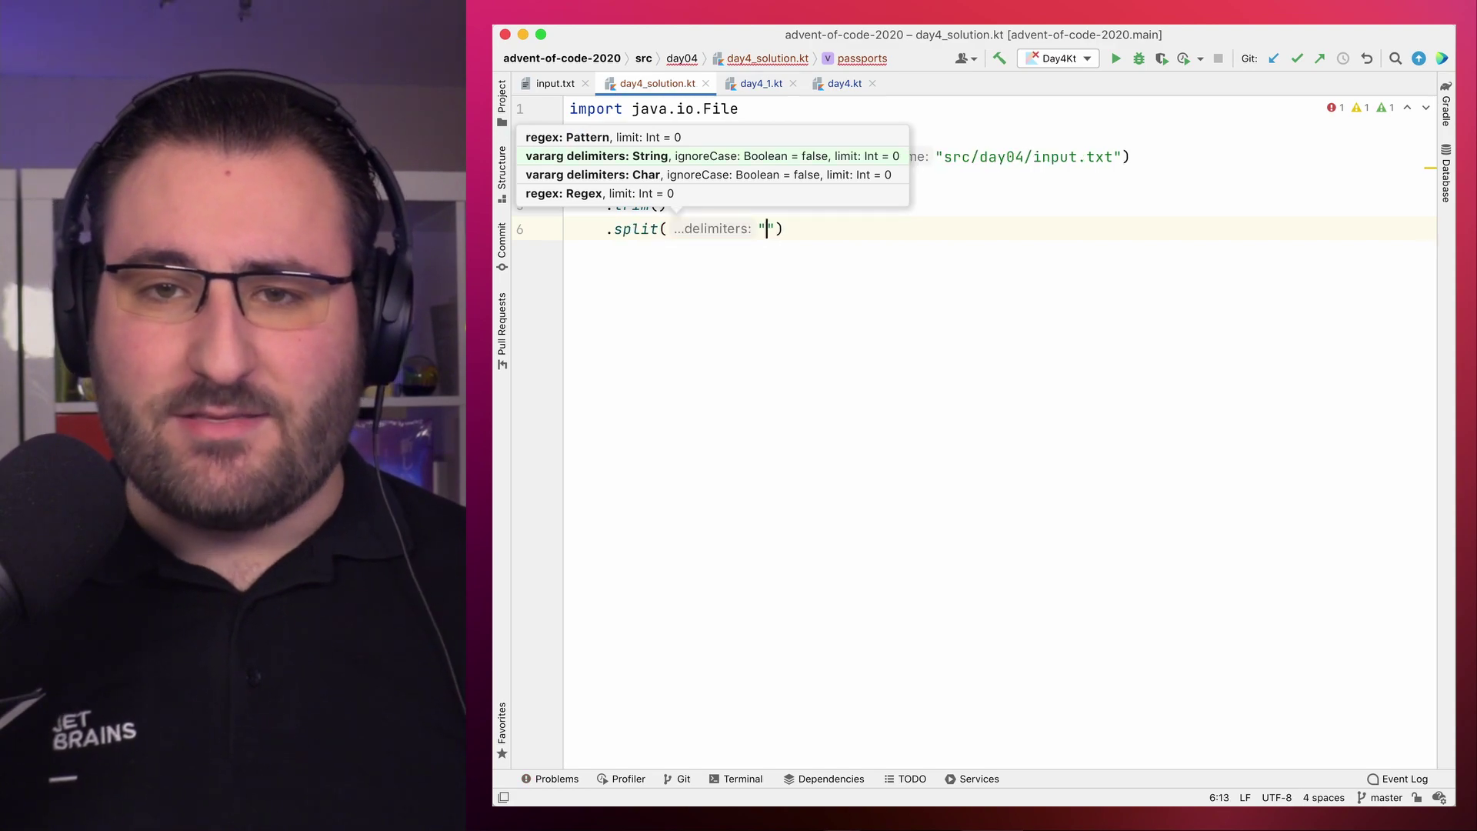
{"action": "type", "text": "\\n"}
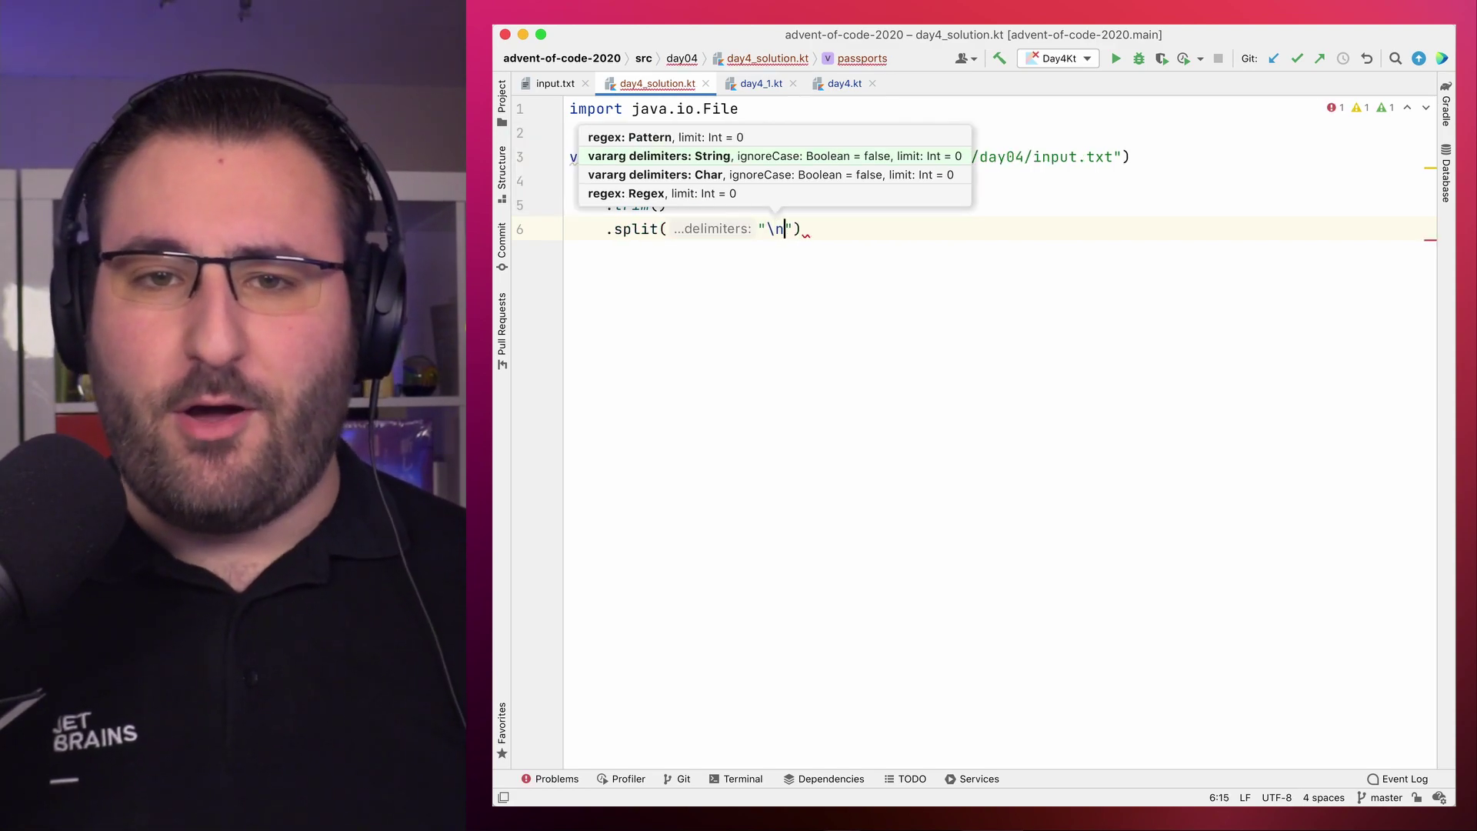
{"action": "type", "text": "\\n"}
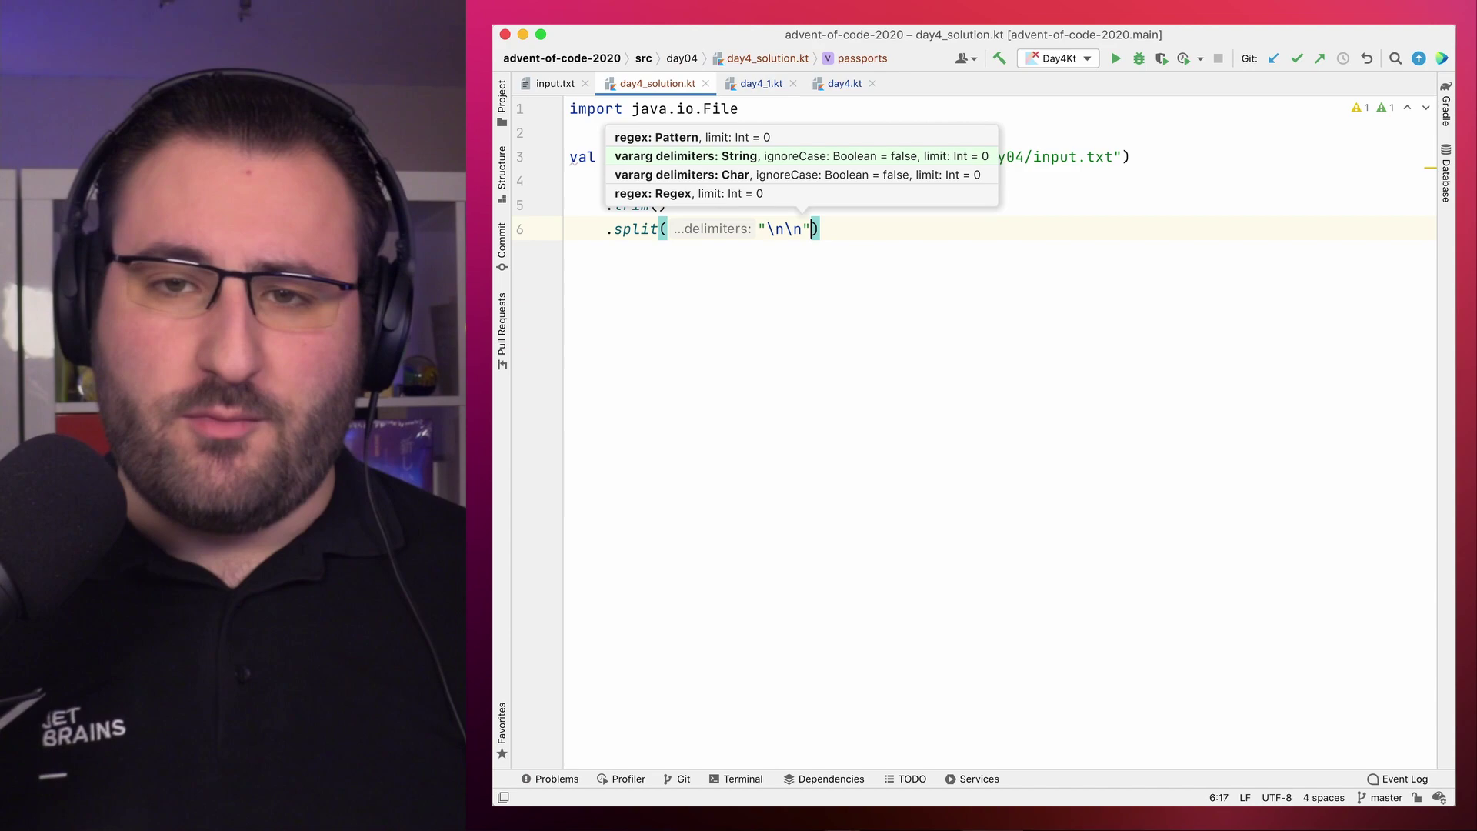
{"action": "type", "text": "\", \""}
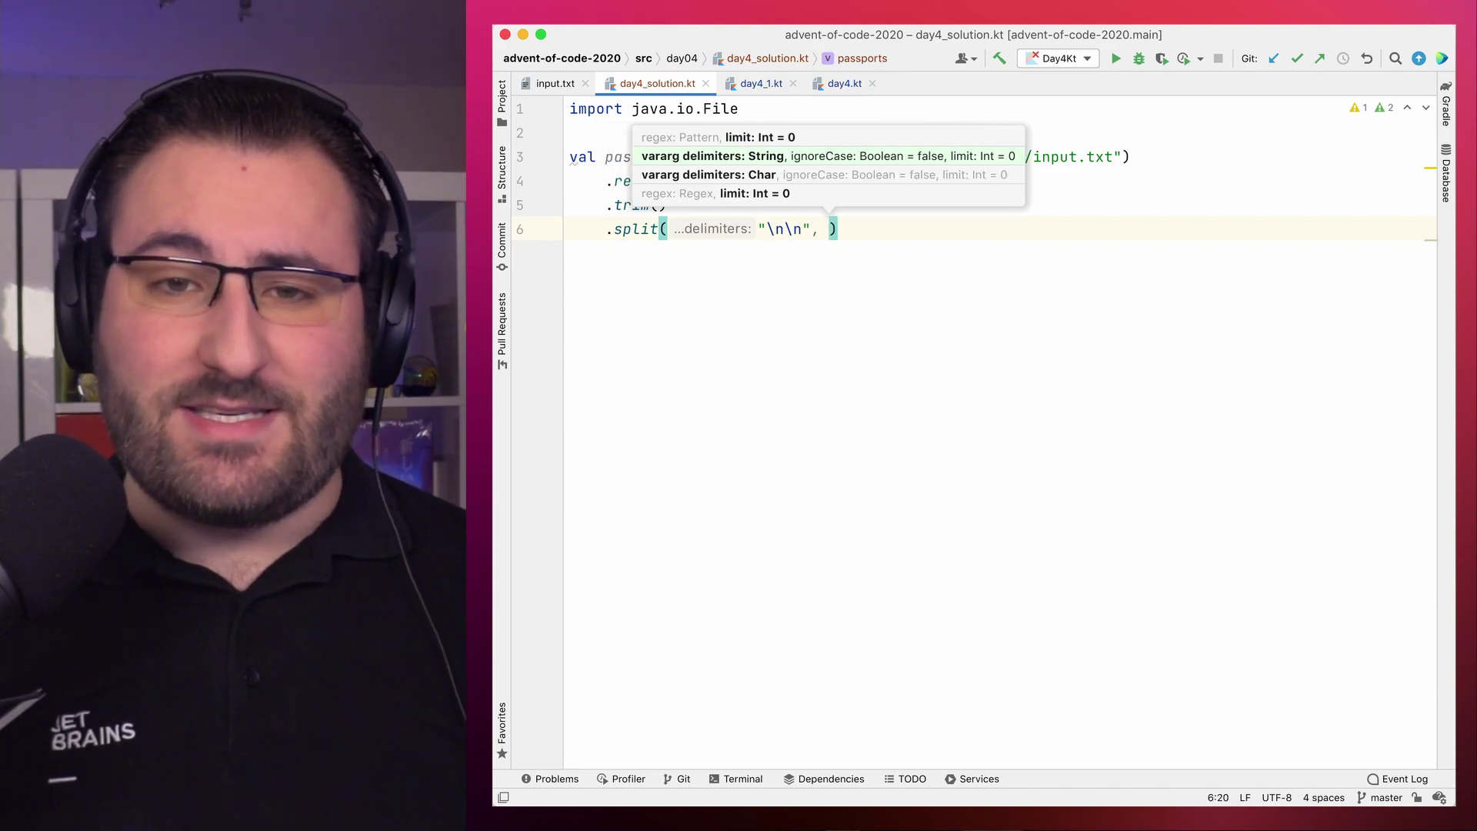
{"action": "type", "text": "\\r\\"}
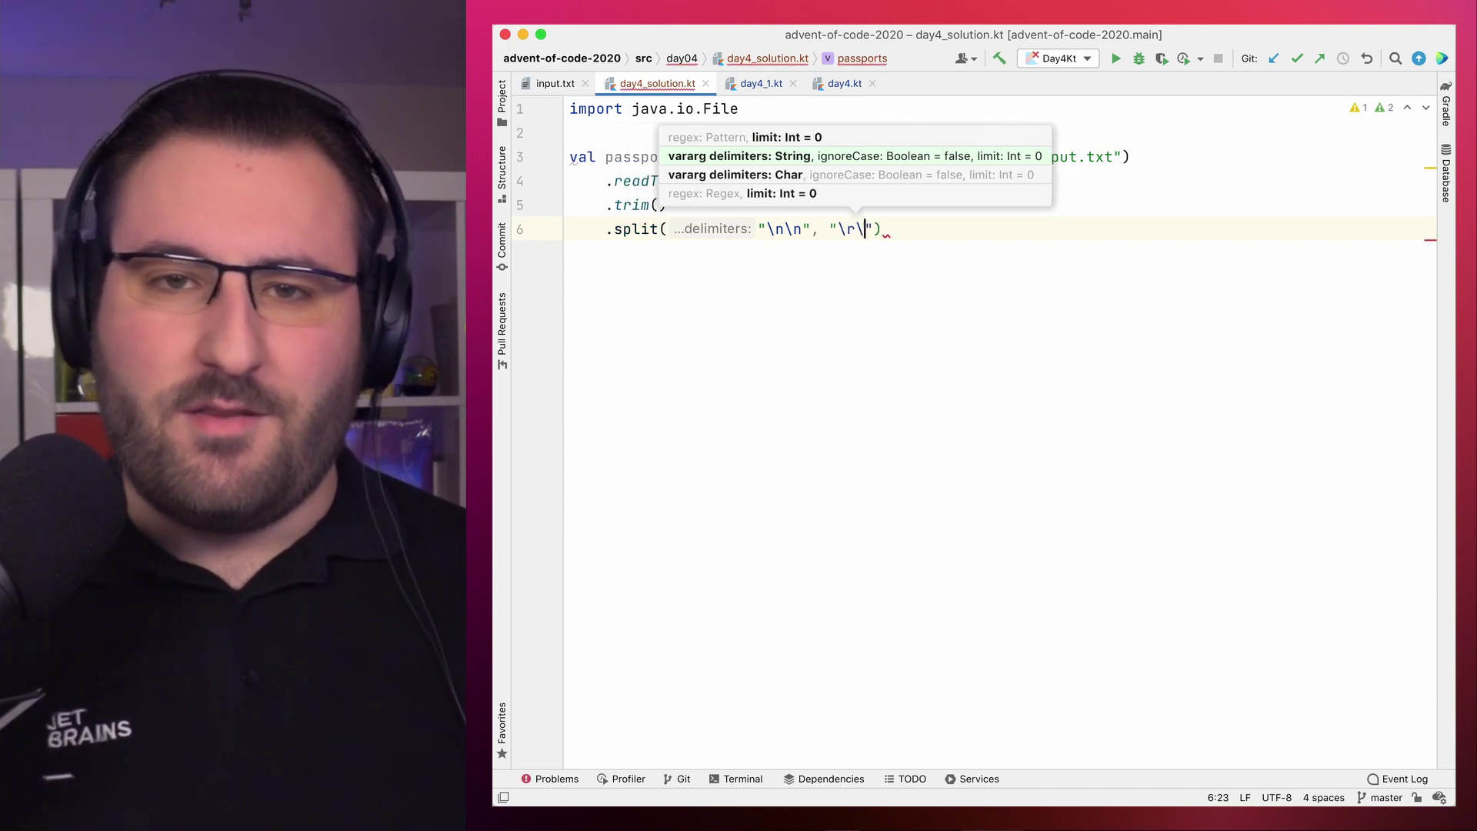
{"action": "type", "text": "n\\r\\"}
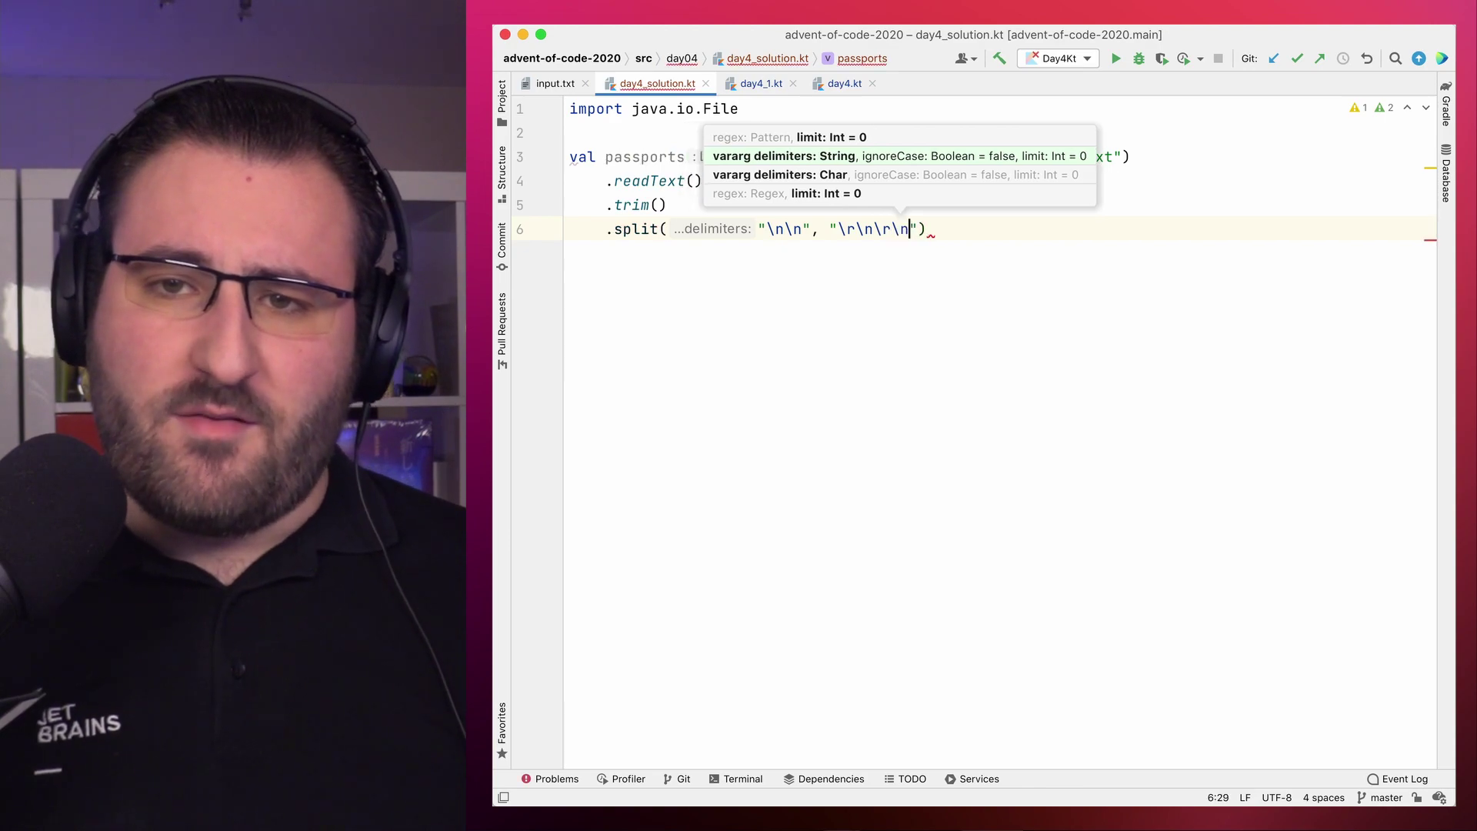
{"action": "type", "text": "n\")"}
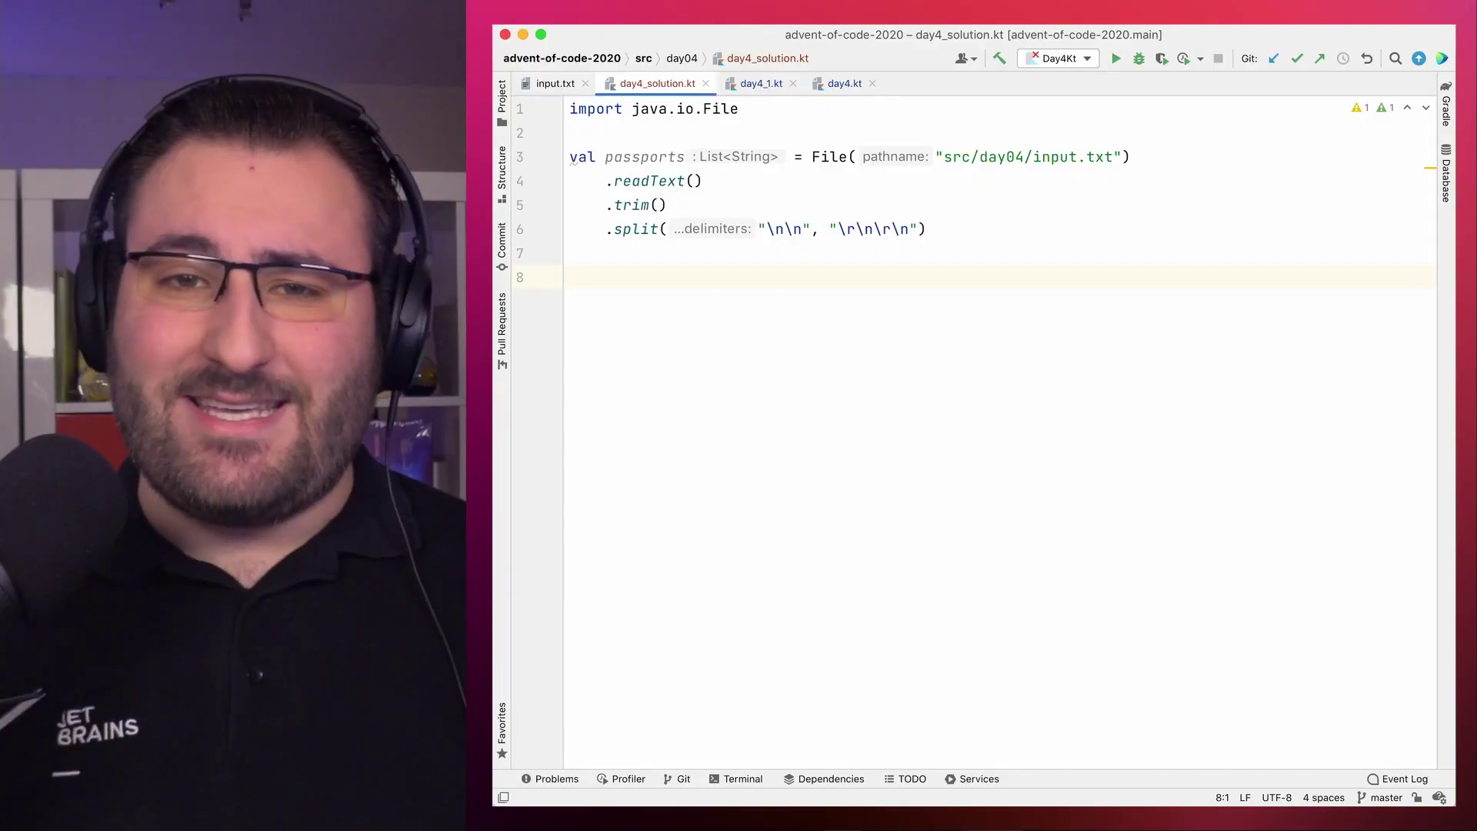
{"action": "type", "text": "class Passport(private va"}
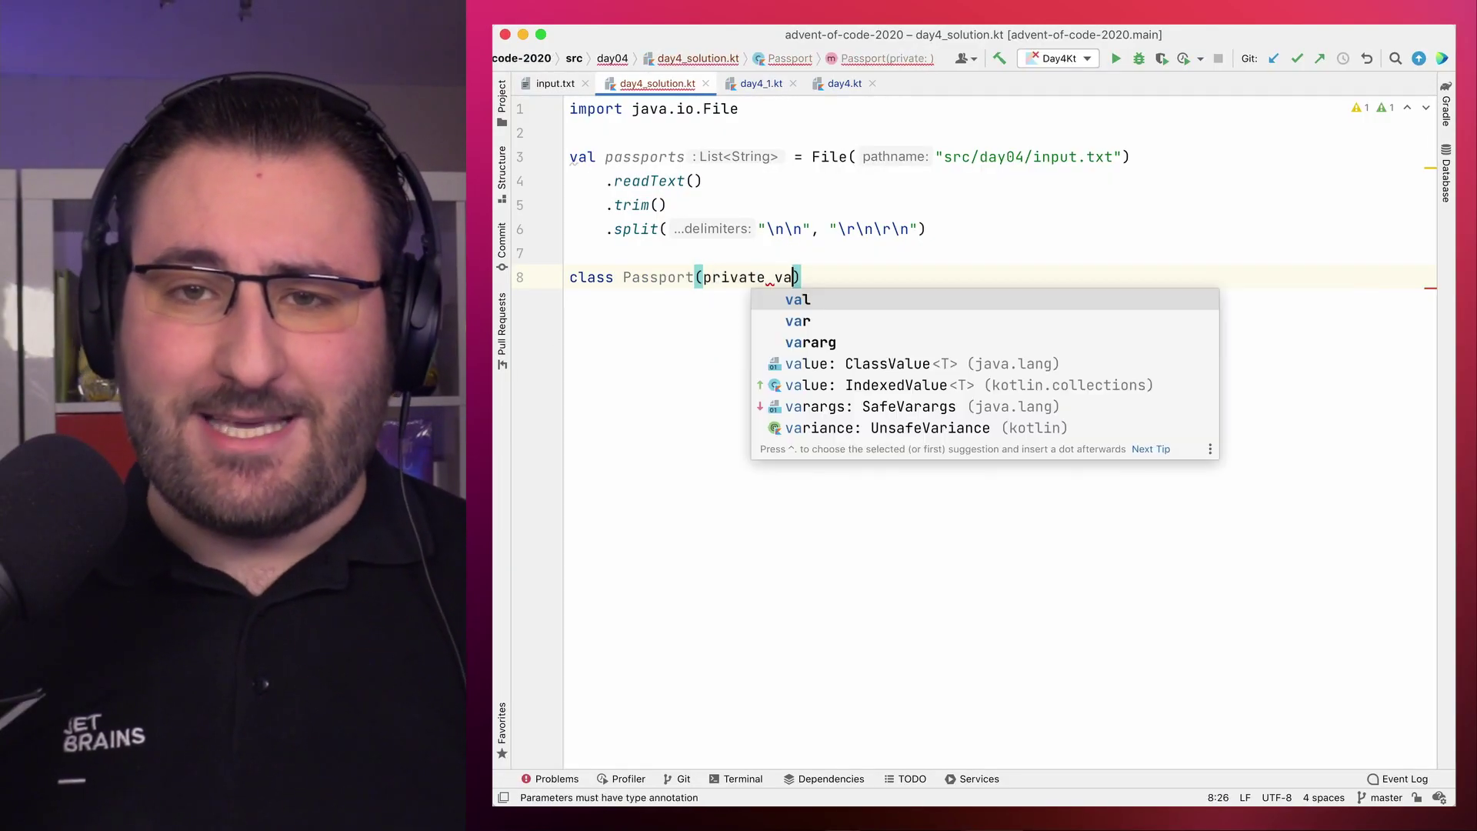
{"action": "type", "text": "l text: String) {"}
Step: Add class Passport(private val text: String) and append .map { Passport(it) } to passports
{"action": "key", "text": "Return"}
{"action": "key", "text": "Up"}
{"action": "key", "text": "Up"}
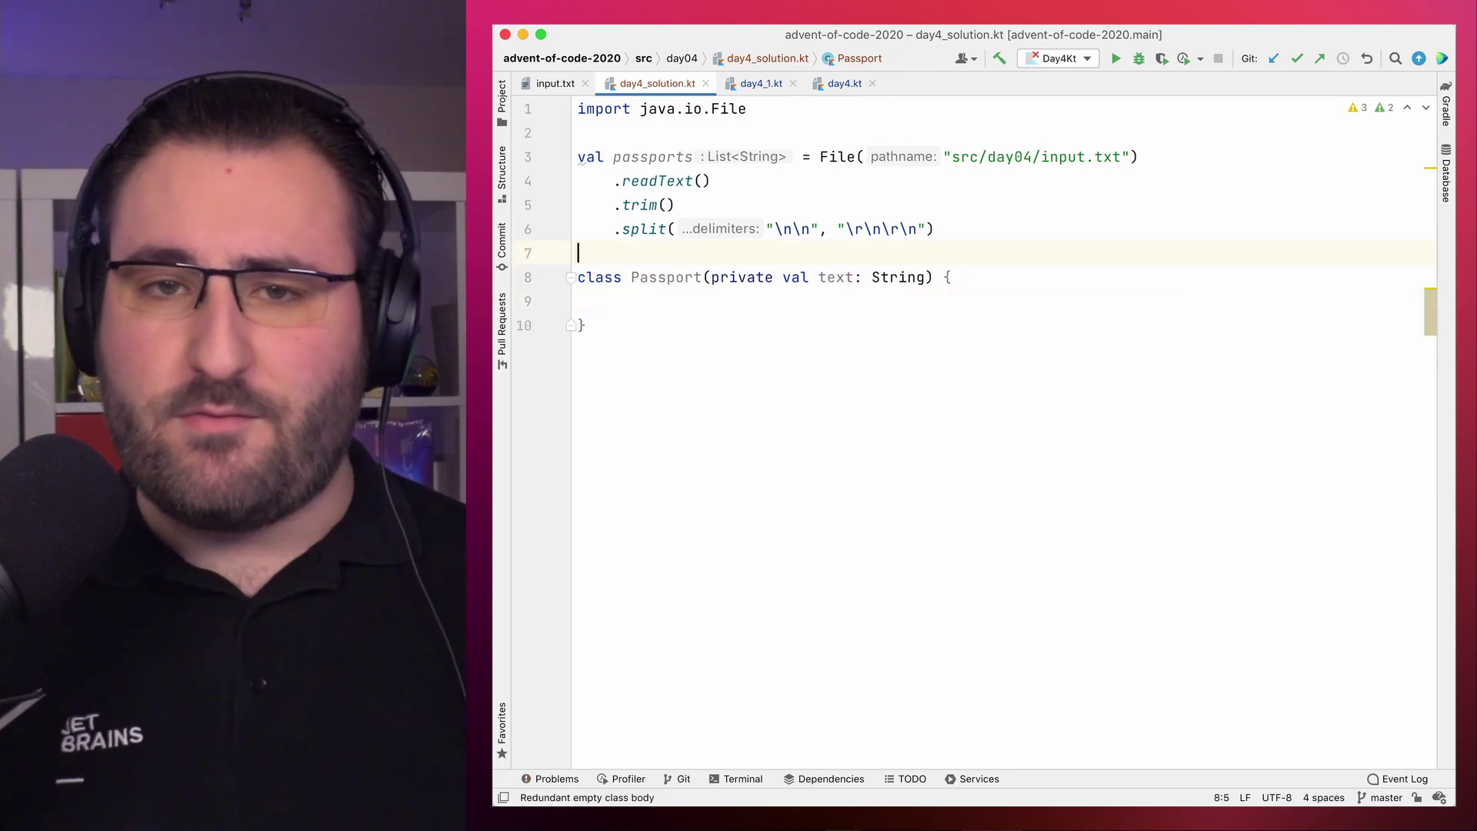
{"action": "key", "text": "Return"}
{"action": "type", "text": ".map"}
{"action": "key", "text": "Return"}
{"action": "type", "text": "Passp"}
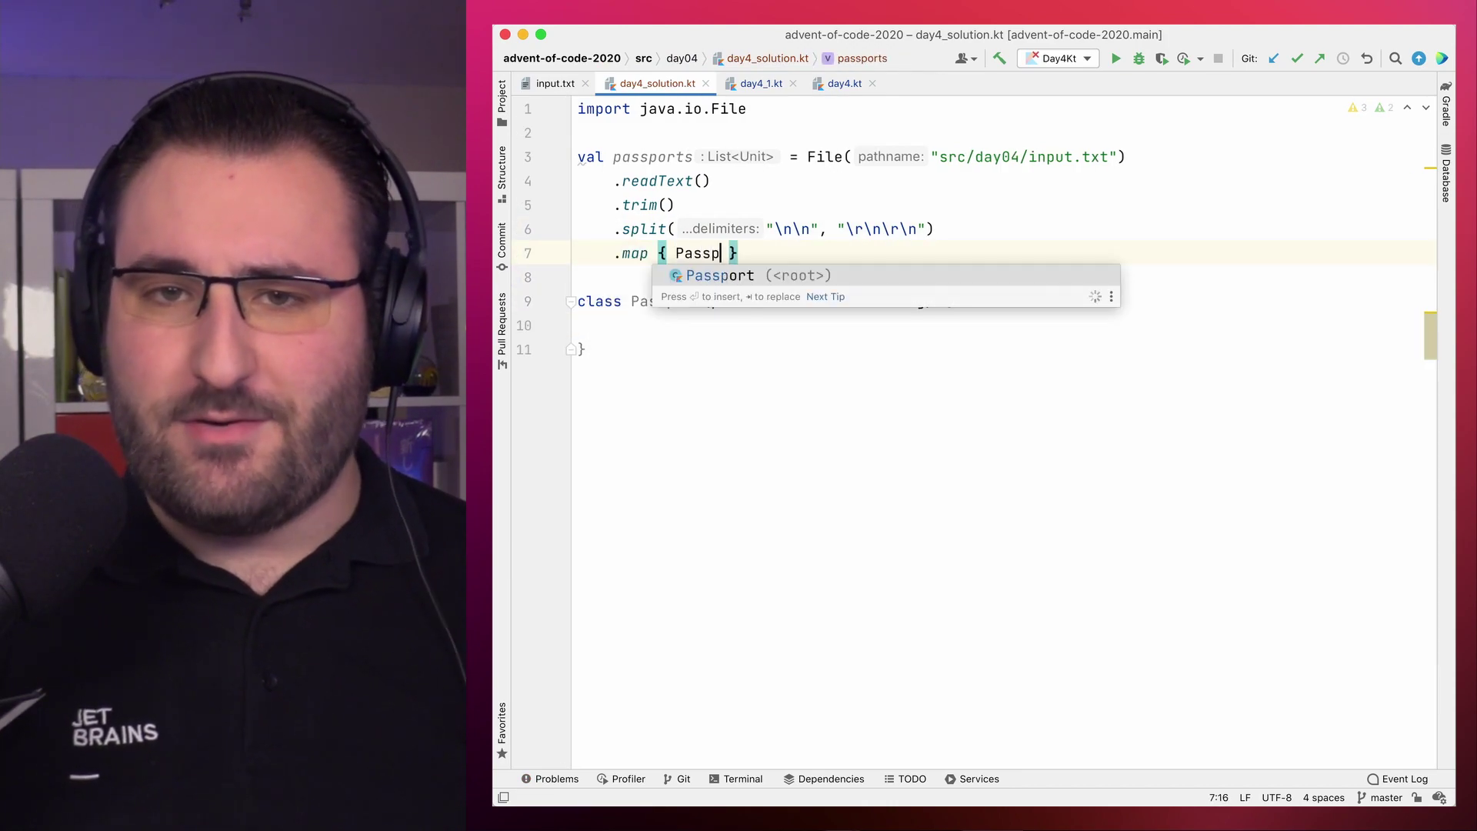
{"action": "key", "text": "Return"}
{"action": "type", "text": "it)"}
{"action": "key", "text": "Down"}
{"action": "key", "text": "Down"}
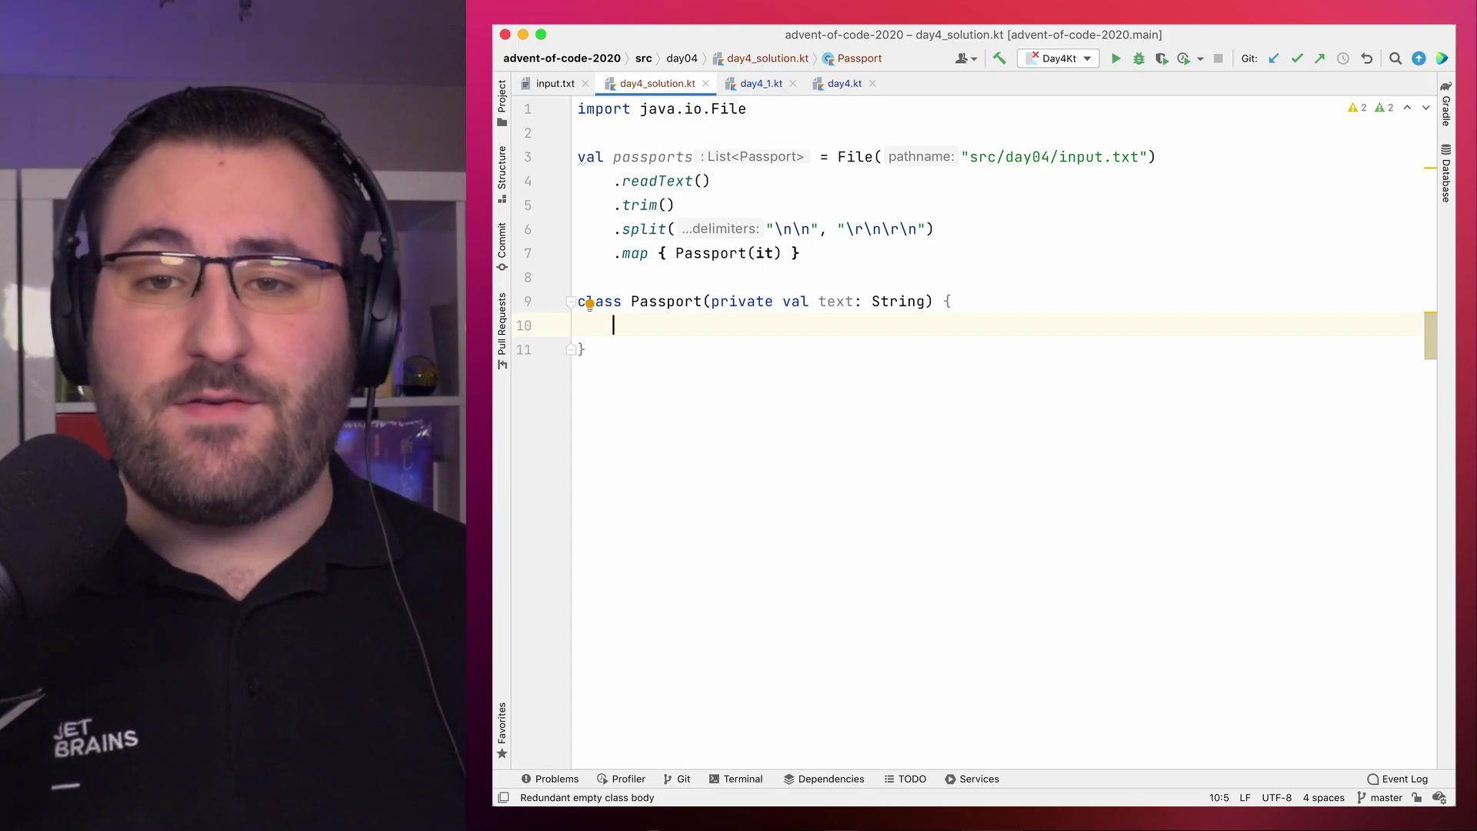
{"action": "type", "text": "fun h"}
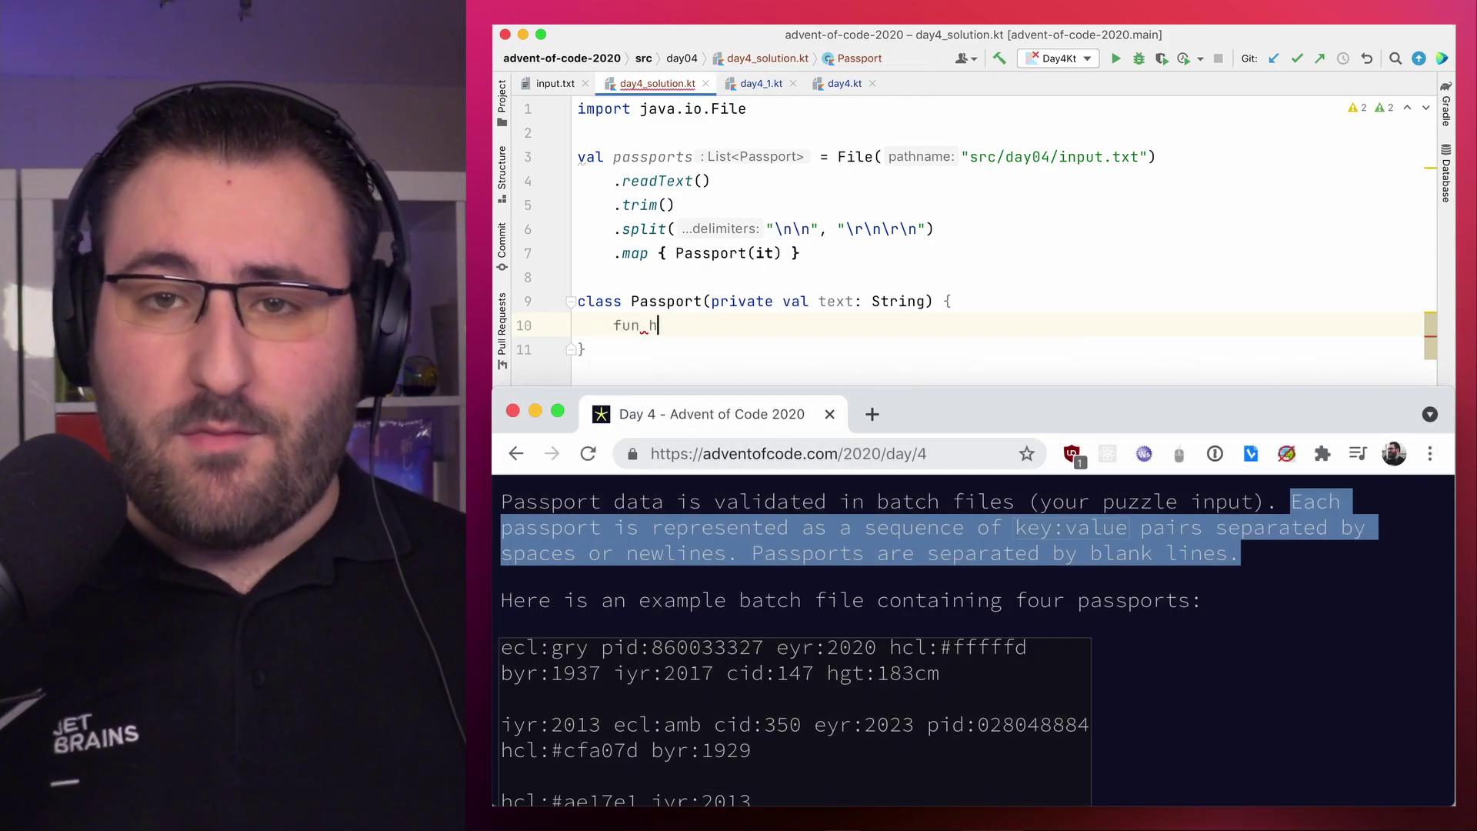
{"action": "type", "text": "asAllRequiredFields()"}
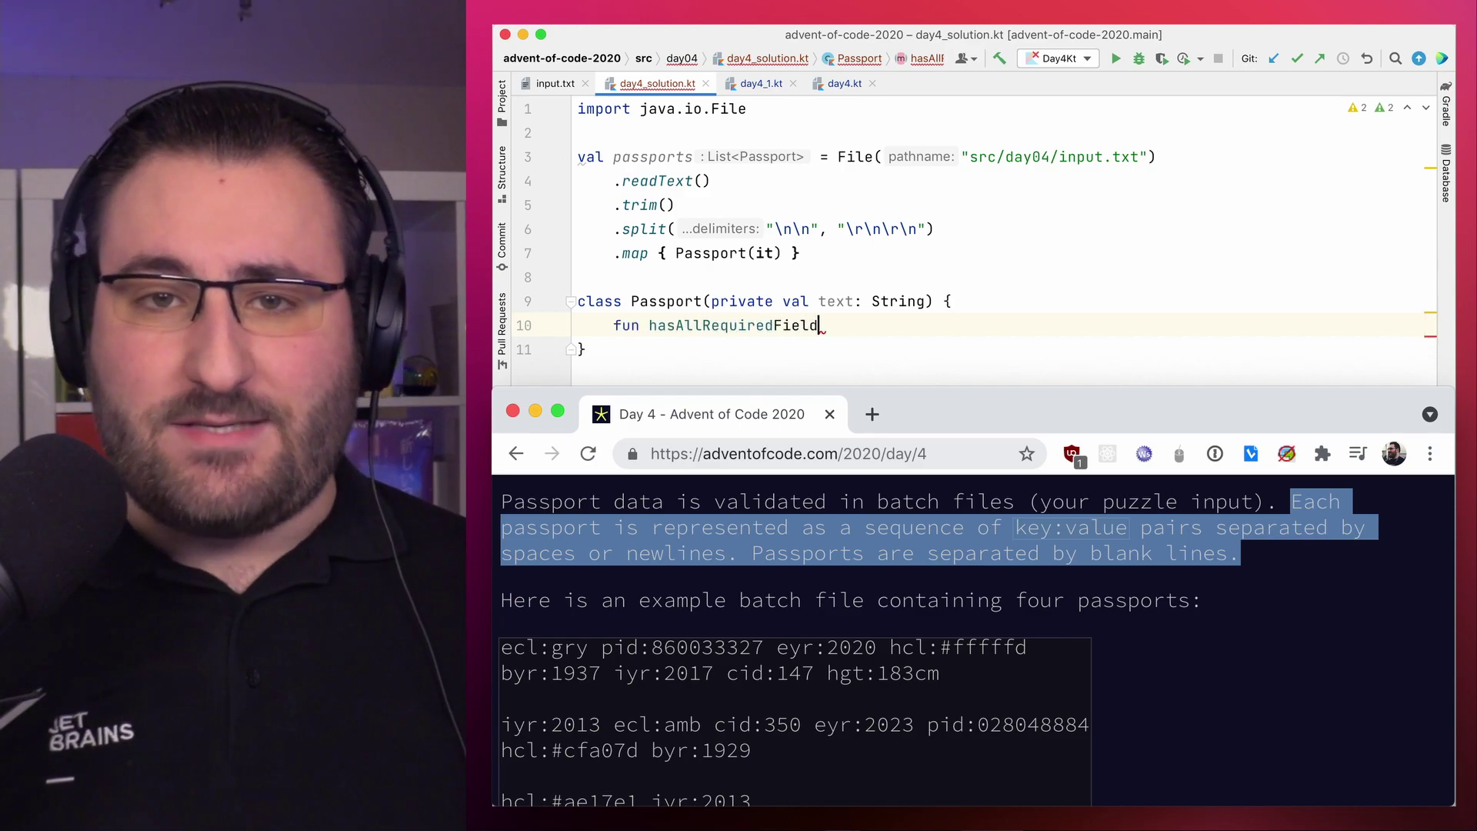
{"action": "type", "text": ": Bo"}
Step: Declare hasAllRequiredFields(): Boolean, starting with the fieldsWithValues split line
{"action": "key", "text": "Return"}
{"action": "type", "text": "{"}
{"action": "key", "text": "Return"}
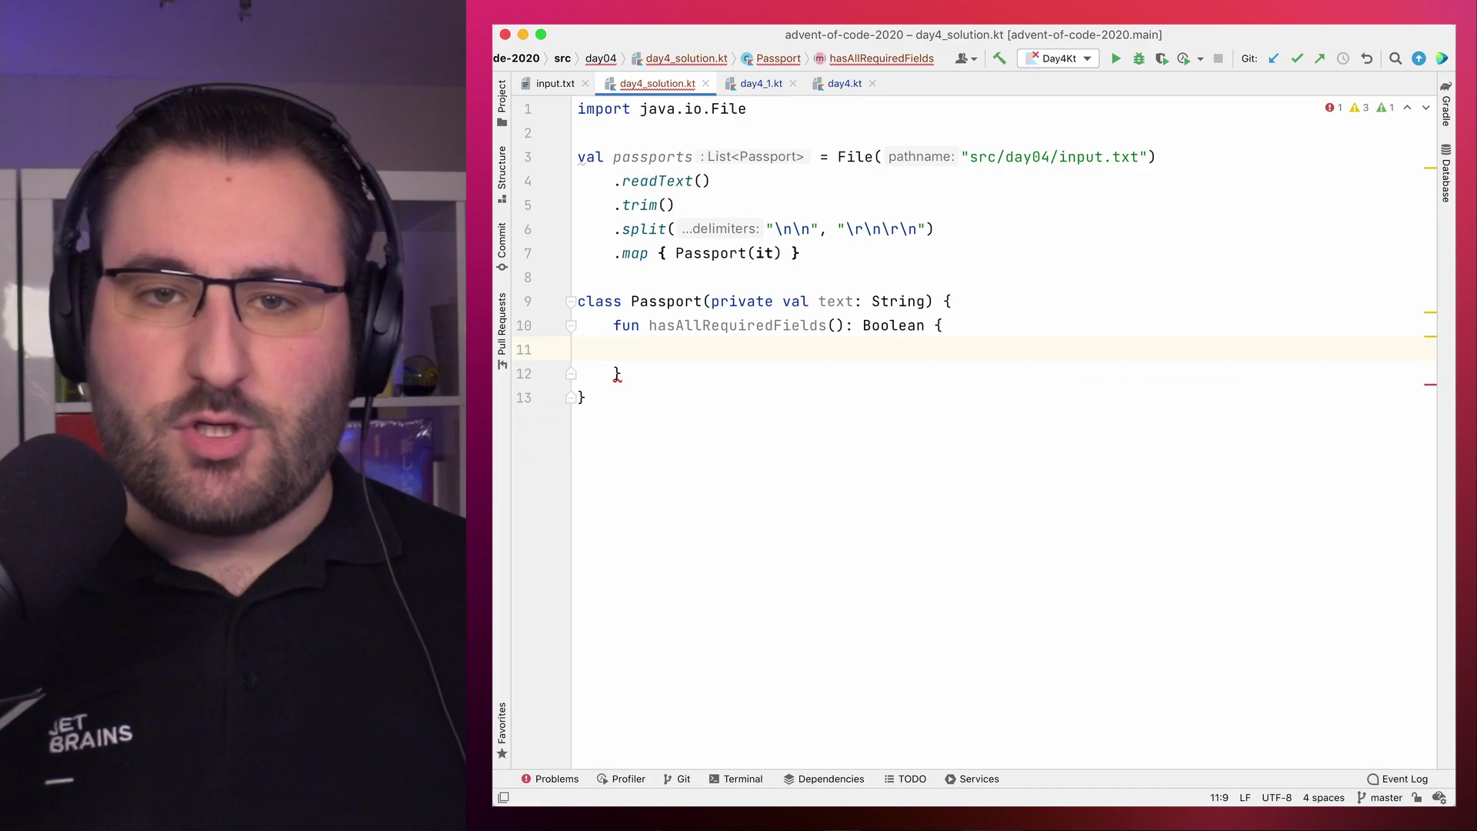
{"action": "type", "text": "val fieldsWithValues = text.sp"}
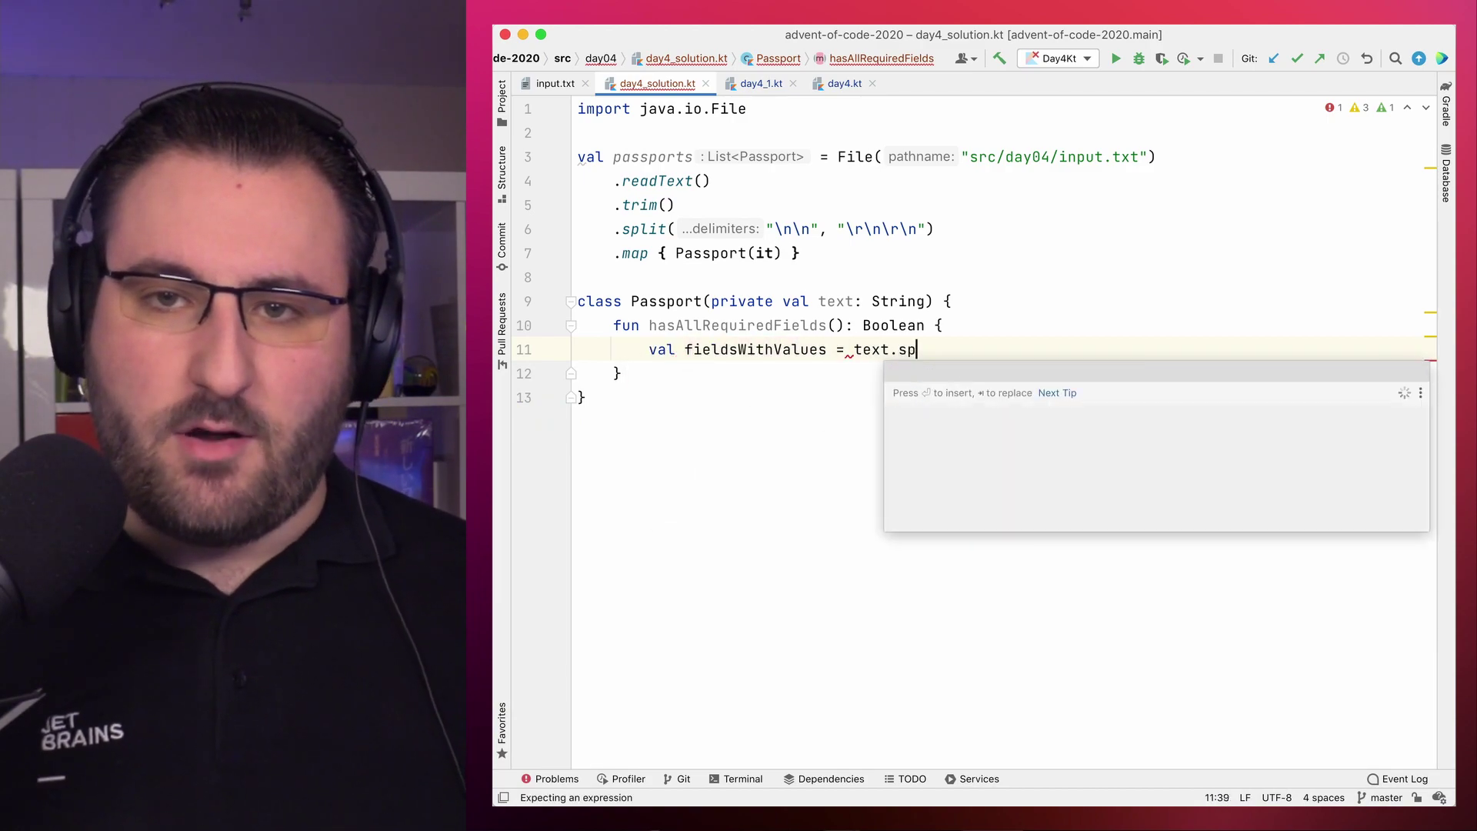
{"action": "type", "text": "lit(\" \", \"\\n"}
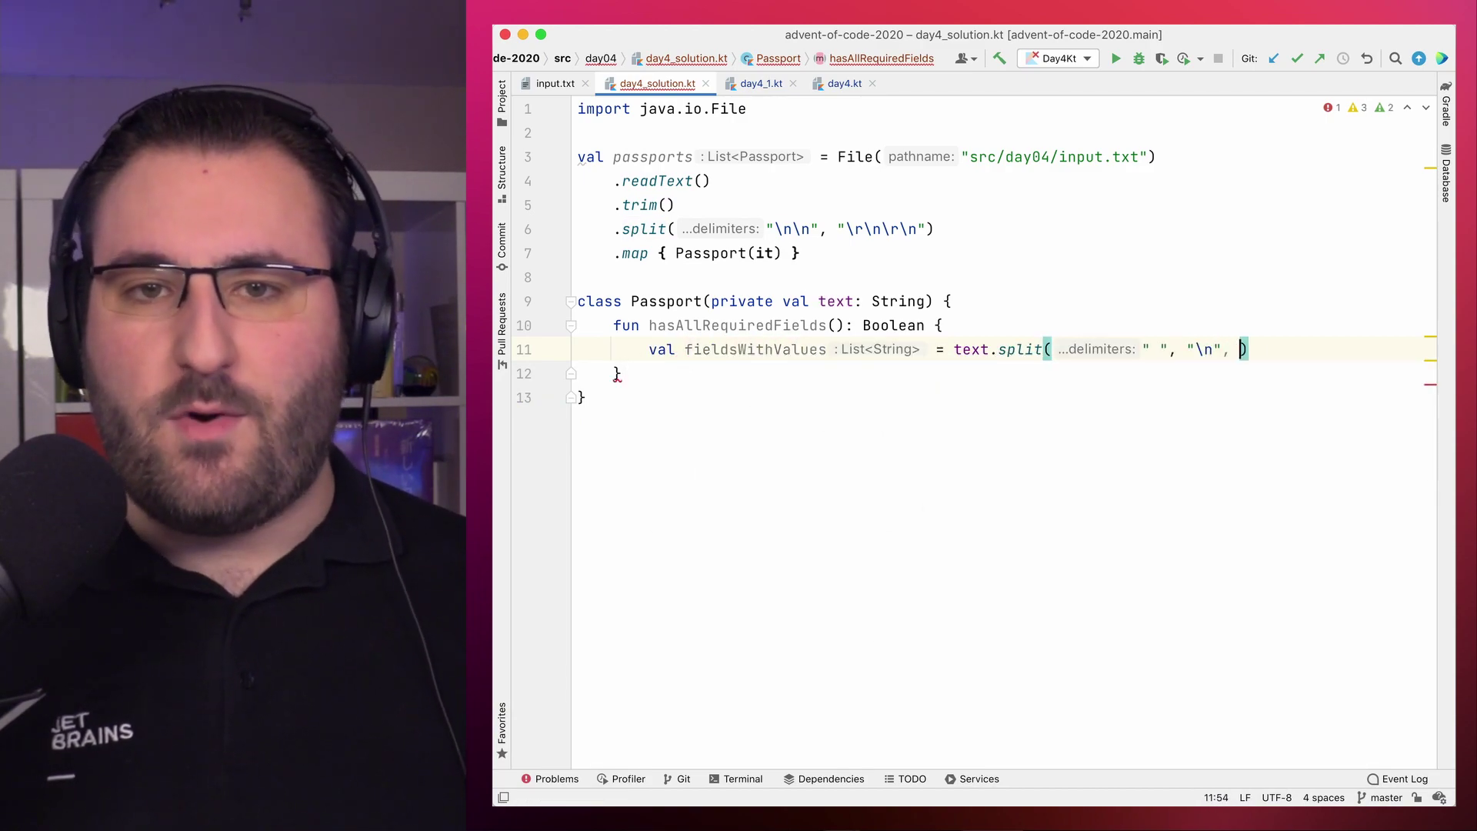
{"action": "type", "text": "\", \"\\r\\n"}
{"action": "key", "text": "End"}
{"action": "key", "text": "Return"}
{"action": "type", "text": "val "}
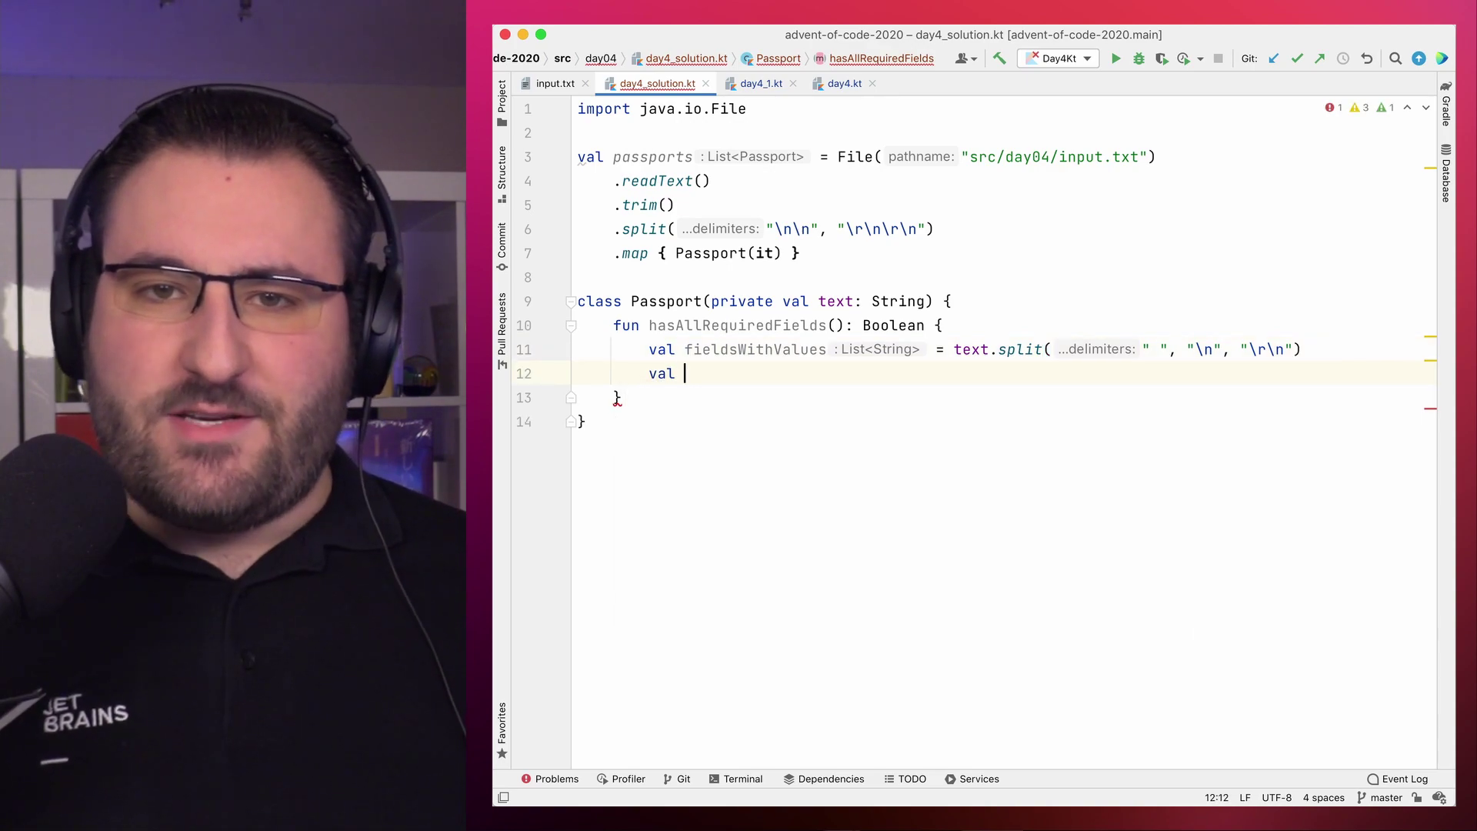
{"action": "type", "text": "fieldNames = "}
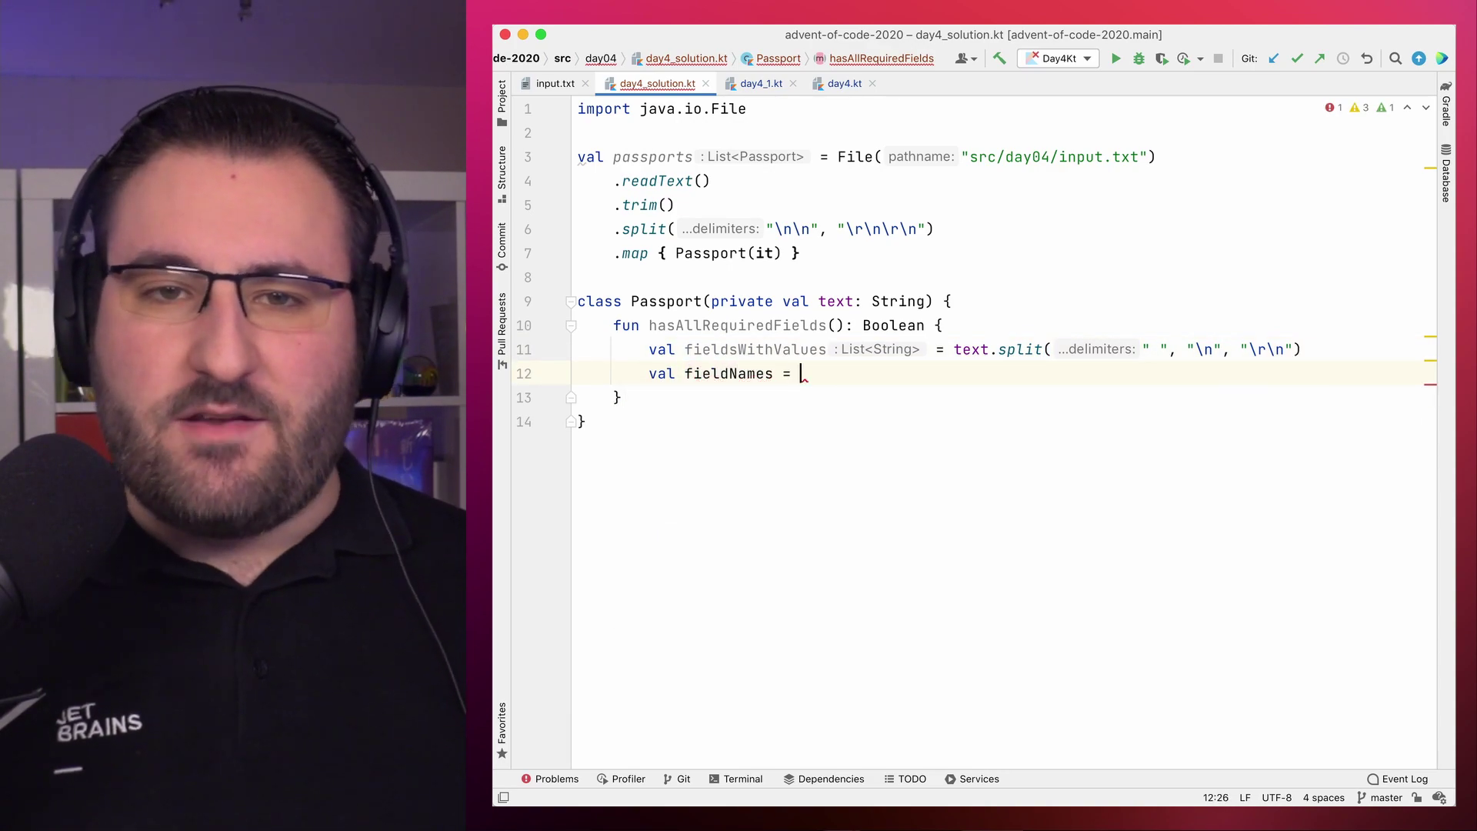
{"action": "type", "text": "fieldsWithV"}
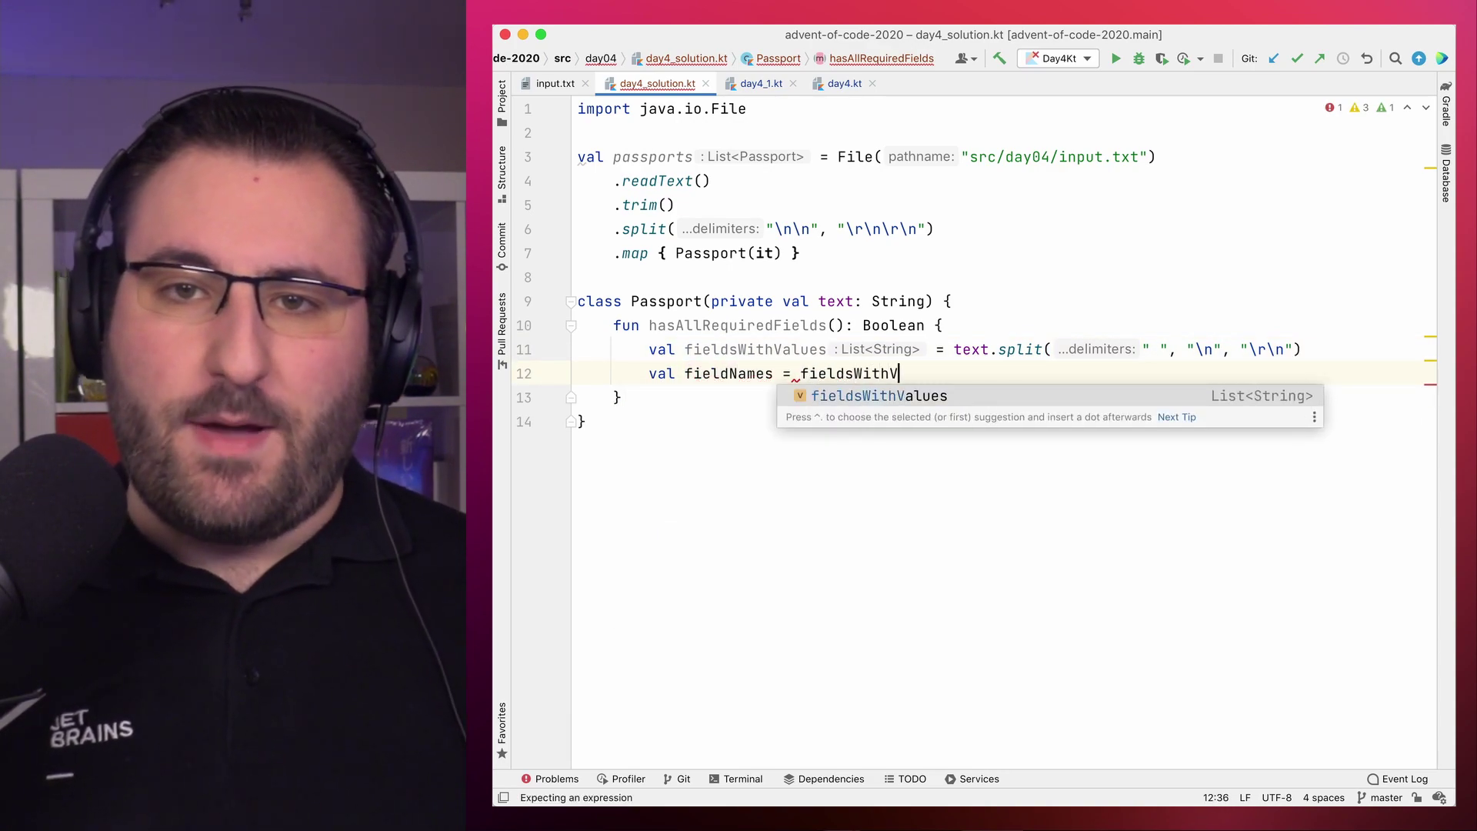
{"action": "type", "text": "alues.map"}
Step: Add fieldNames via map { it.substringBefore(":") } and return fieldNames.containsAll(requiredFields)
{"action": "key", "text": "Return"}
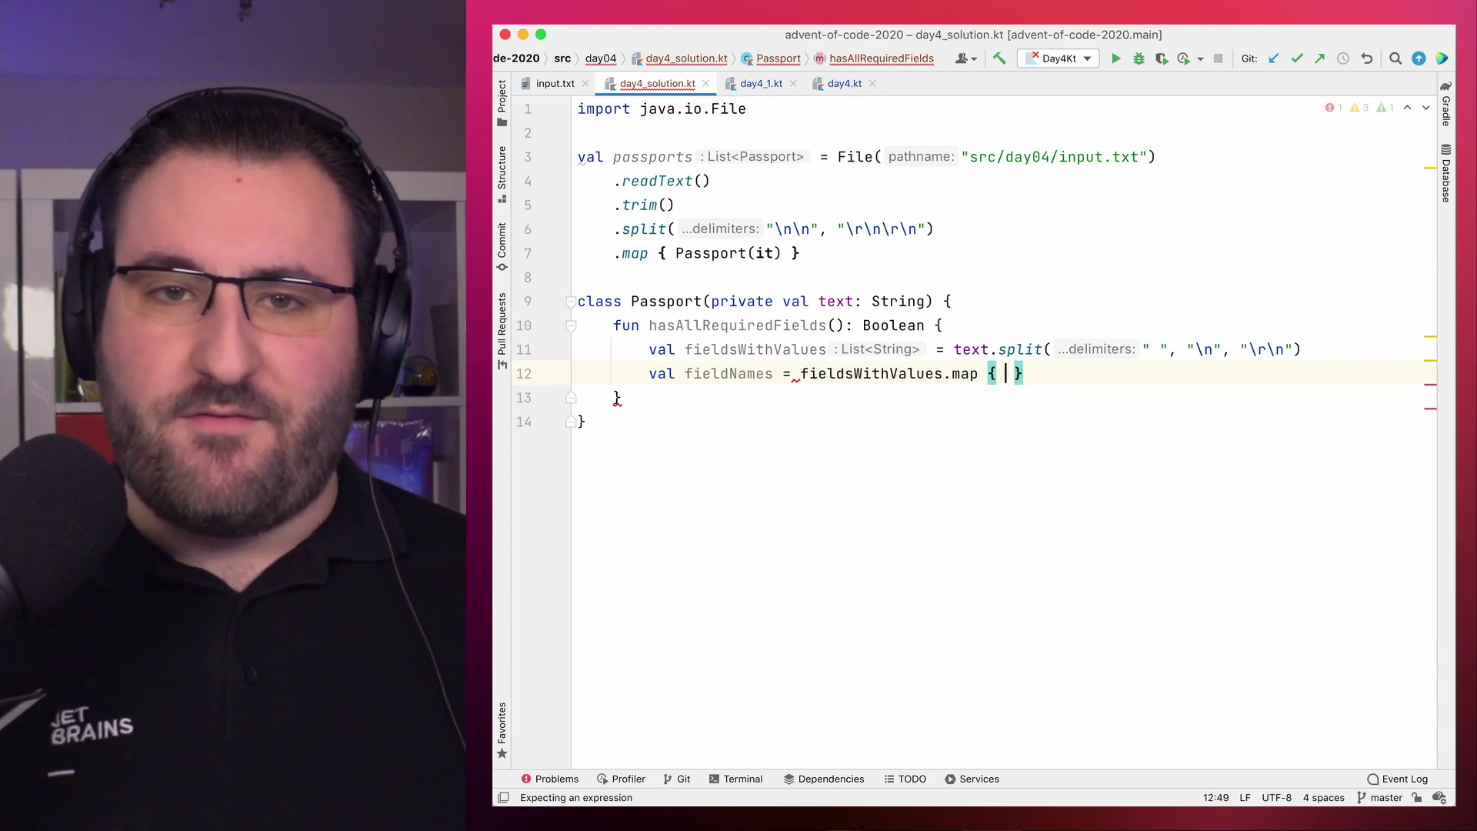
{"action": "type", "text": "it.substringB"}
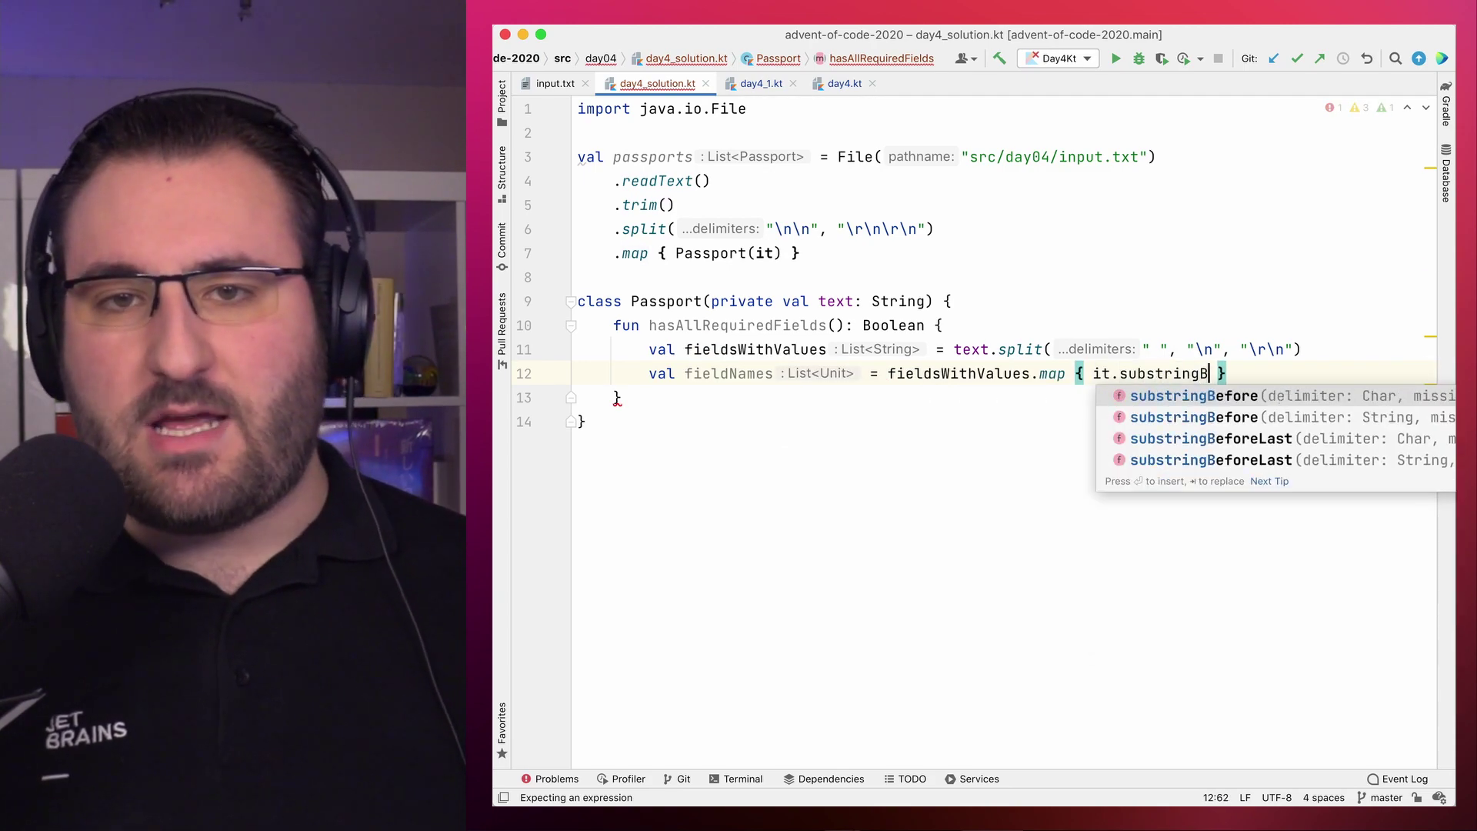
{"action": "key", "text": "Return"}
{"action": "type", "text": "\":"}
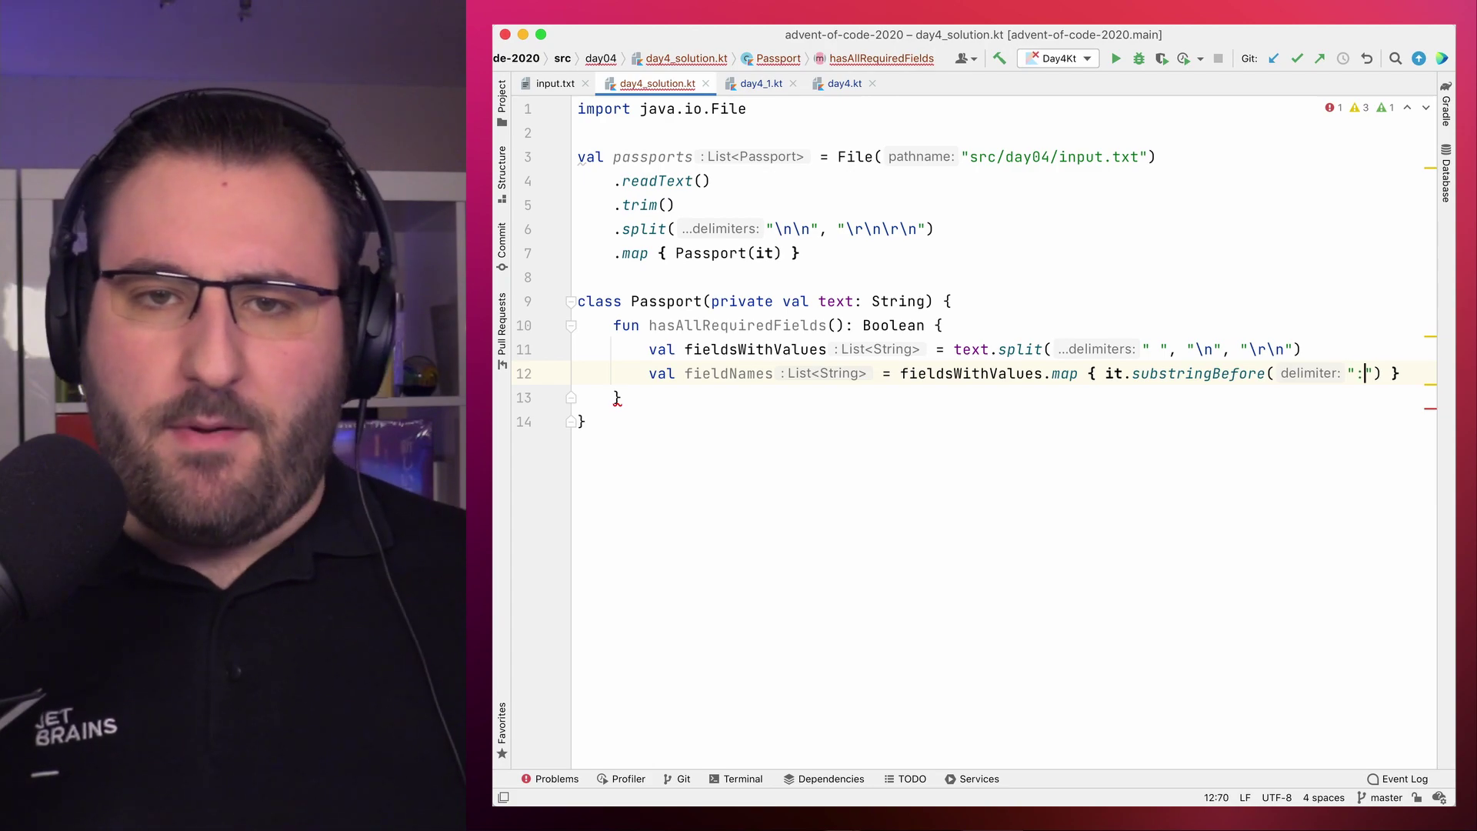
{"action": "key", "text": "Return"}
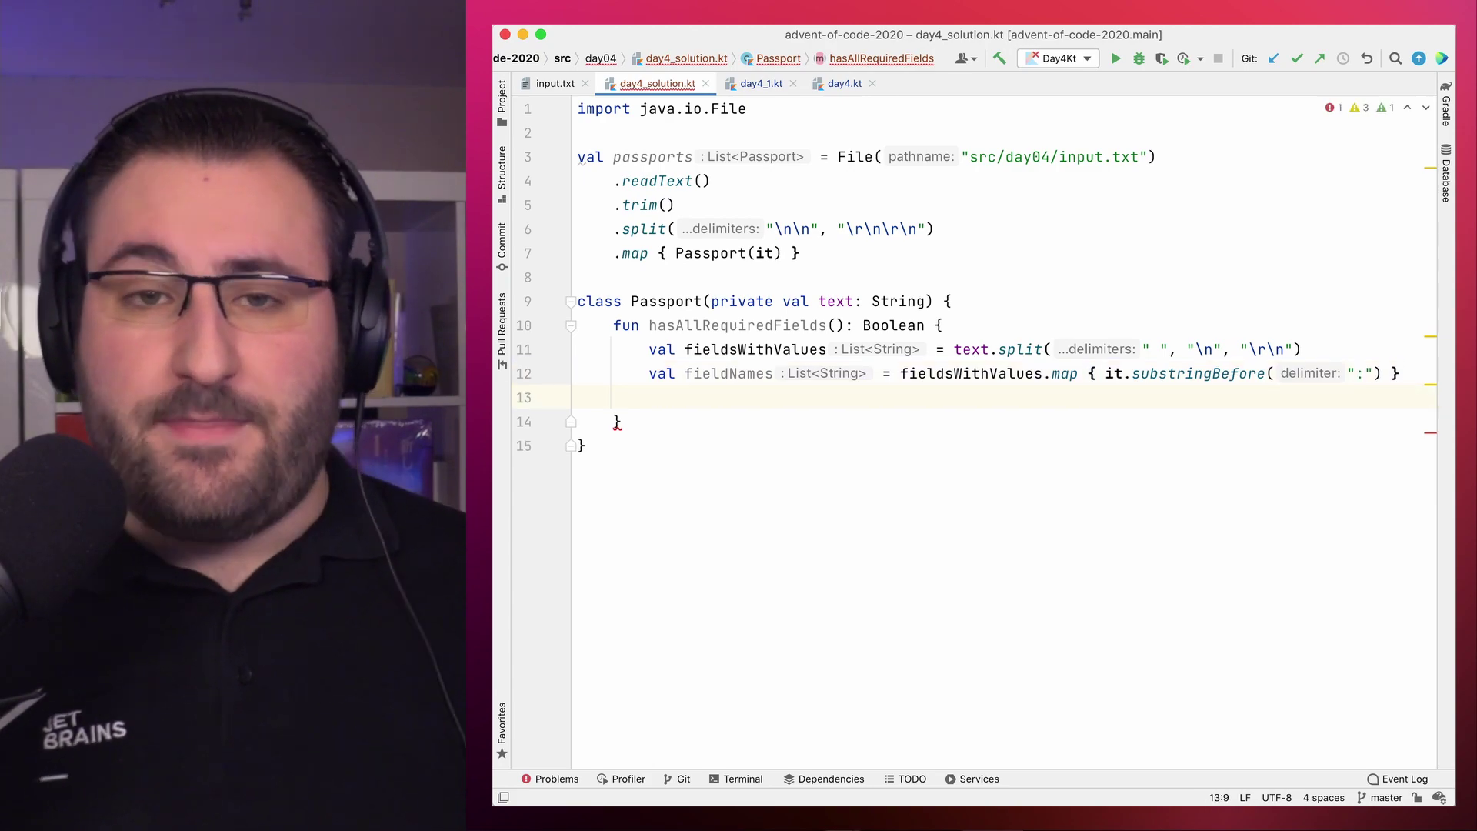
{"action": "type", "text": "return"}
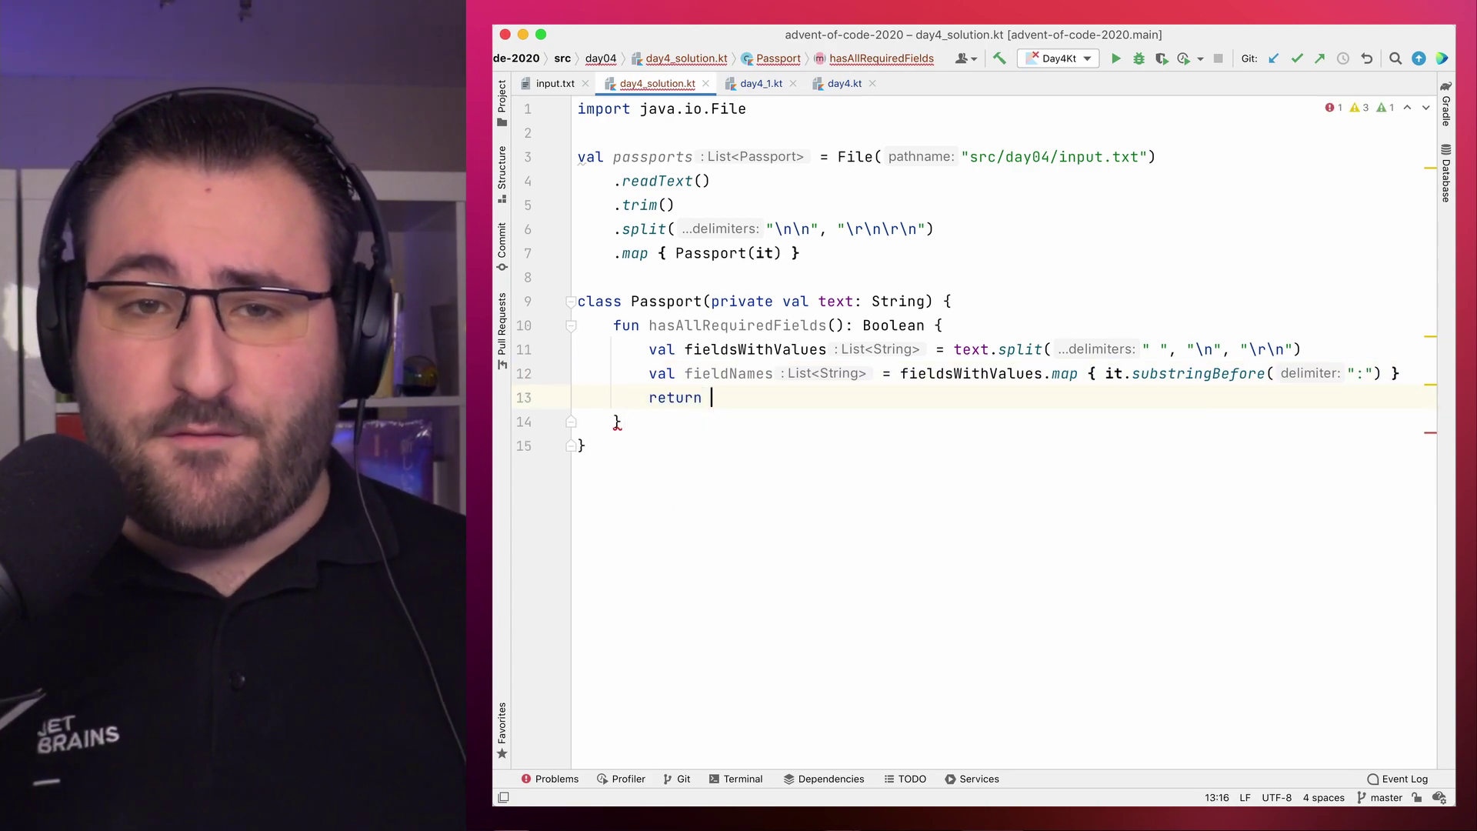
{"action": "type", "text": " field"}
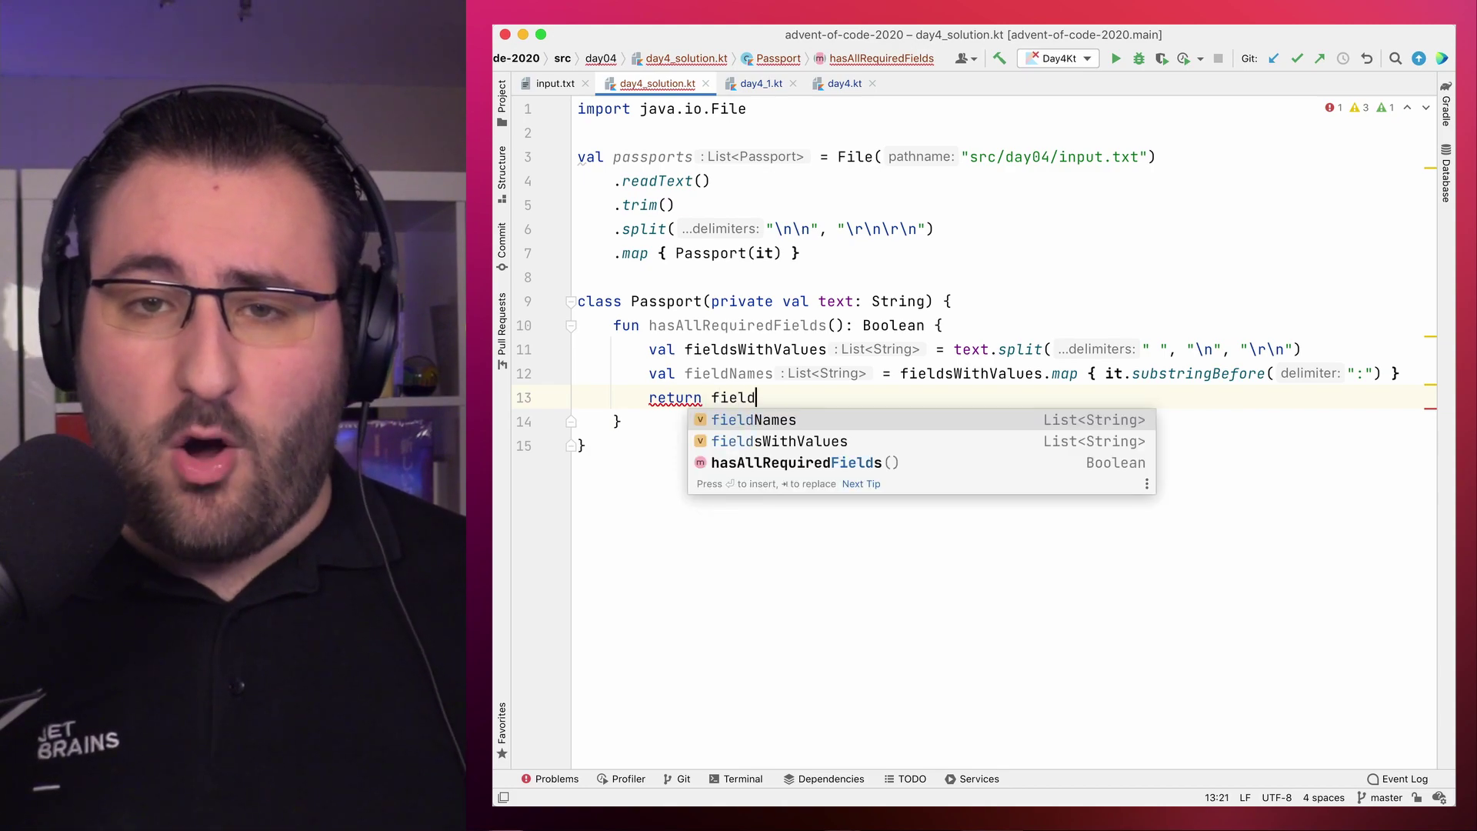
{"action": "key", "text": "Return"}
{"action": "type", "text": ".contain"}
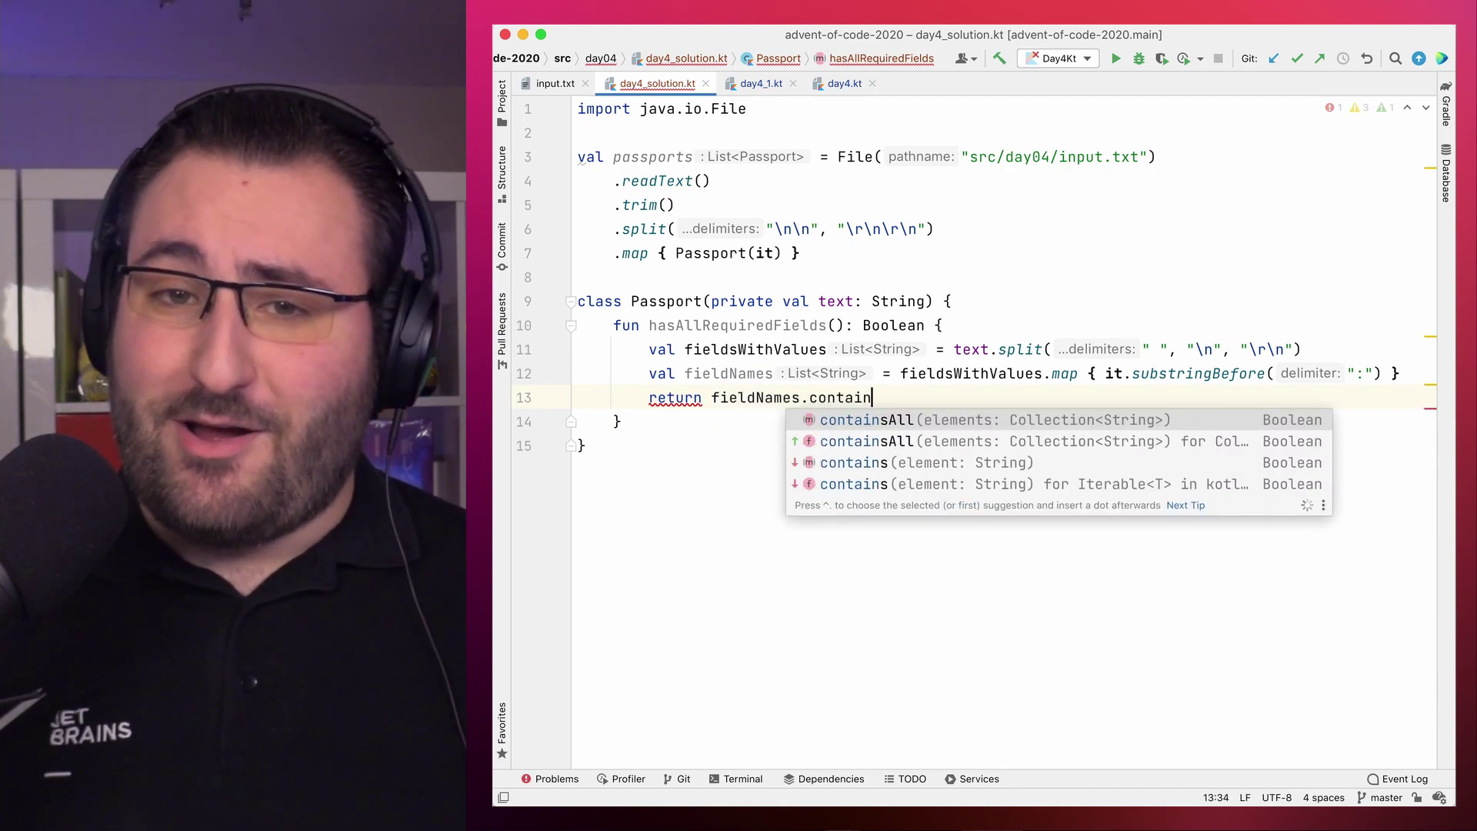
{"action": "key", "text": "Return"}
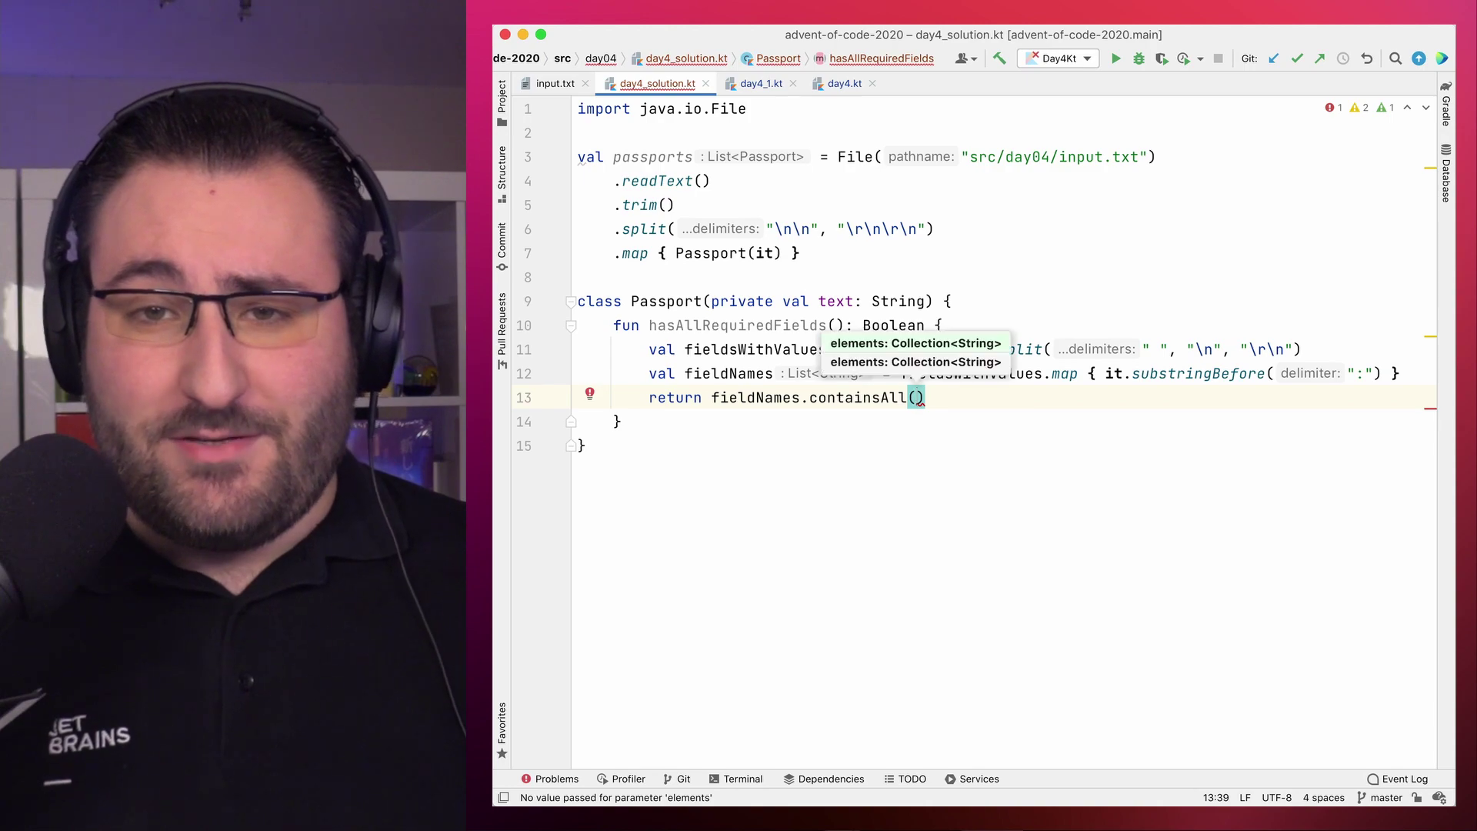
{"action": "type", "text": "requiredFields"}
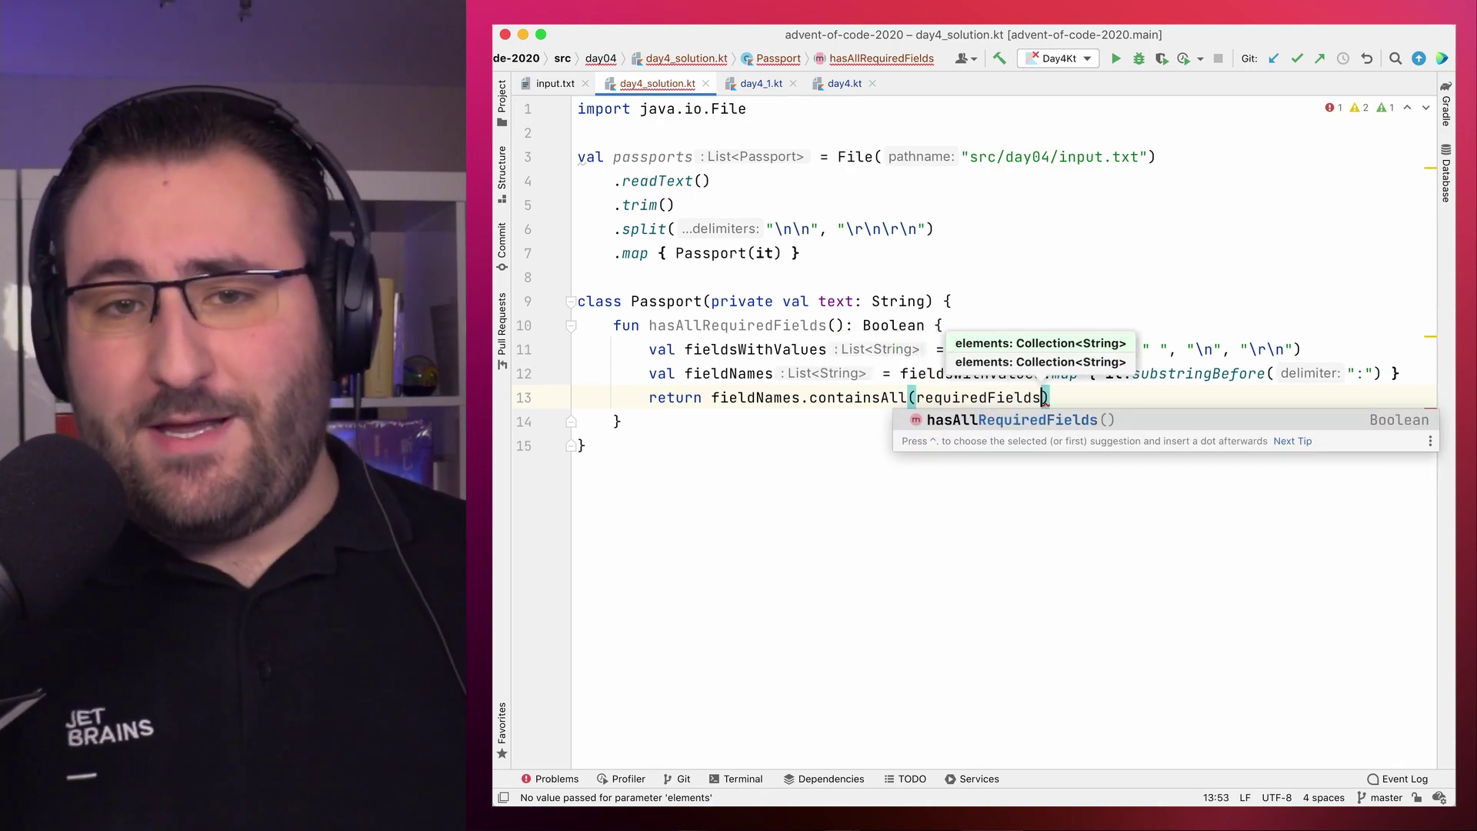
{"action": "type", "text": ")"}
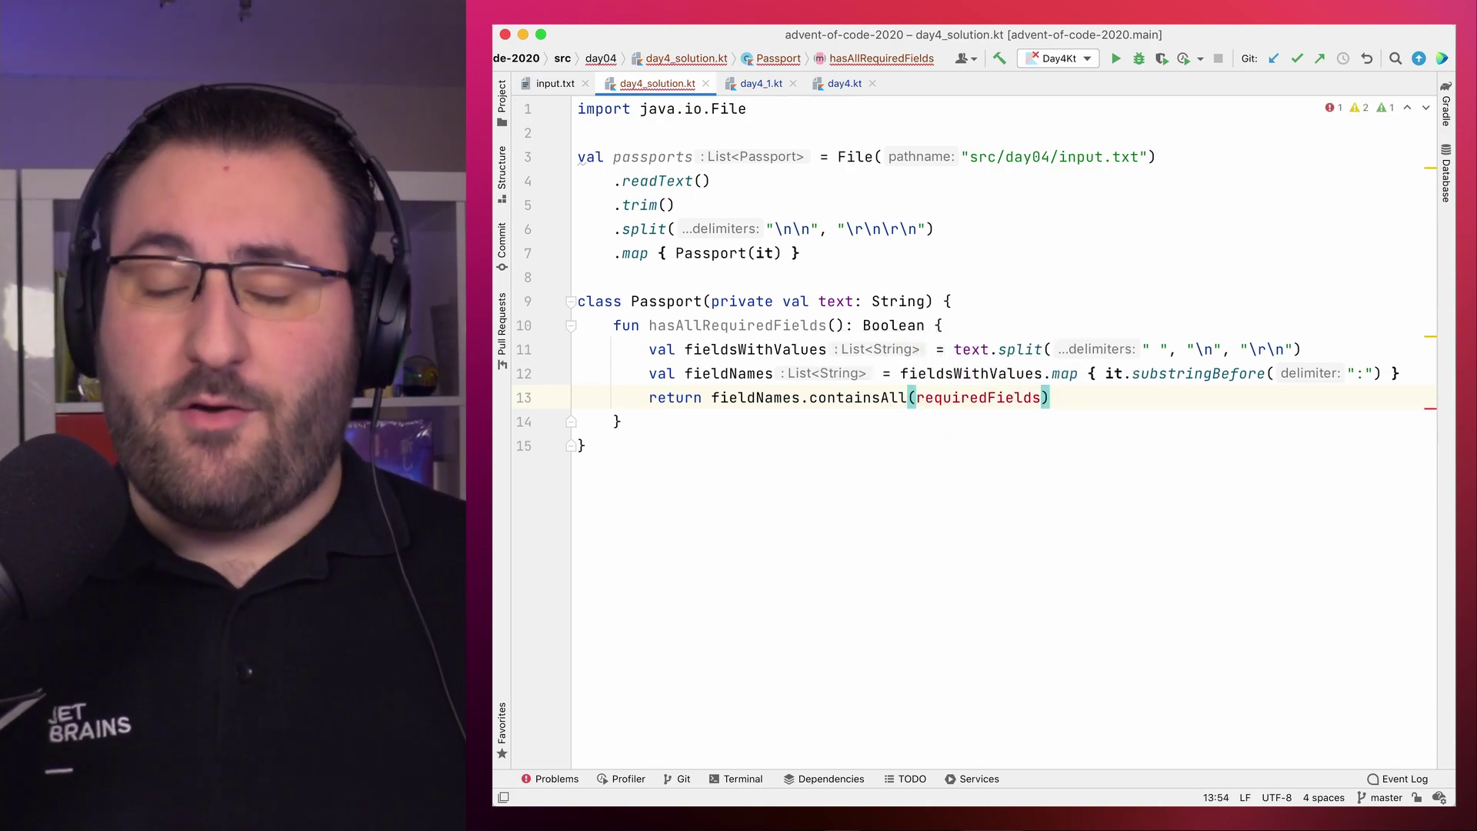
Step: Declare private val requiredFields = listOf( at the top of Passport
{"action": "key", "text": "Up"}
{"action": "key", "text": "Up"}
{"action": "key", "text": "Up"}
{"action": "key", "text": "Return"}
{"action": "key", "text": "Return"}
{"action": "key", "text": "Return"}
{"action": "key", "text": "Up"}
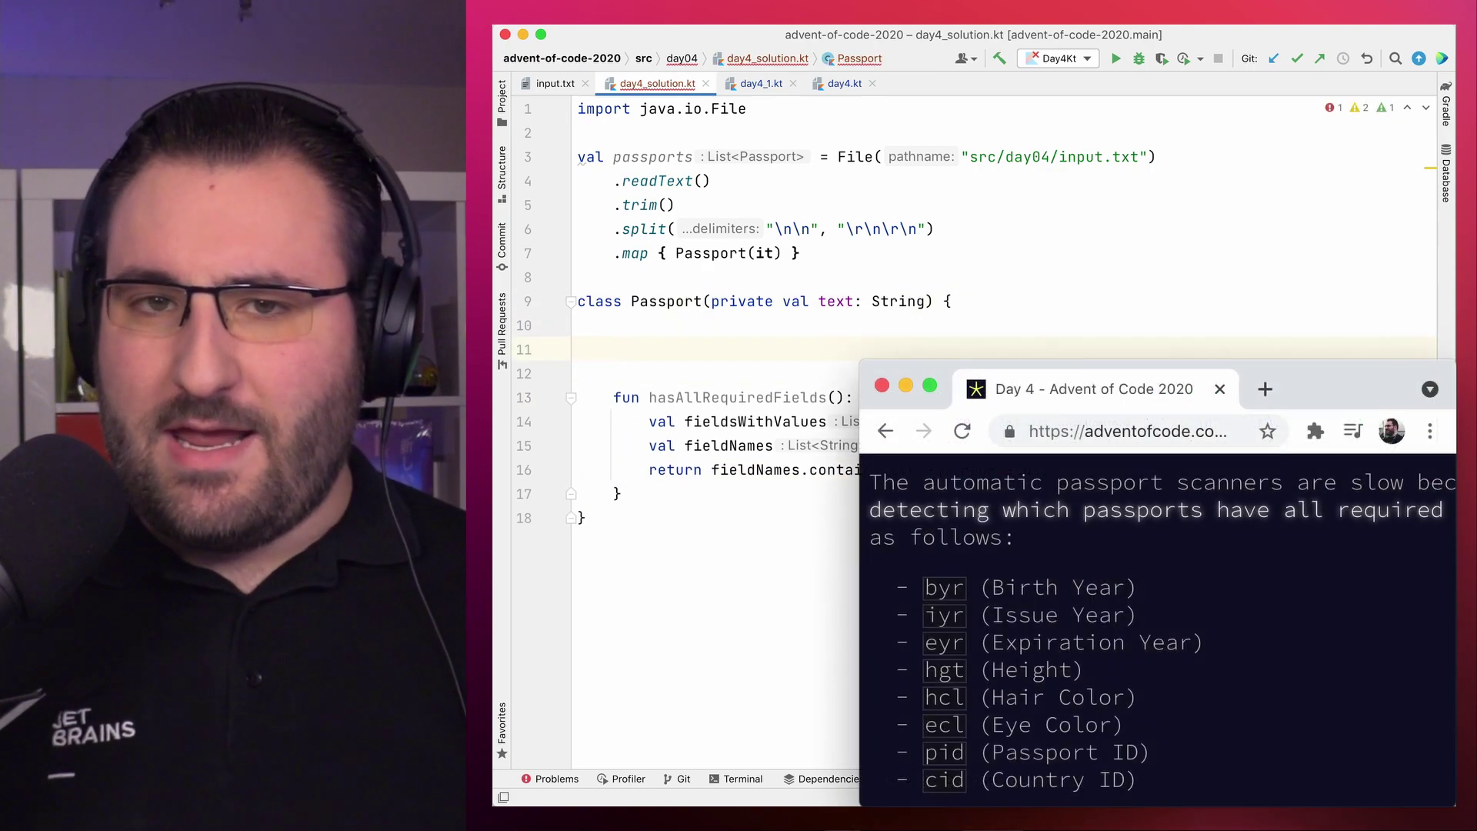
{"action": "type", "text": "private val requ"}
{"action": "key", "text": "Return"}
{"action": "type", "text": "= listOf("}
Step: List byr, iyr, eyr, hgt, hcl, ecl, pid and a commented-out cid, one per line
{"action": "key", "text": "Return"}
{"action": "type", "text": "\"b"}
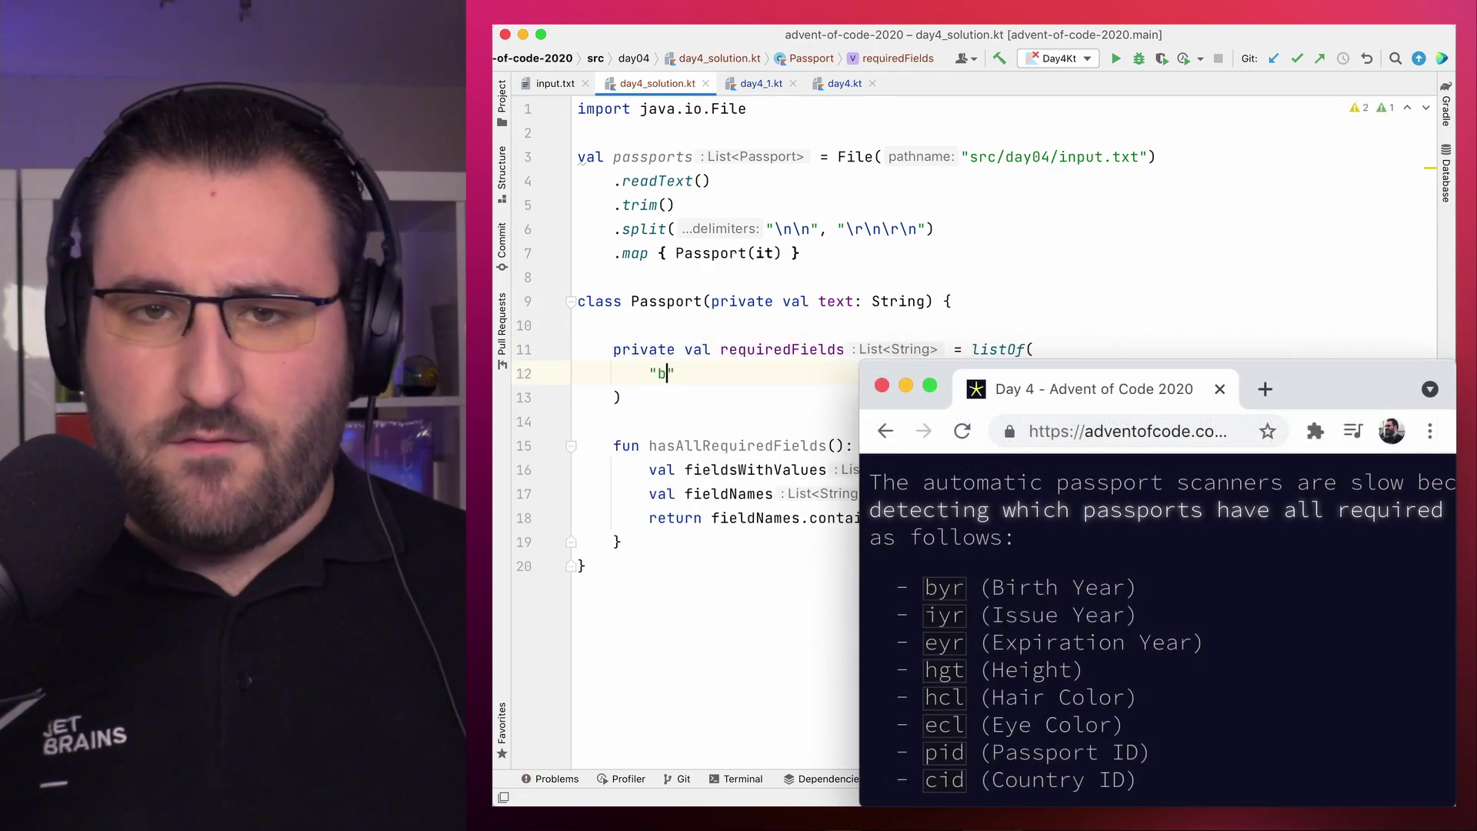
{"action": "type", "text": "yr\","}
{"action": "key", "text": "Return"}
{"action": "type", "text": ","}
{"action": "key", "text": "Return"}
{"action": "type", "text": "\"eyr\","}
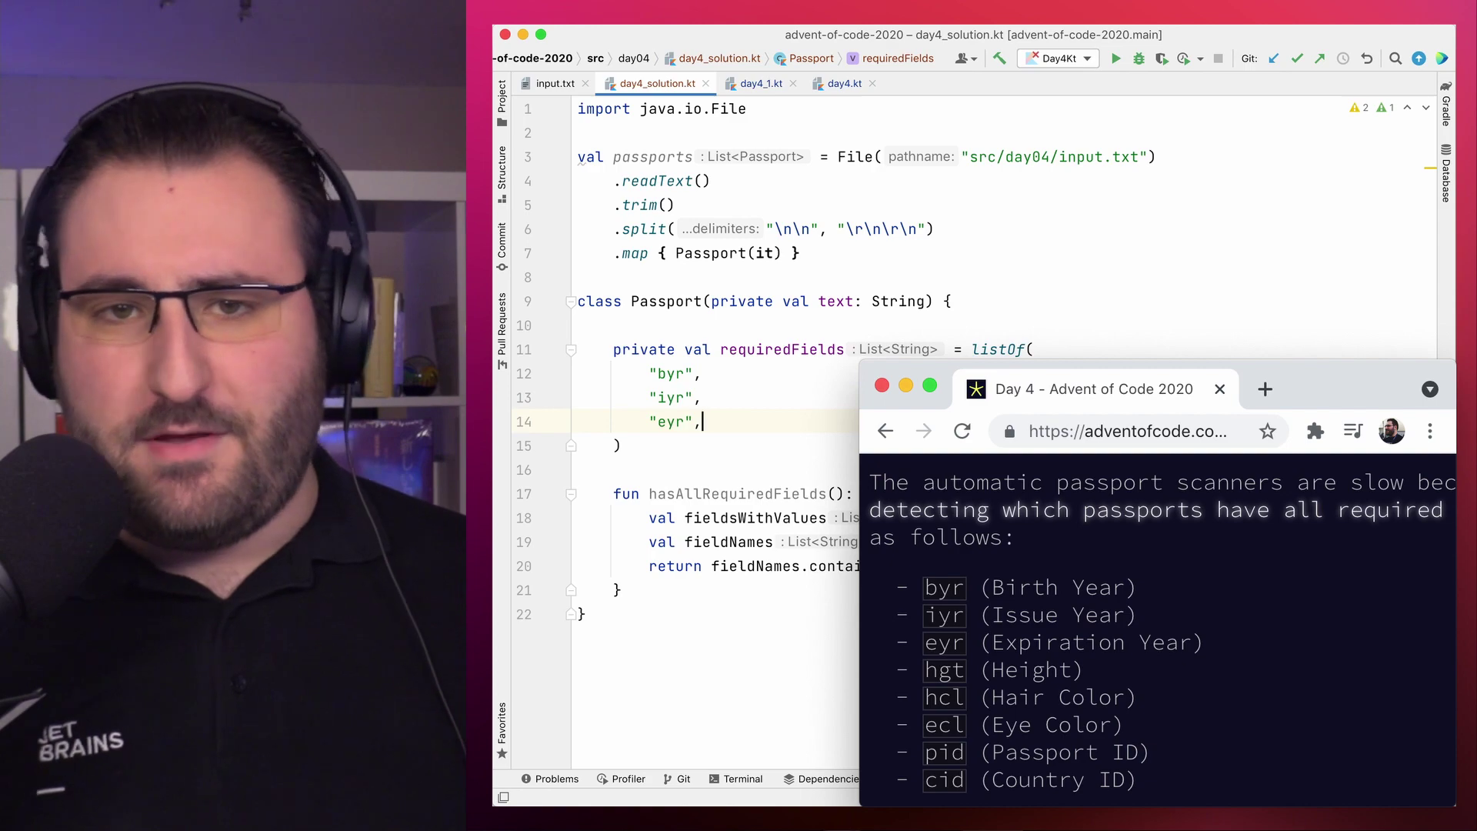
{"action": "key", "text": "Return"}
{"action": "type", "text": "\","}
{"action": "key", "text": "Return"}
{"action": "type", "text": "\"hcl"}
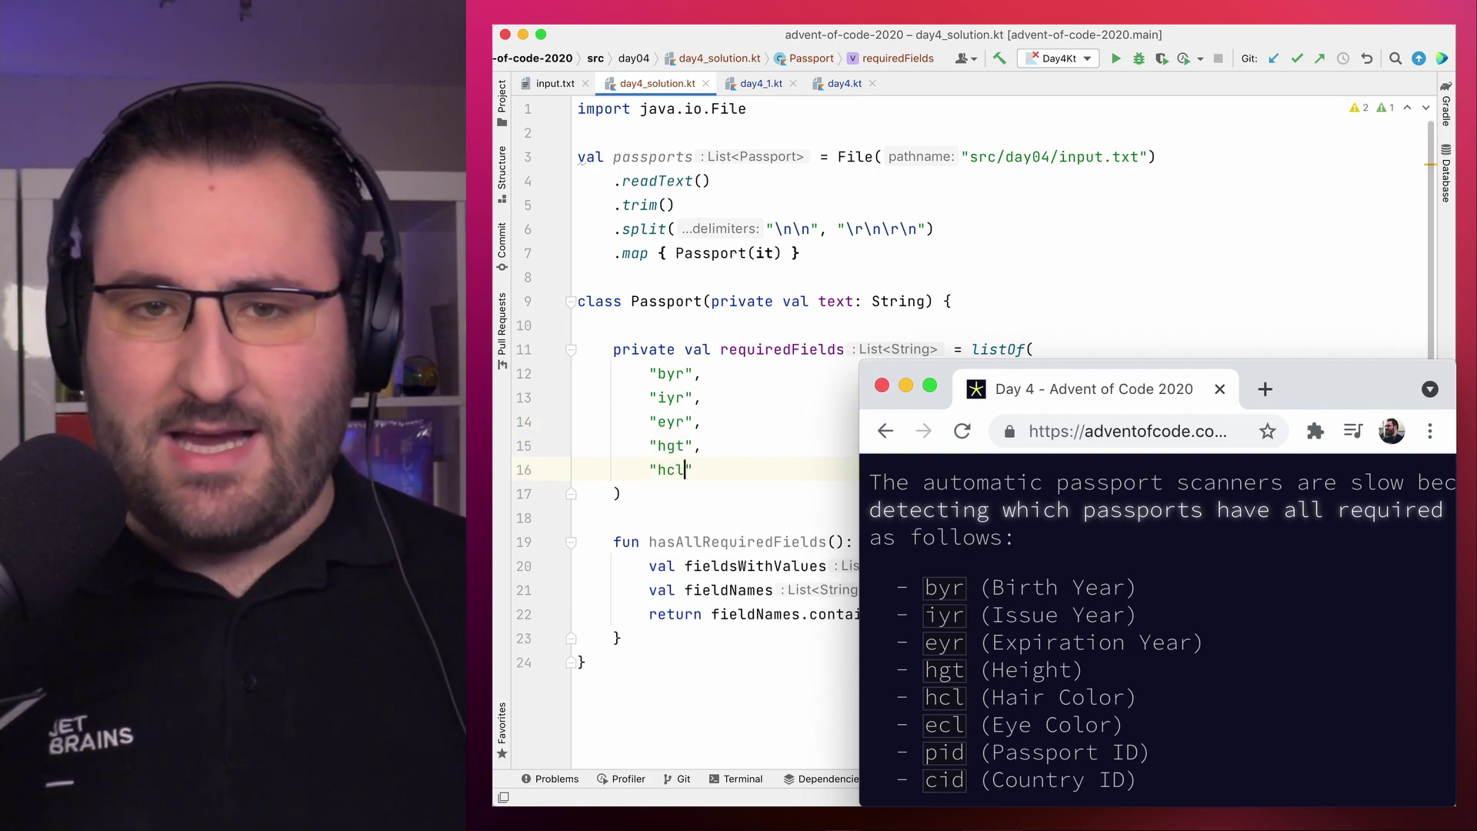
{"action": "type", "text": "\","}
{"action": "key", "text": "Return"}
{"action": "key", "text": "Return"}
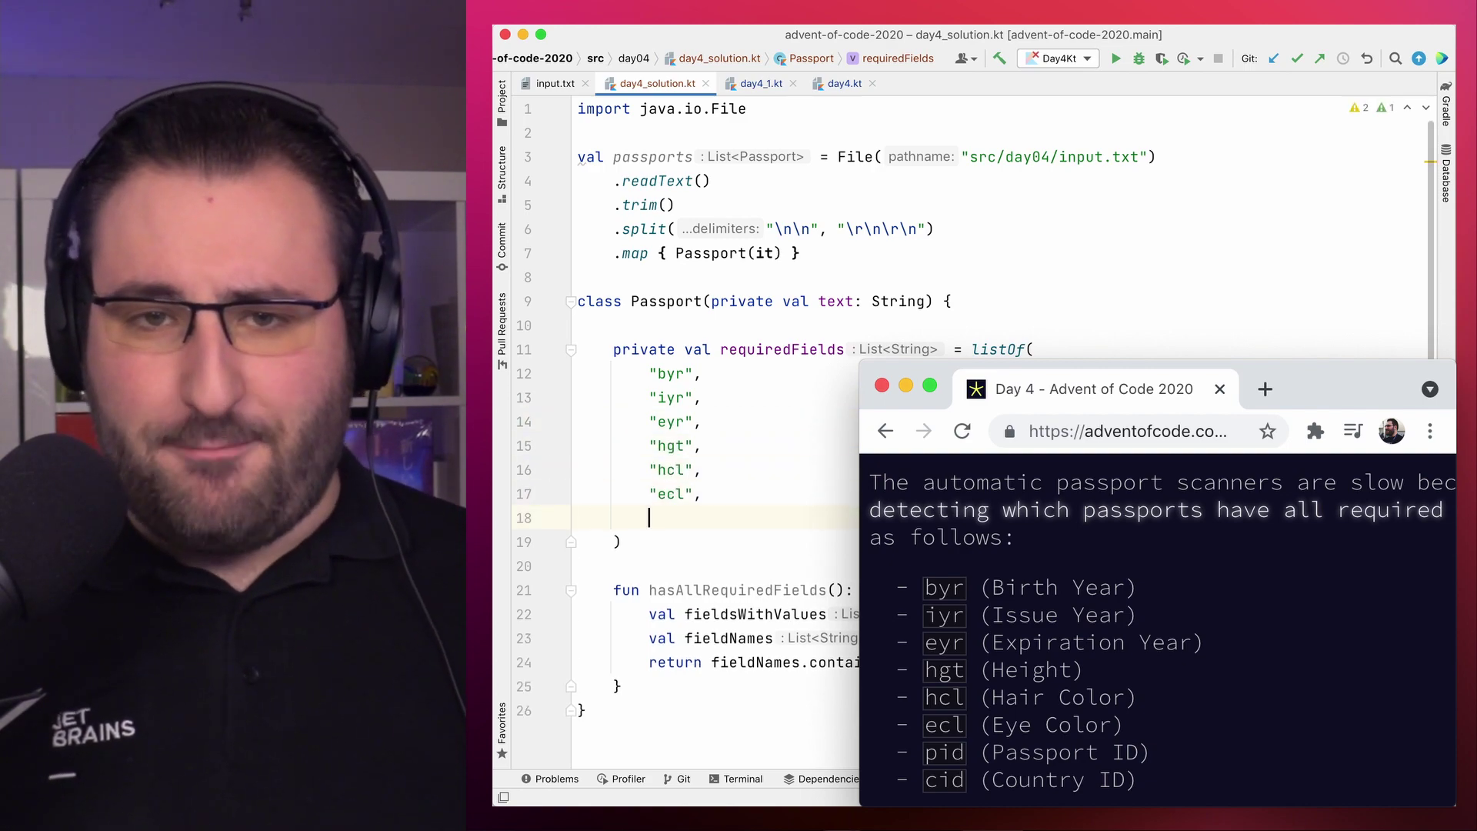
{"action": "type", "text": "\"pid\","}
{"action": "key", "text": "Return"}
{"action": "type", "text": "\"cid\""}
{"action": "key", "text": "Home"}
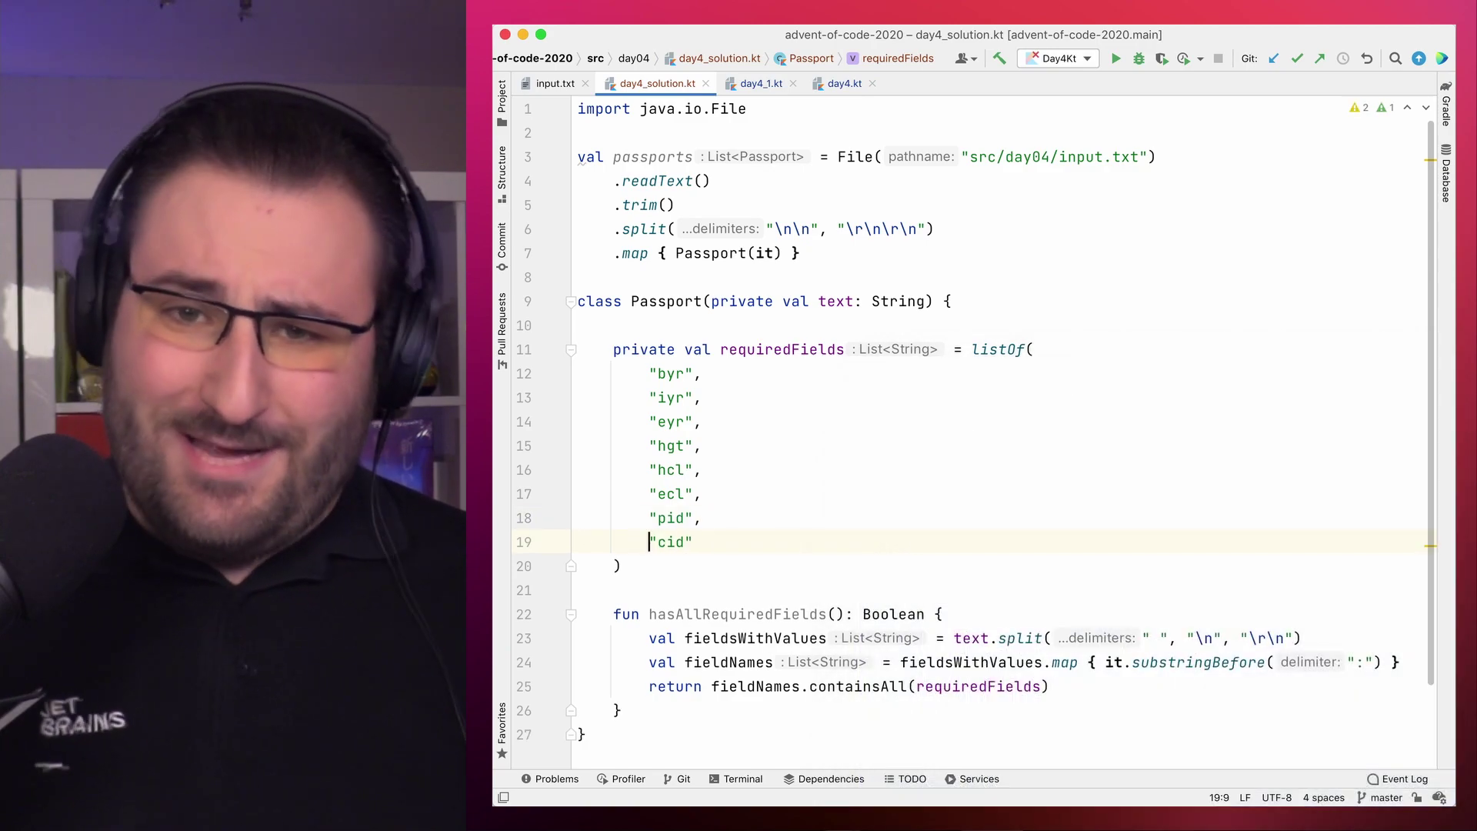
{"action": "type", "text": "//"}
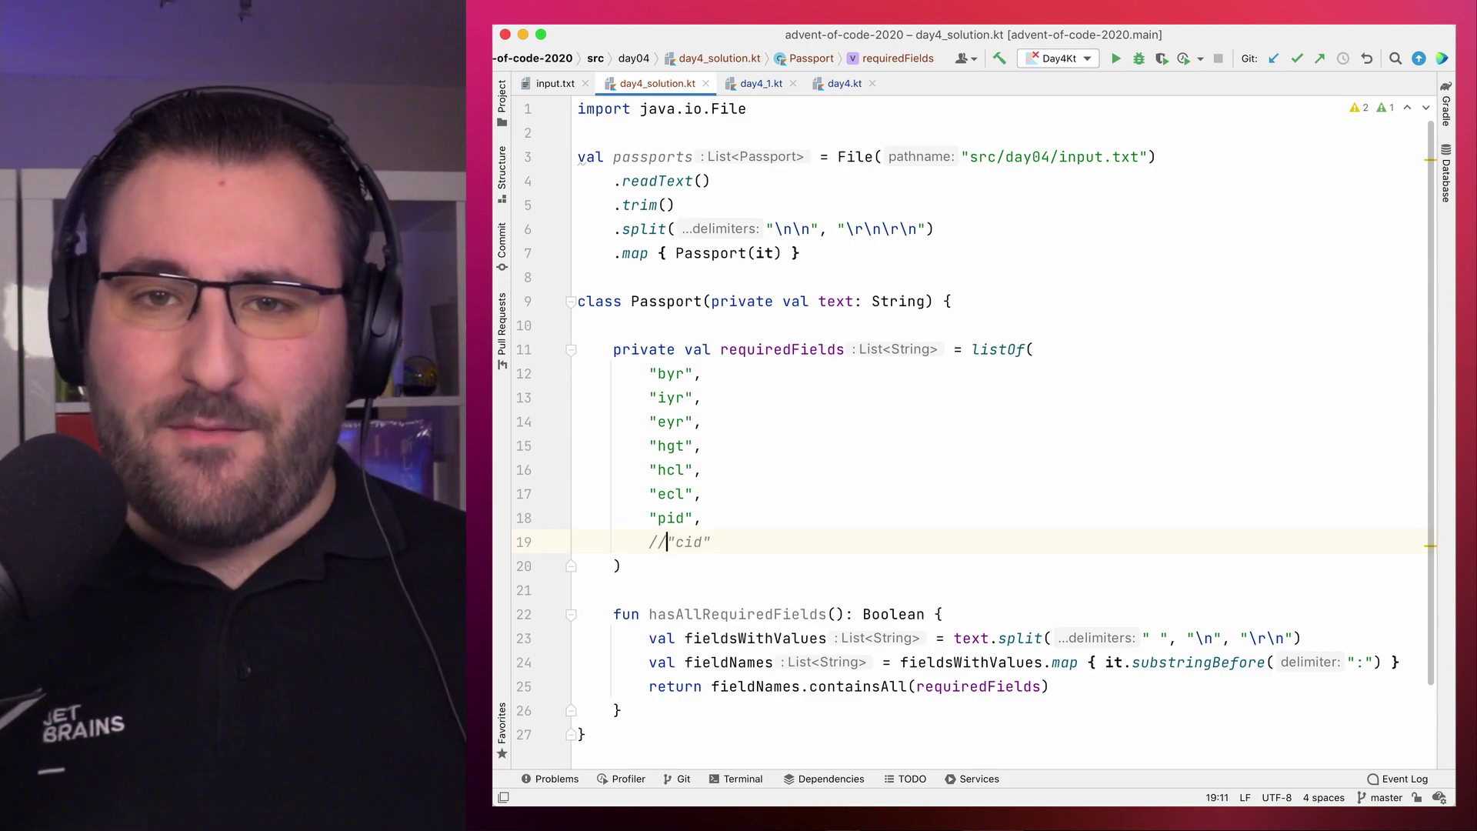
{"action": "key", "text": "Down"}
{"action": "key", "text": "Down"}
{"action": "key", "text": "Down"}
{"action": "key", "text": "Down"}
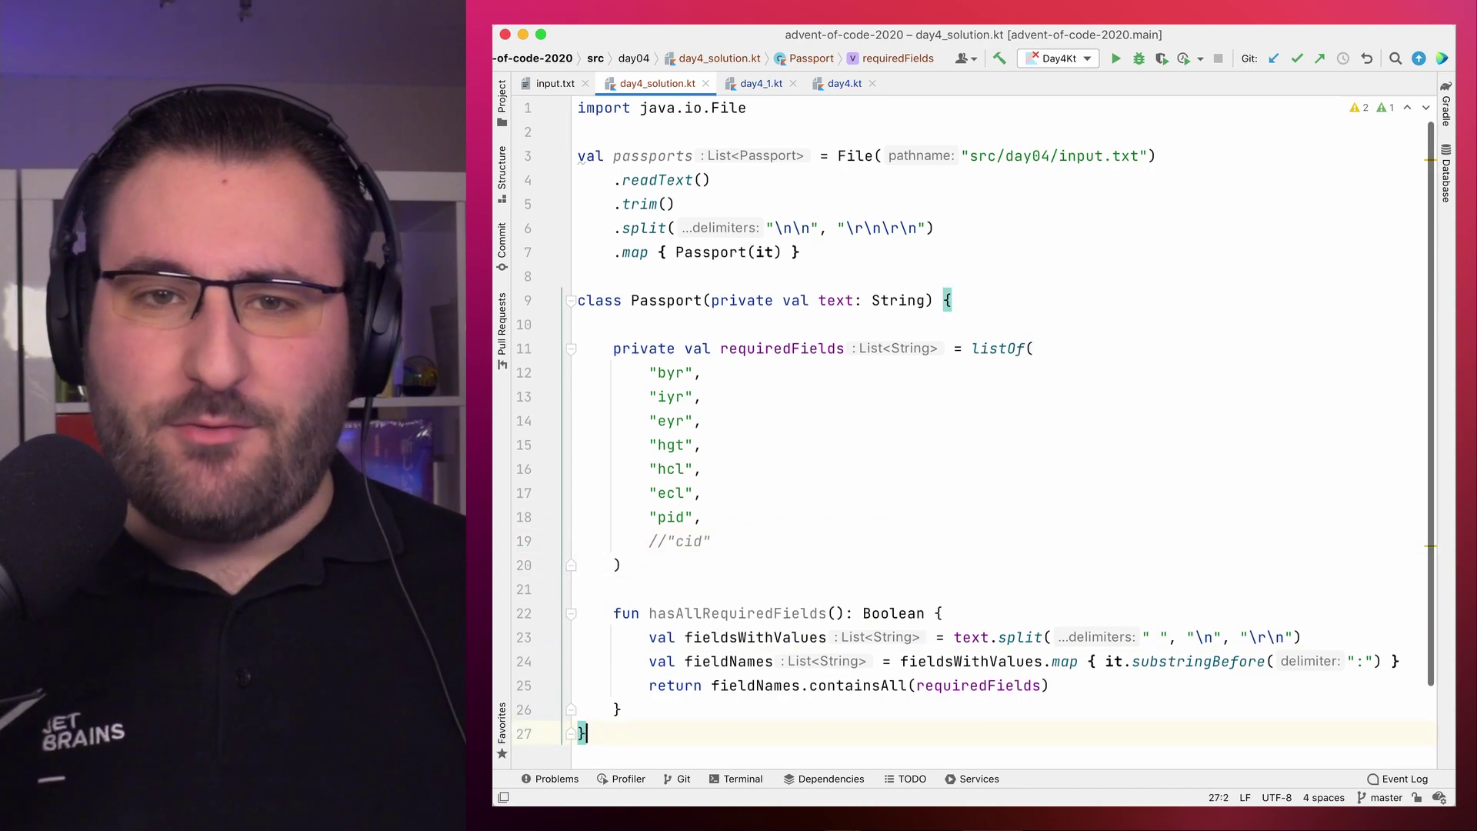
{"action": "key", "text": "Return"}
{"action": "key", "text": "Return"}
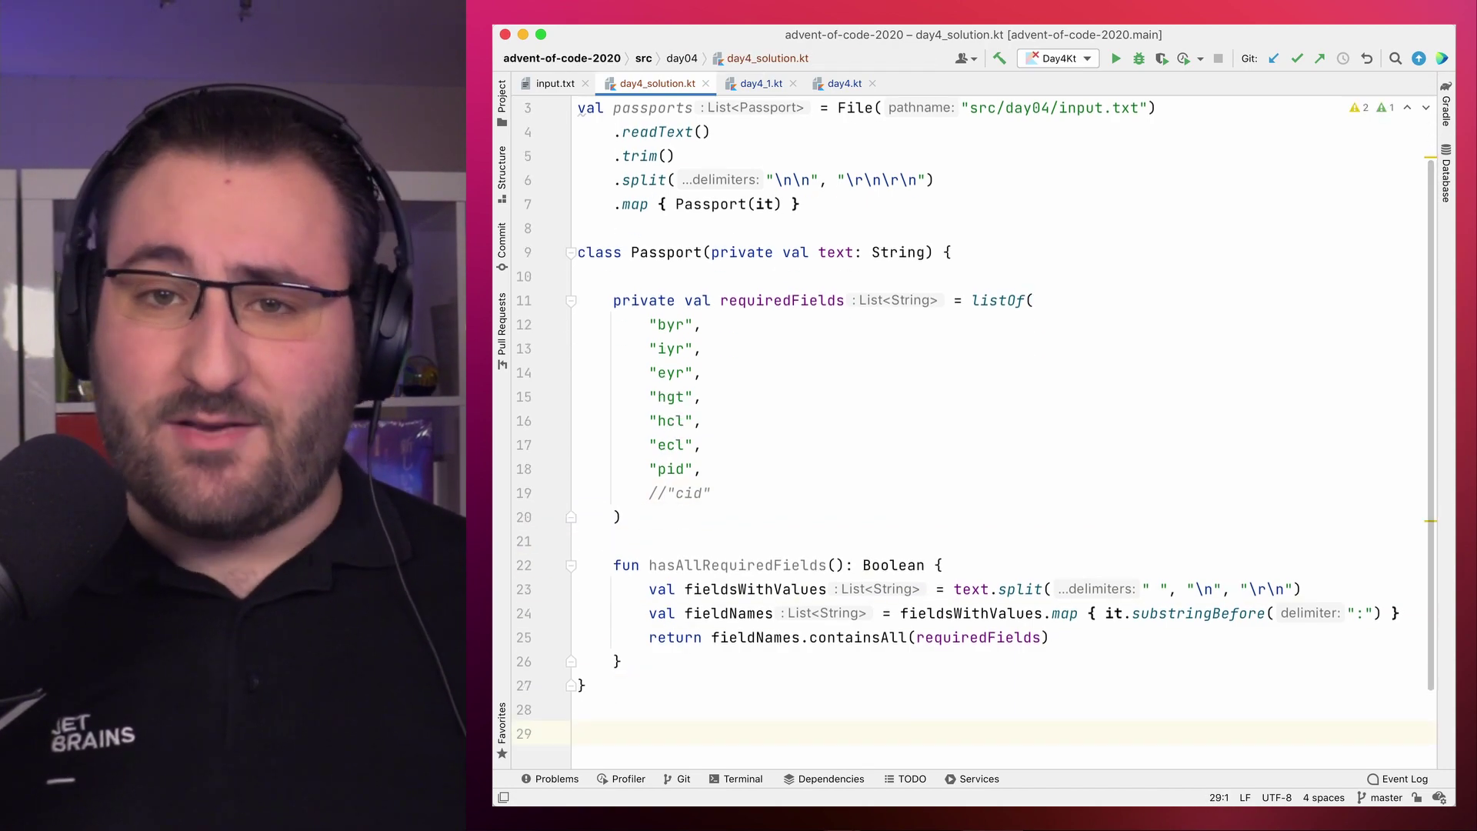
{"action": "type", "text": "fun main() {"}
Step: Add fun main() printing passports.count(Passport::hasAllRequiredFields) and run it from the gutter
{"action": "key", "text": "Return"}
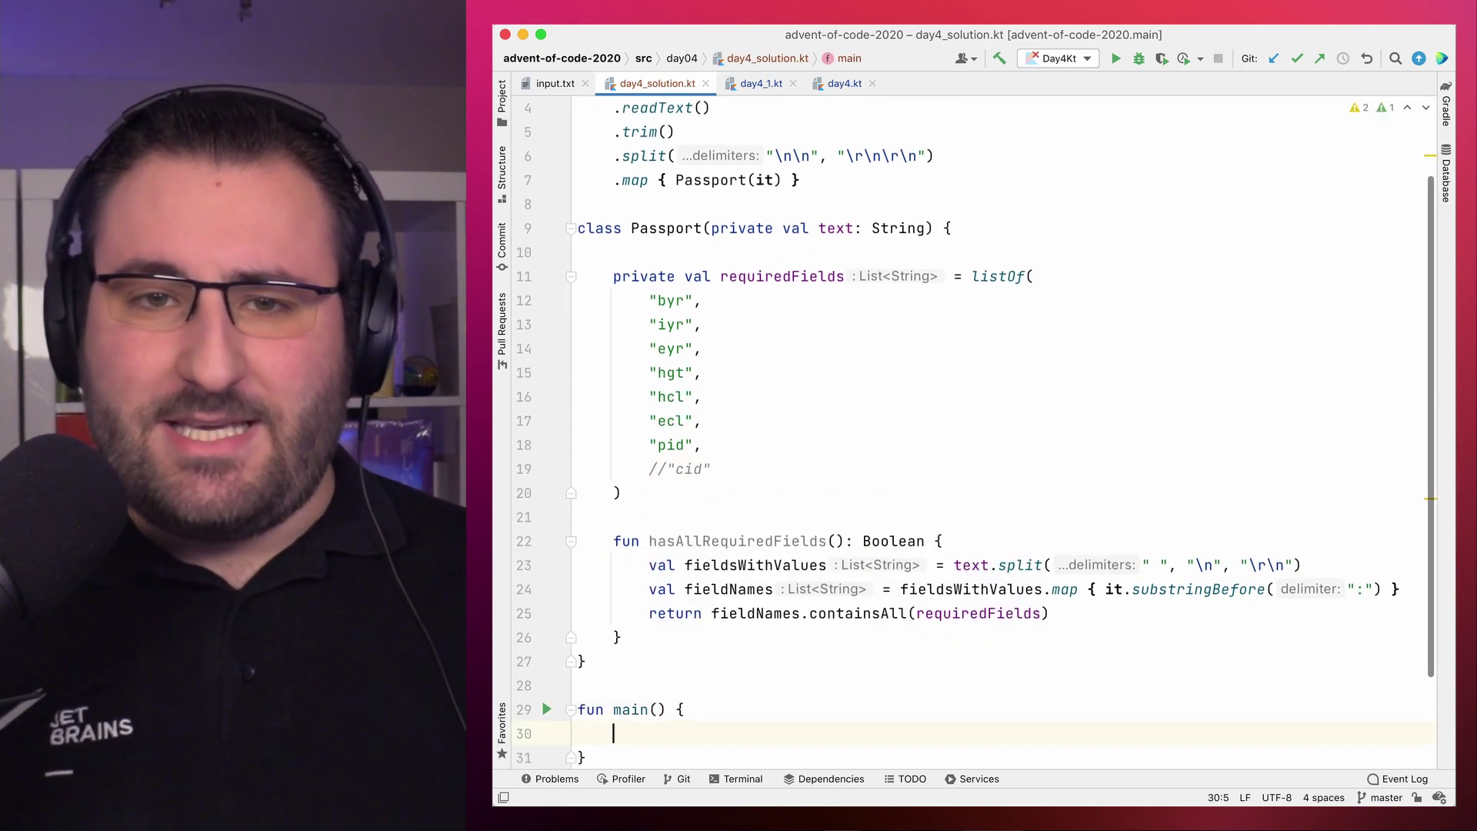
{"action": "type", "text": "println(passports.coun"}
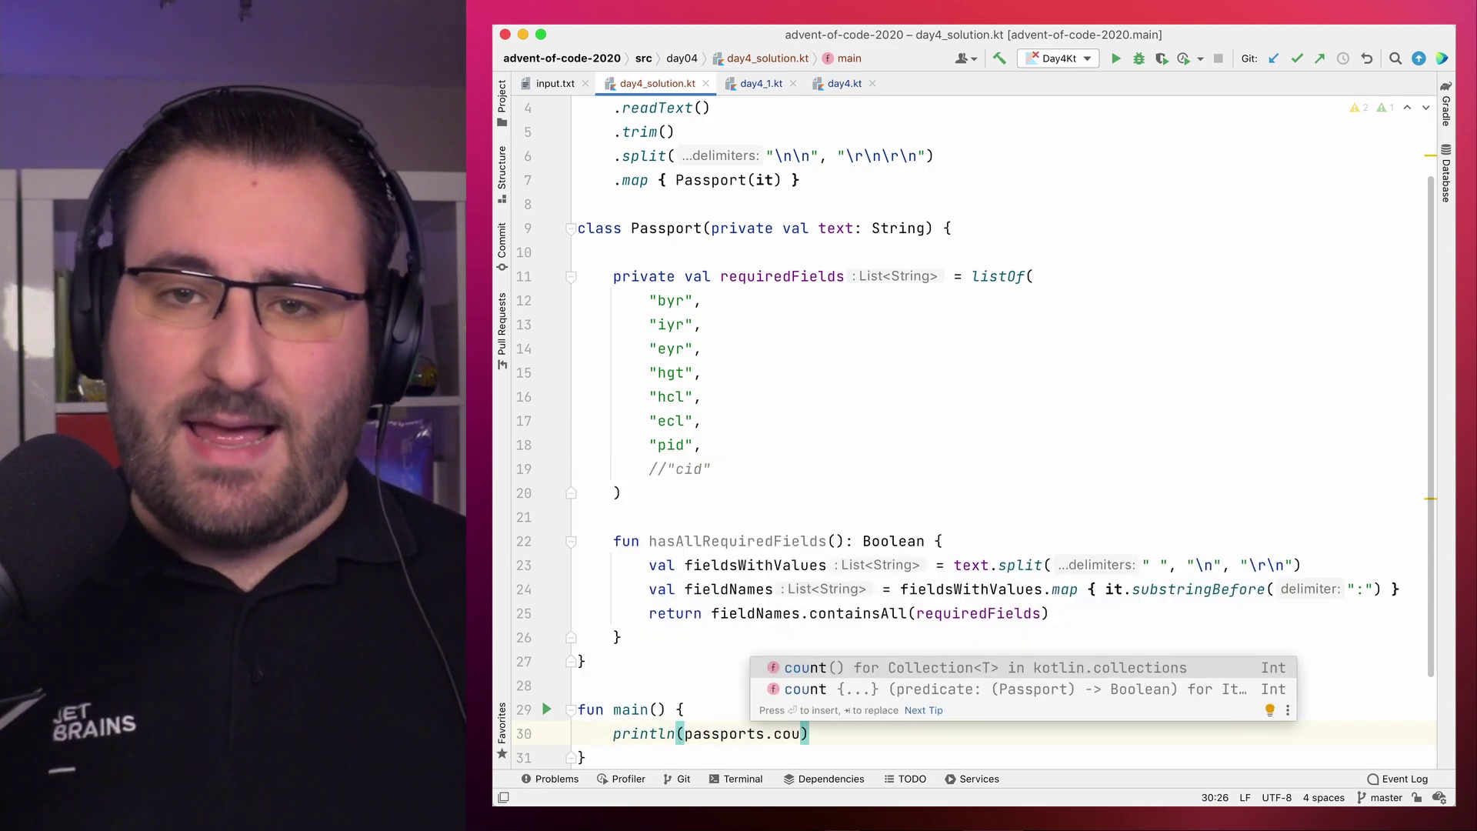
{"action": "type", "text": "t(Passport::"}
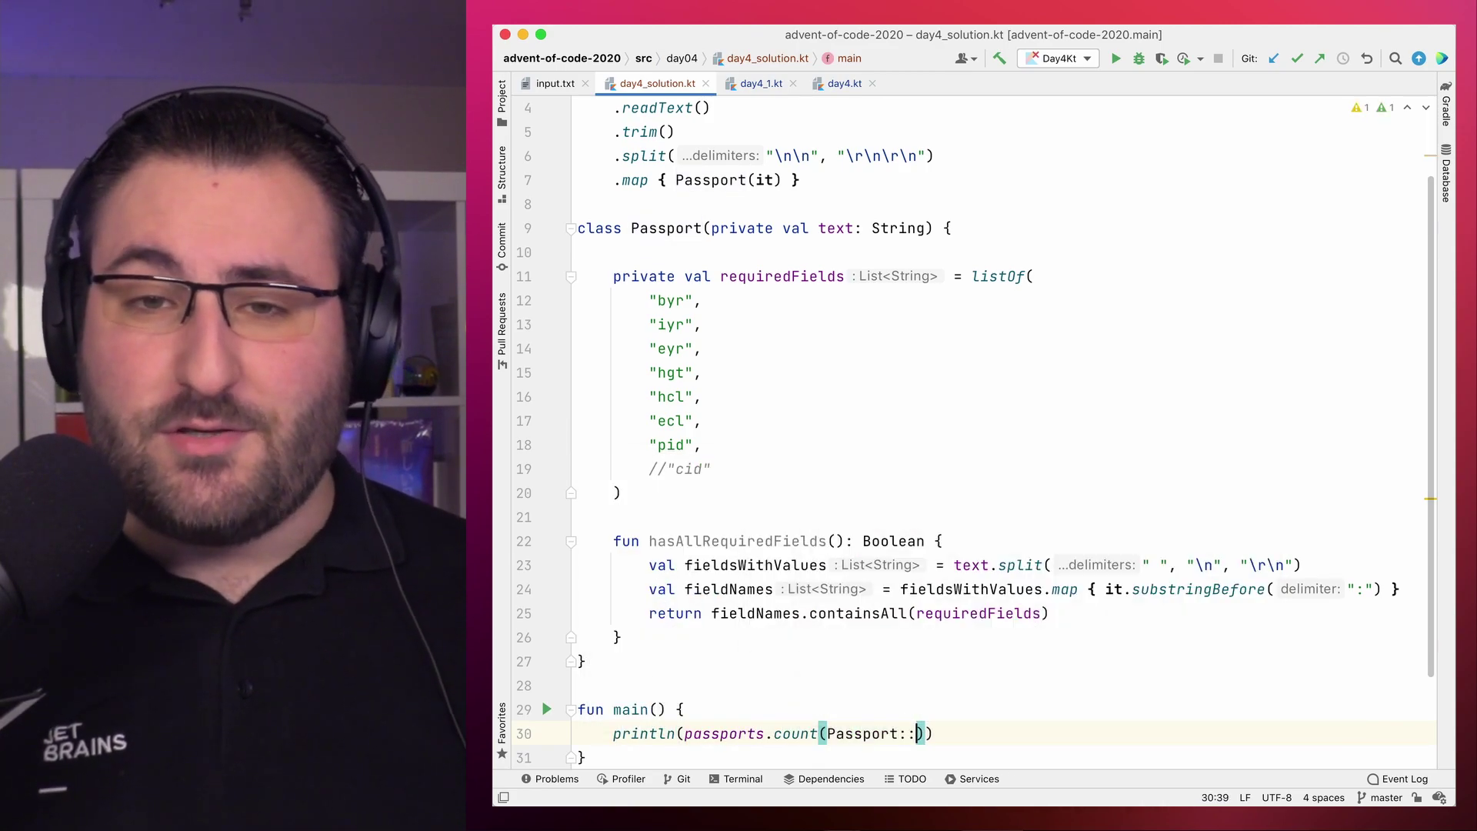
{"action": "type", "text": "hasAllRequiredFields"}
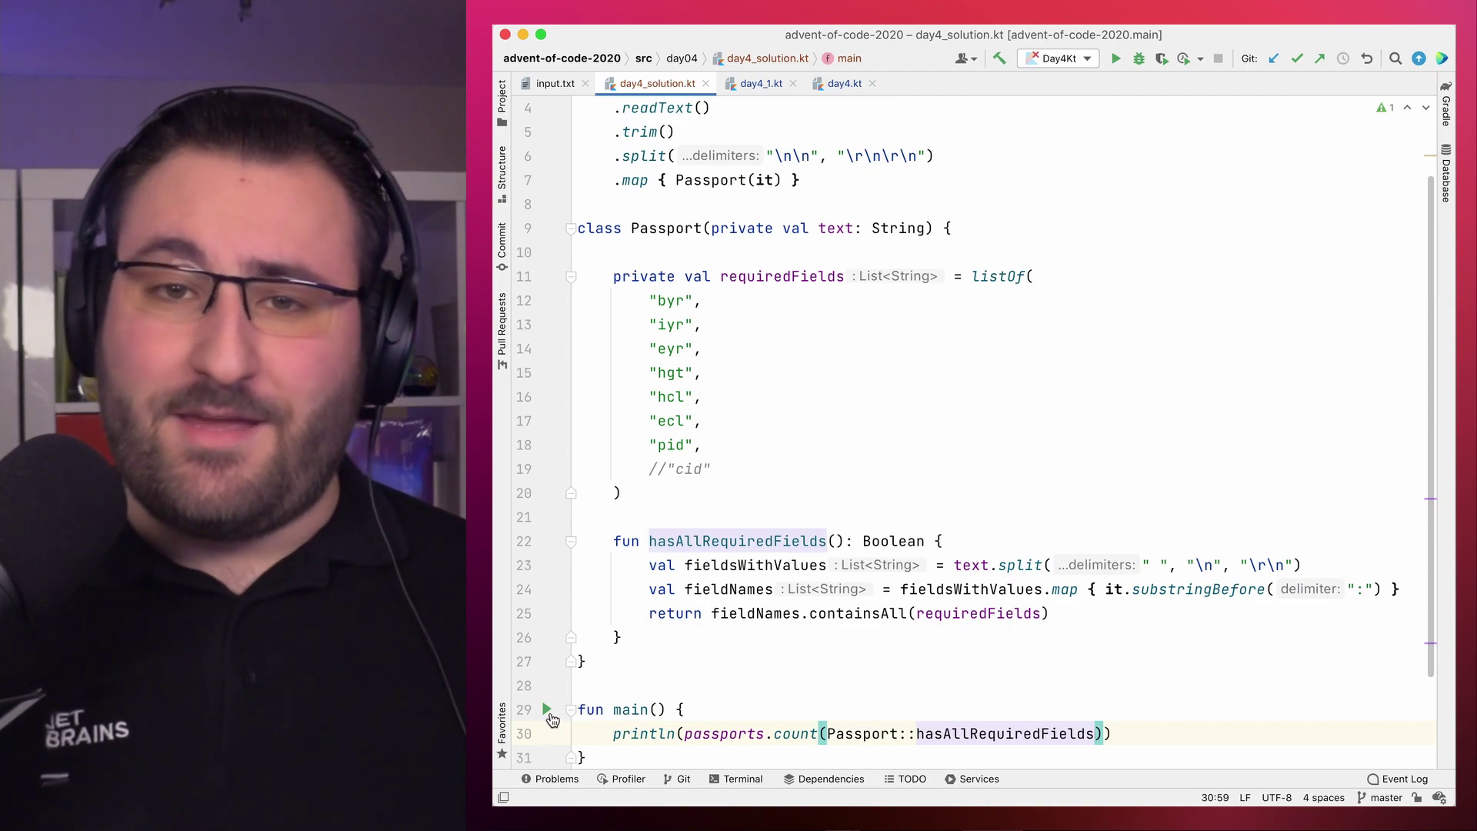
{"action": "left_click", "coordinate": [547, 709]}
{"action": "left_click", "coordinate": [569, 722]}
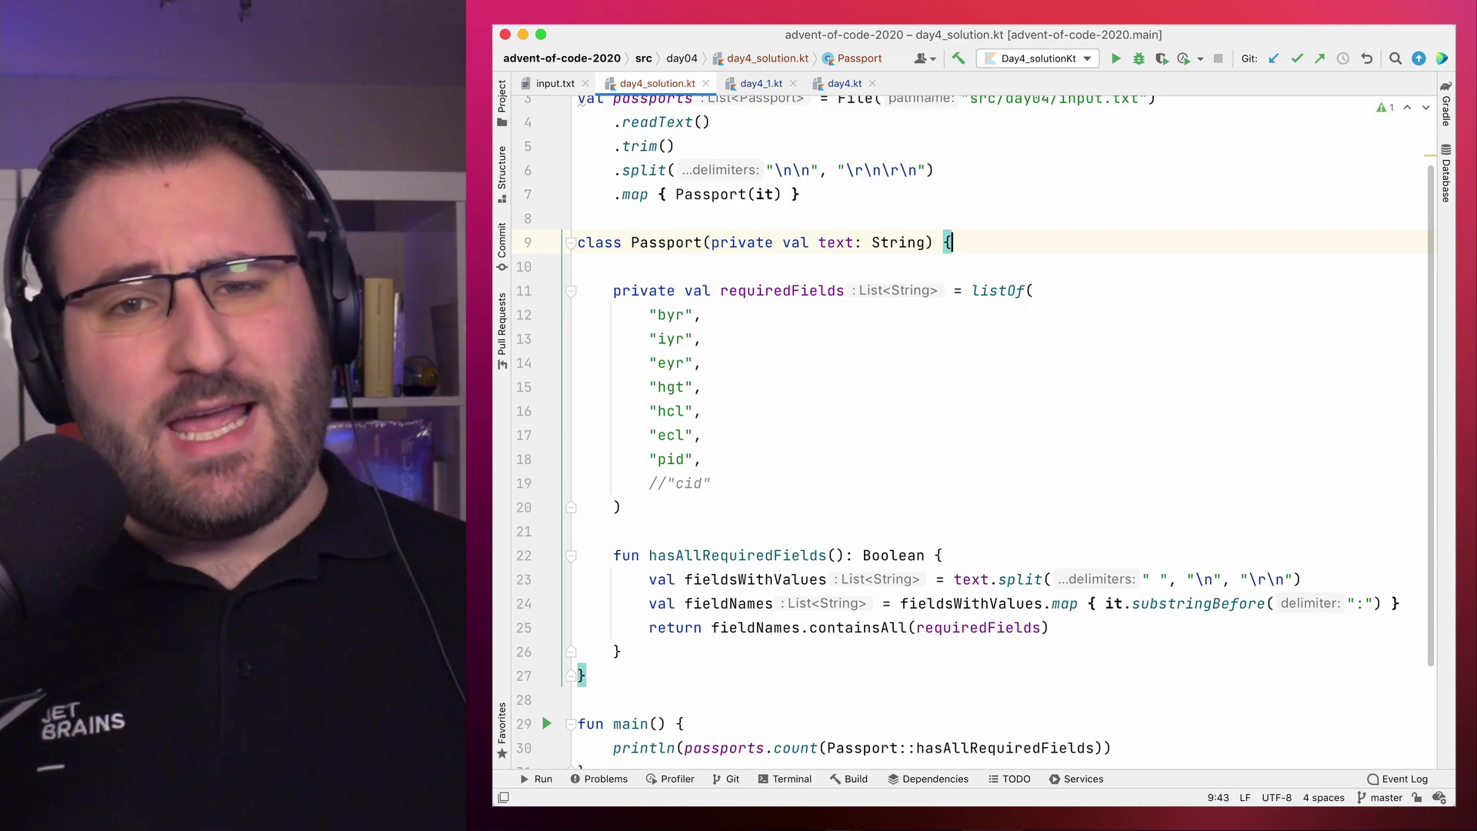
Step: Add a companion object containing fromString(s: String): Passport
{"action": "key", "text": "Return"}
{"action": "key", "text": "Return"}
{"action": "type", "text": "comp"}
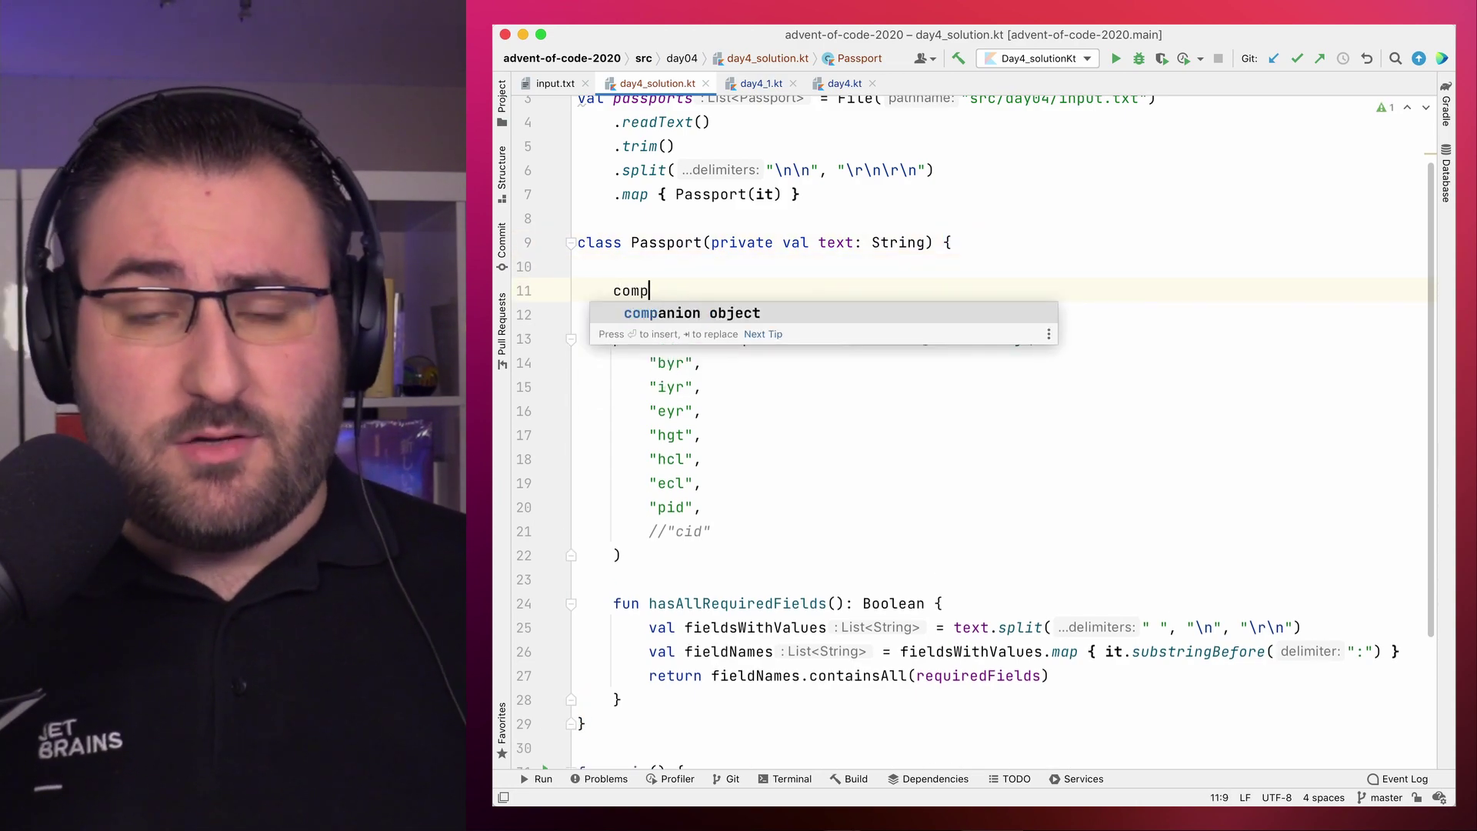
{"action": "key", "text": "Return"}
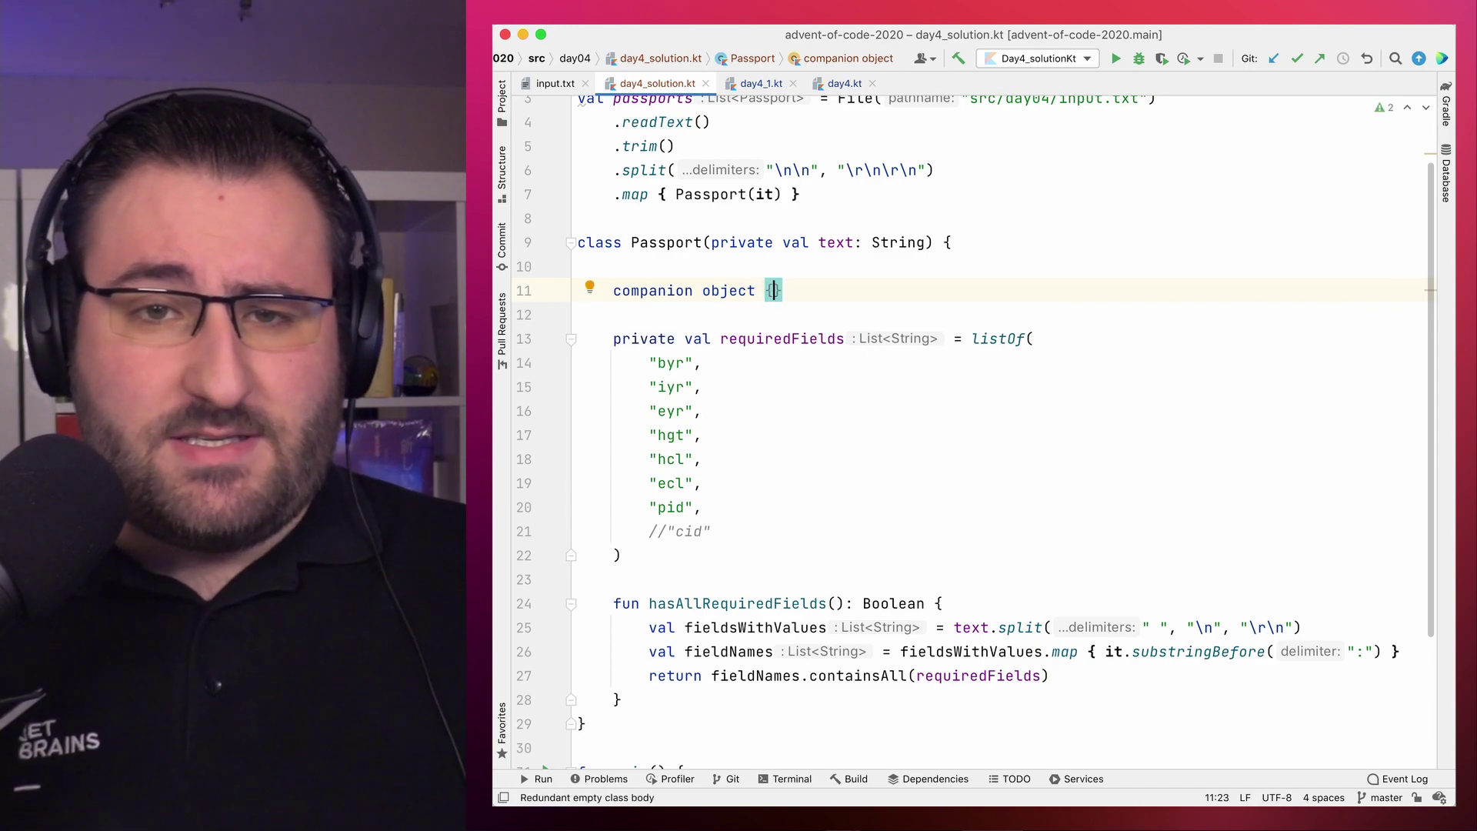
{"action": "key", "text": "Return"}
{"action": "type", "text": "fun fnomString"}
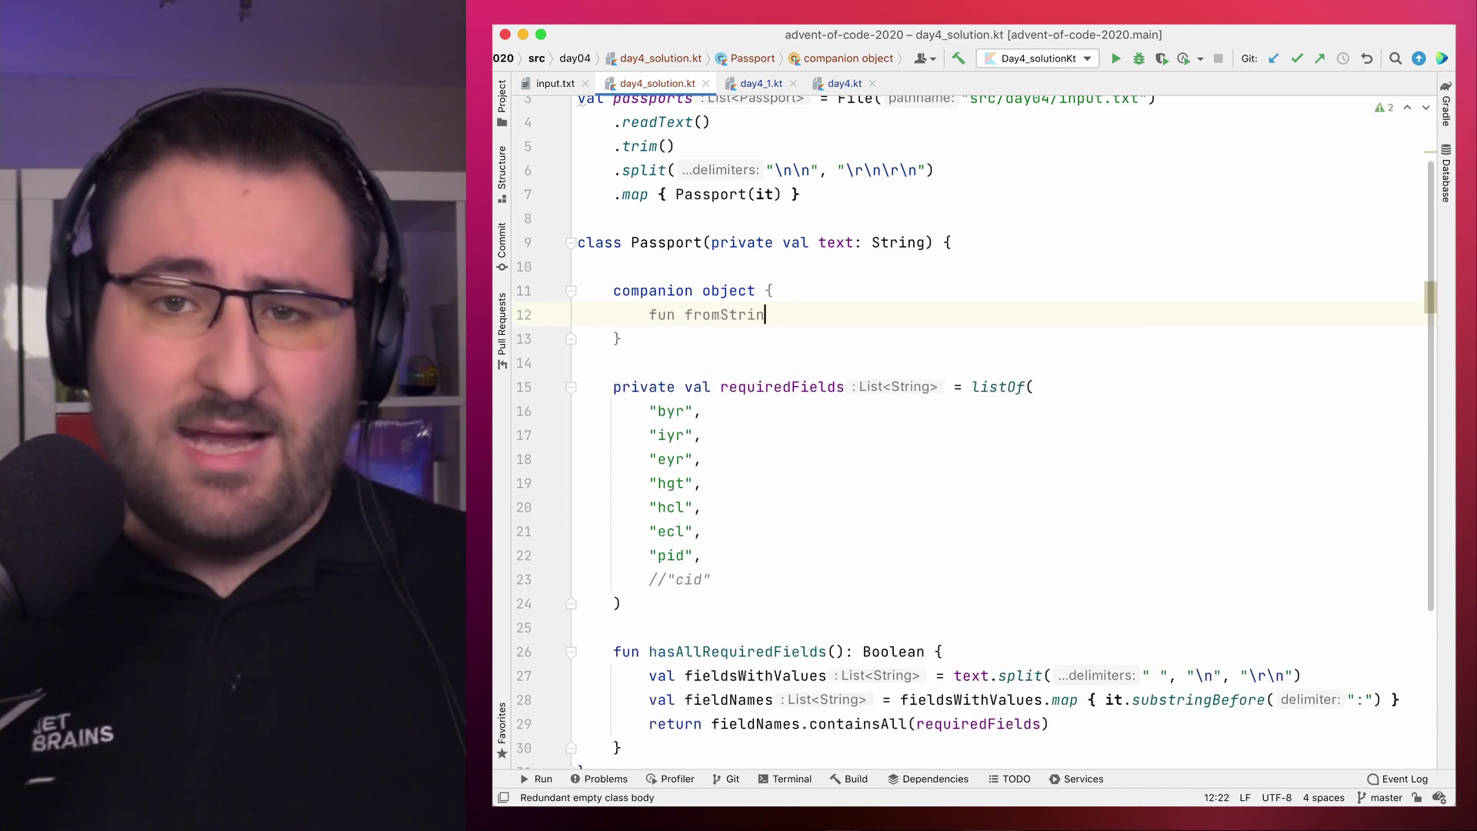
{"action": "type", "text": "(s: Stri"}
{"action": "key", "text": "Return"}
{"action": "type", "text": ") {"}
{"action": "key", "text": "Return"}
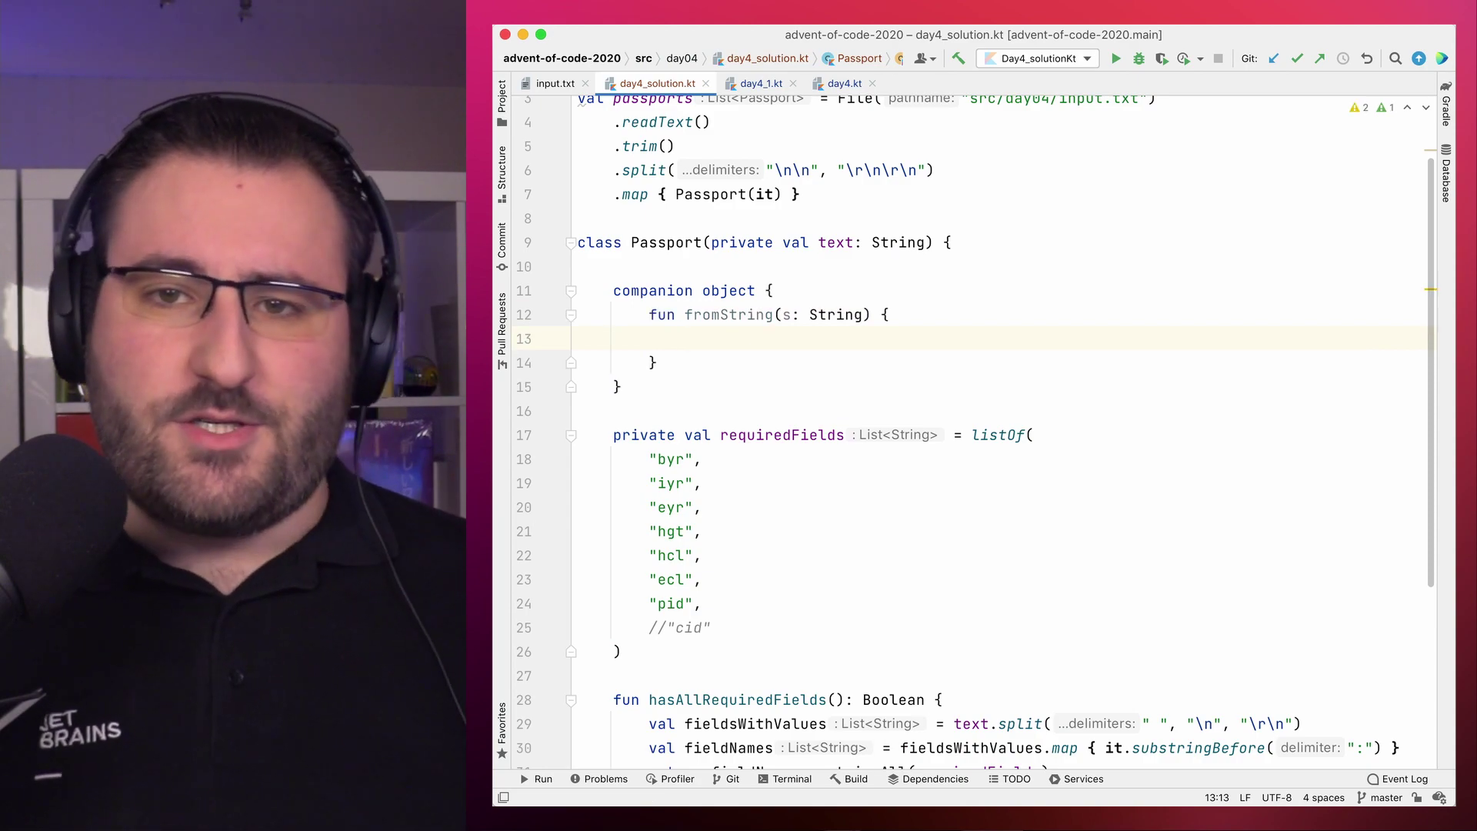
{"action": "key", "text": "Up"}
{"action": "key", "text": "End"}
{"action": "key", "text": "Left"}
{"action": "key", "text": "Left"}
{"action": "type", "text": ": "}
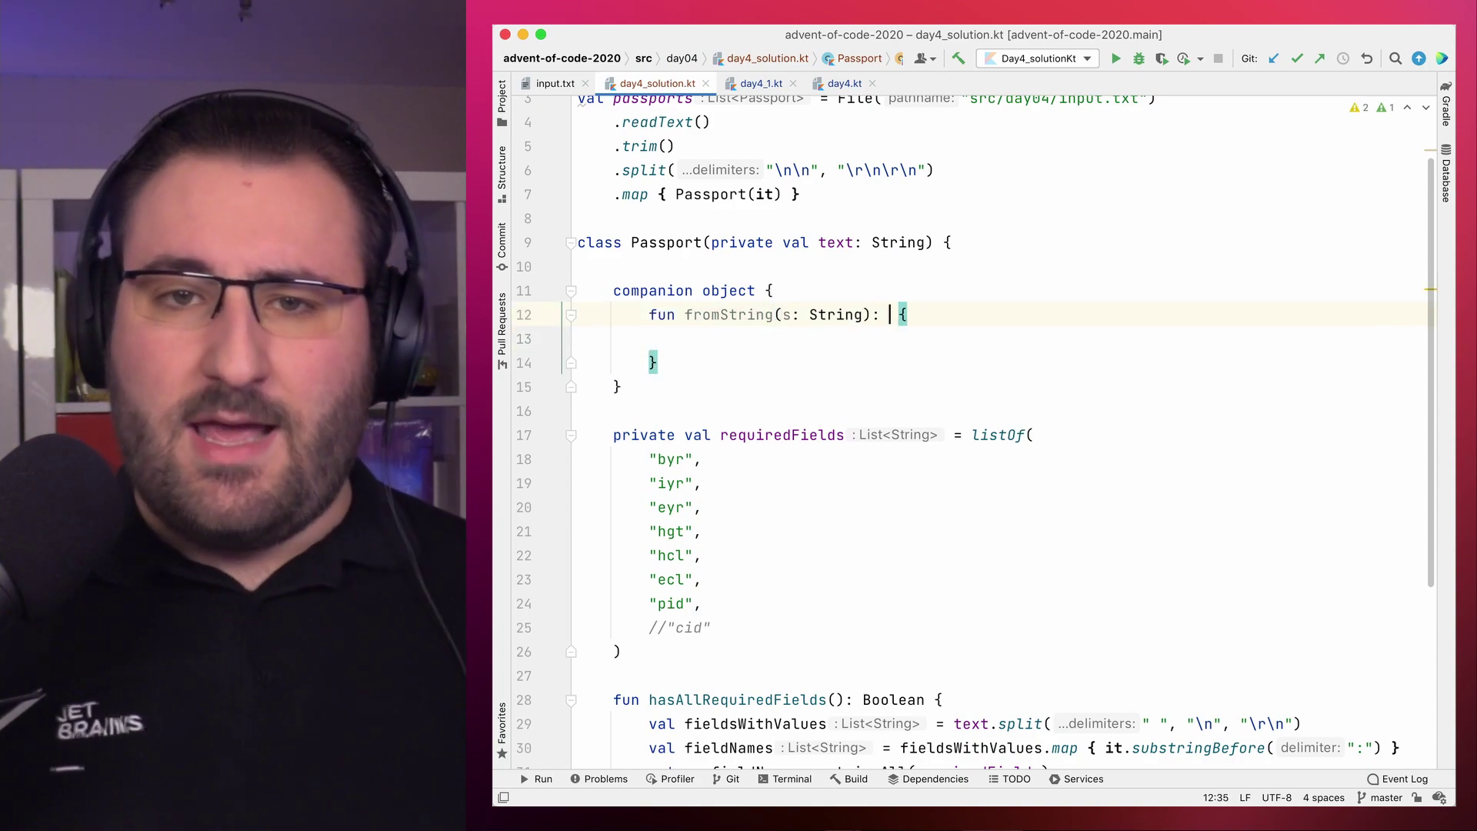
{"action": "type", "text": "Passport"}
Step: Move the fieldsWithValues split line from hasAllRequiredFields into fromString
{"action": "key", "text": "Escape"}
{"action": "key", "text": "Down"}
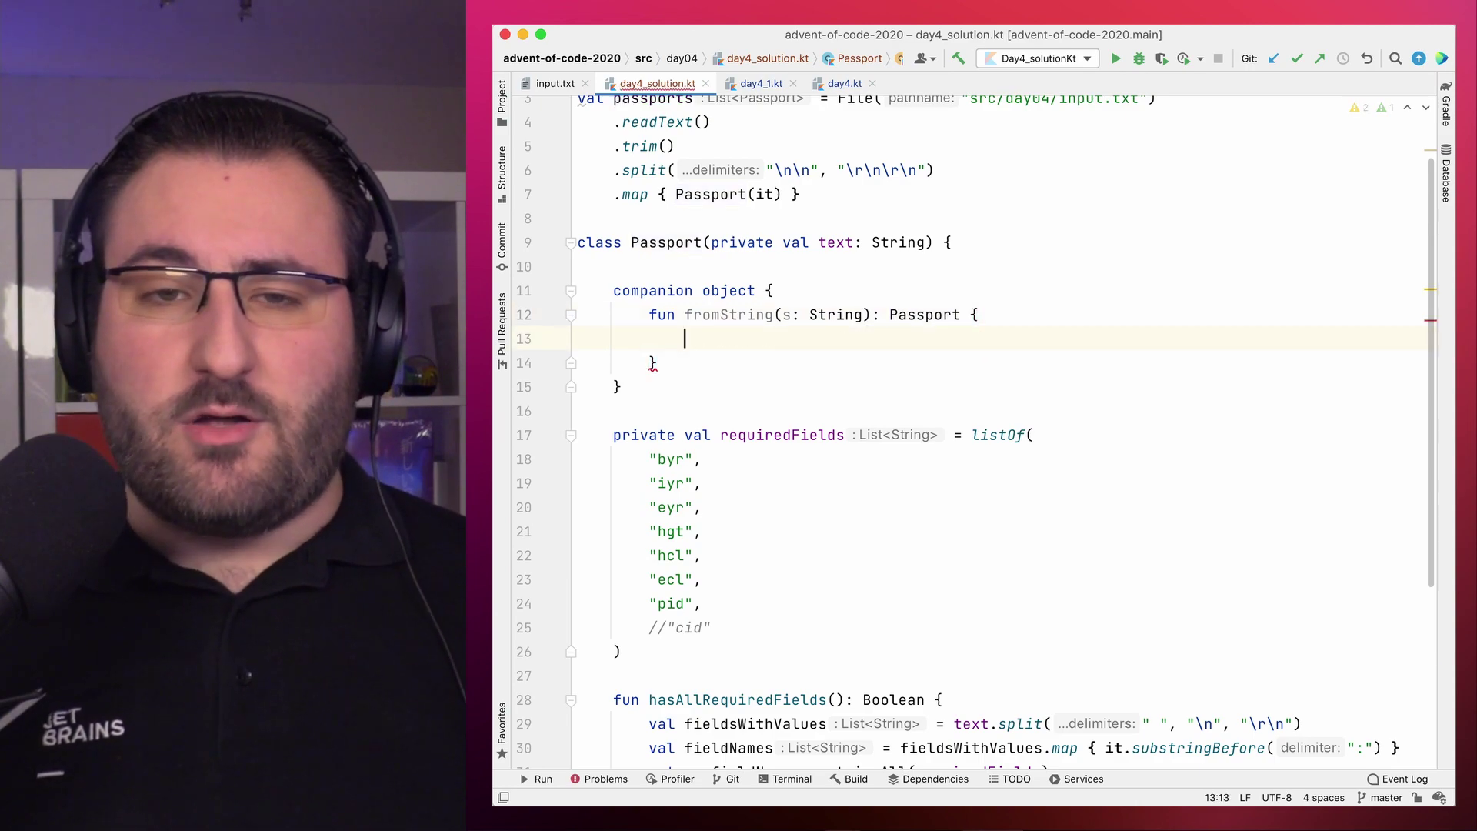
{"action": "key", "text": "Down"}
{"action": "key", "text": "Down"}
{"action": "key", "text": "Down"}
{"action": "key", "text": "shift+End"}
{"action": "key", "text": "super+c"}
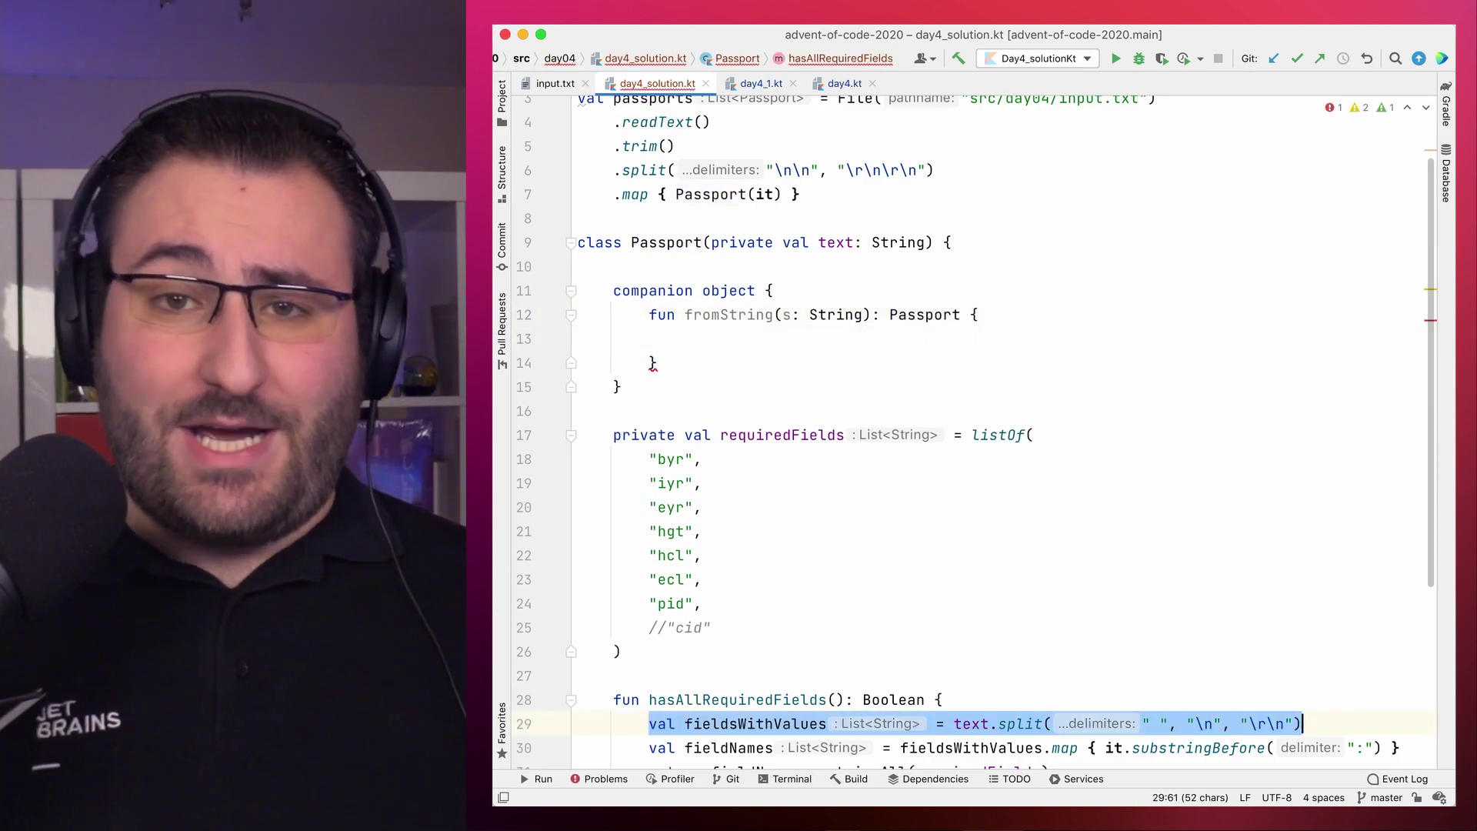
{"action": "key", "text": "BackSpace"}
{"action": "key", "text": "super+BackSpace"}
{"action": "key", "text": "Up"}
{"action": "key", "text": "Up"}
{"action": "key", "text": "Up"}
{"action": "key", "text": "Up"}
{"action": "key", "text": "Up"}
{"action": "key", "text": "Up"}
{"action": "key", "text": "Up"}
{"action": "key", "text": "Up"}
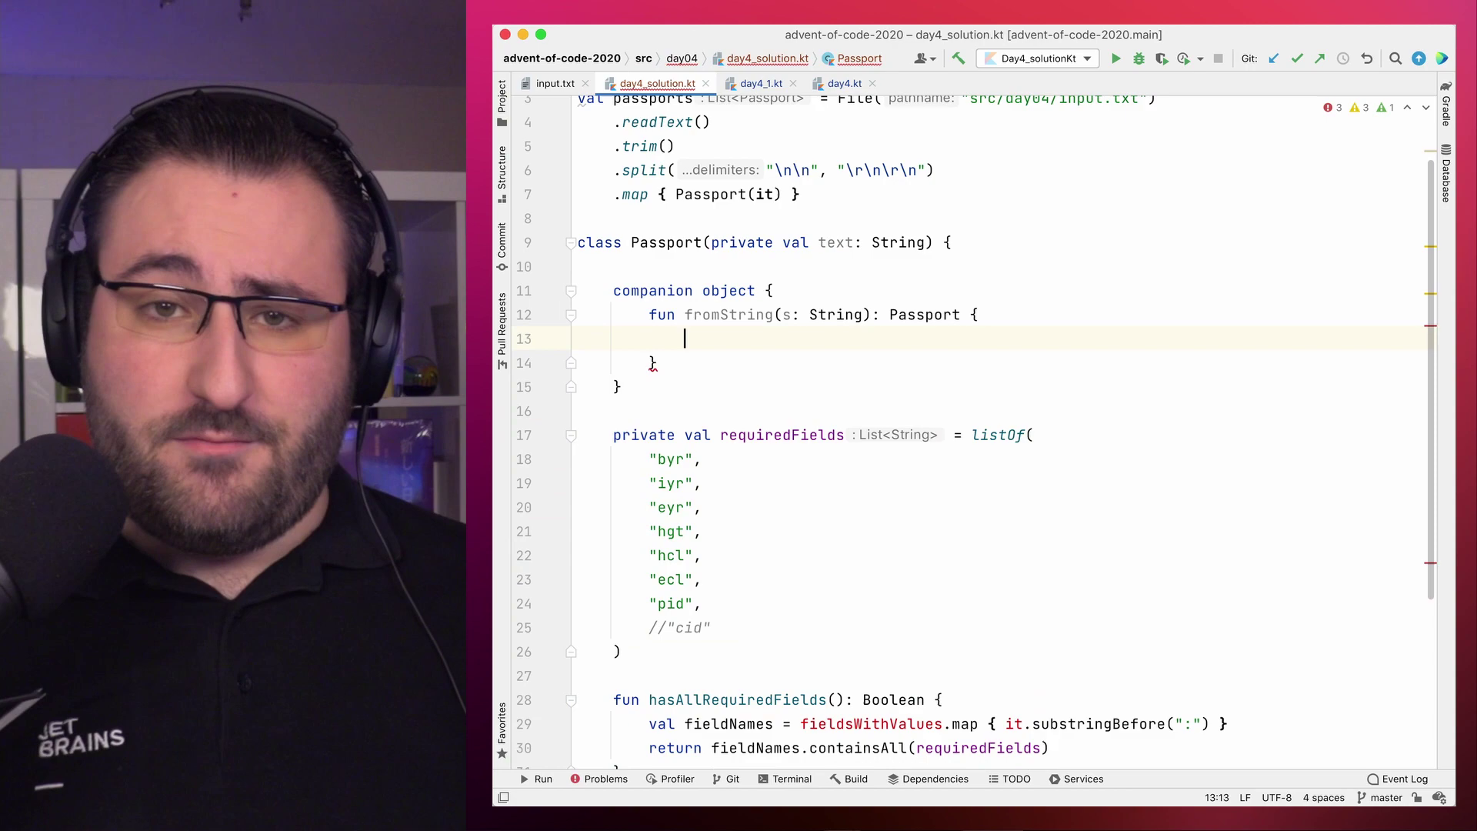
{"action": "key", "text": "super+v"}
{"action": "key", "text": "Left"}
{"action": "key", "text": "Left"}
{"action": "key", "text": "Left"}
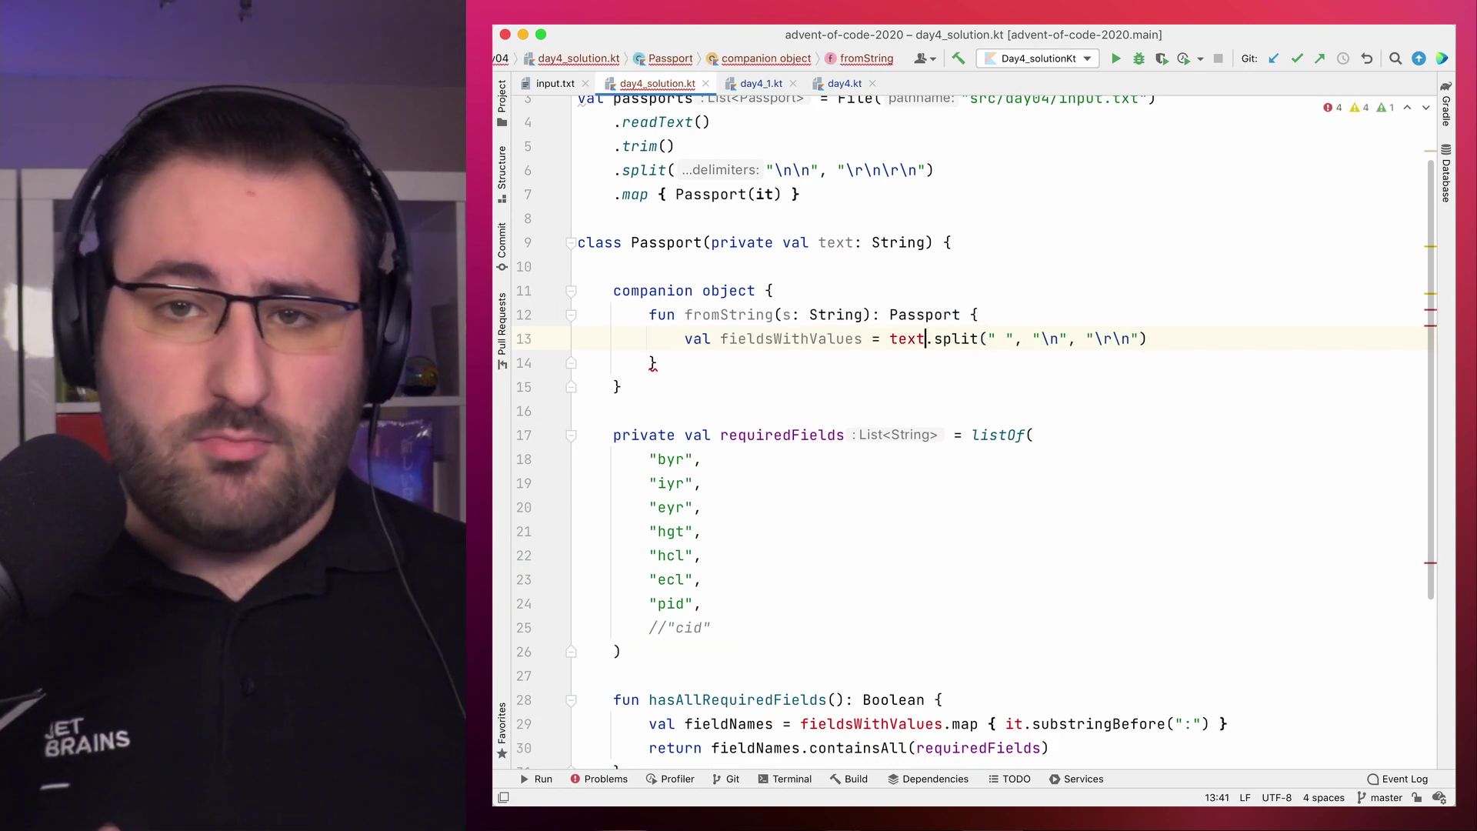
Step: Split s, map each field to key to value, collect with toMap, and return Passport(map)
{"action": "key", "text": "alt+BackSpace"}
{"action": "type", "text": "s"}
{"action": "key", "text": "End"}
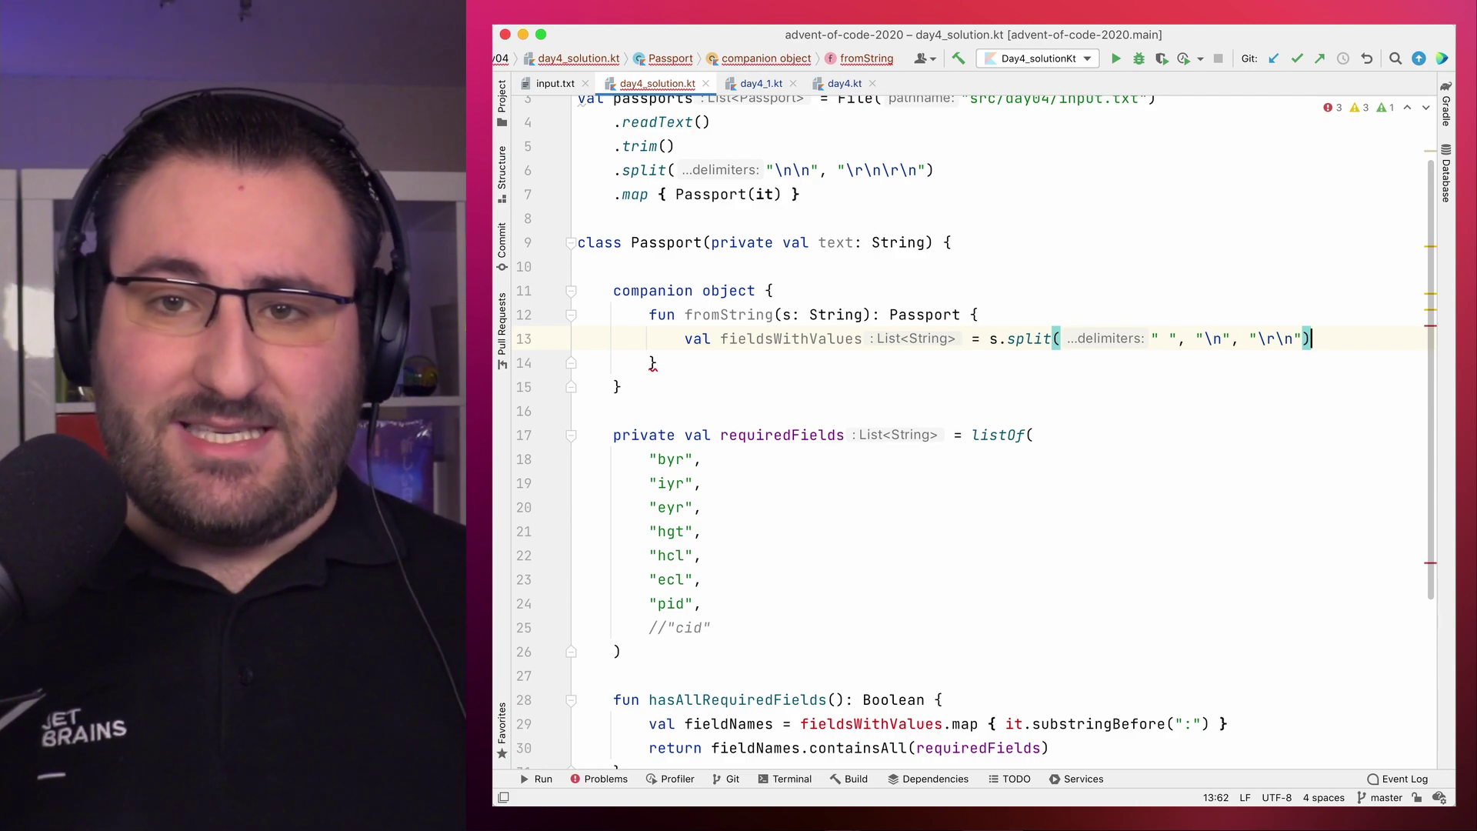
{"action": "key", "text": "Return"}
{"action": "type", "text": "val m"}
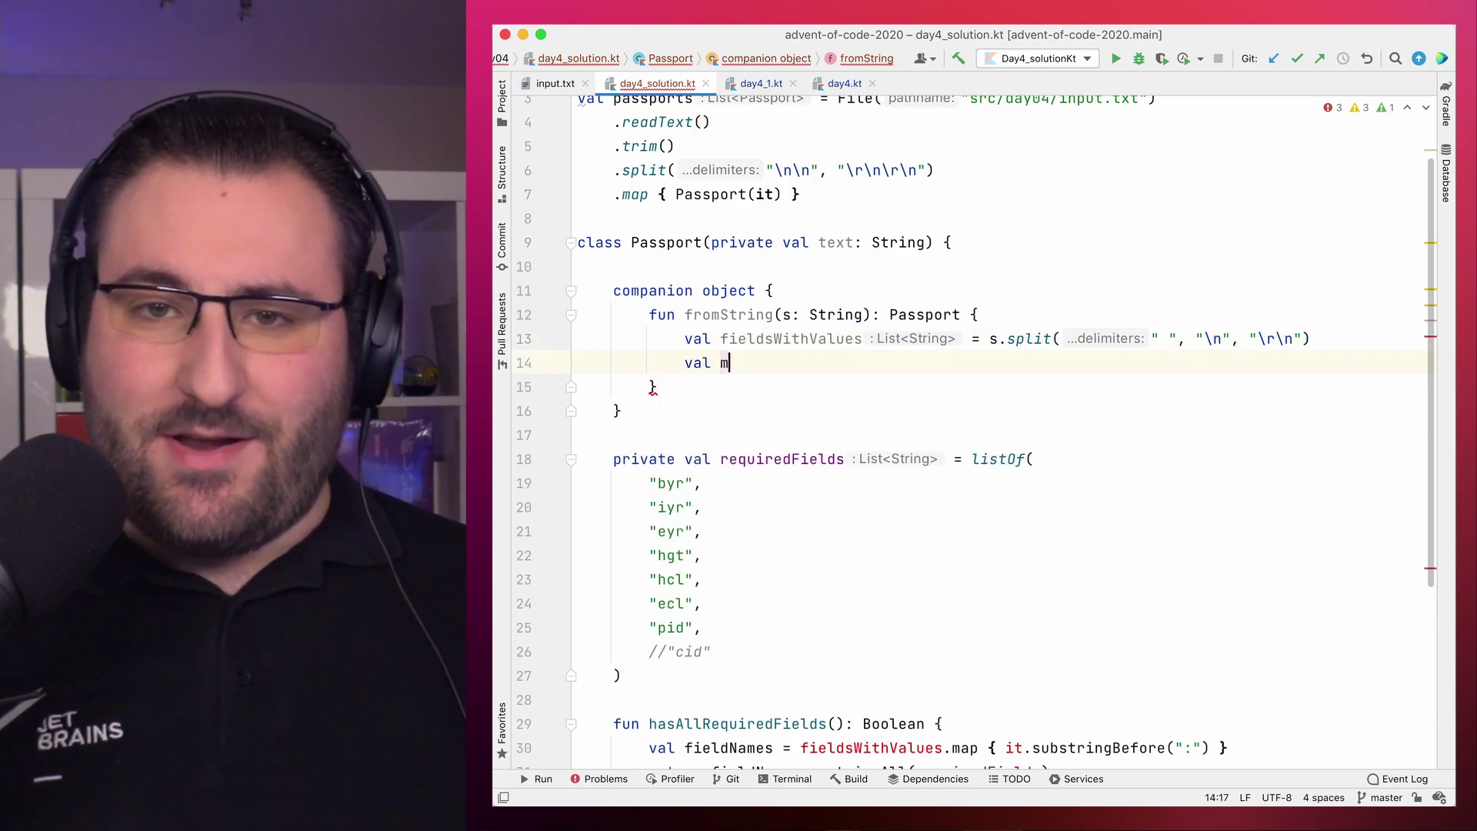
{"action": "type", "text": "ap = fieldsWithValues"}
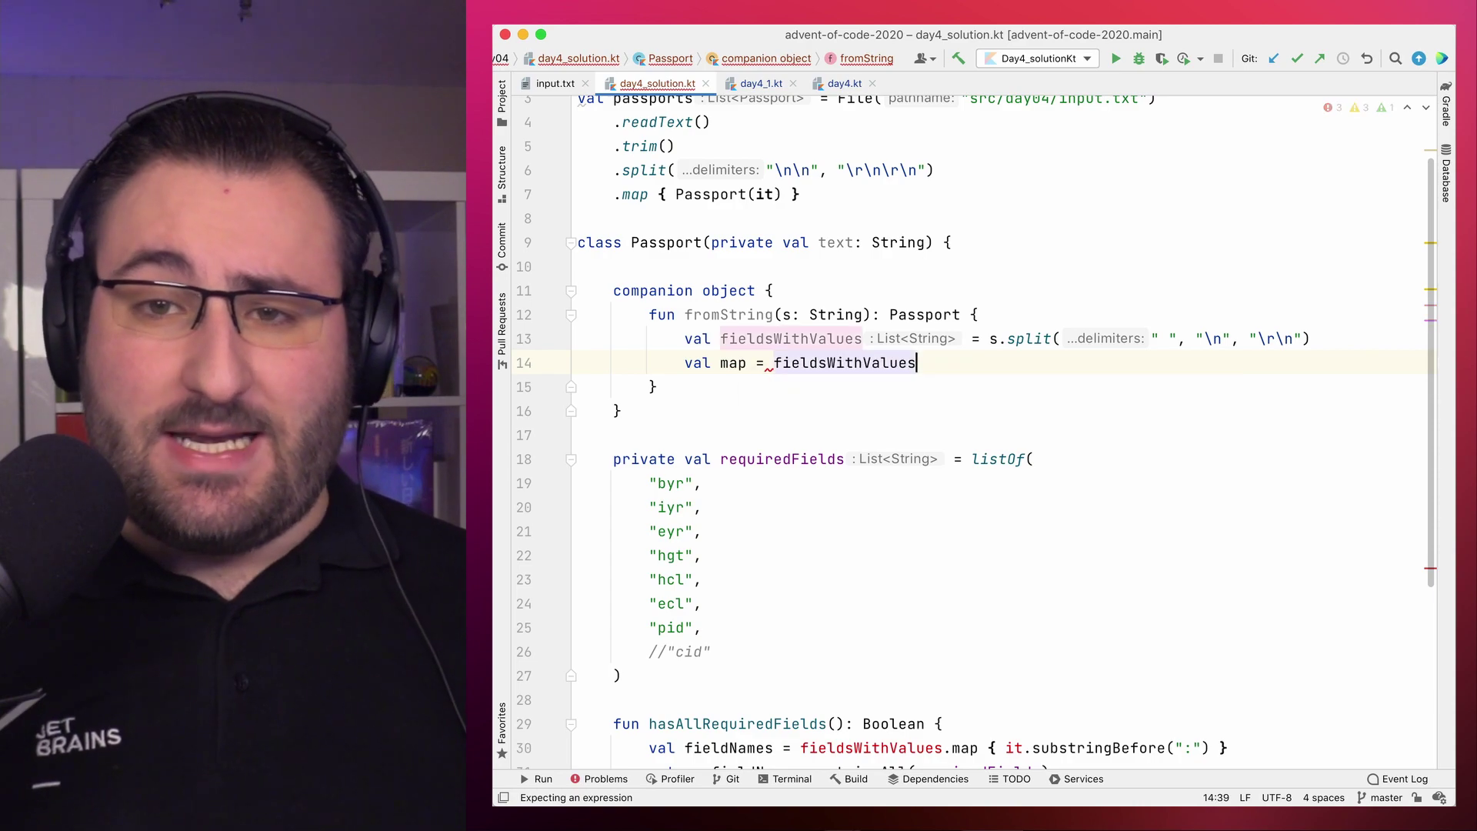
{"action": "type", "text": ".map"}
{"action": "key", "text": "Return"}
{"action": "key", "text": "Return"}
{"action": "type", "text": "val"}
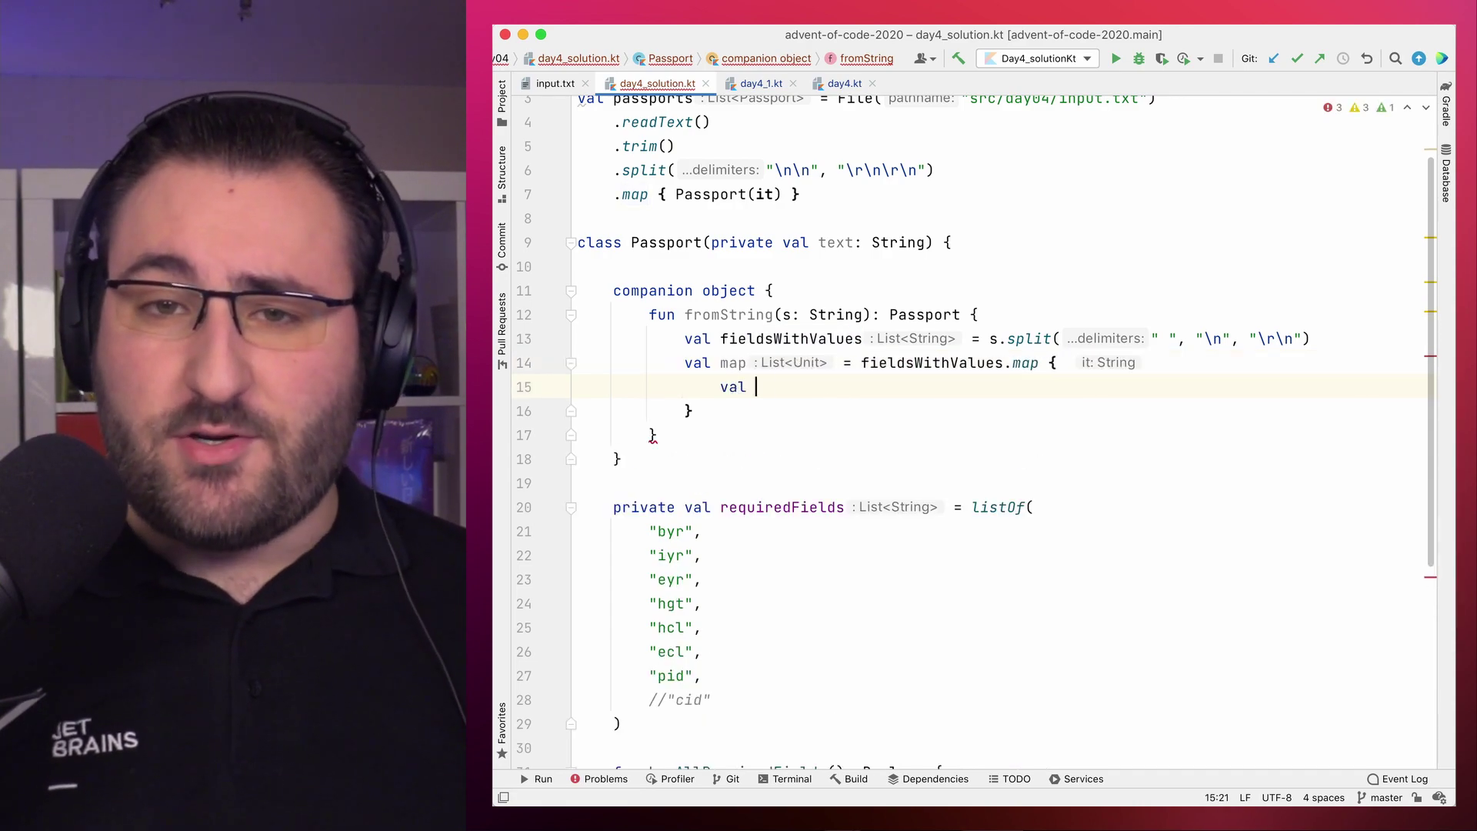
{"action": "type", "text": "(key, value) = "}
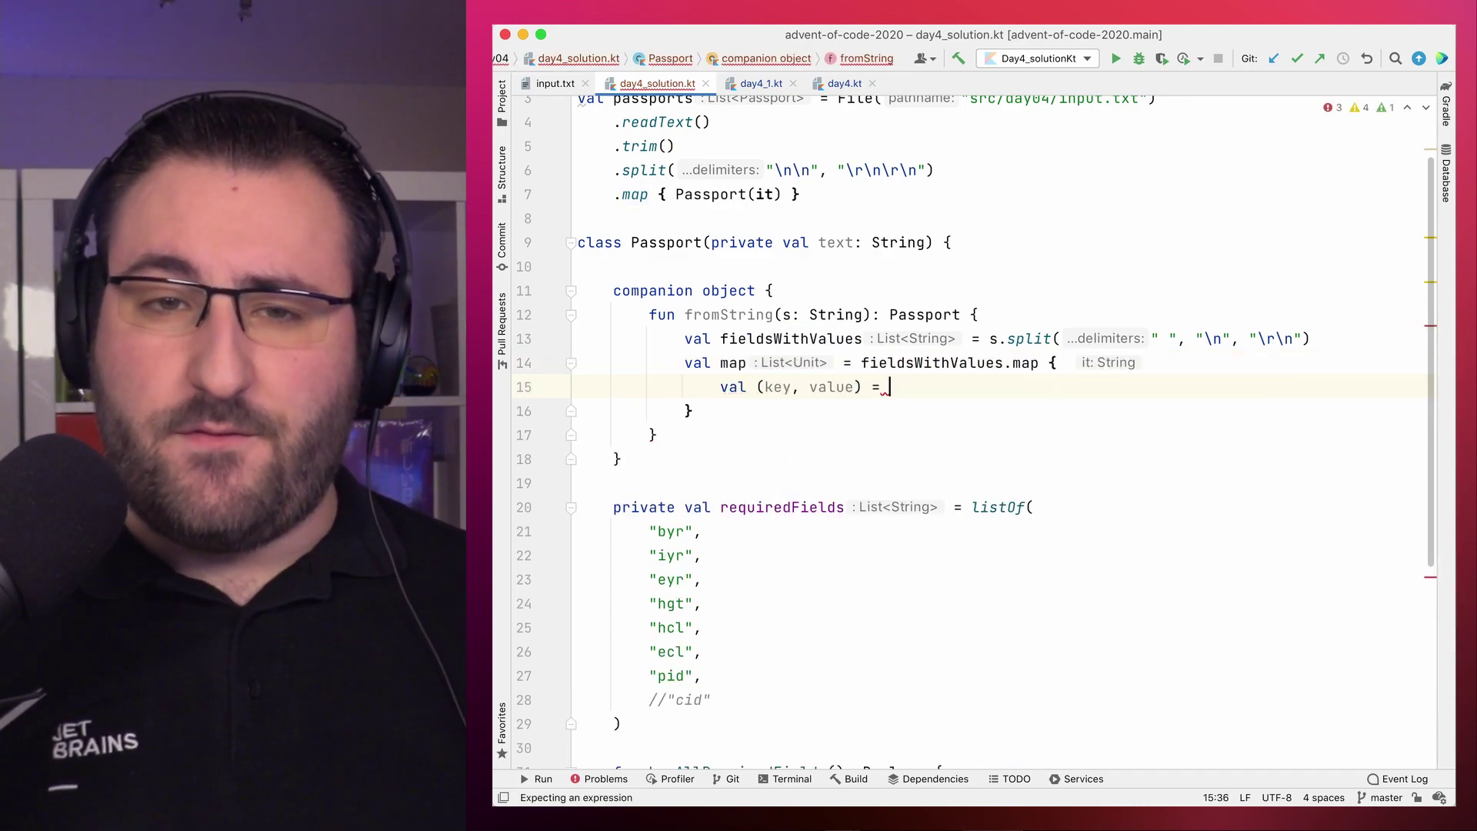
{"action": "type", "text": "it.split(\":"}
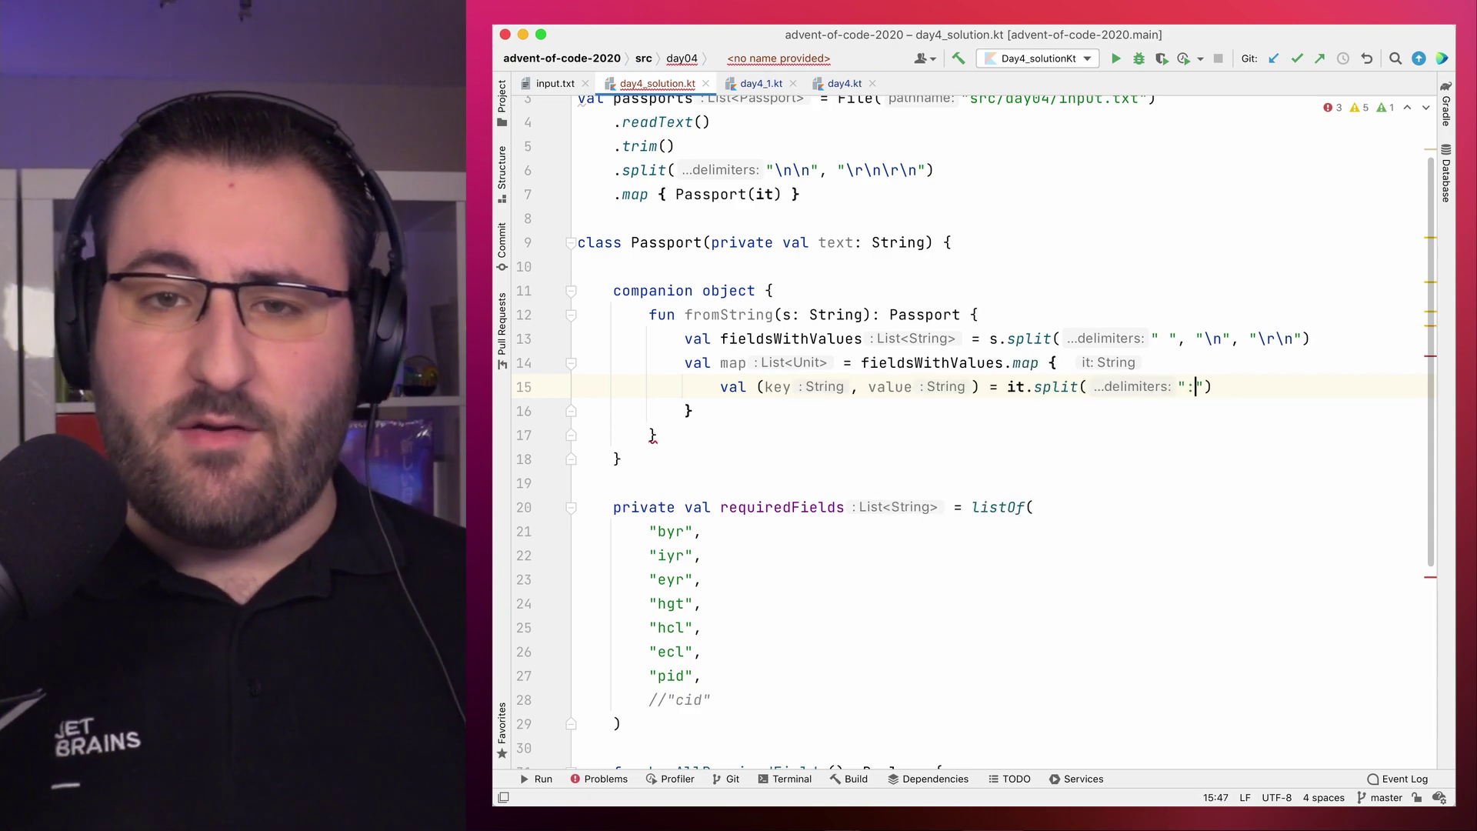
{"action": "key", "text": "Return"}
{"action": "type", "text": "key to val"}
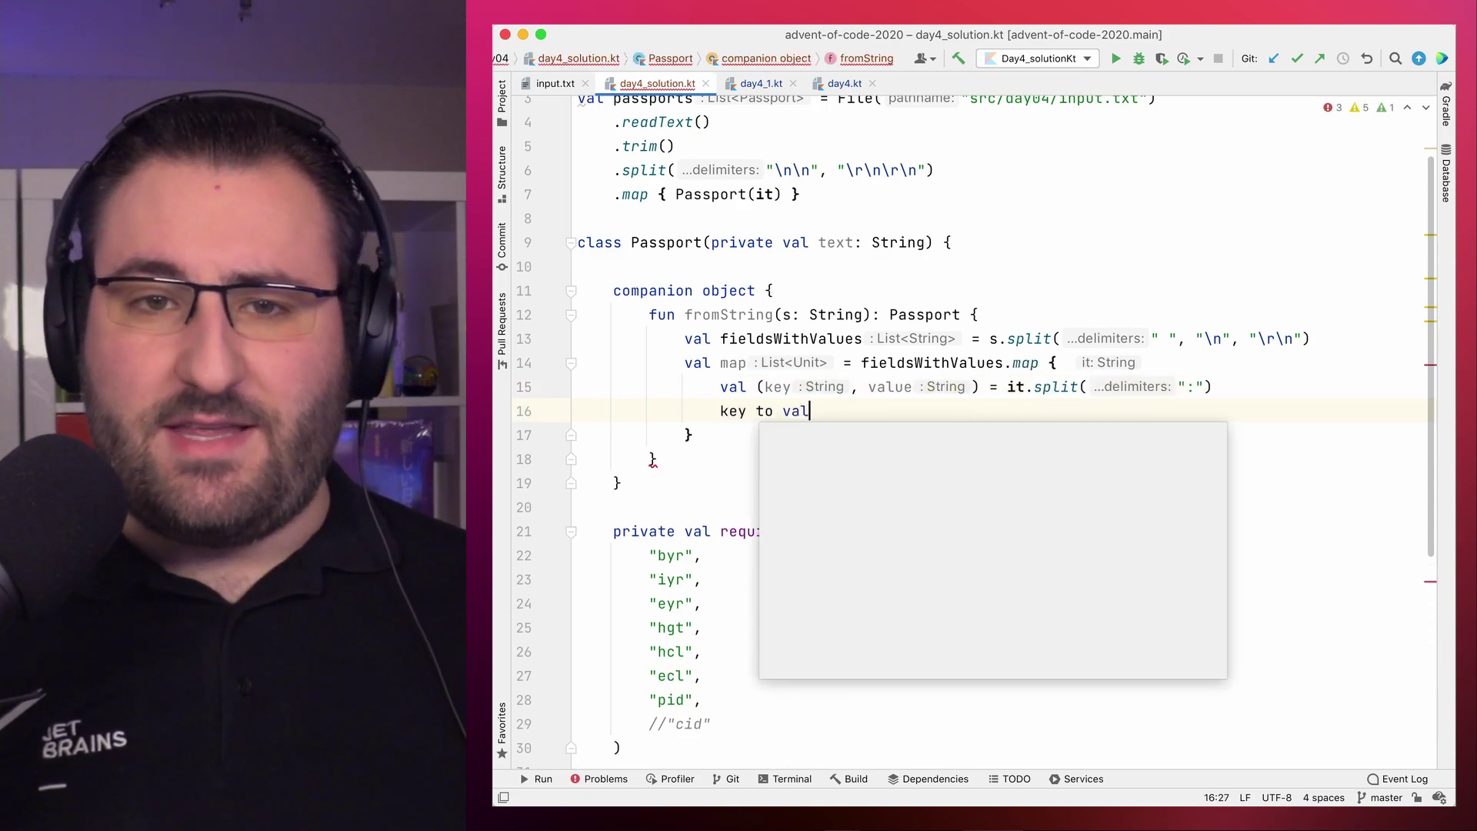
{"action": "type", "text": "ue"}
{"action": "left_click", "coordinate": [577, 435]}
{"action": "key", "text": "End"}
{"action": "type", "text": ".toM"}
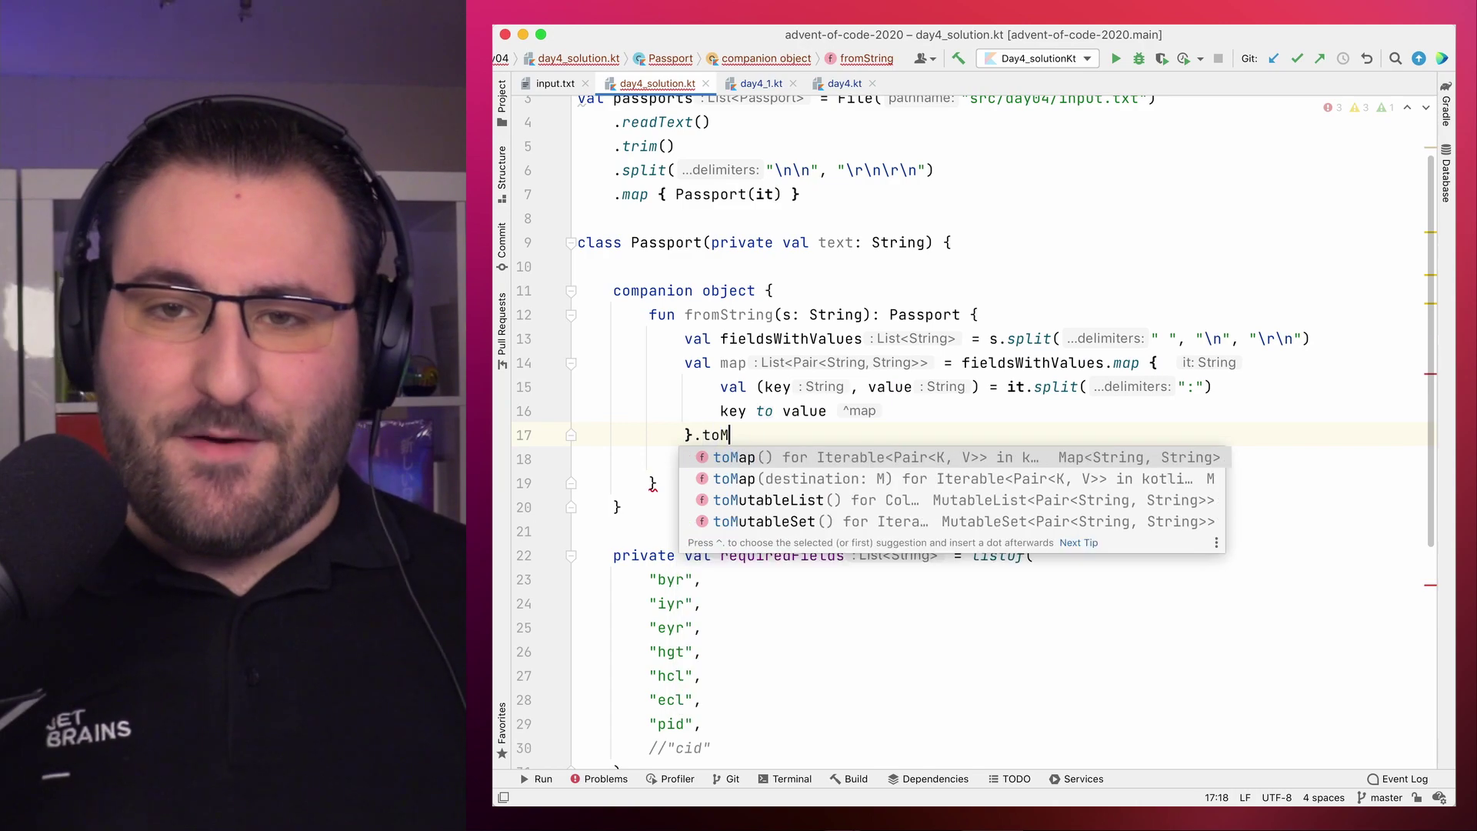
{"action": "key", "text": "Return"}
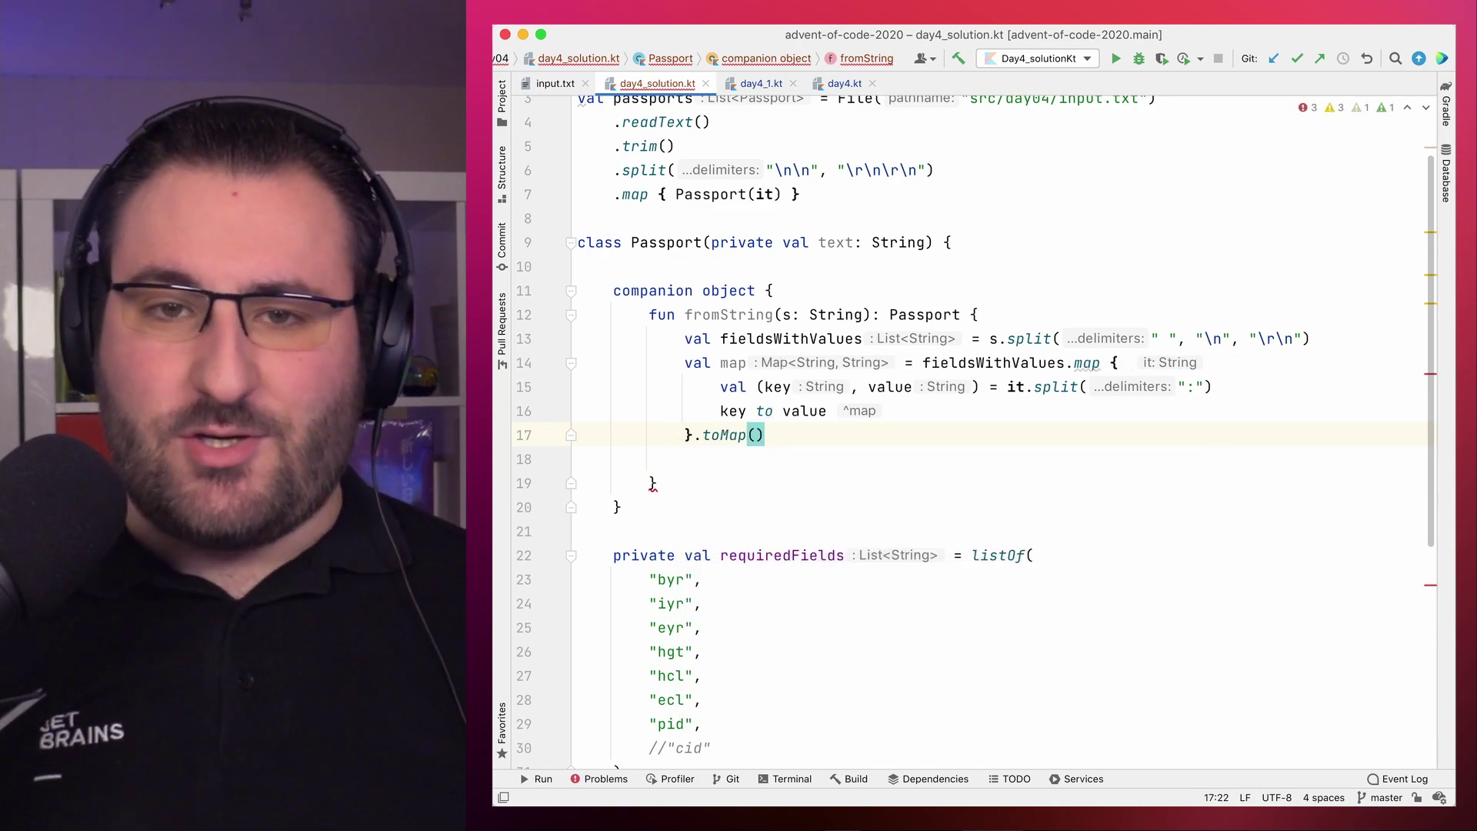
{"action": "key", "text": "Down"}
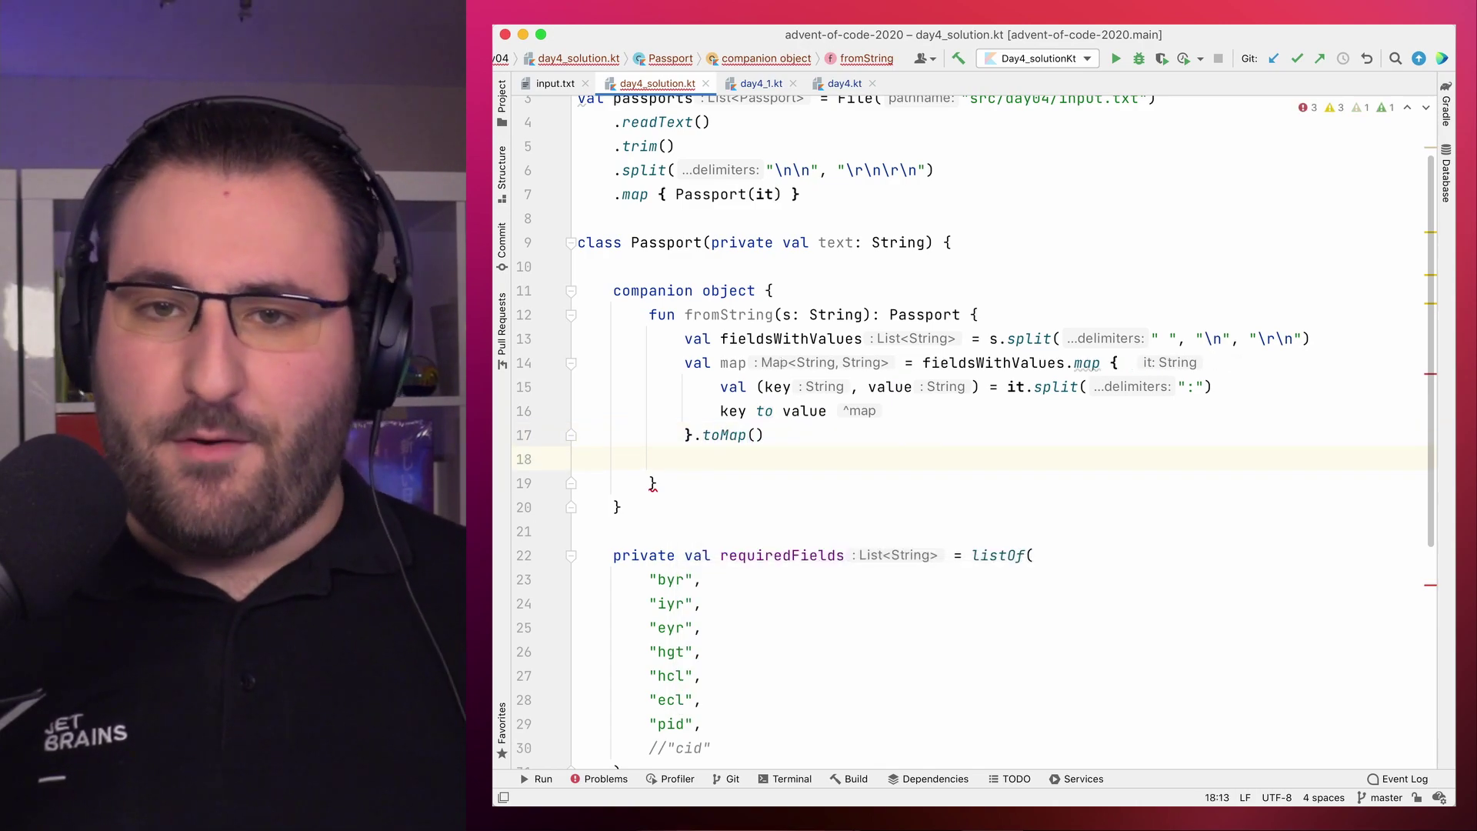
{"action": "type", "text": "return Passport(map)"}
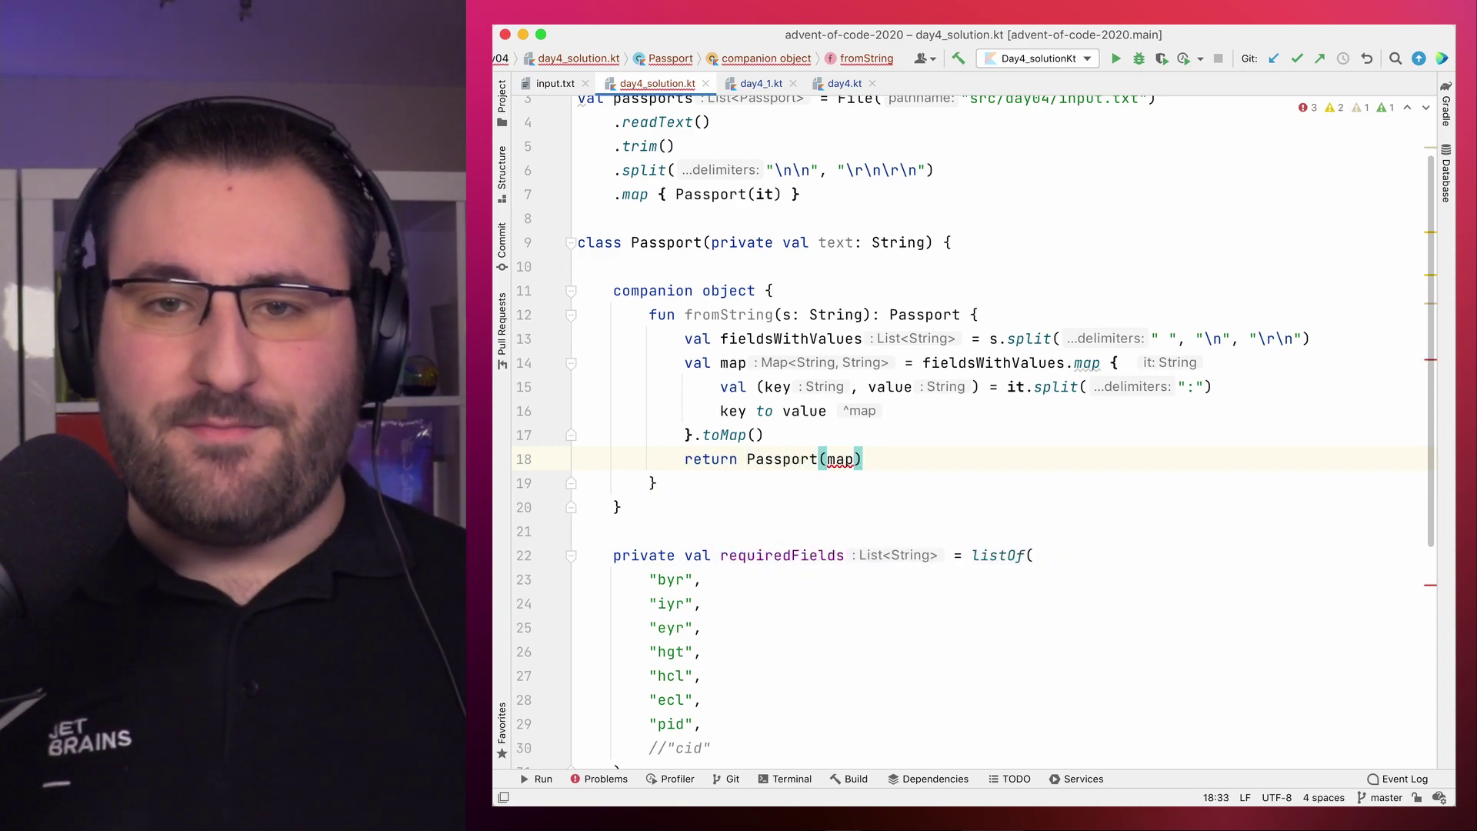
Step: Apply the 'Merge call chain to associate' fix to the map call on line 14
{"action": "key", "text": "Up"}
{"action": "key", "text": "Up"}
{"action": "key", "text": "Up"}
{"action": "key", "text": "Up"}
{"action": "key", "text": "Up"}
{"action": "key", "text": "Down"}
{"action": "key", "text": "End"}
{"action": "key", "text": "Left"}
{"action": "key", "text": "Left"}
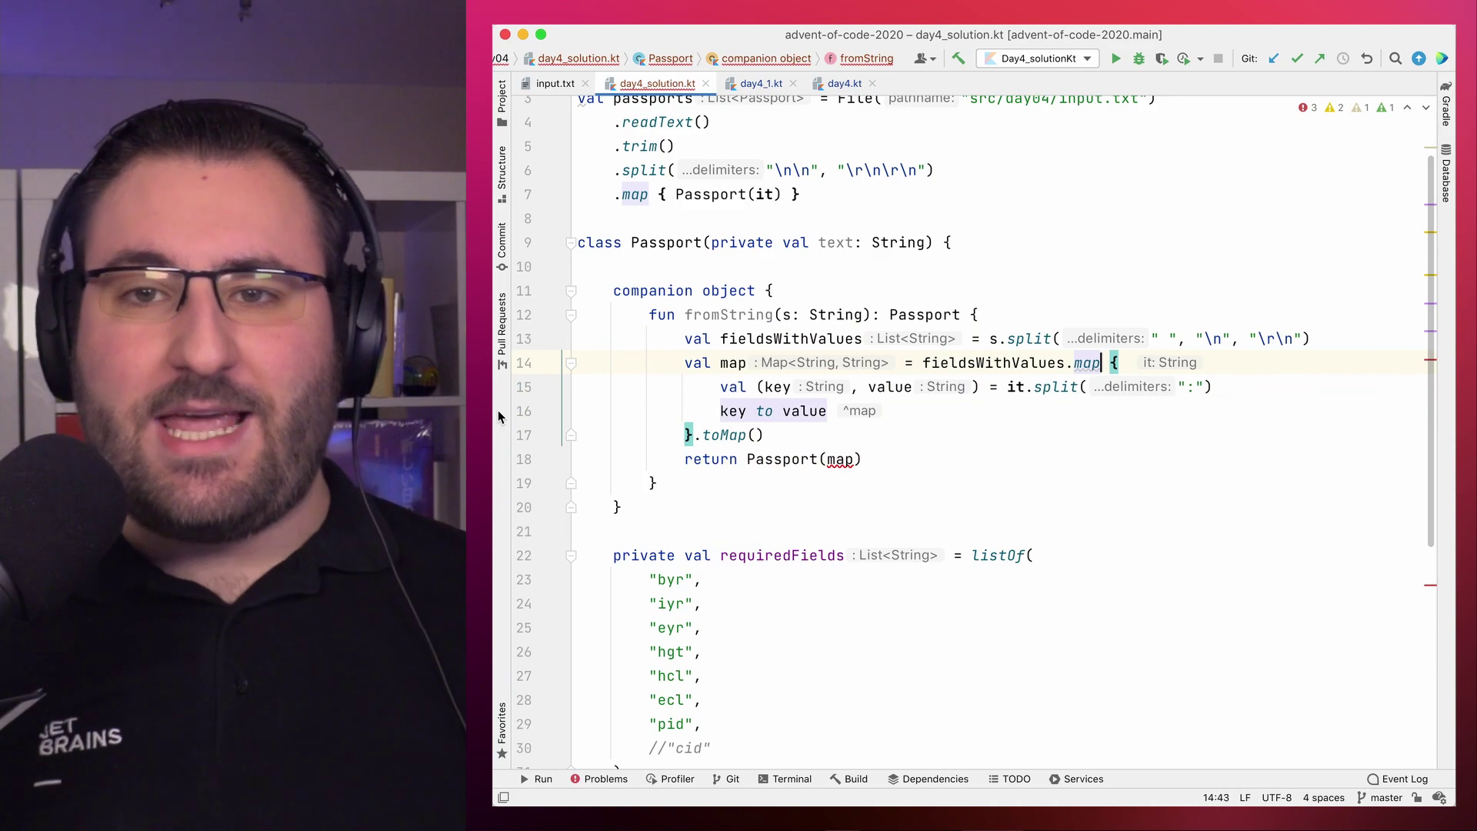
{"action": "key", "text": "shift+Left"}
{"action": "key", "text": "shift+Left"}
{"action": "key", "text": "shift+Left"}
{"action": "key", "text": "alt+Return"}
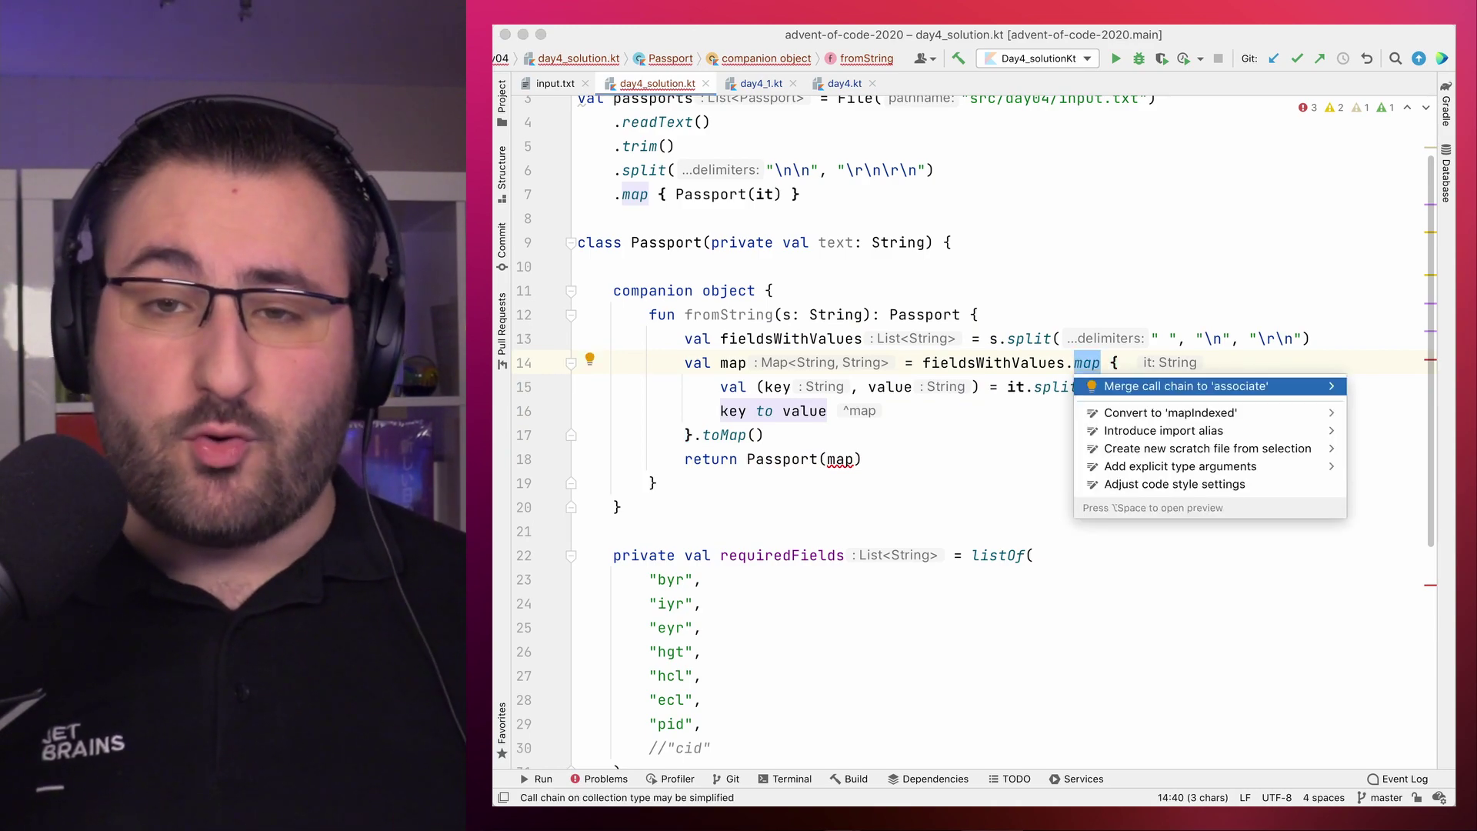
{"action": "key", "text": "Return"}
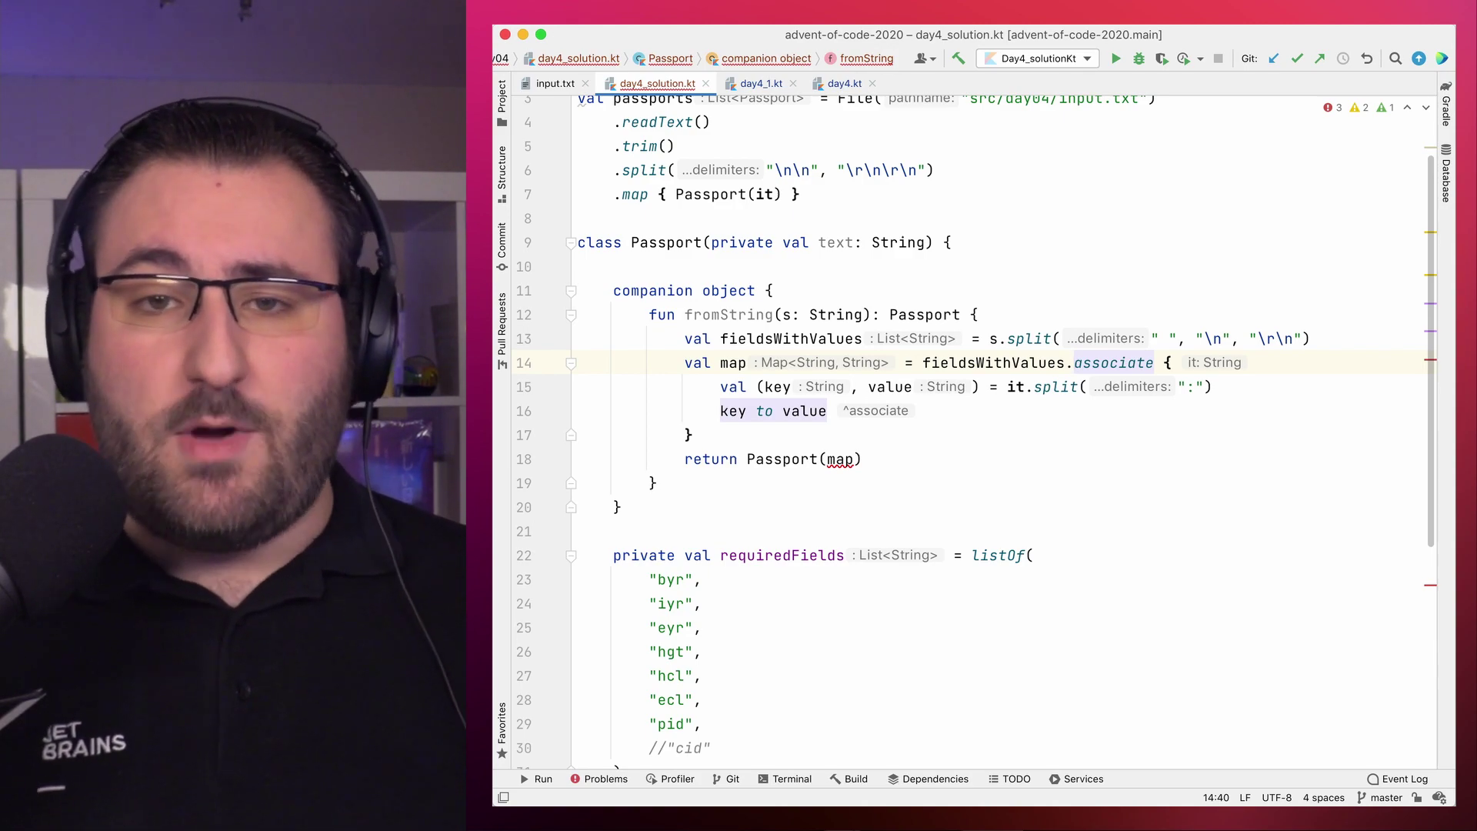
{"action": "key", "text": "alt+super+bracketleft"}
{"action": "key", "text": "alt+super+bracketleft"}
{"action": "key", "text": "alt+super+bracketleft"}
{"action": "key", "text": "alt+super+bracketleft"}
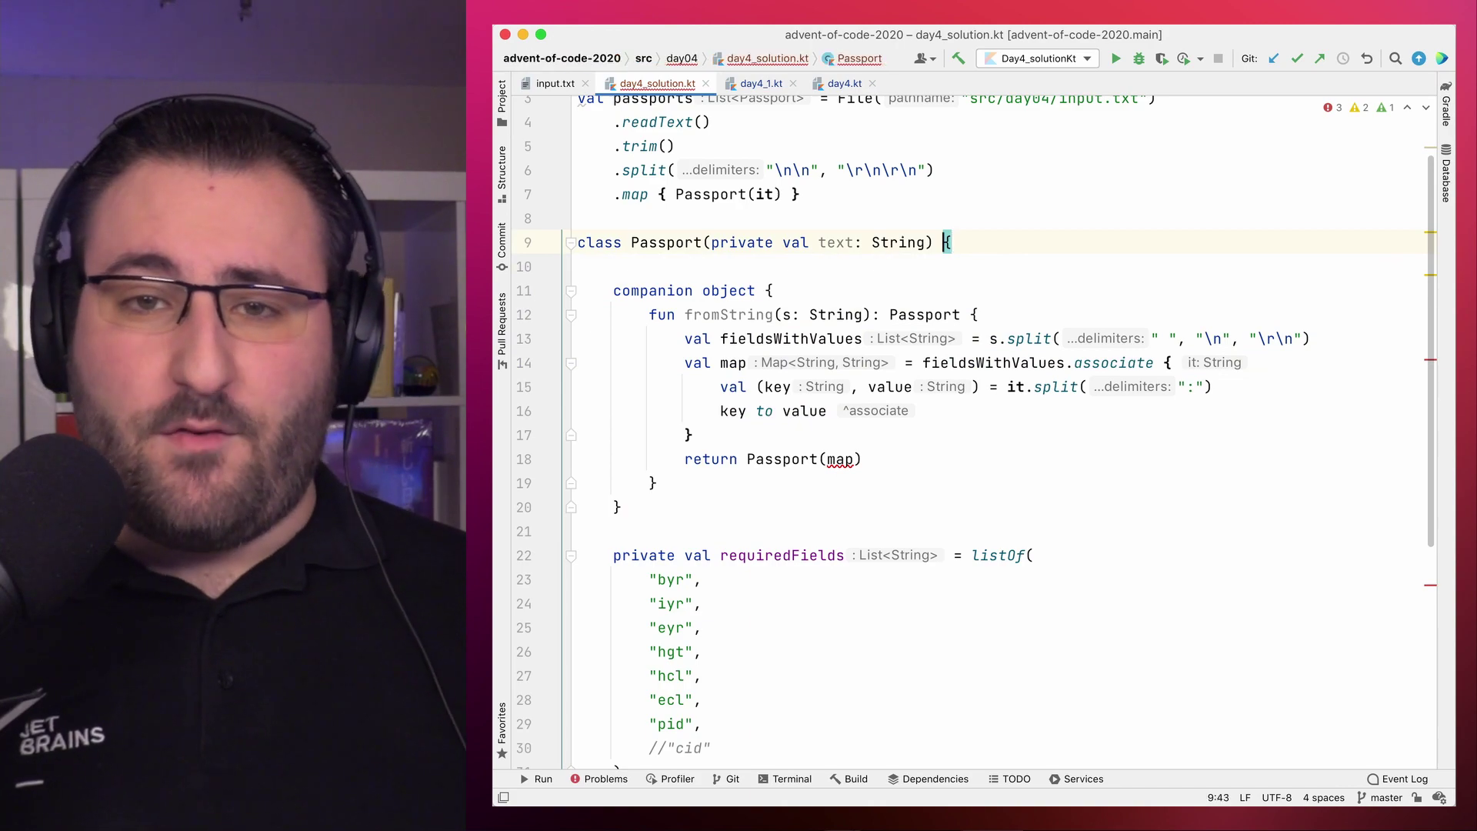
Step: Change the constructor parameter to map: Map<String, String> and use Passport.fromString(it) on line 7
{"action": "key", "text": "Left"}
{"action": "key", "text": "Left"}
{"action": "key", "text": "Left"}
{"action": "key", "text": "alt+Left"}
{"action": "key", "text": "alt+Left"}
{"action": "key", "text": "alt+Left"}
{"action": "key", "text": "alt+shift+Right"}
{"action": "type", "text": "map"}
{"action": "key", "text": "alt+Right"}
{"action": "key", "text": "alt+Right"}
{"action": "key", "text": "alt+shift+Right"}
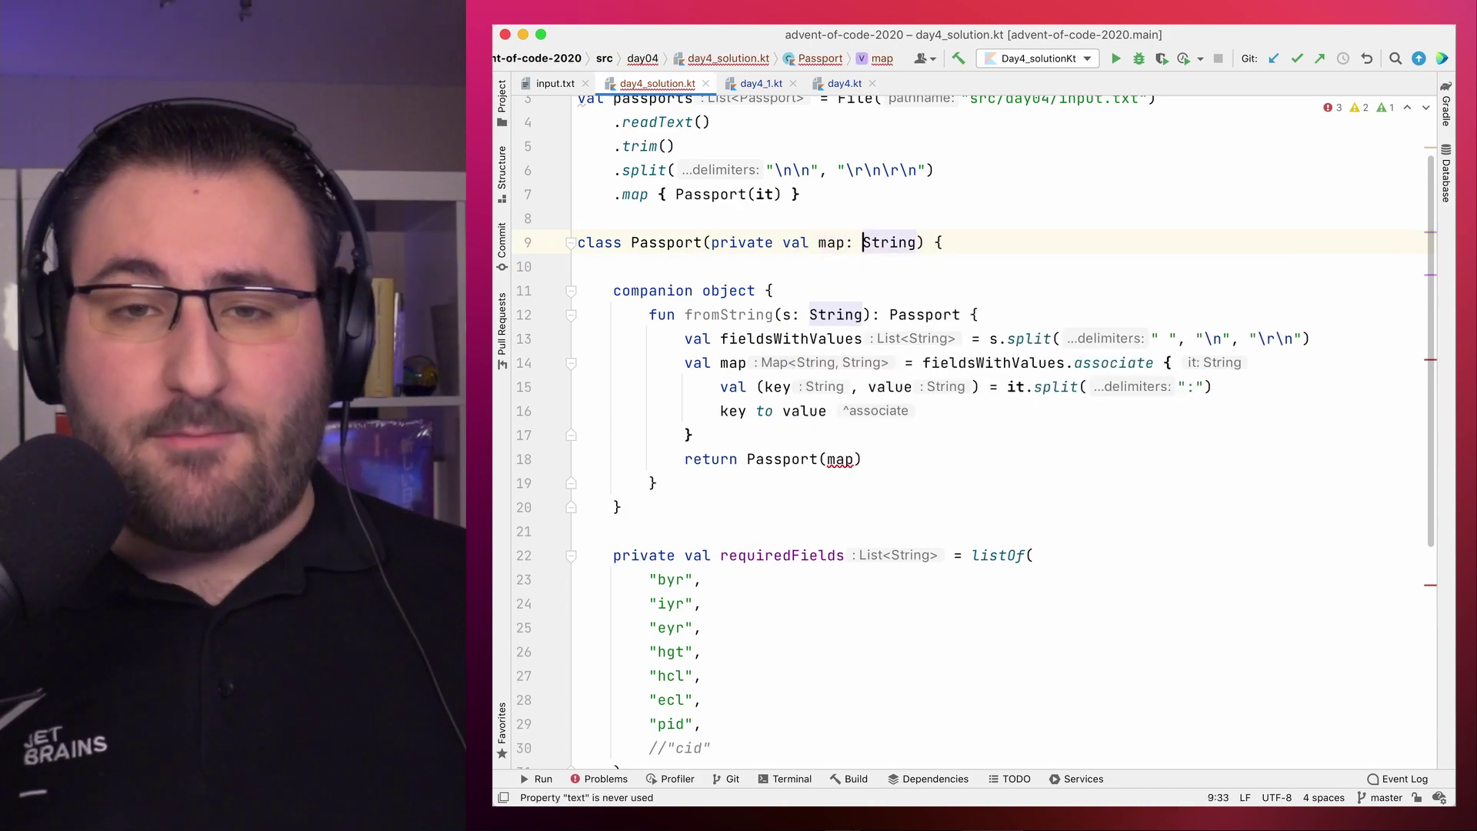
{"action": "type", "text": "Map<Str"}
{"action": "key", "text": "Left"}
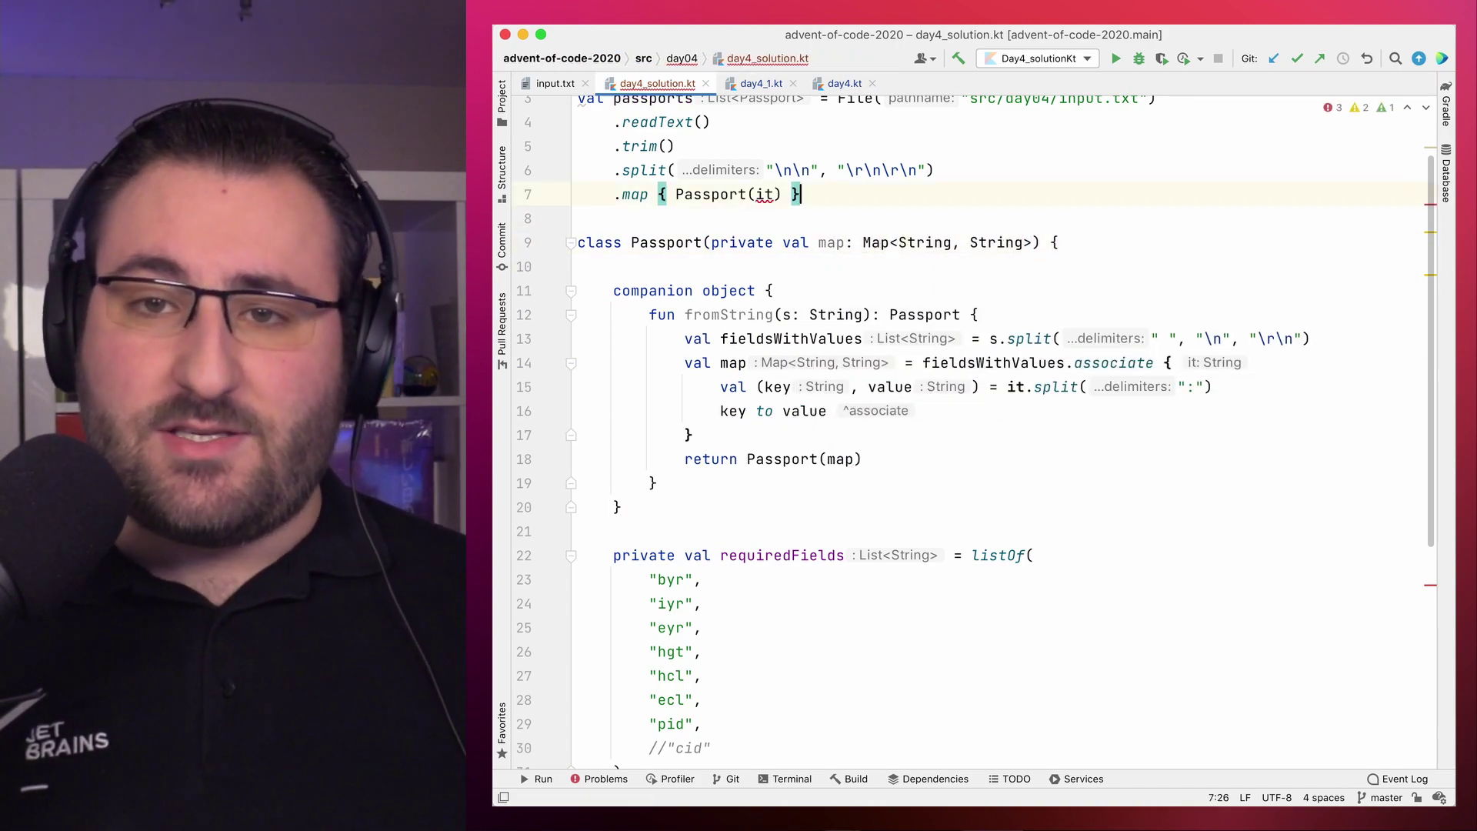
{"action": "type", "text": ".f"}
{"action": "key", "text": "Return"}
{"action": "type", "text": "it"}
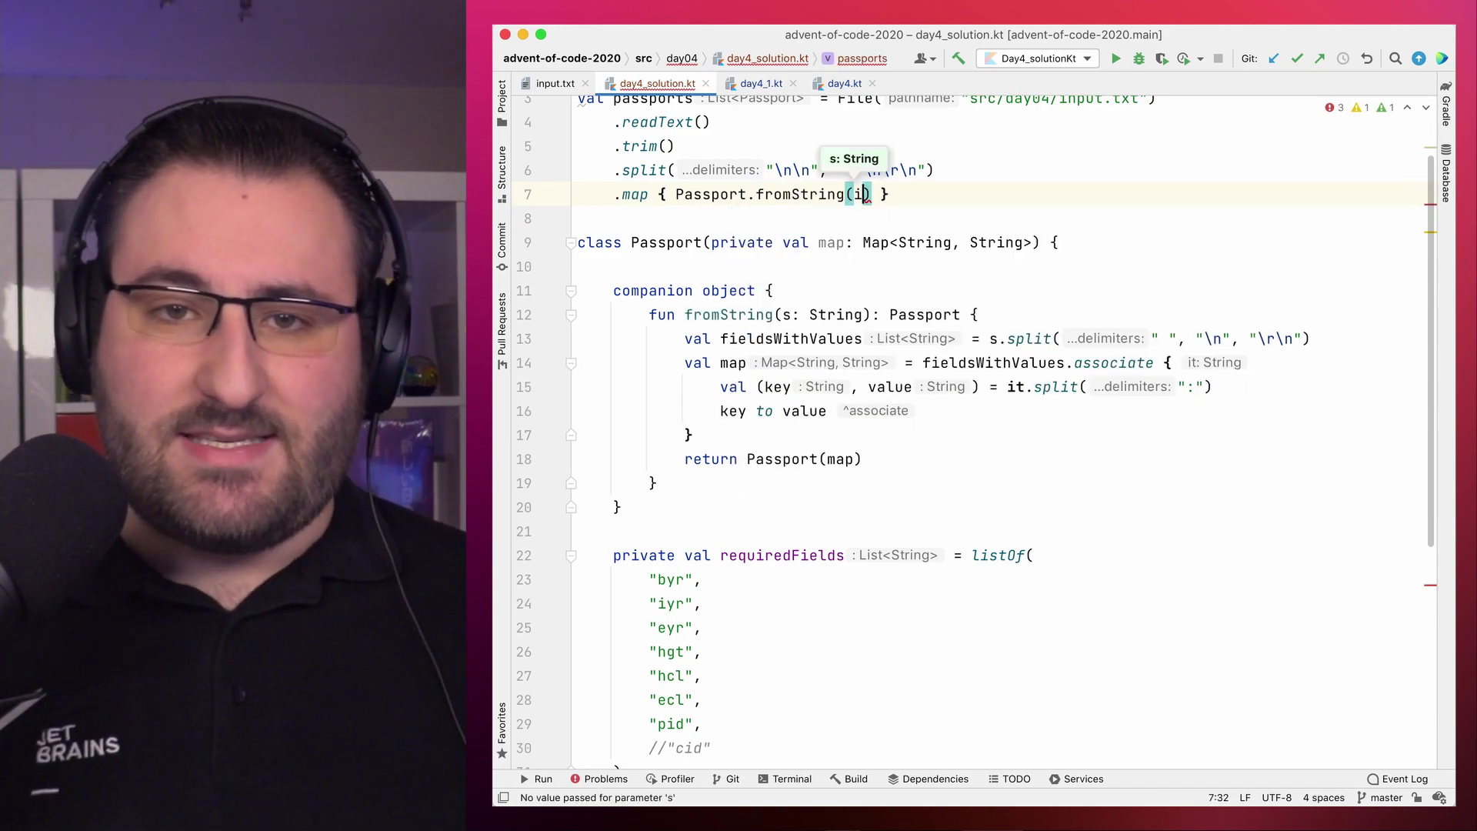
{"action": "type", "text": ")"}
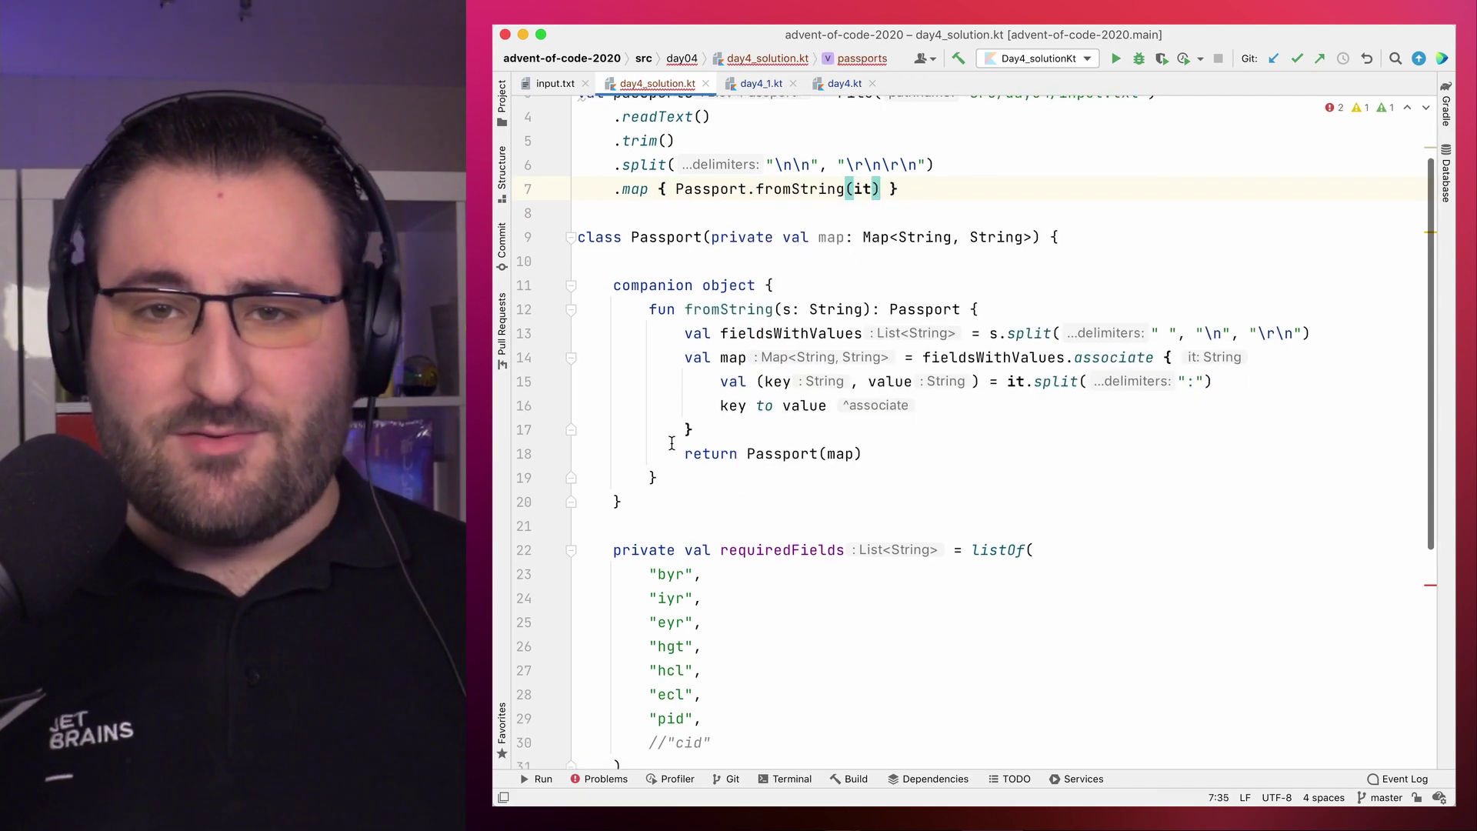
{"action": "scroll", "coordinate": [671, 443], "scroll_direction": "down", "scroll_amount": 5}
{"action": "scroll", "coordinate": [672, 444], "scroll_direction": "down", "scroll_amount": 2}
{"action": "scroll", "coordinate": [672, 444], "scroll_direction": "down", "scroll_amount": 1}
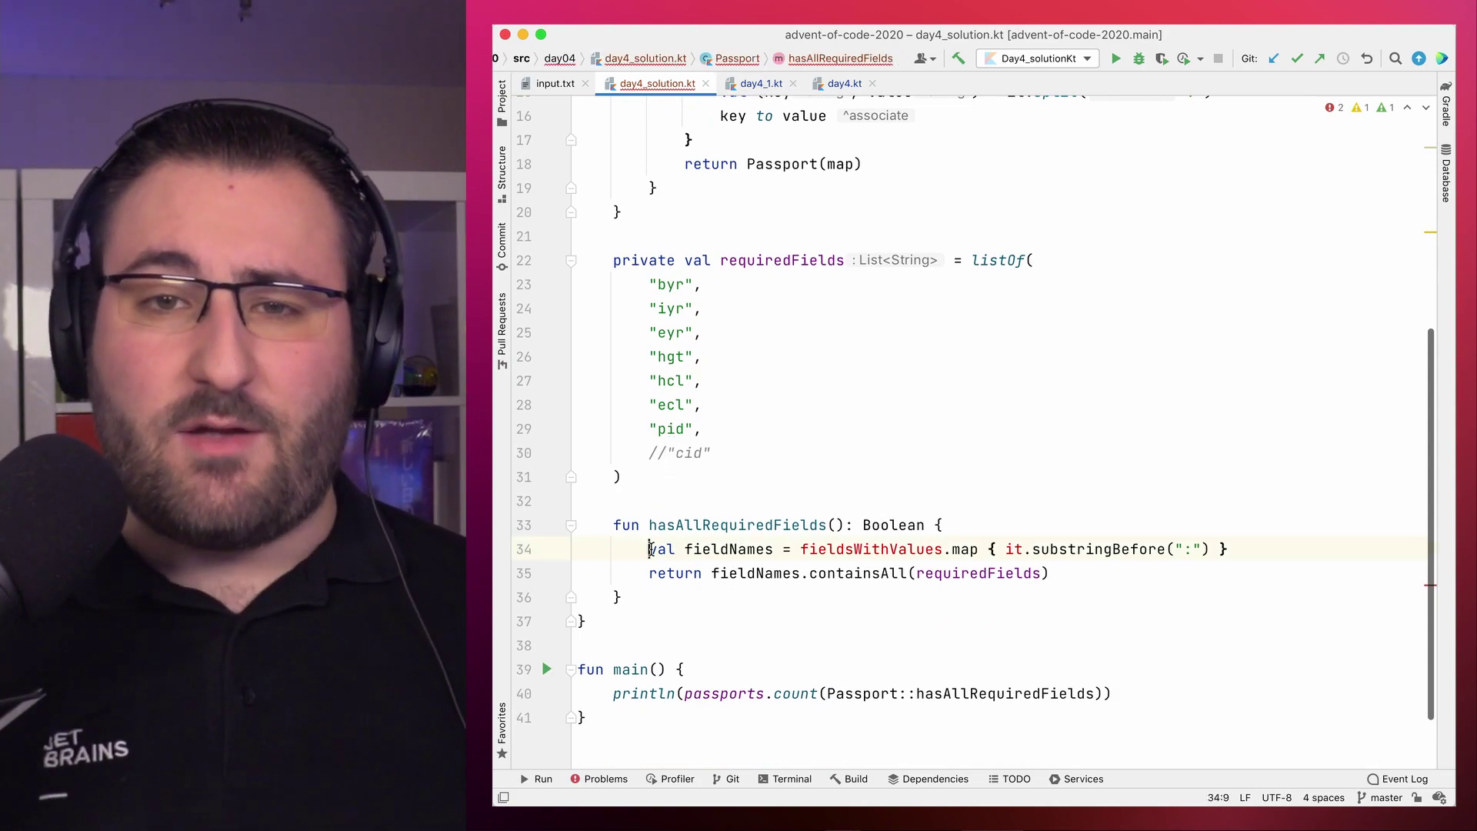
Step: Drop the fieldNames line so hasAllRequiredFields returns map.keys.containsAll(requiredFields)
{"action": "key", "text": "shift+End"}
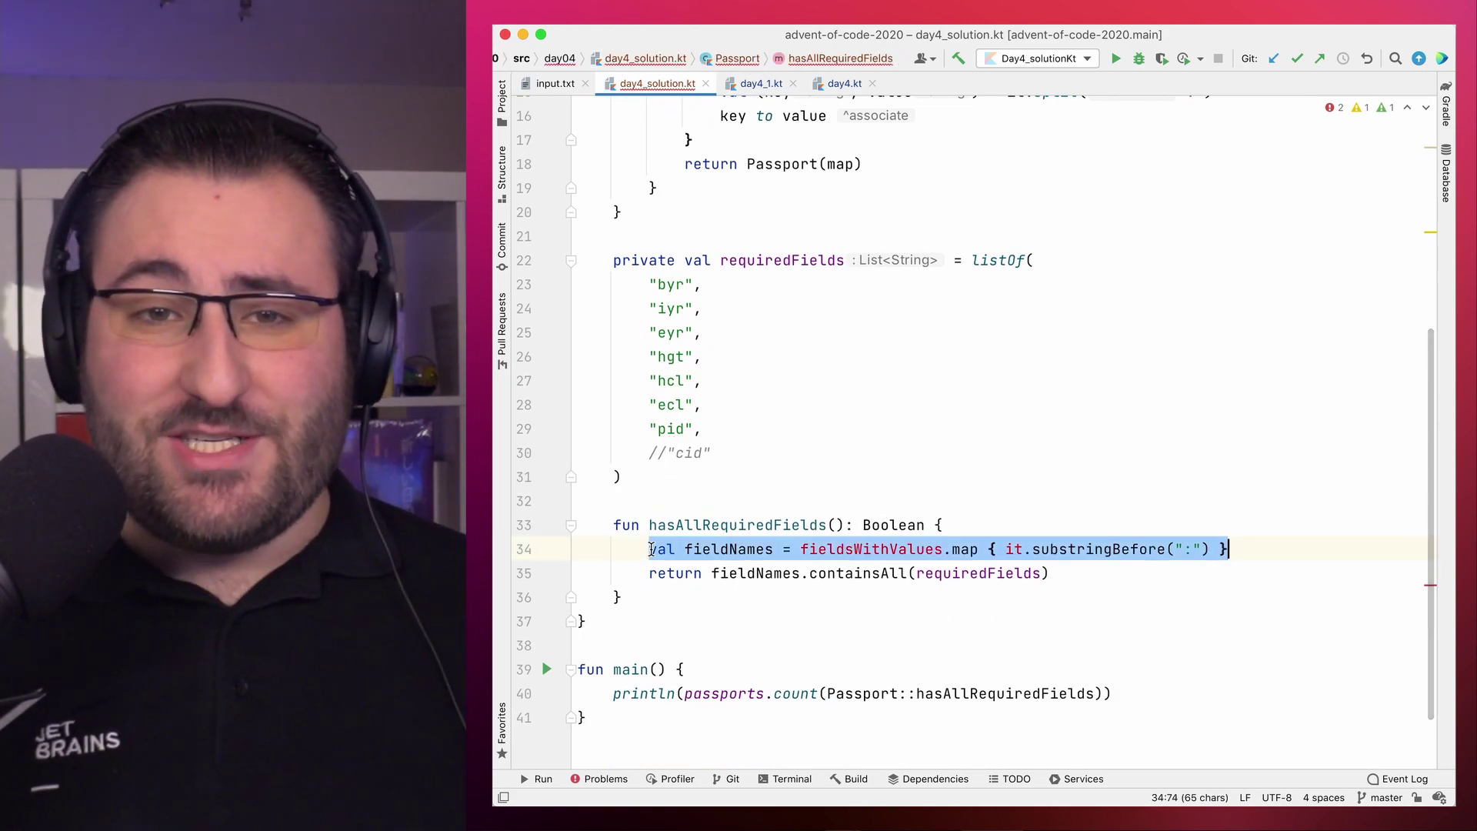
{"action": "key", "text": "BackSpace"}
{"action": "key", "text": "BackSpace"}
{"action": "key", "text": "Down"}
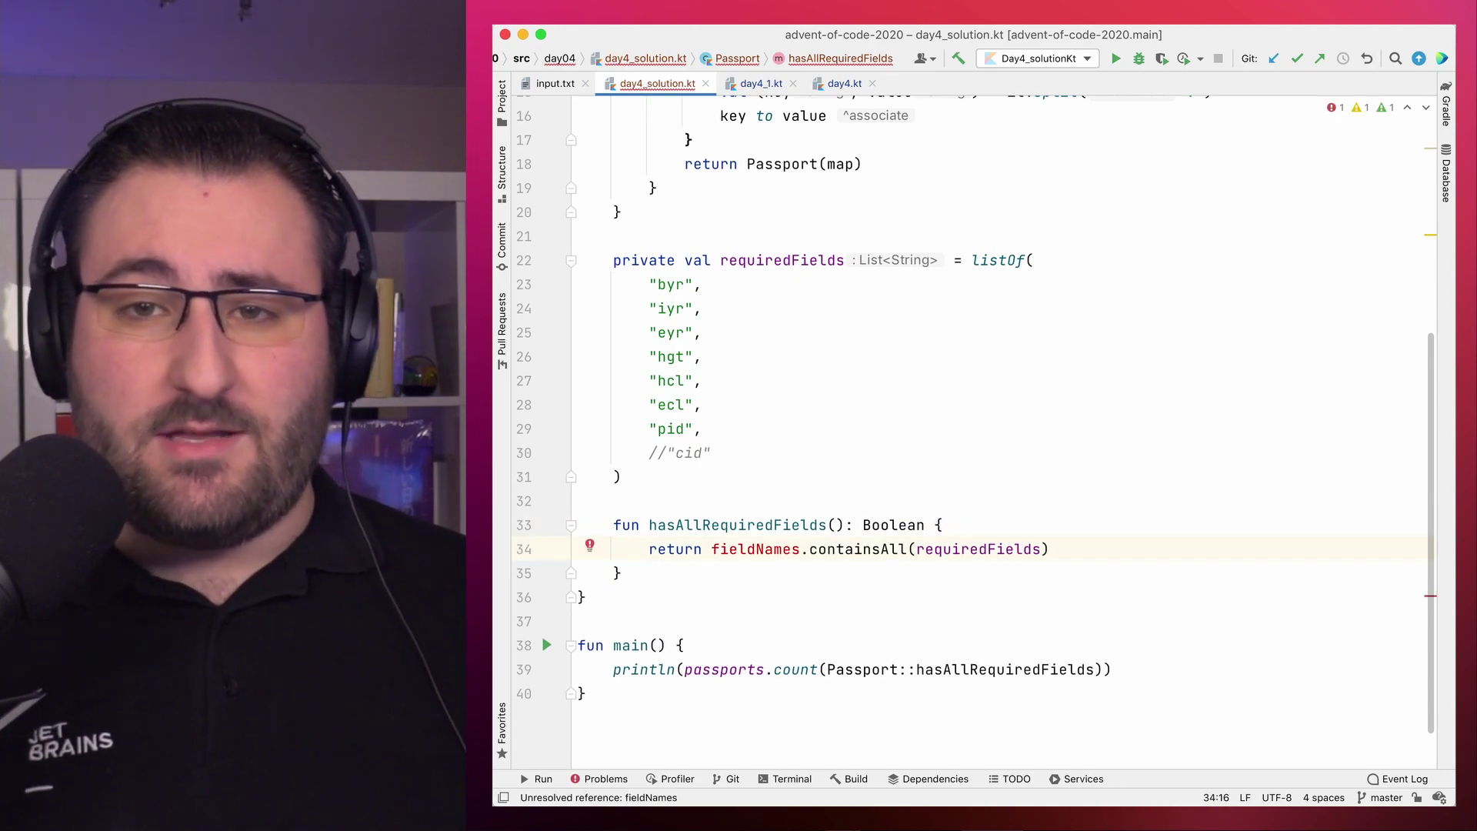
{"action": "key", "text": "alt+Up"}
{"action": "key", "text": "alt+Up"}
{"action": "key", "text": "alt+Up"}
{"action": "type", "text": "map.keys.c"}
{"action": "key", "text": "Return"}
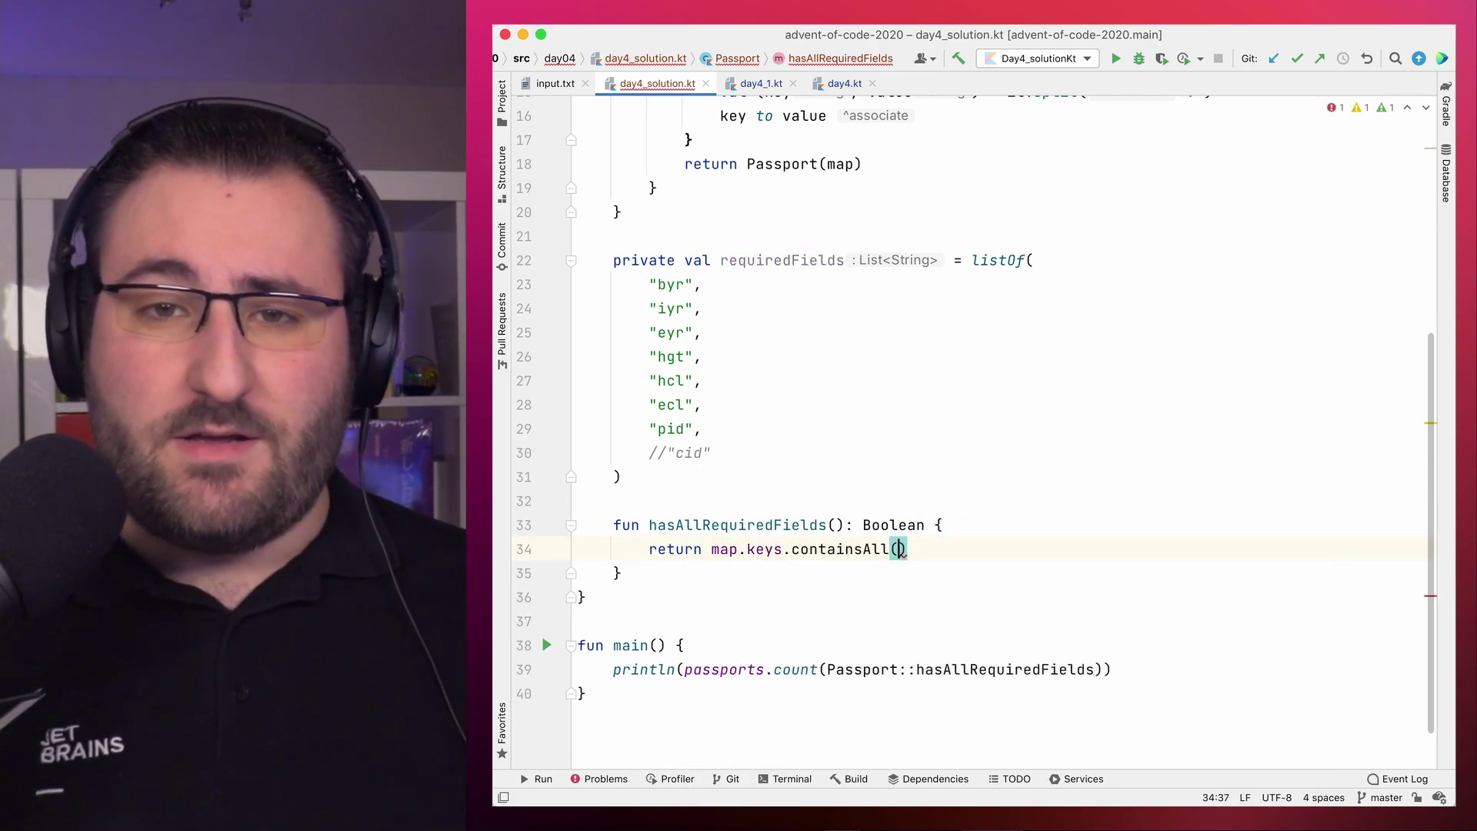
{"action": "type", "text": "require"}
{"action": "key", "text": "Return"}
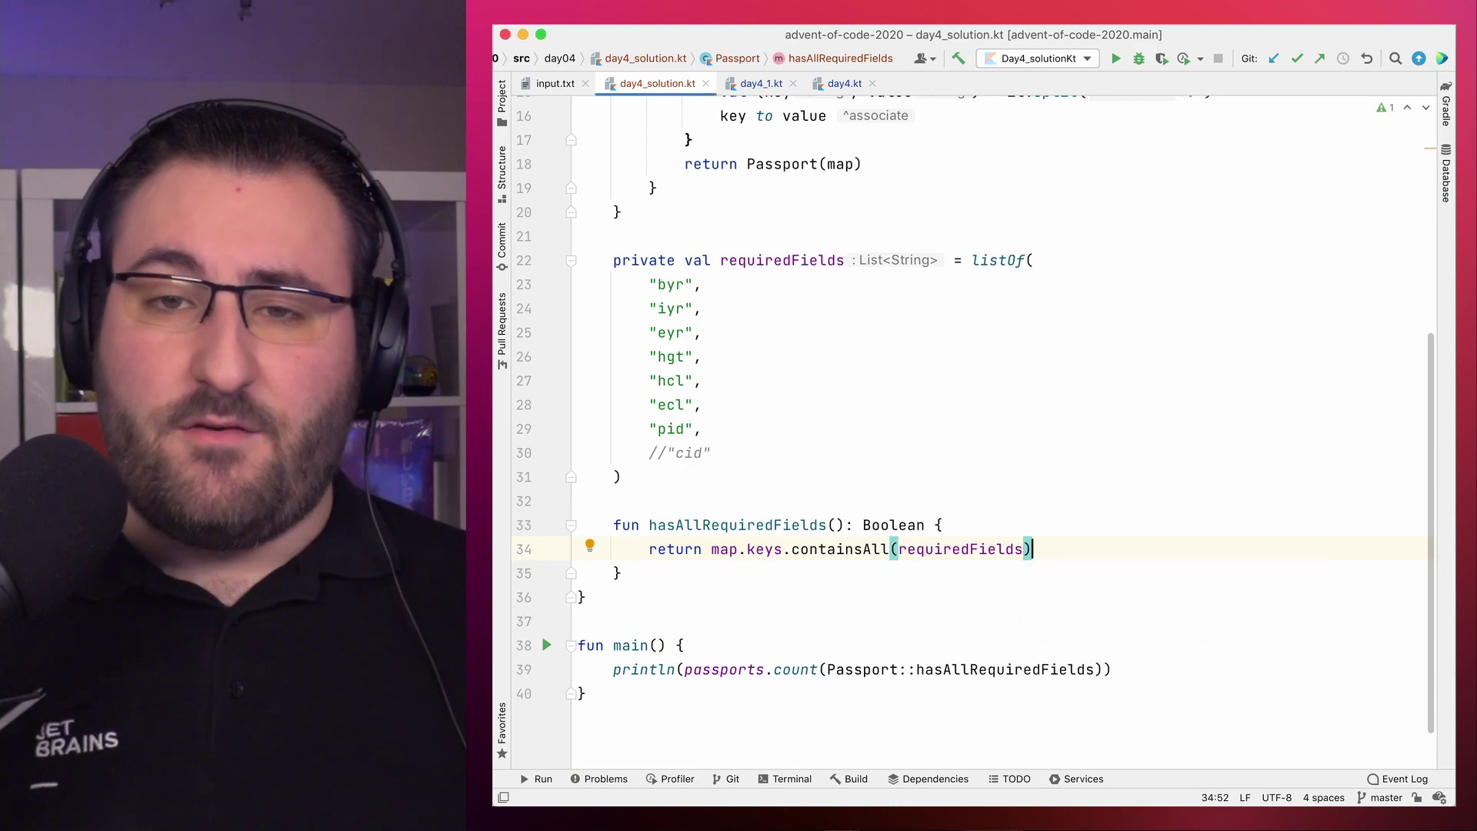
Step: Convert hasAllRequiredFields to a one-line expression body
{"action": "key", "text": "alt+Return"}
{"action": "key", "text": "Return"}
{"action": "key", "text": "BackSpace"}
{"action": "key", "text": "End"}
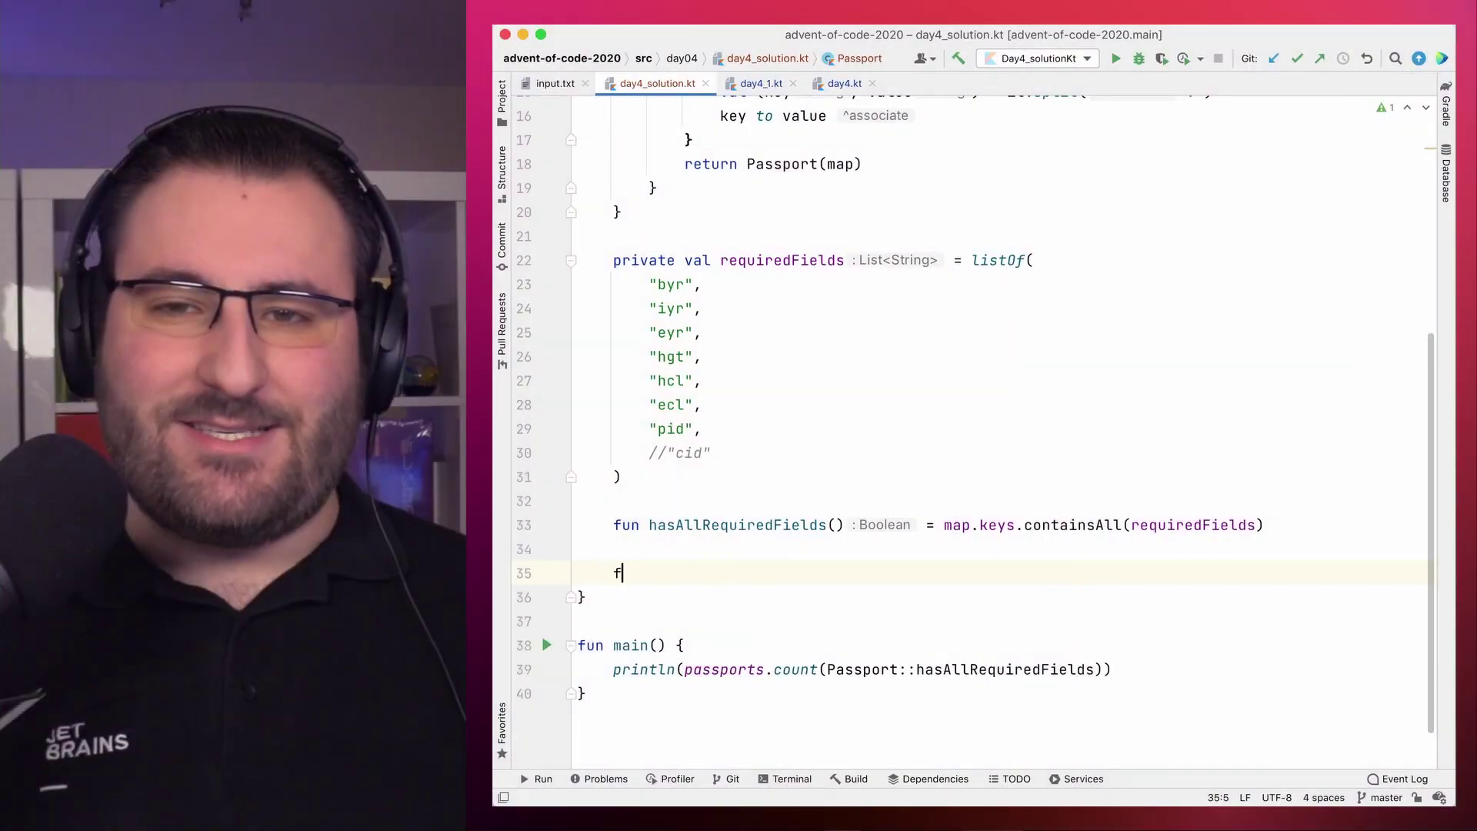
{"action": "type", "text": "fun hasValidValues(): Boolean"}
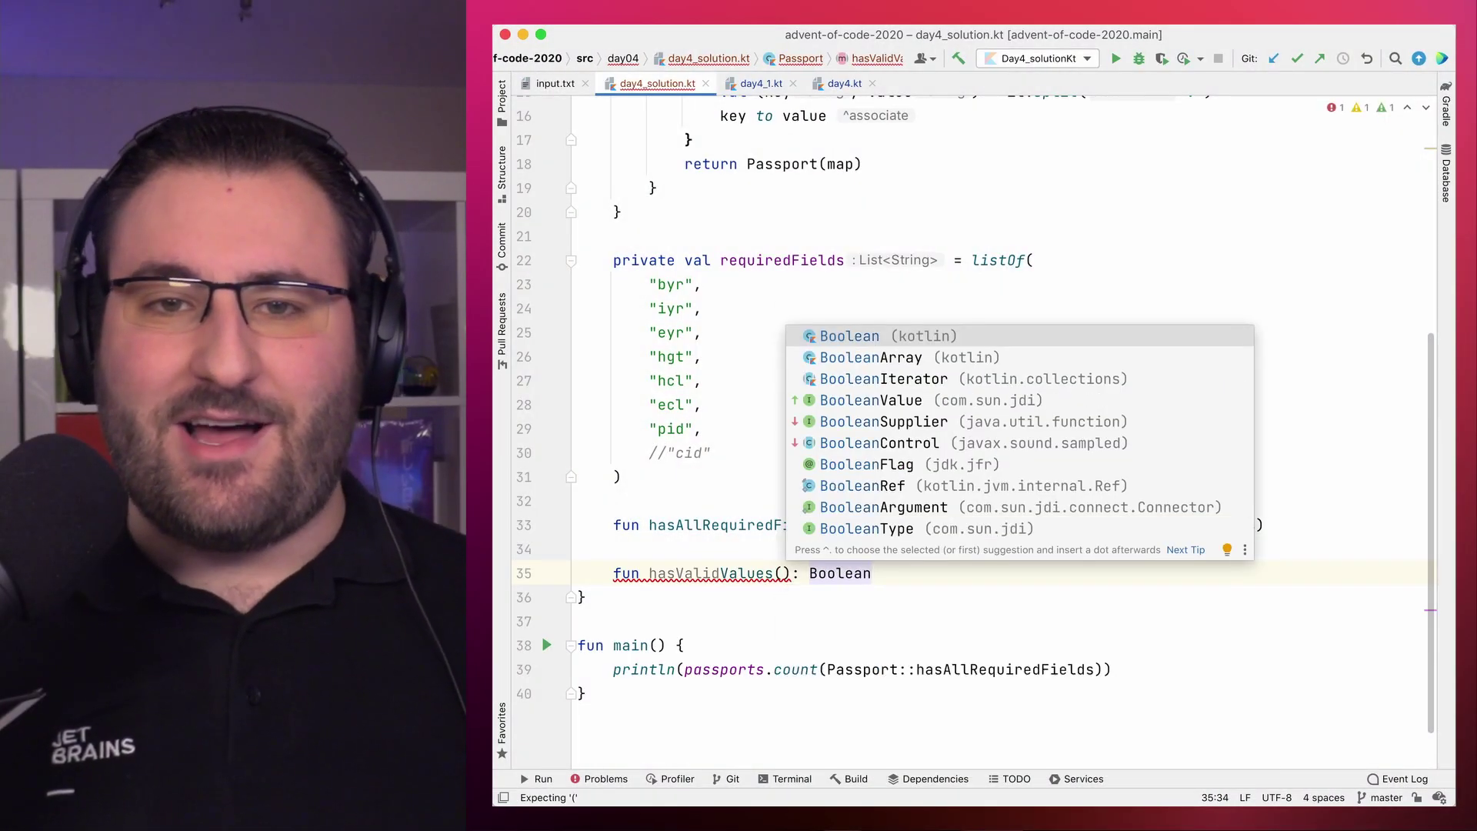
{"action": "type", "text": " ="}
Step: Write hasValidValues(): Boolean = map.all { (key, value) -> when(key) { "byr" } }
{"action": "key", "text": "Return"}
{"action": "type", "text": "map."}
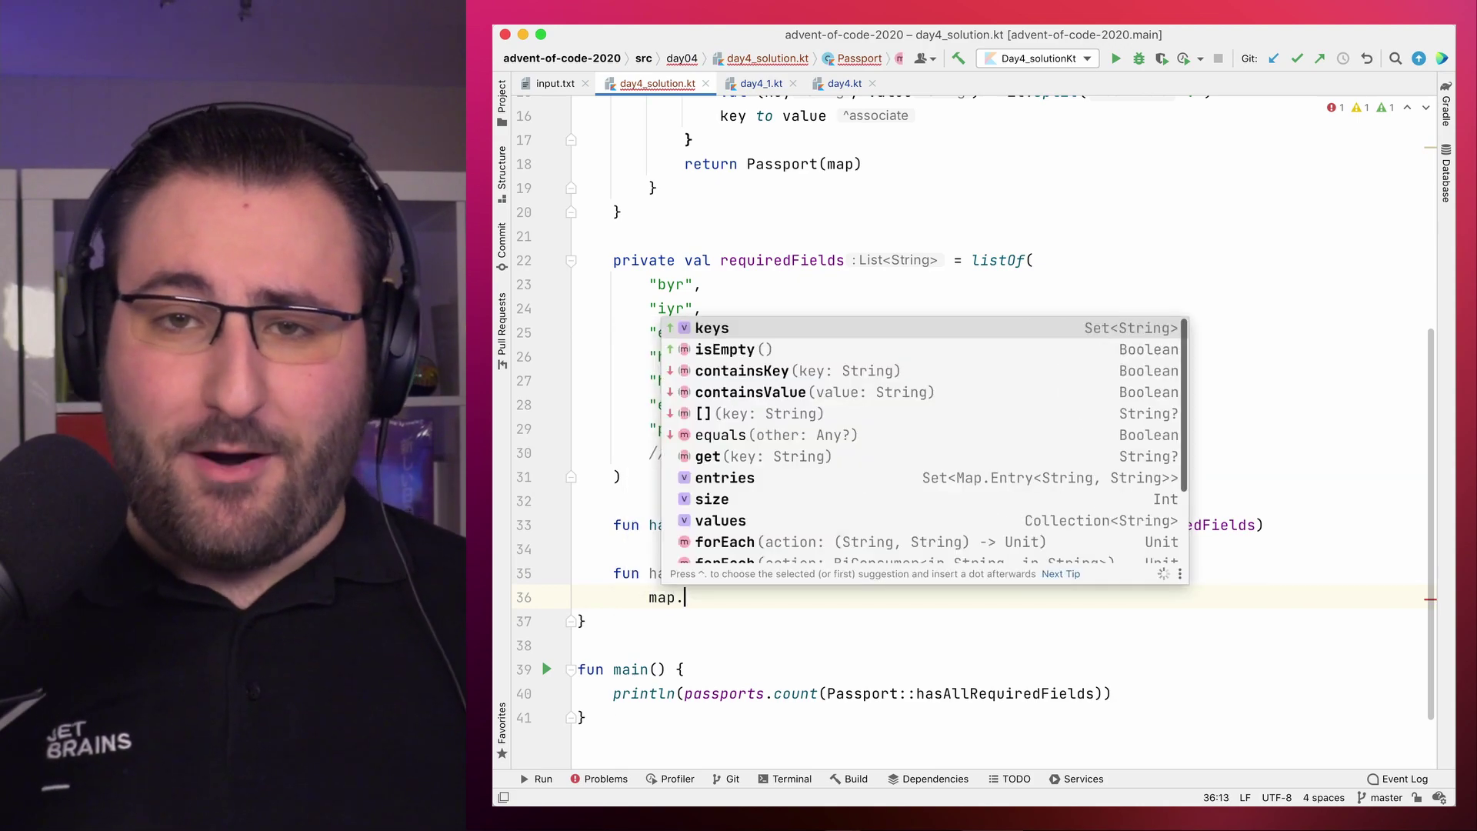
{"action": "type", "text": "all"}
{"action": "key", "text": "Return"}
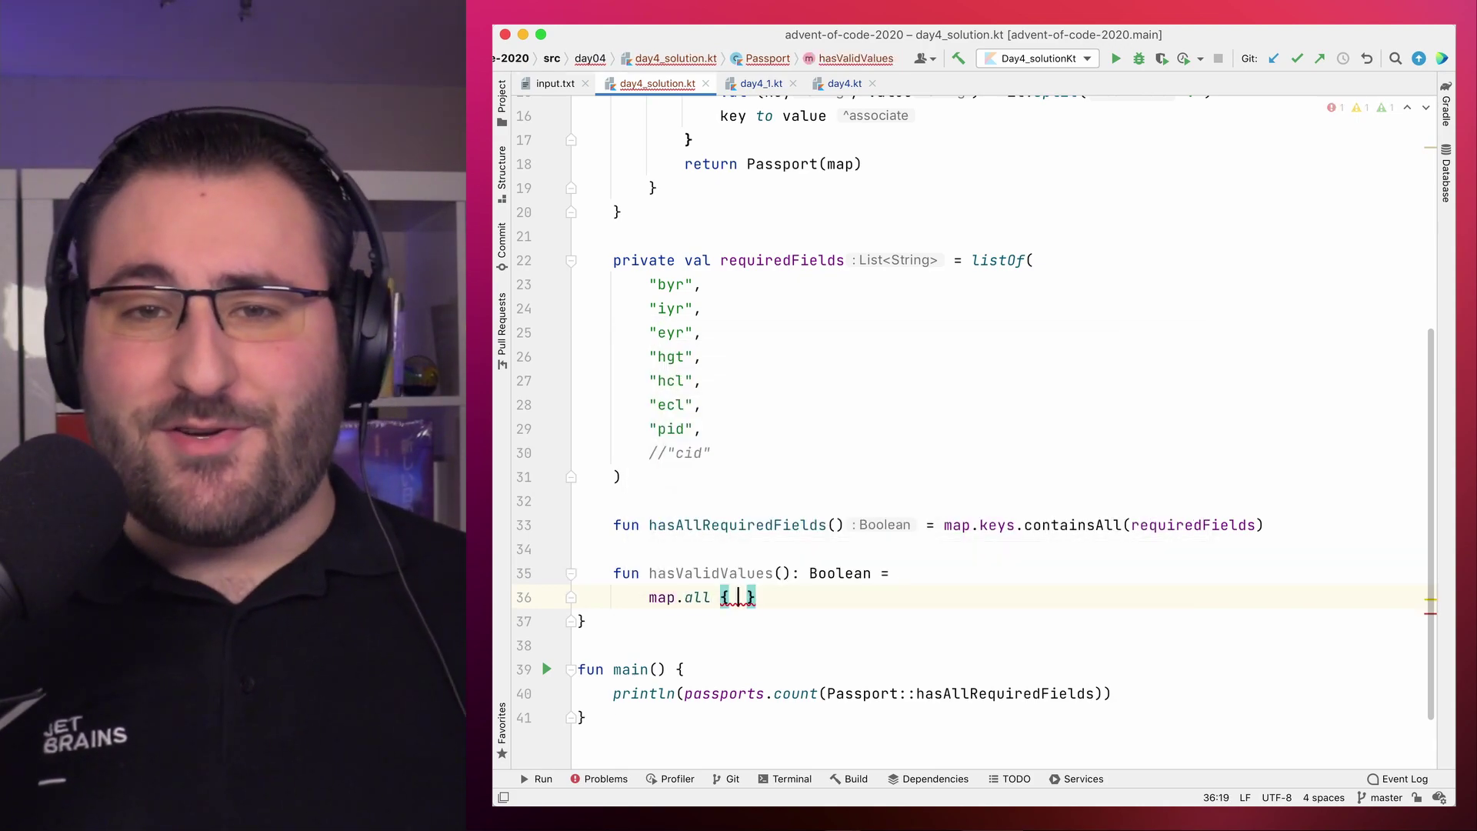
{"action": "type", "text": "("}
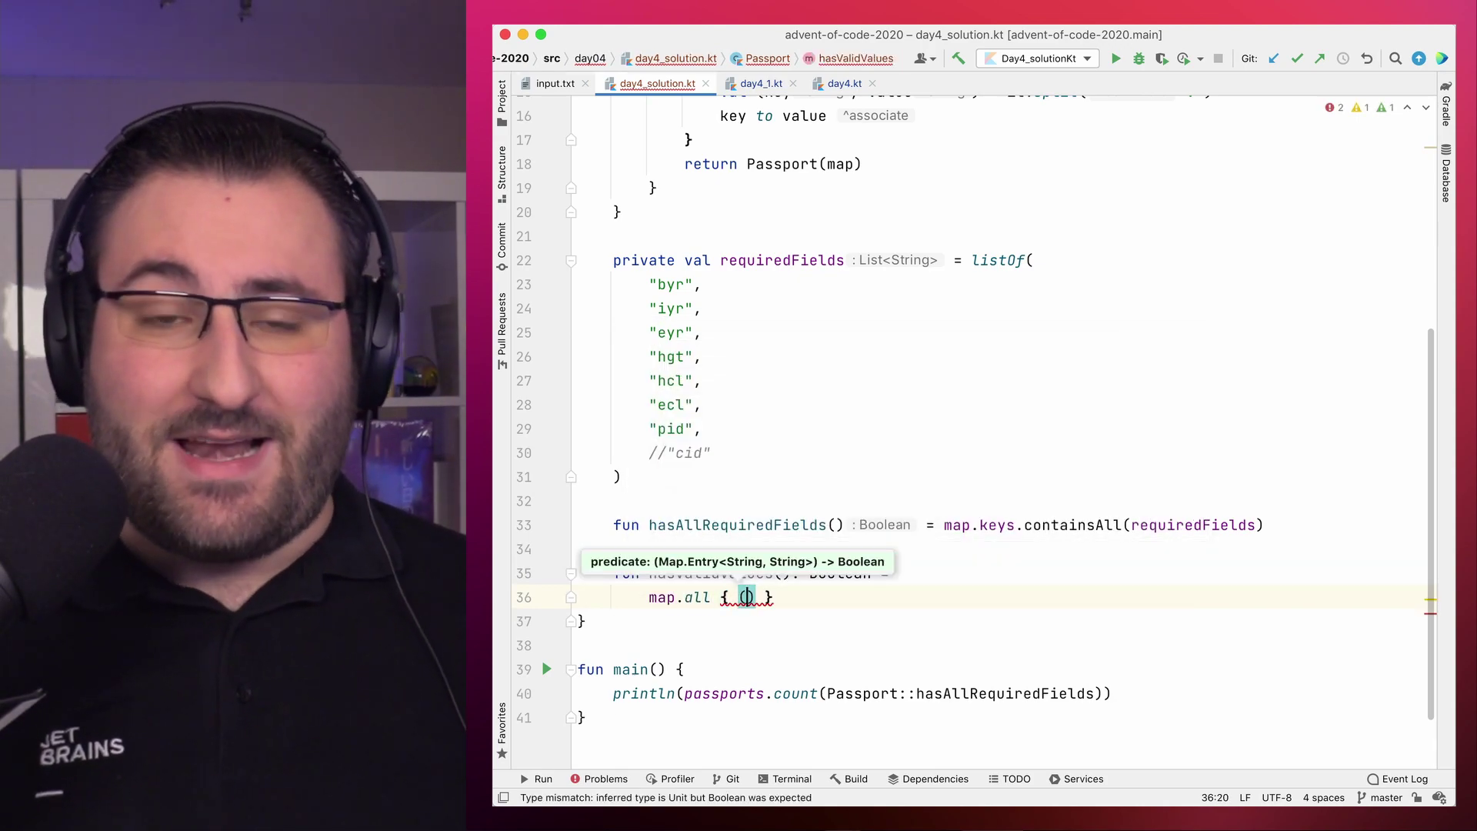
{"action": "type", "text": "key, value)"}
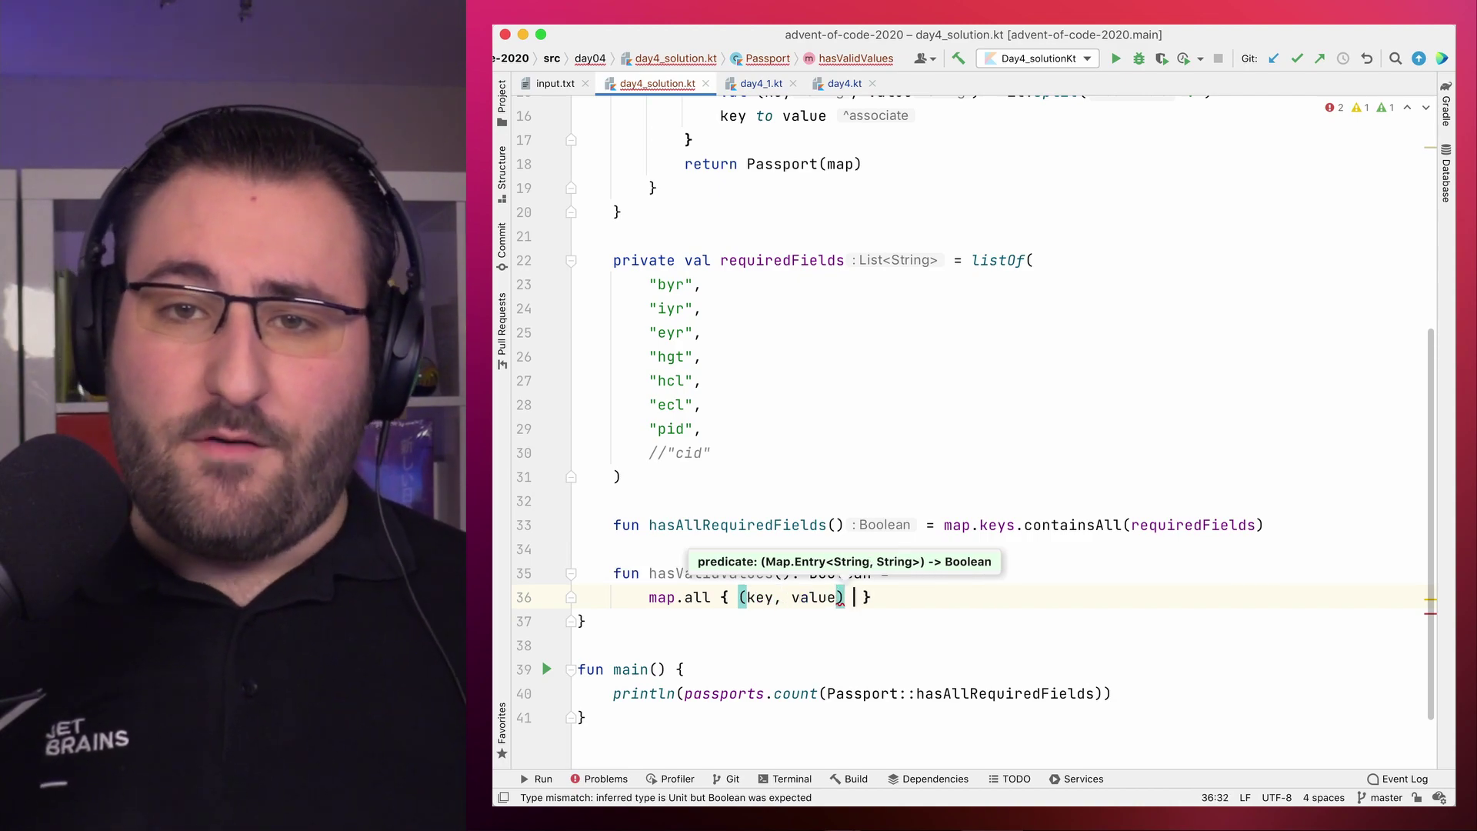
{"action": "type", "text": " ->"}
{"action": "key", "text": "Return"}
{"action": "type", "text": "when("}
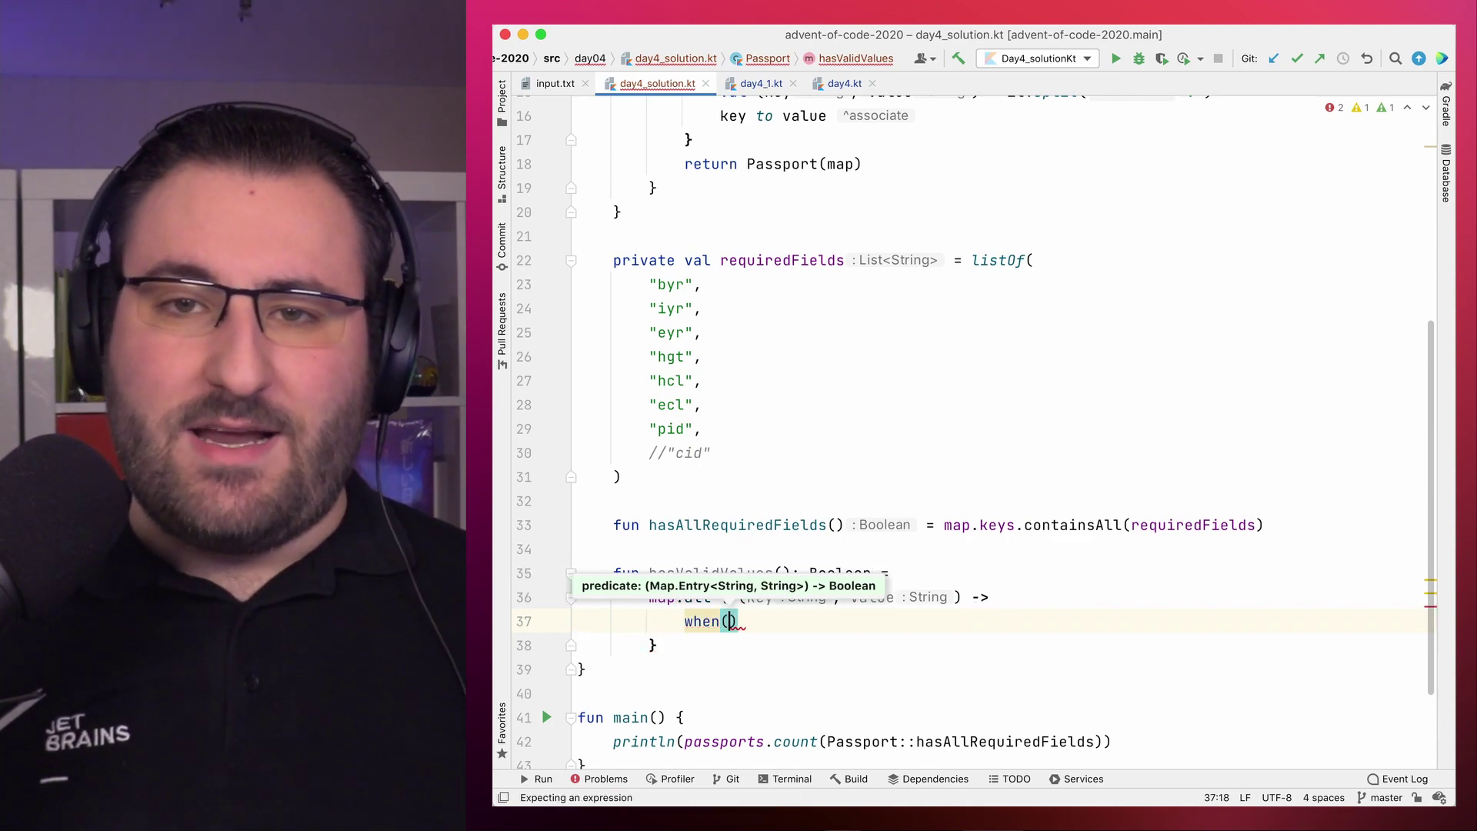
{"action": "type", "text": "key) {"}
{"action": "key", "text": "Return"}
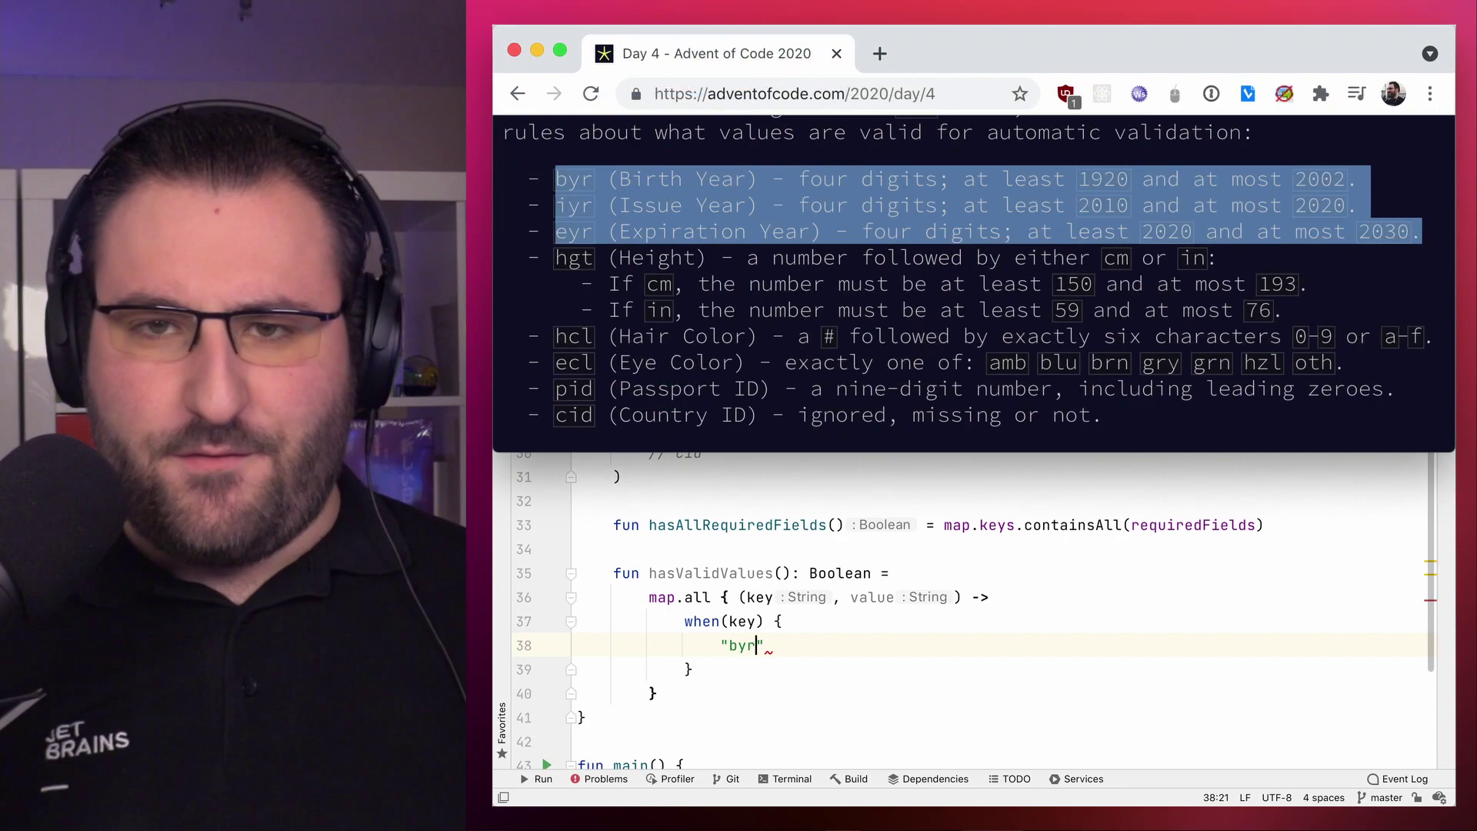
{"action": "type", "text": "\" -> value"}
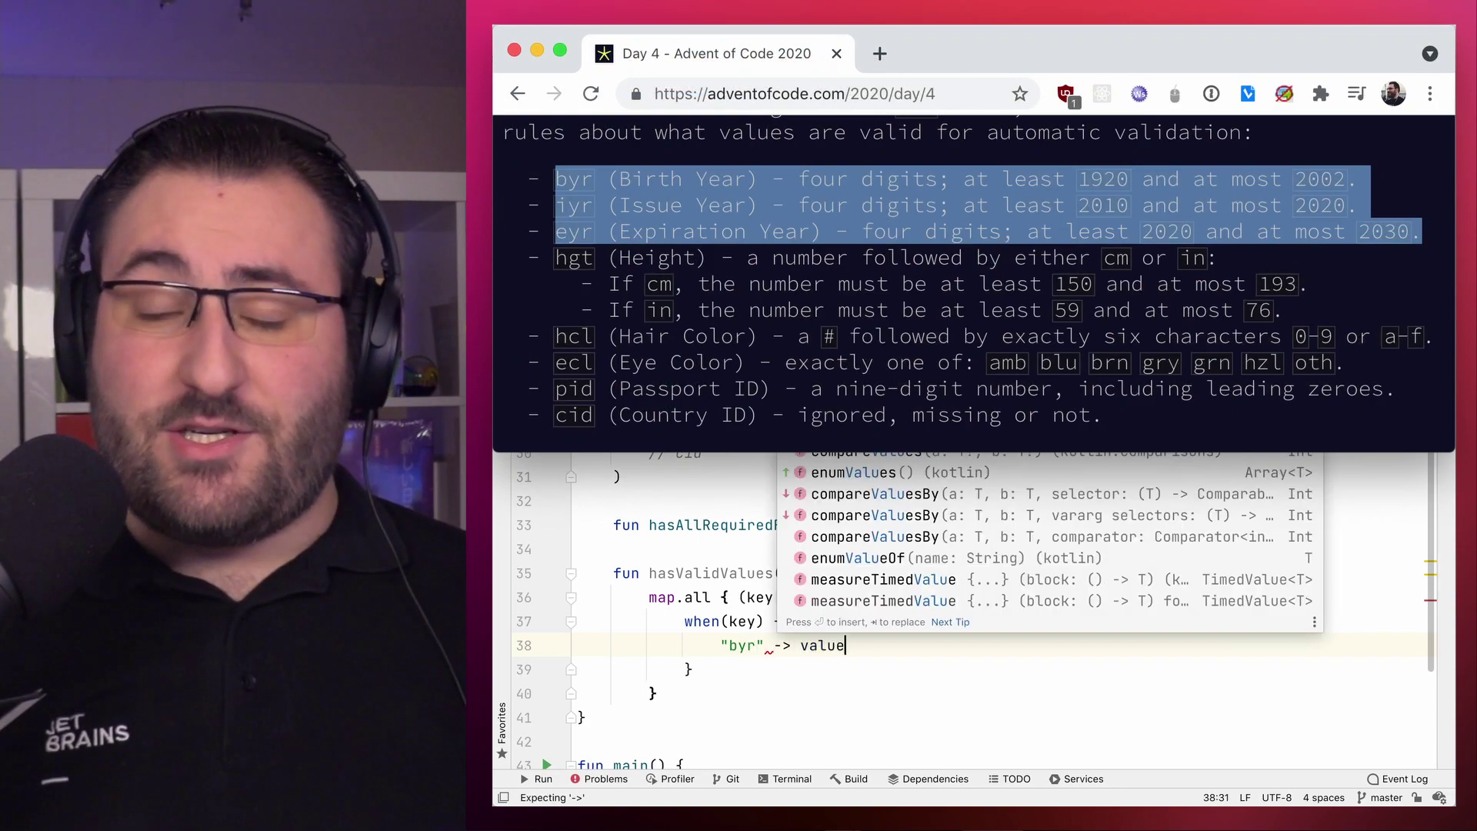
{"action": "type", "text": ".len"}
Step: Require four-digit years for byr 1920..2002, iyr 2010..2020 and eyr 2020..2030
{"action": "key", "text": "Return"}
{"action": "type", "text": "== 4 "}
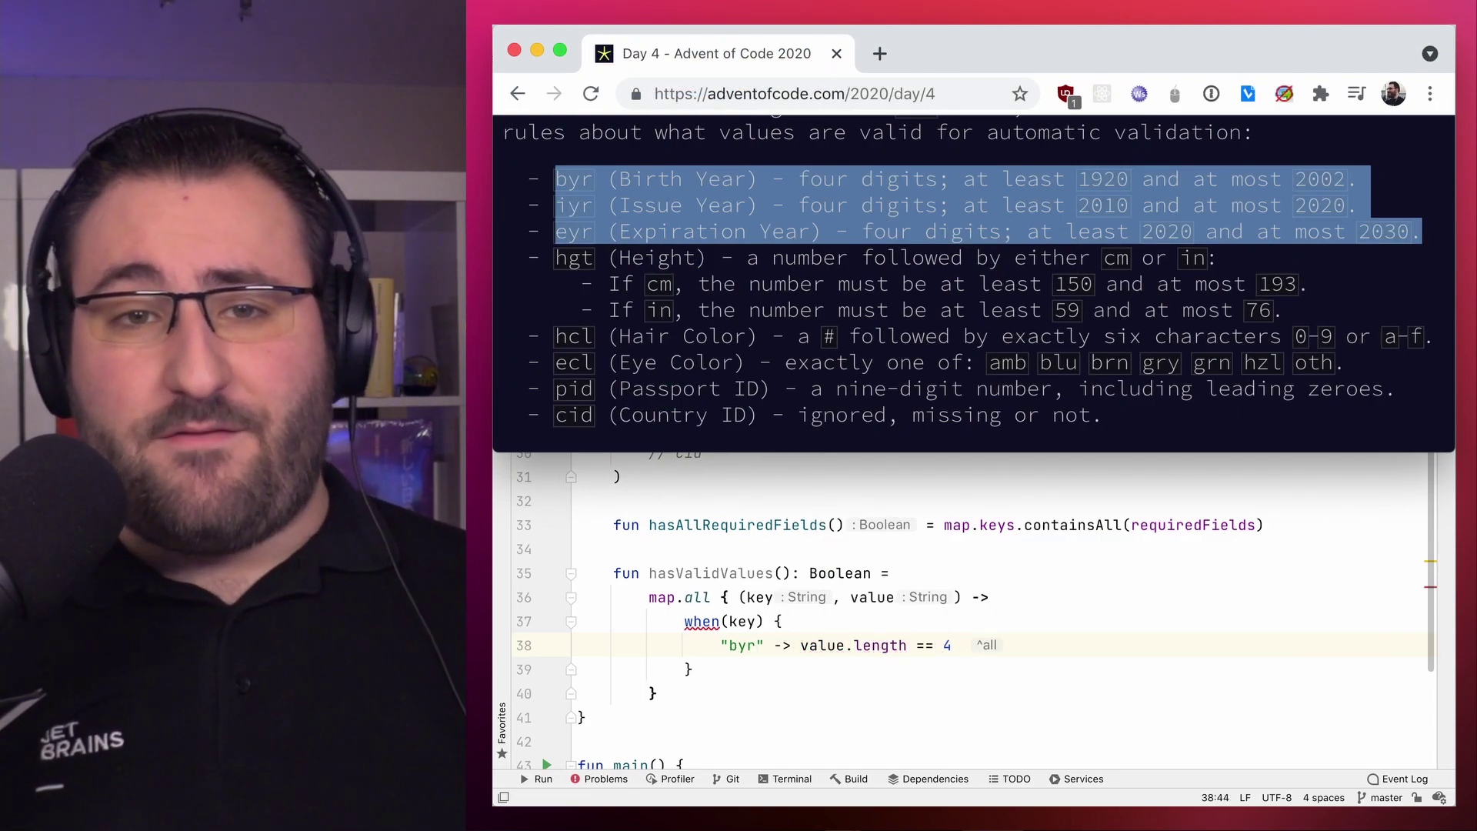
{"action": "type", "text": "&& value.toIntOr"}
{"action": "key", "text": "Return"}
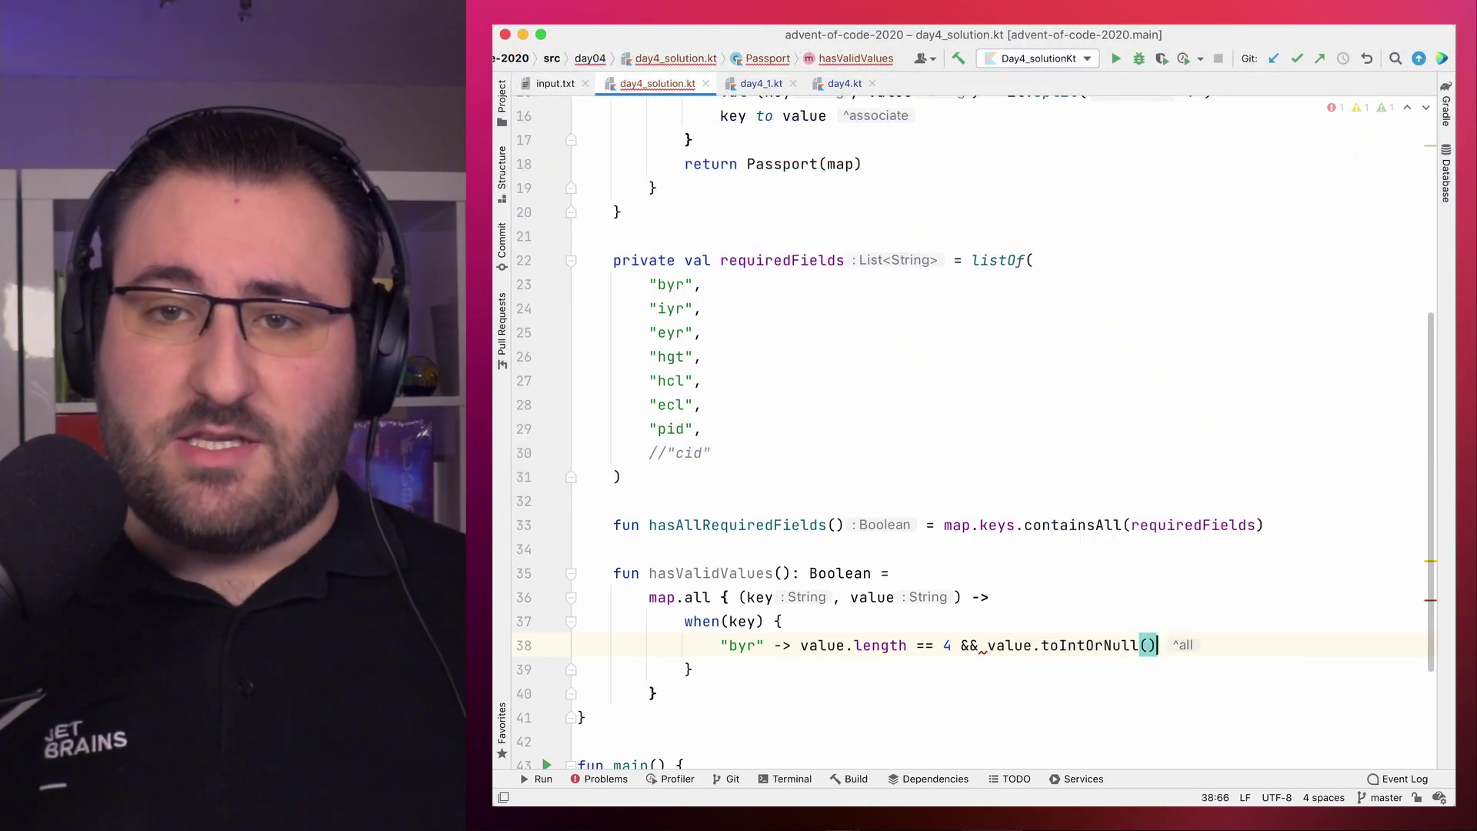
{"action": "type", "text": " in 1920..2002"}
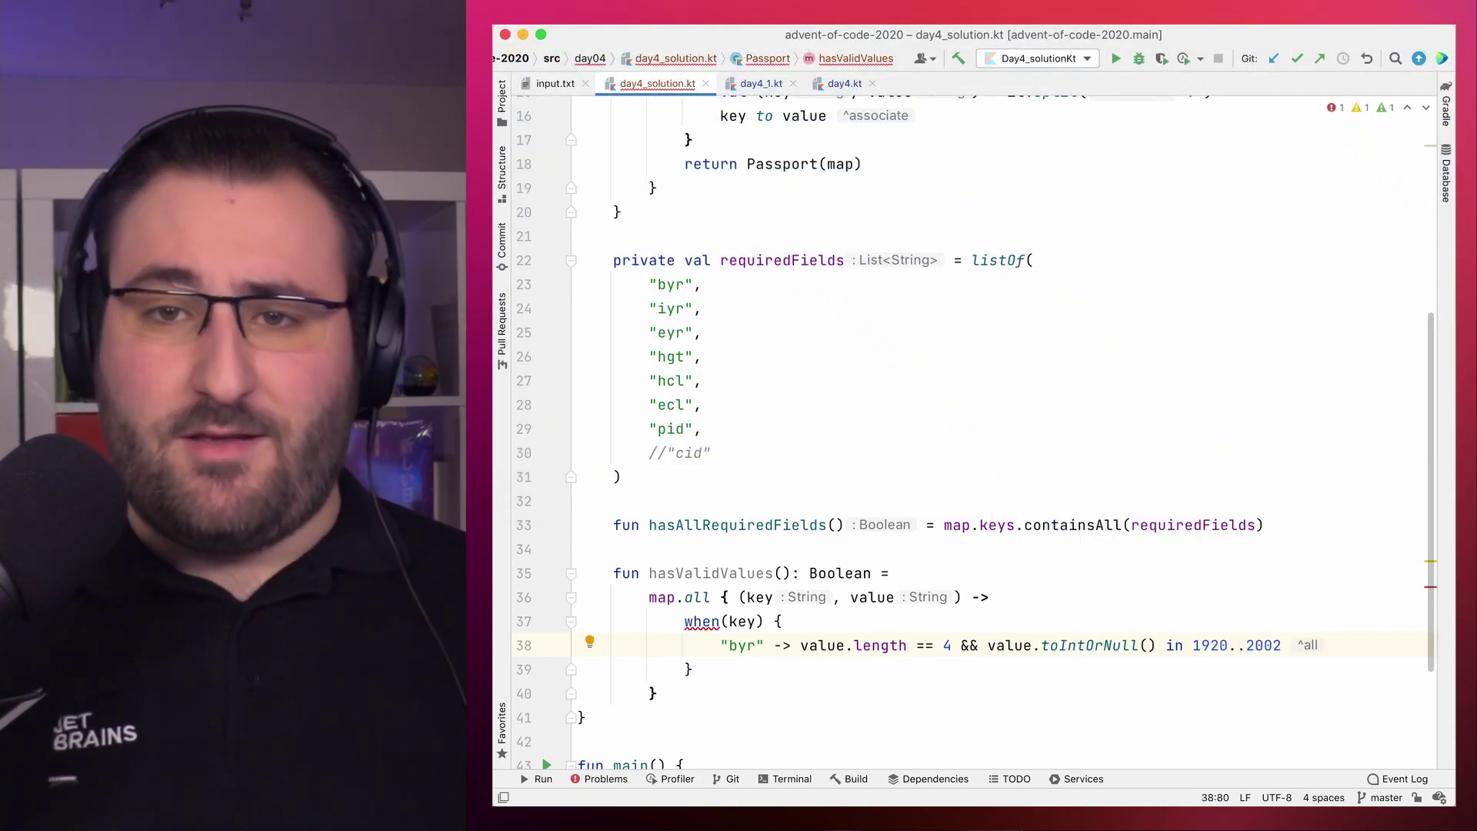
{"action": "key", "text": "Return"}
{"action": "type", "text": "\"iyr\" -"}
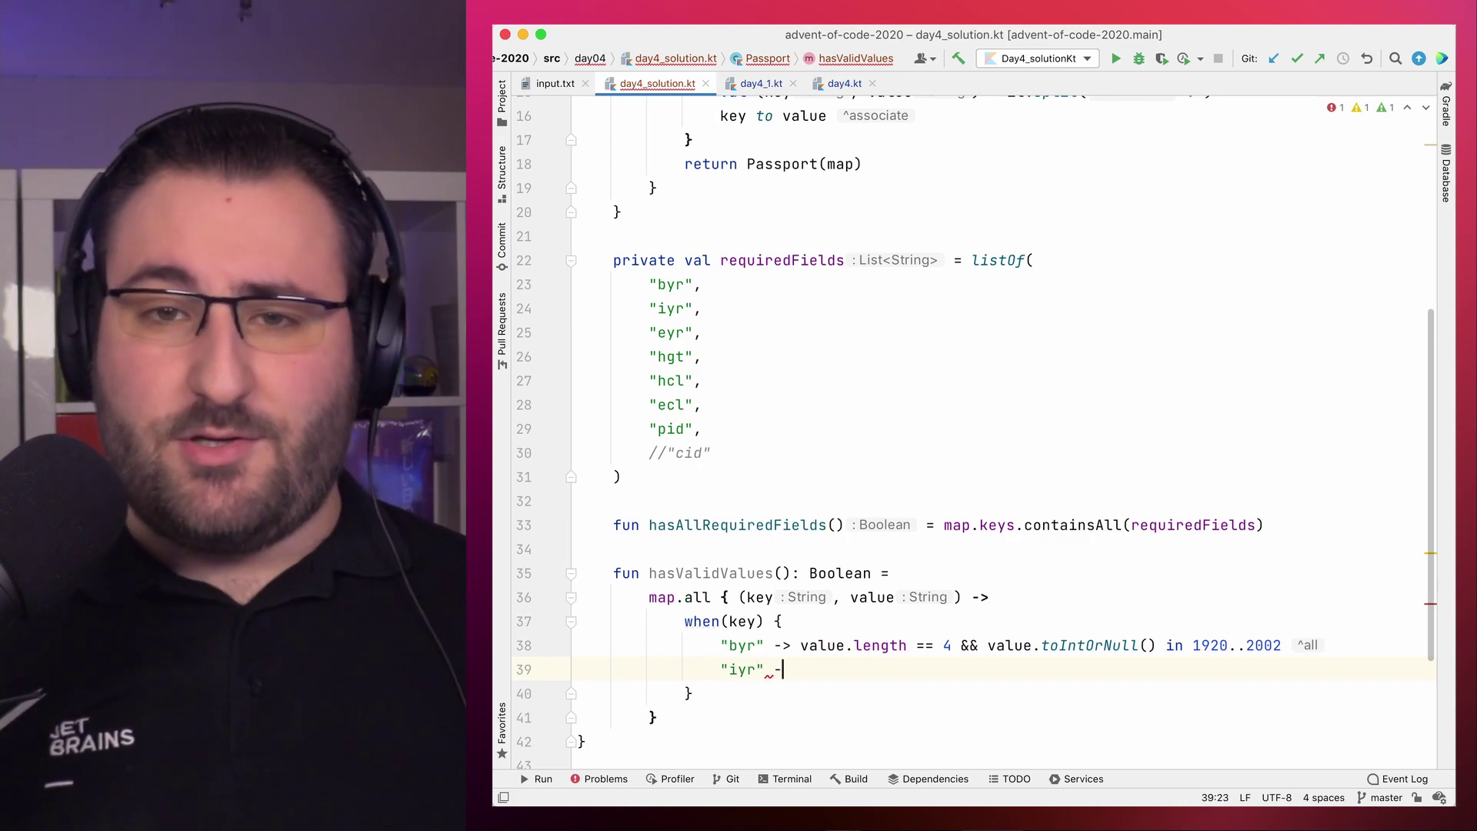
{"action": "type", "text": "> value.length =="}
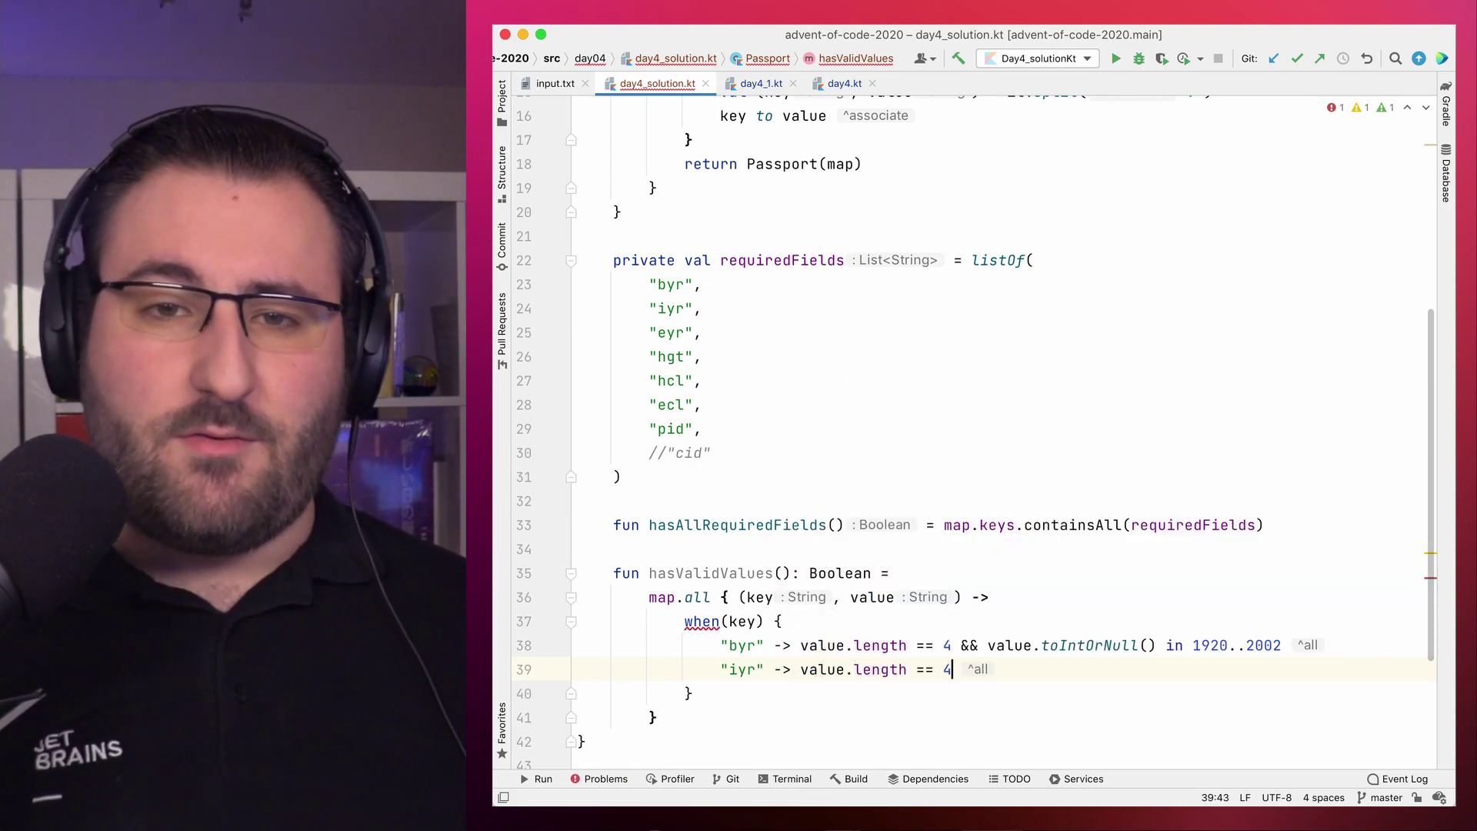
{"action": "type", "text": " 4 && value.toInt"}
{"action": "key", "text": "Return"}
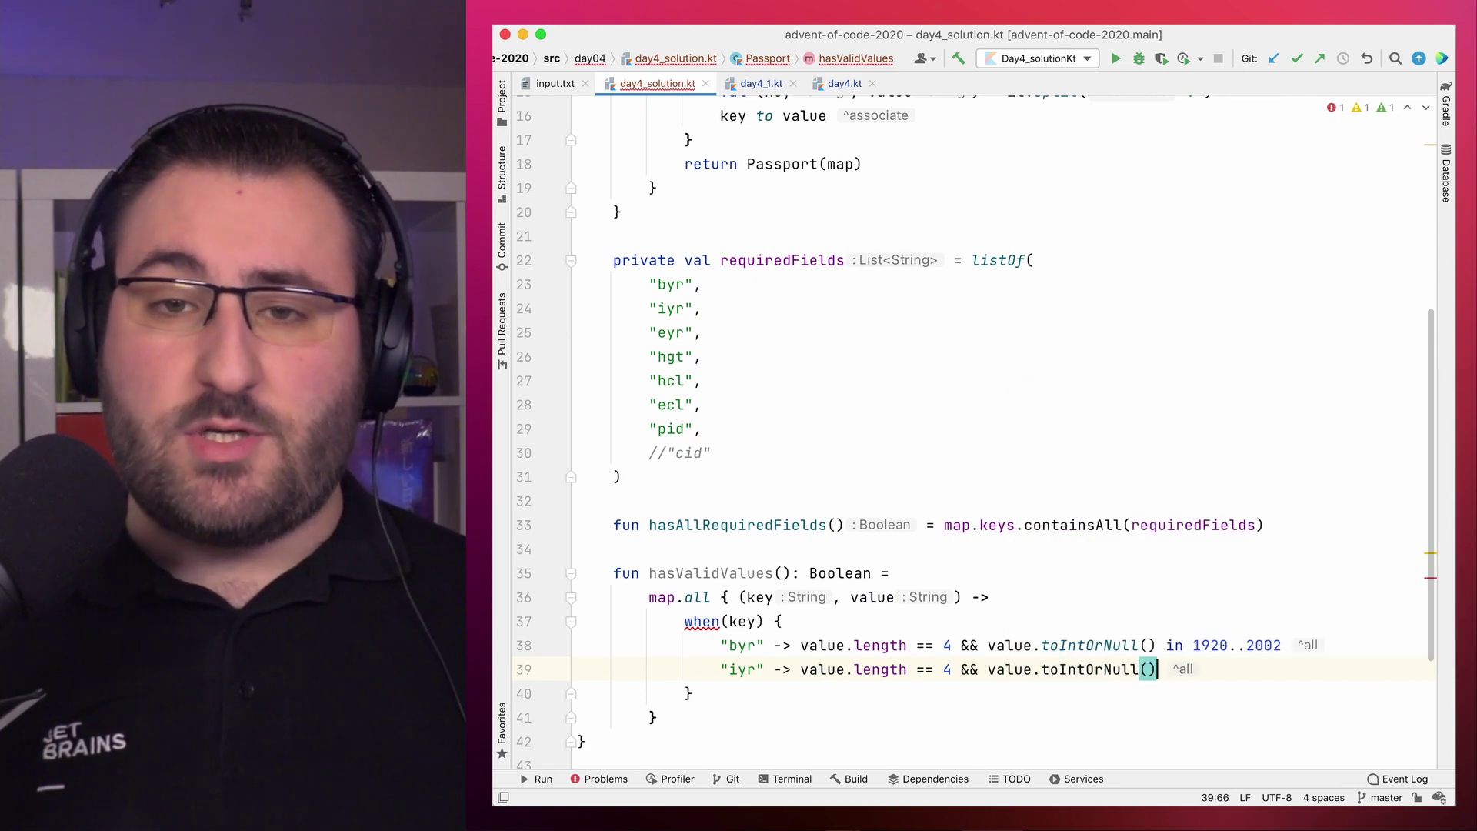
{"action": "type", "text": ") in 2"}
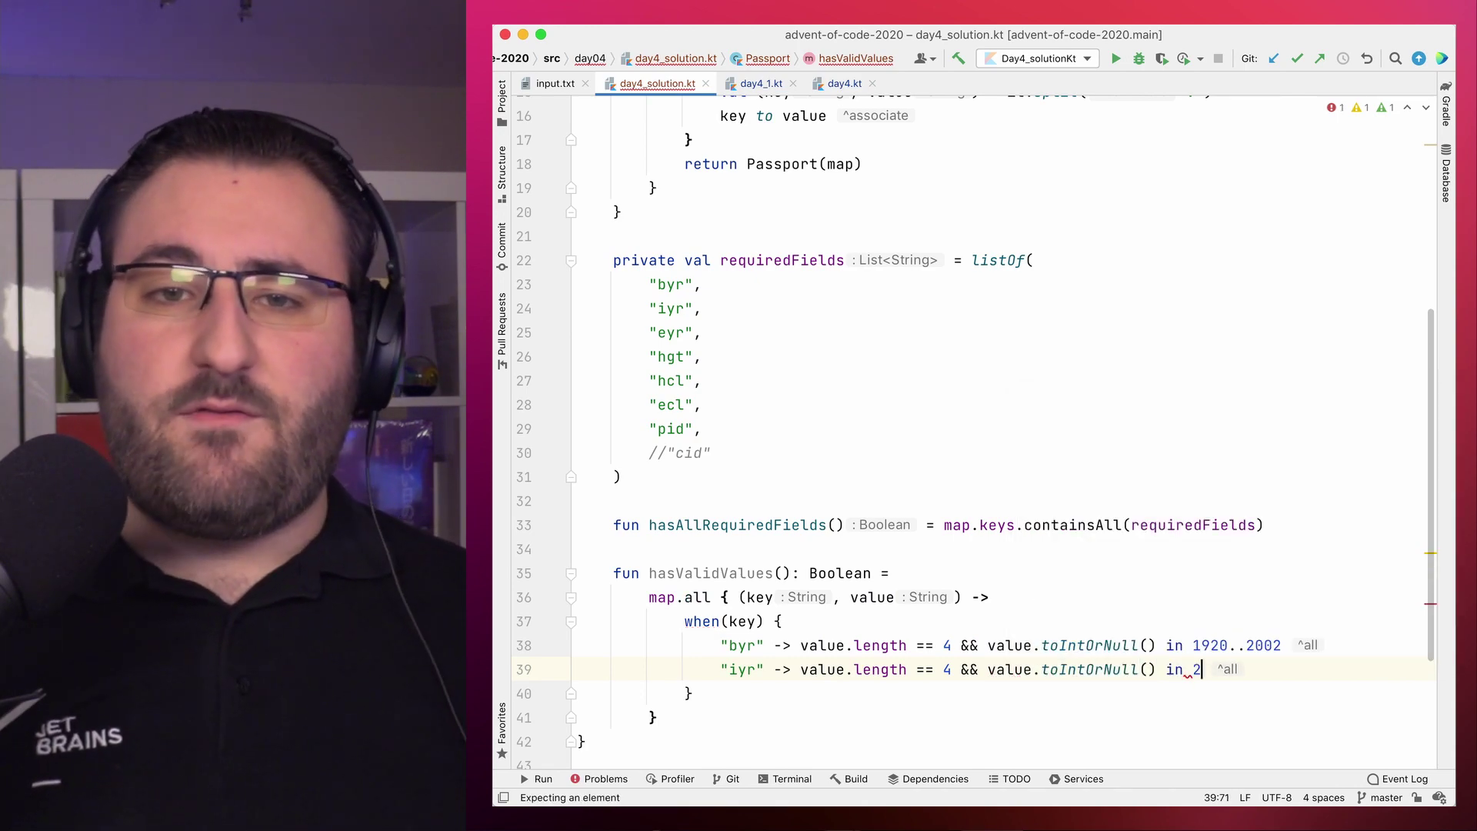
{"action": "type", "text": "010..2020"}
{"action": "key", "text": "Return"}
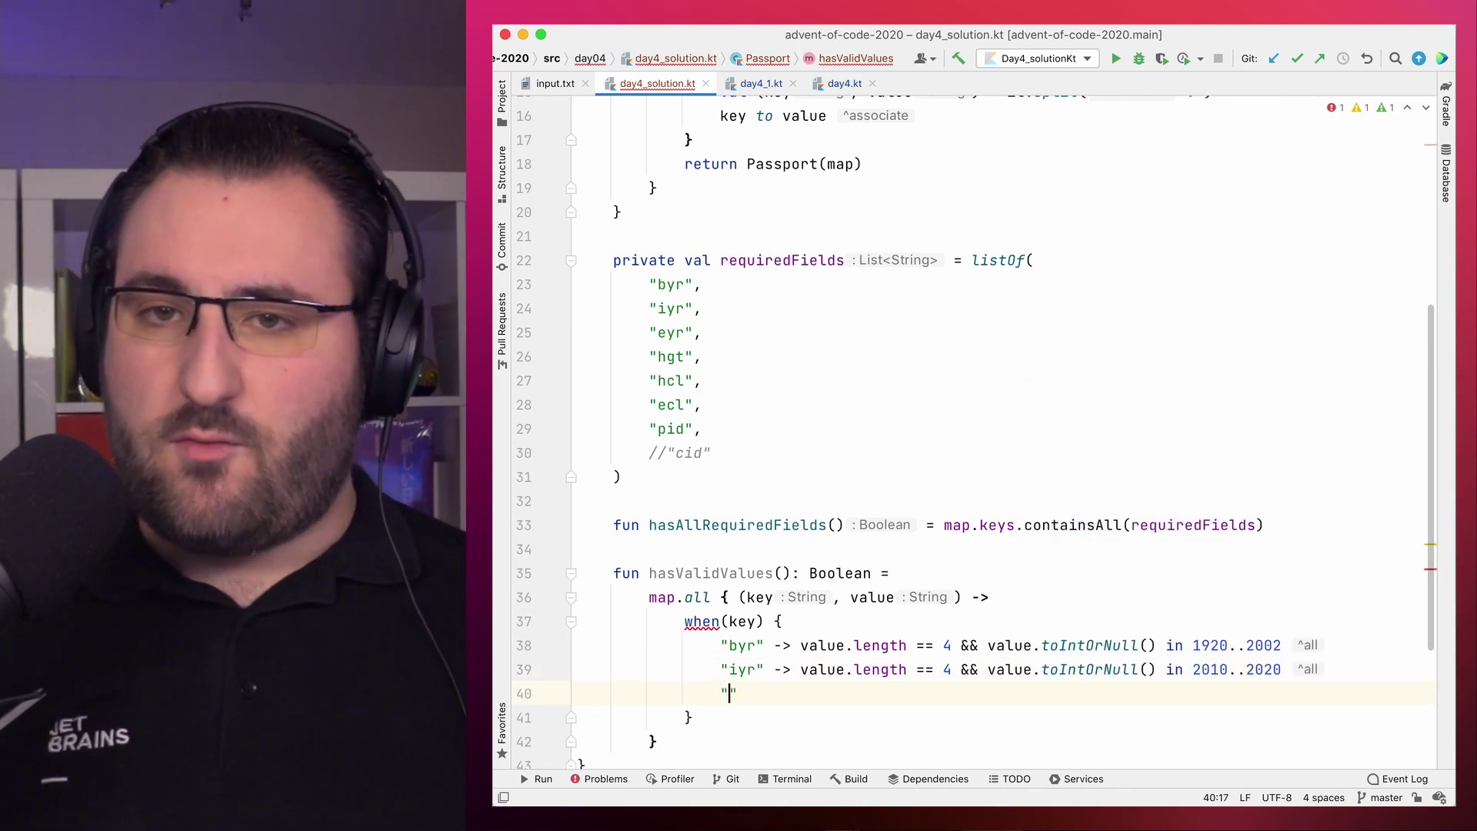
{"action": "type", "text": "\" ->"}
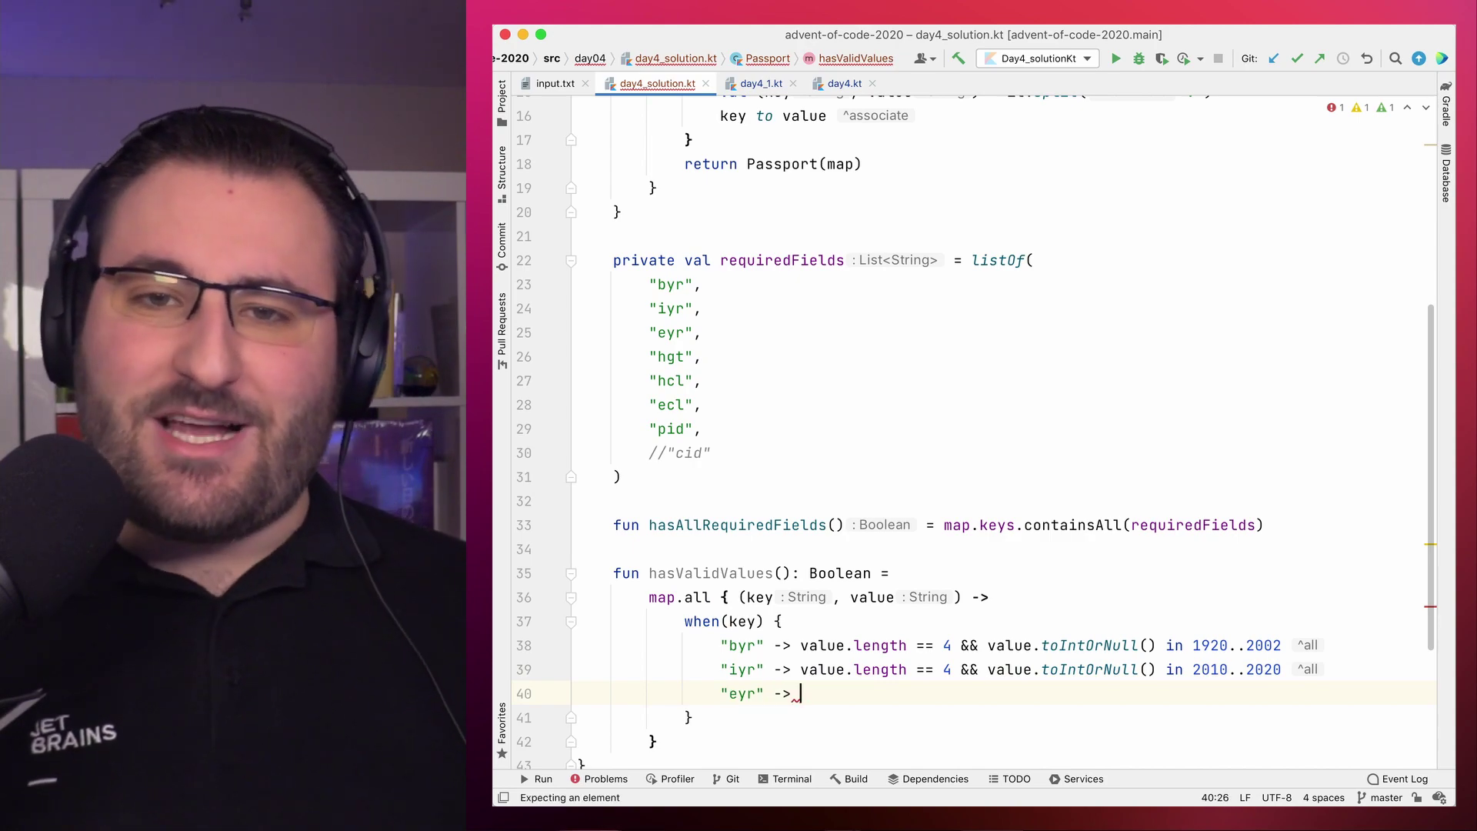
{"action": "type", "text": " value.len"}
{"action": "key", "text": "Return"}
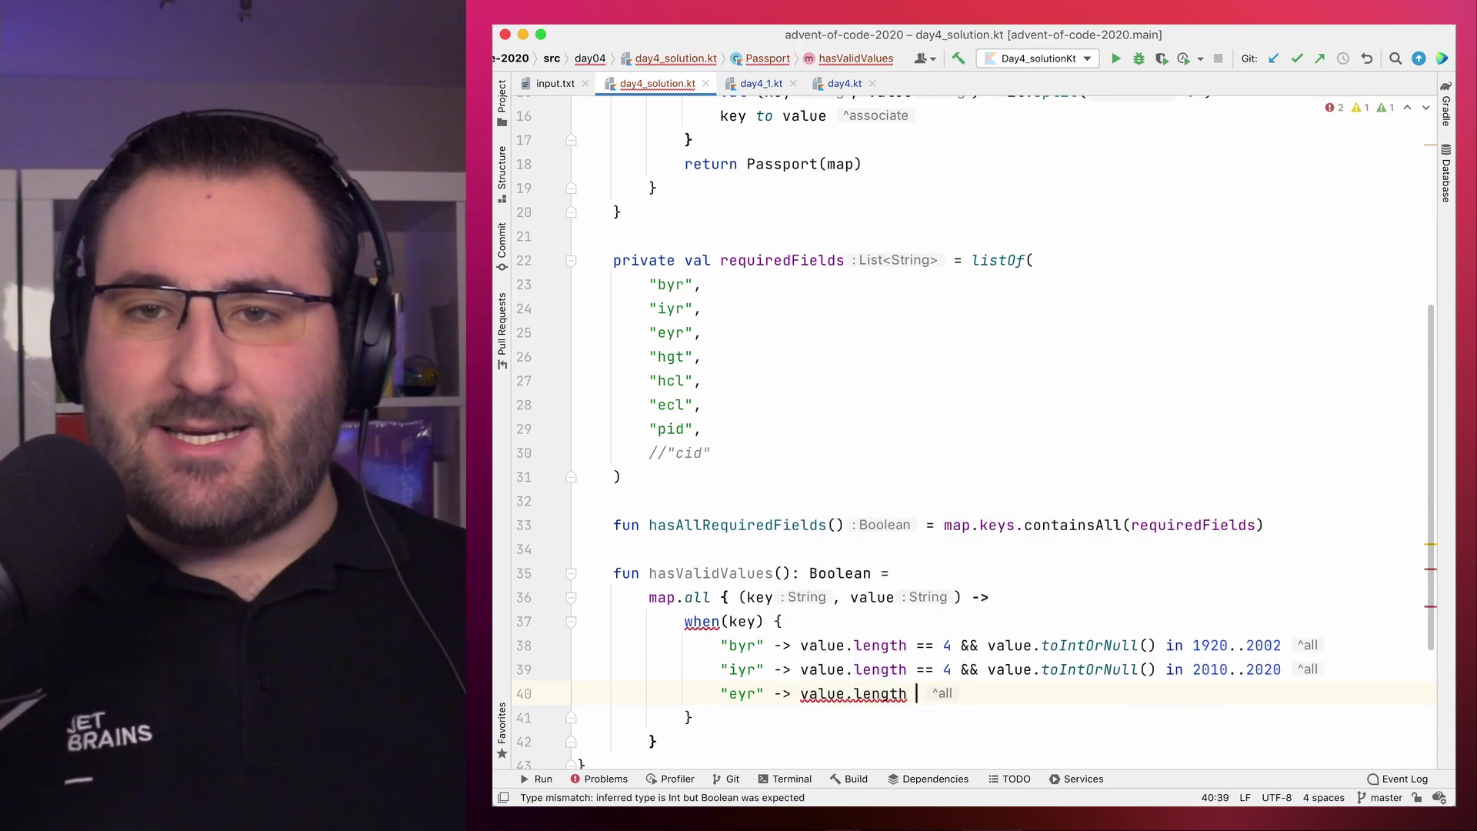
{"action": "type", "text": "== 4 && value.toIntOr"}
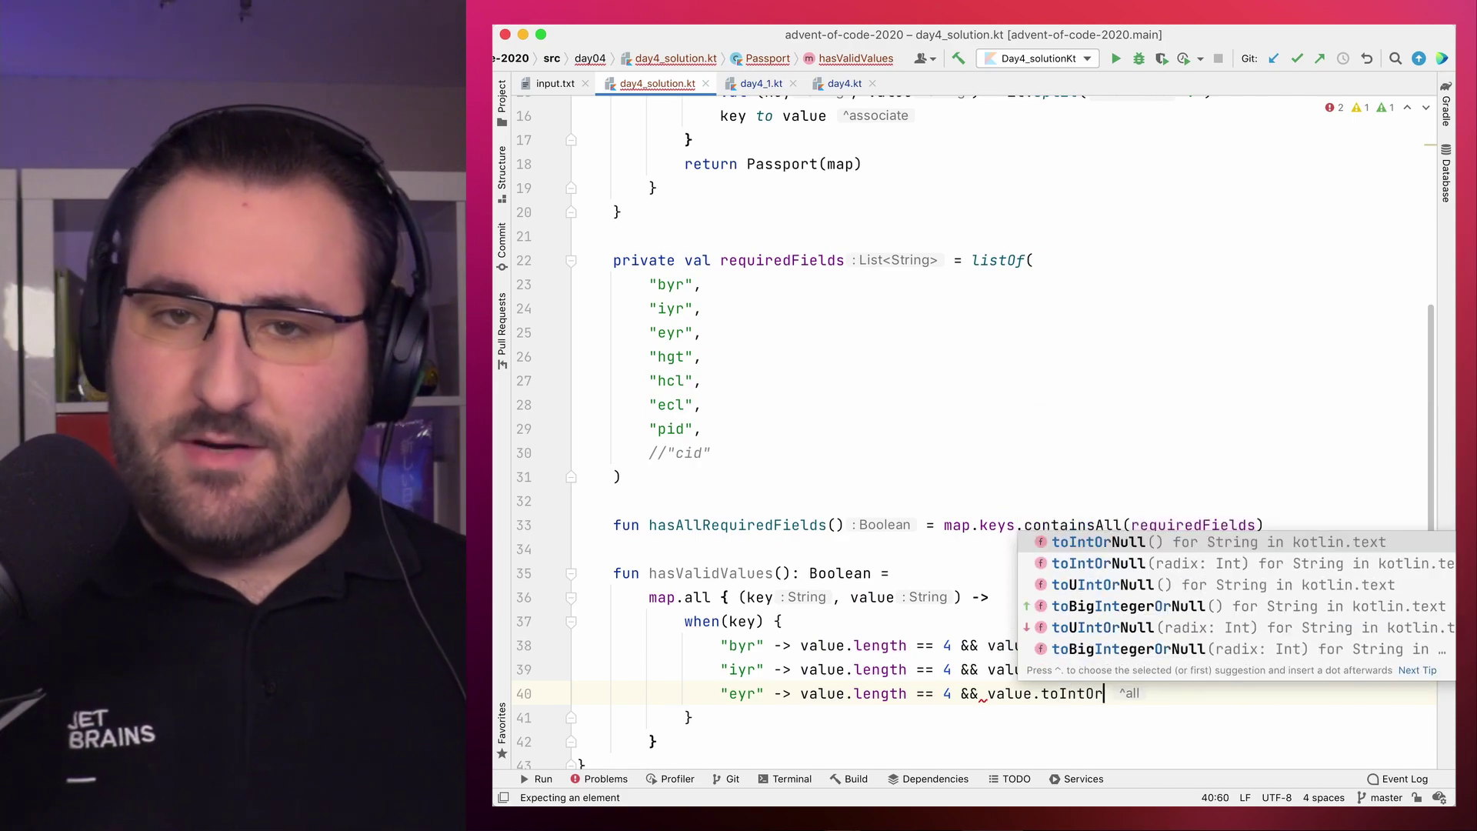
{"action": "key", "text": "Return"}
{"action": "type", "text": "in 2020..2030"}
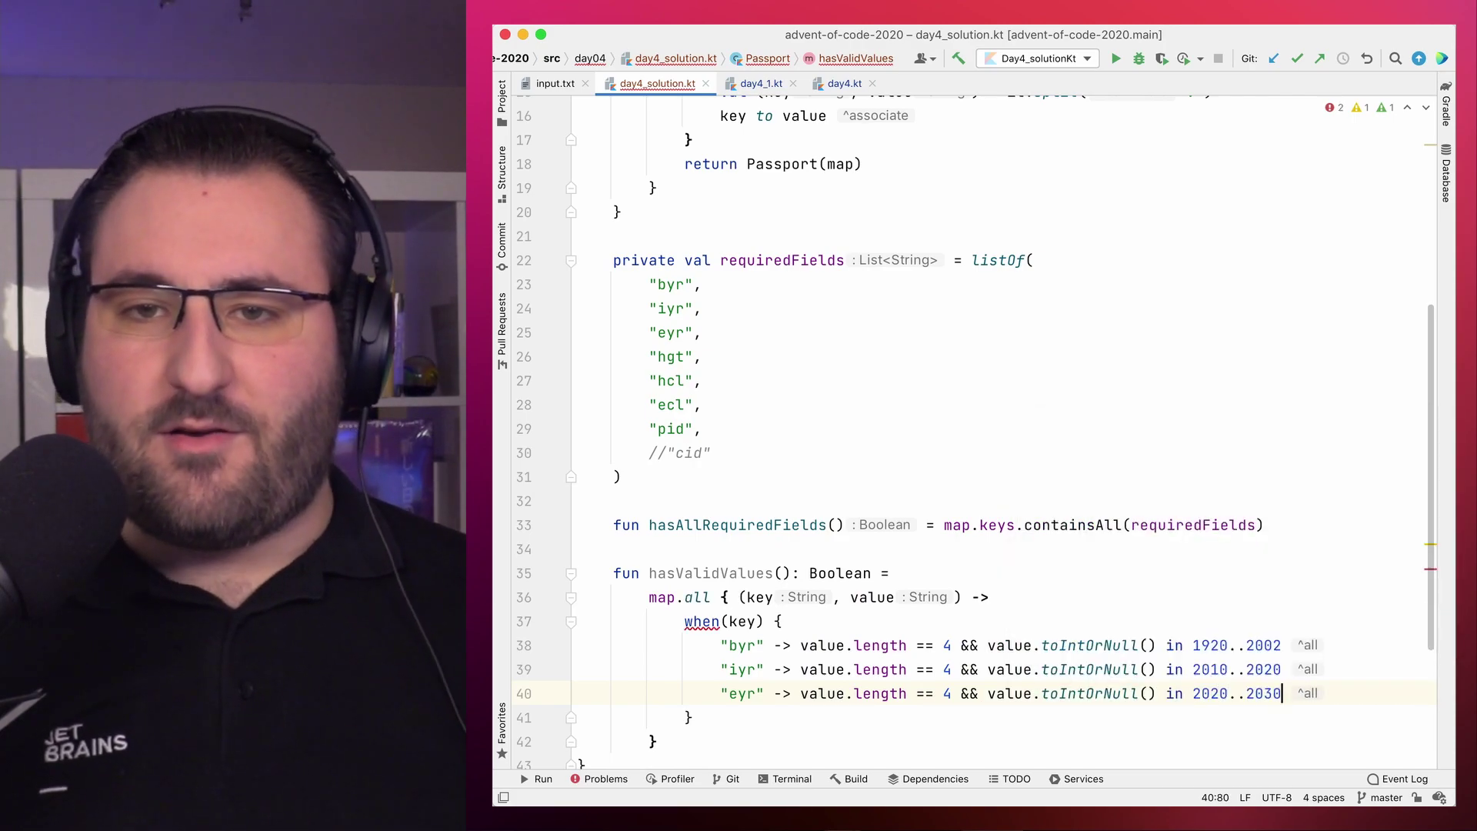
{"action": "key", "text": "Return"}
{"action": "type", "text": "\"pid\" -> val"}
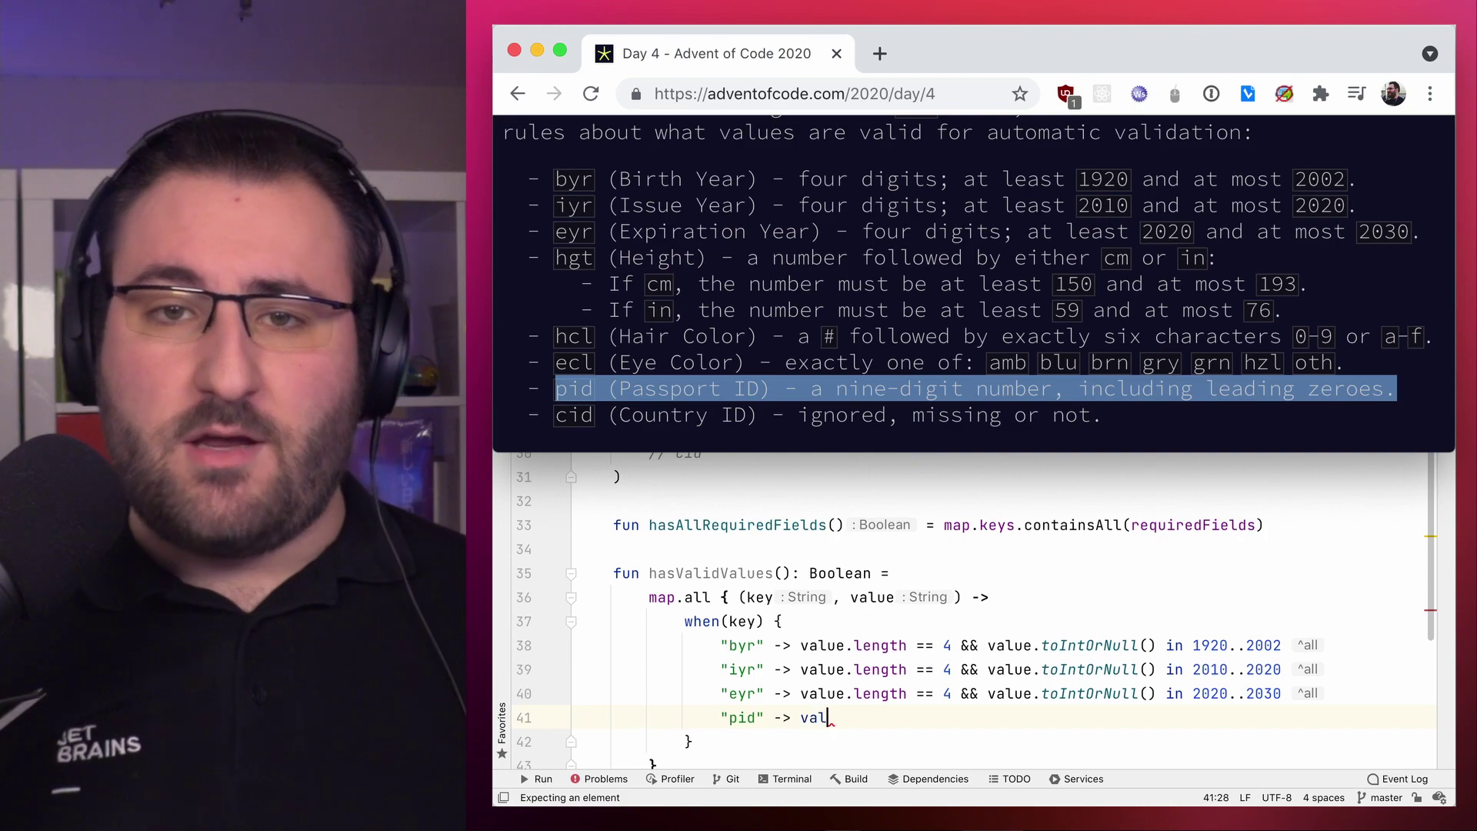
{"action": "type", "text": "ue.len"}
Step: Require pid to be nine digits and begin the ecl branch's setOf of allowed colours
{"action": "key", "text": "Return"}
{"action": "type", "text": "&&"}
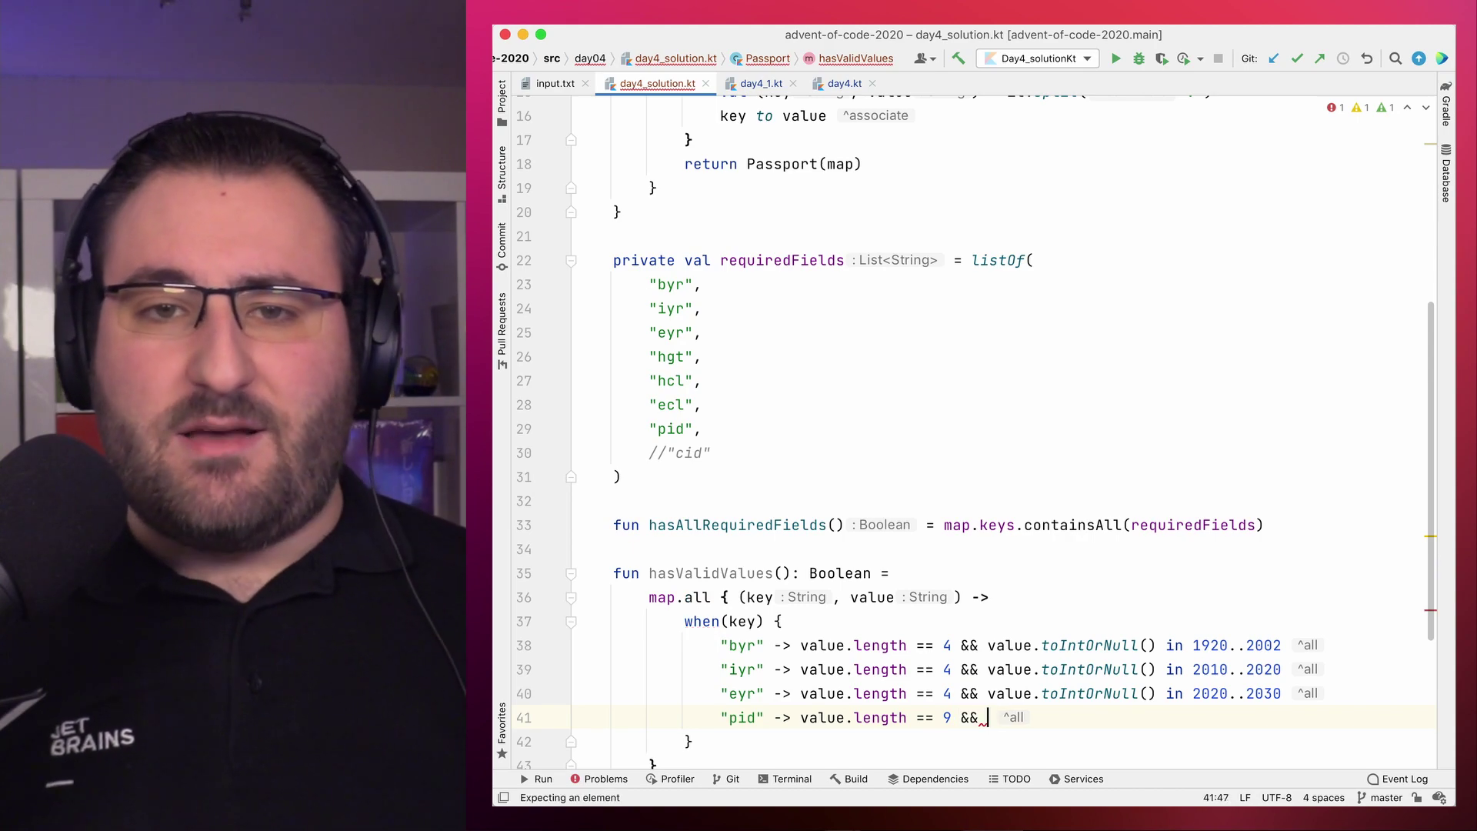
{"action": "type", "text": " value"}
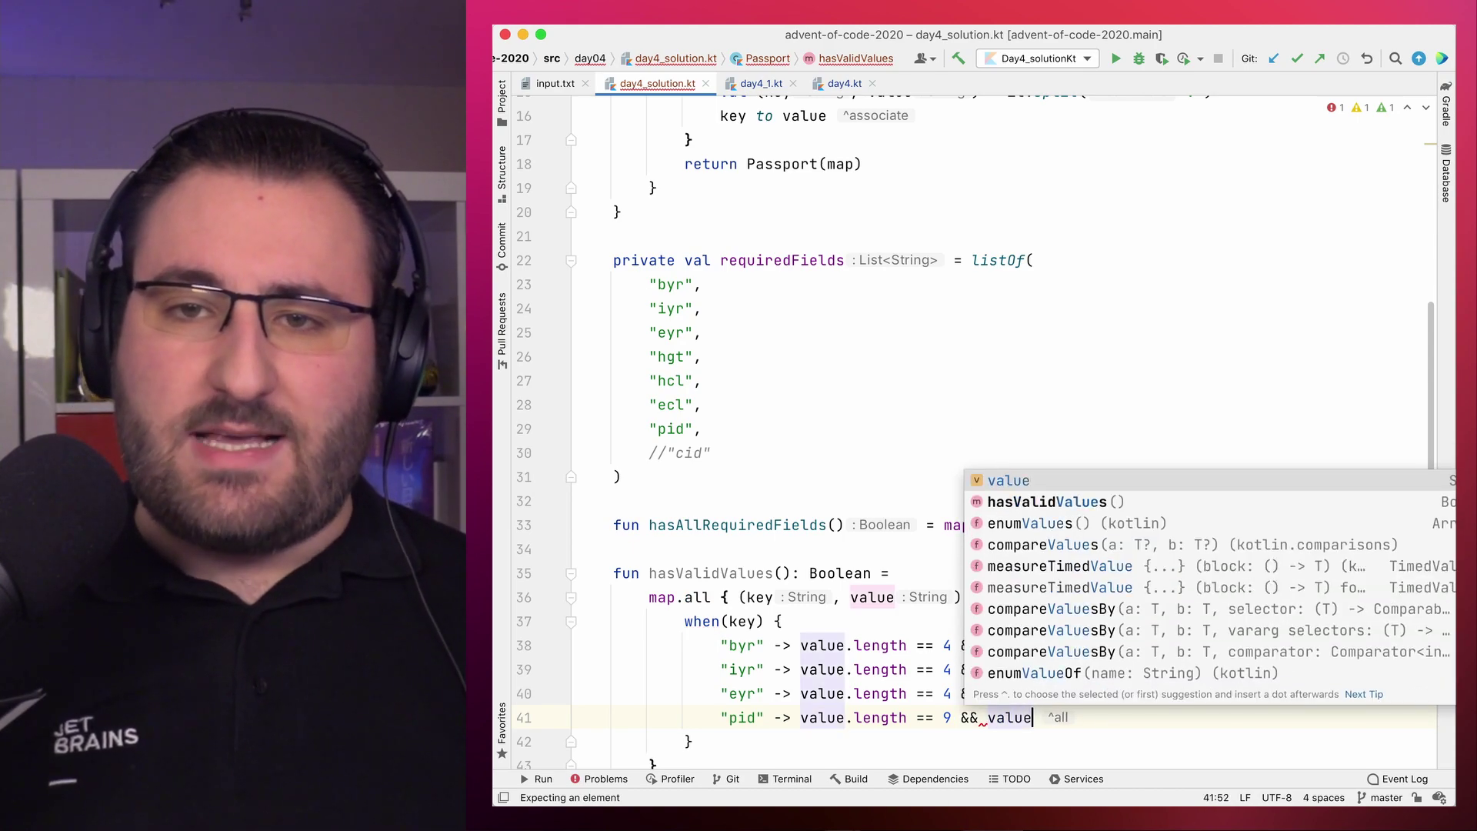
{"action": "type", "text": ".all("}
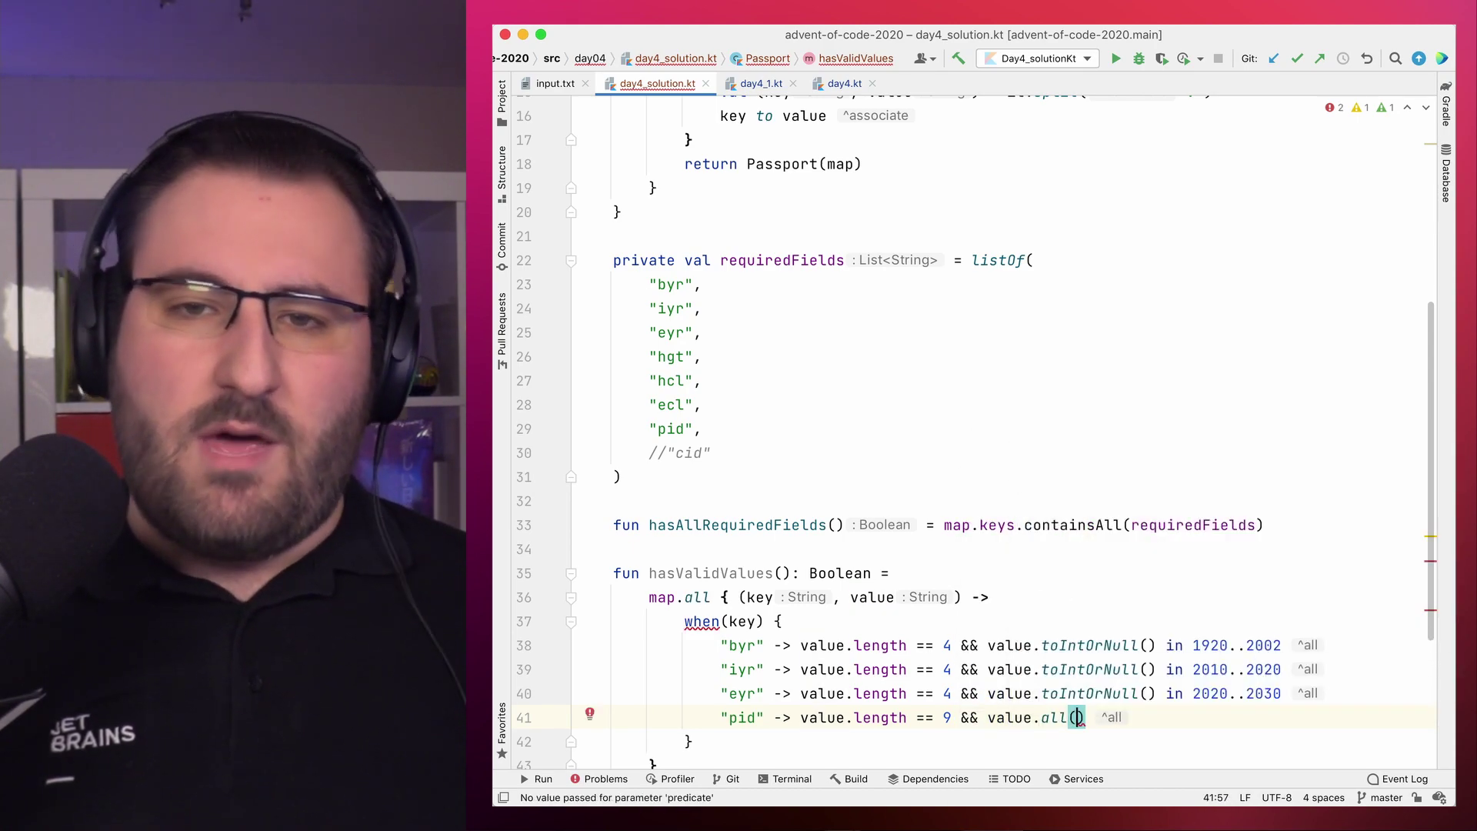
{"action": "type", "text": "Char::isD"}
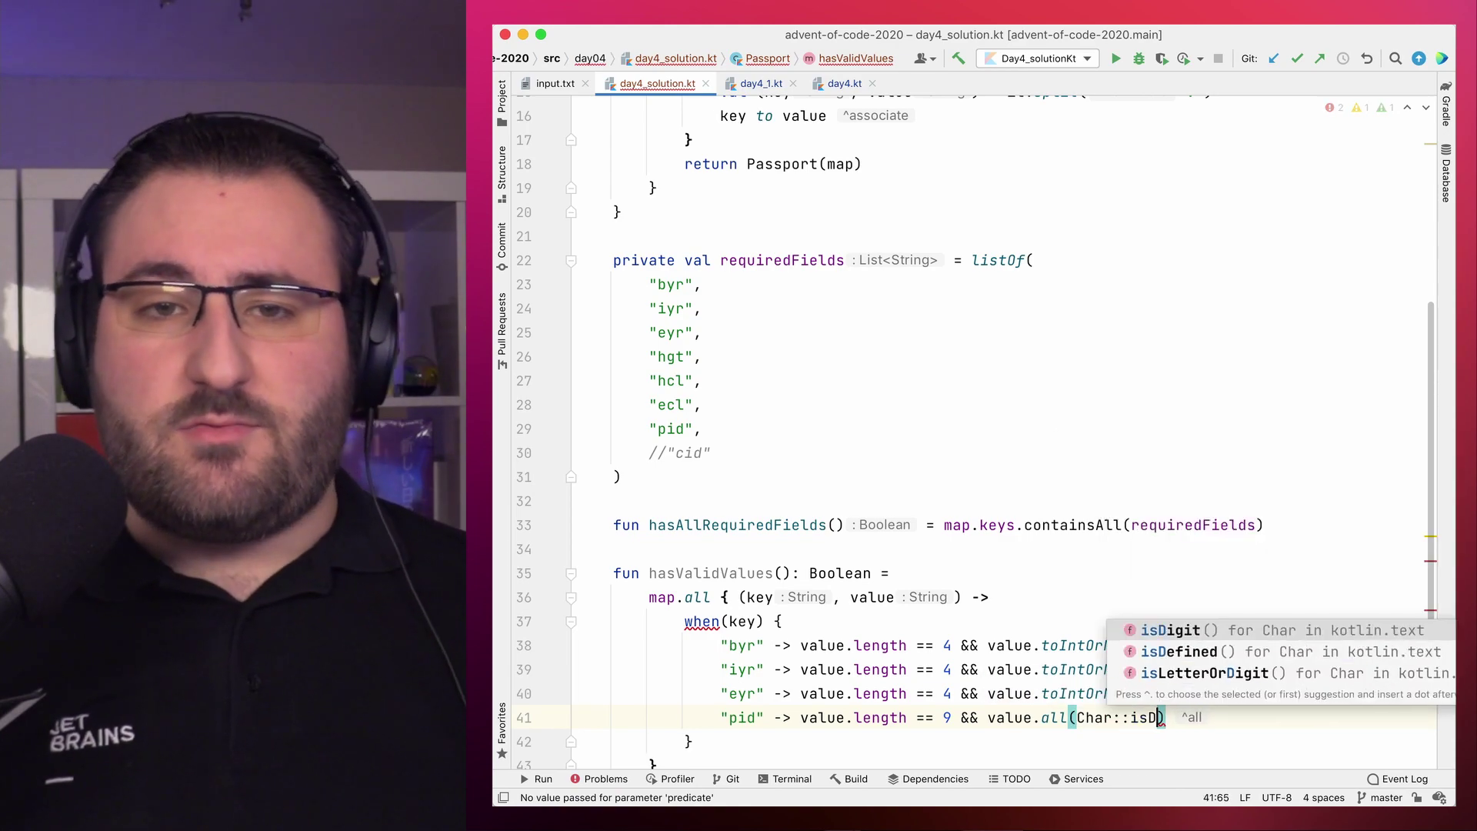
{"action": "type", "text": "igit)"}
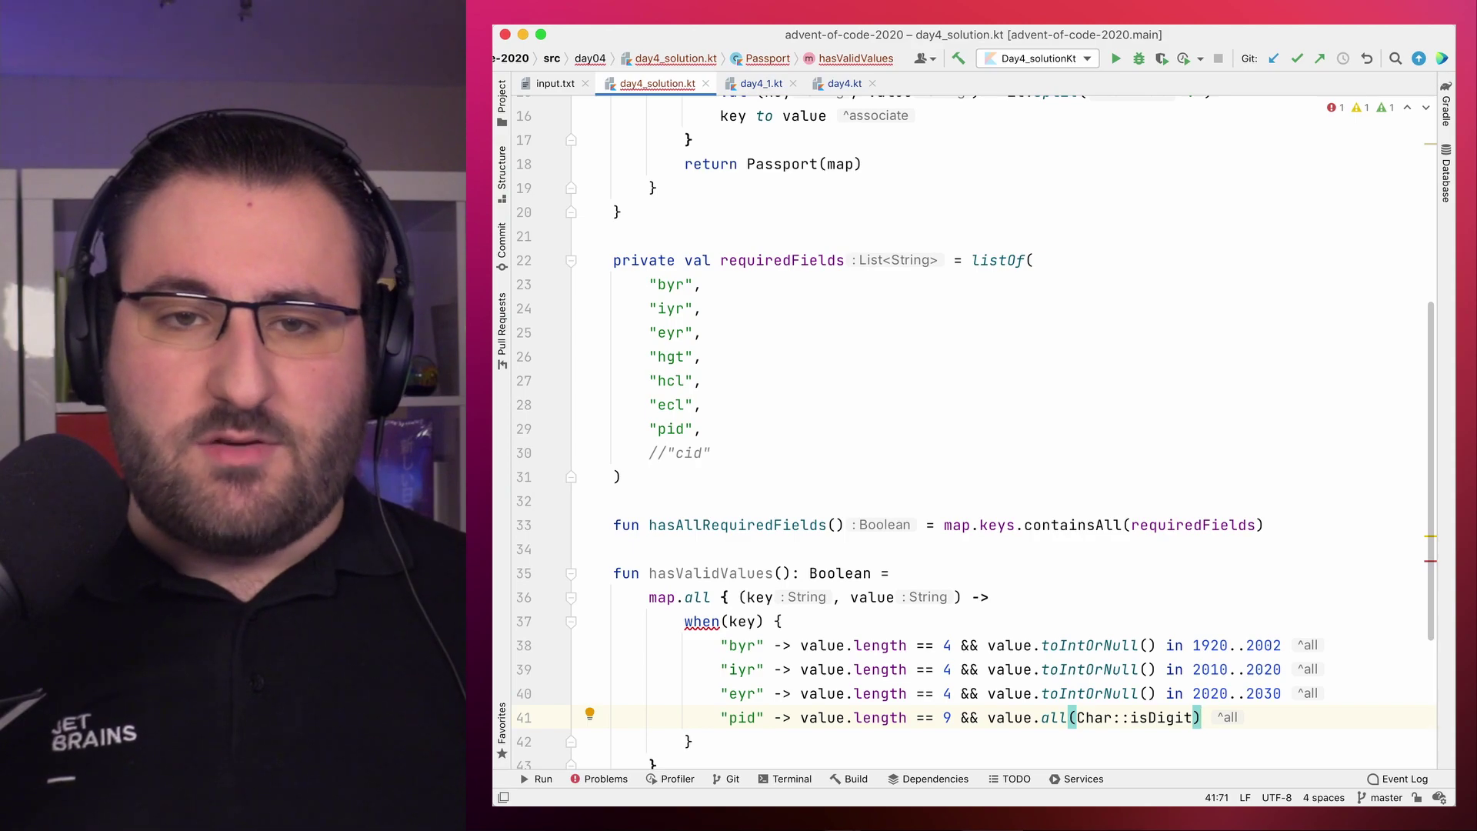
{"action": "key", "text": "Return"}
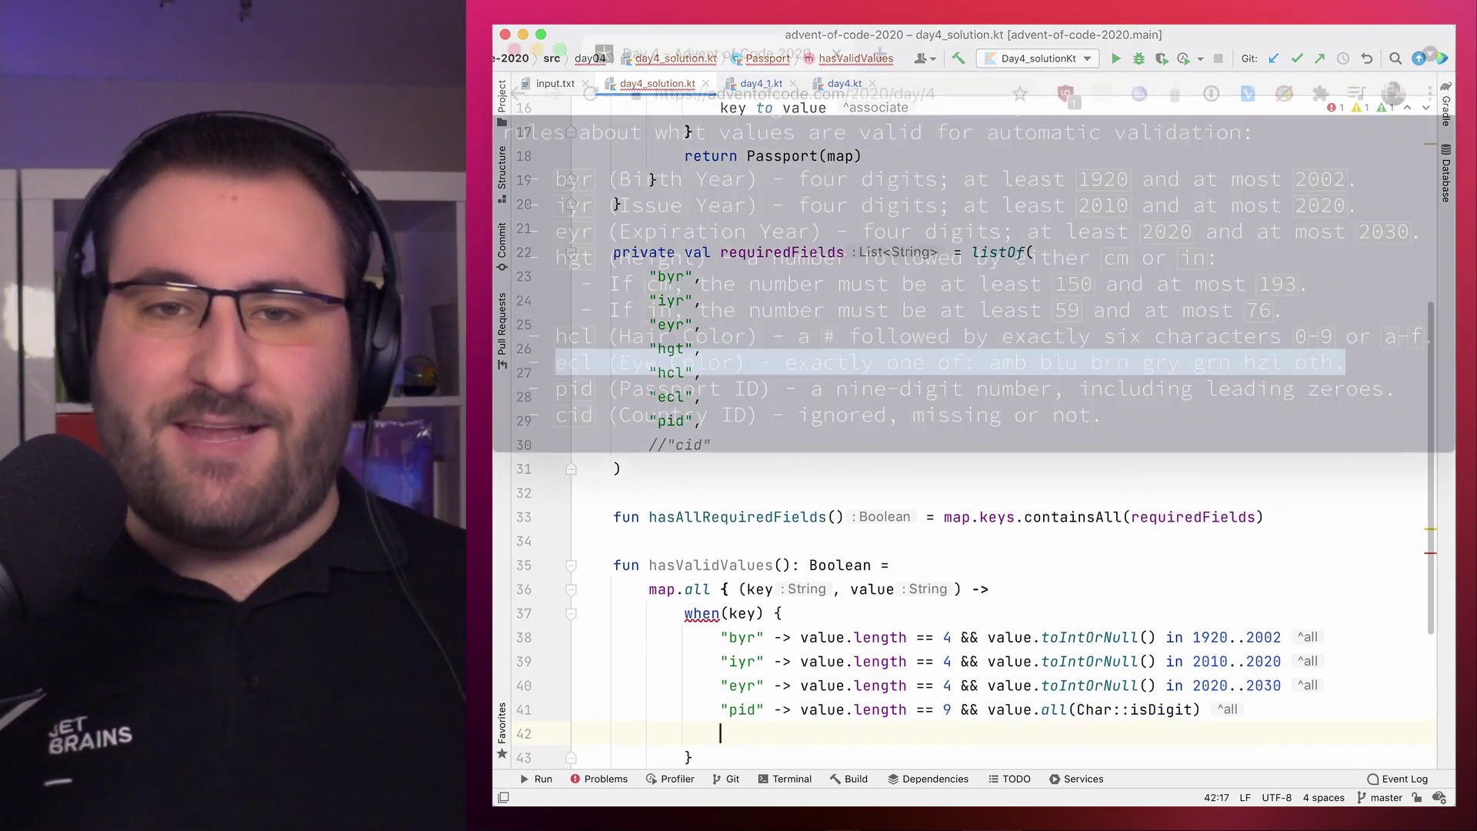
{"action": "type", "text": "\"\"ecl\" -> value "}
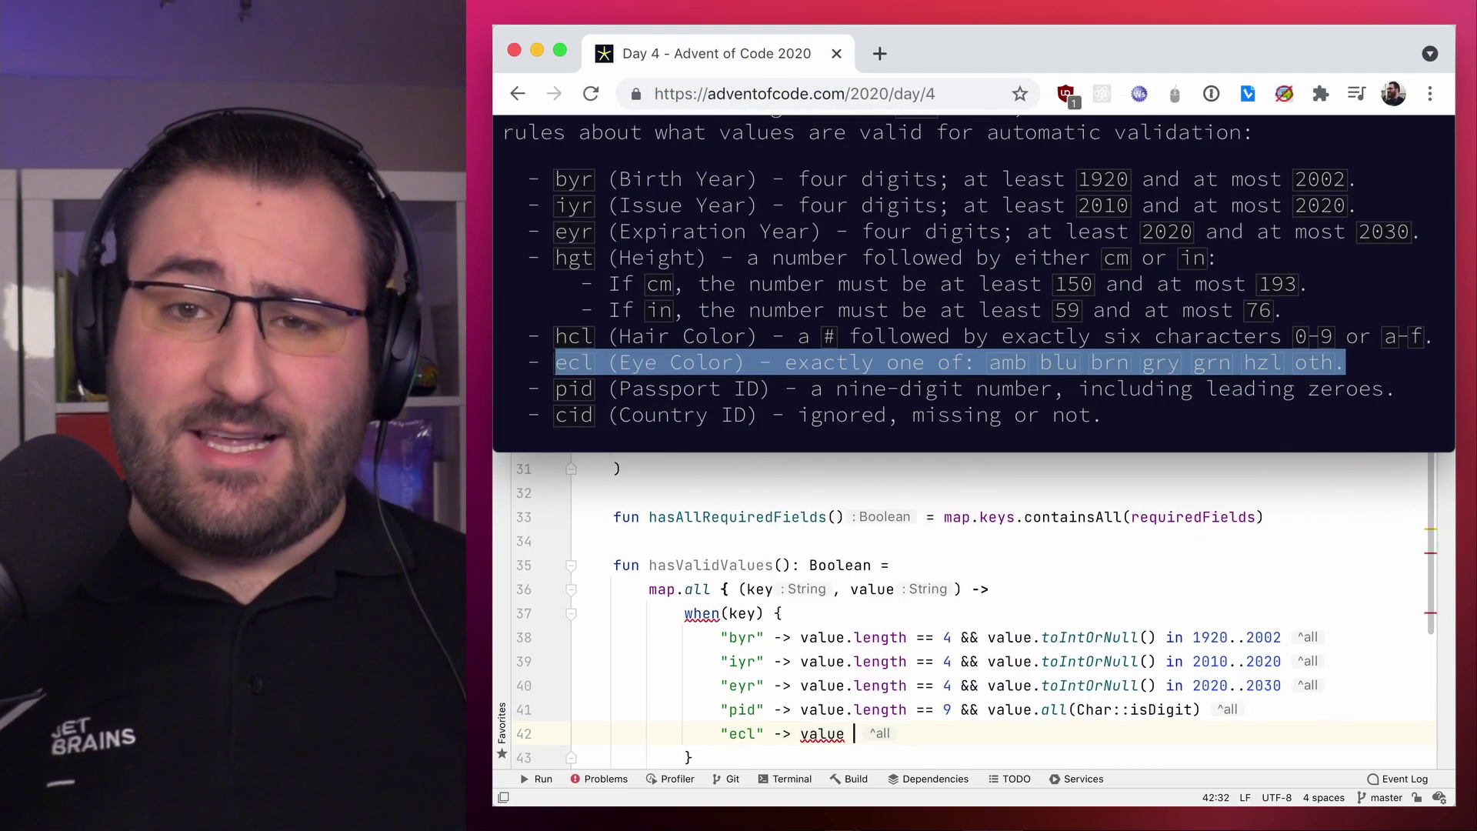
{"action": "type", "text": "in setOf("}
{"action": "key", "text": "Return"}
{"action": "type", "text": "\"amb\","}
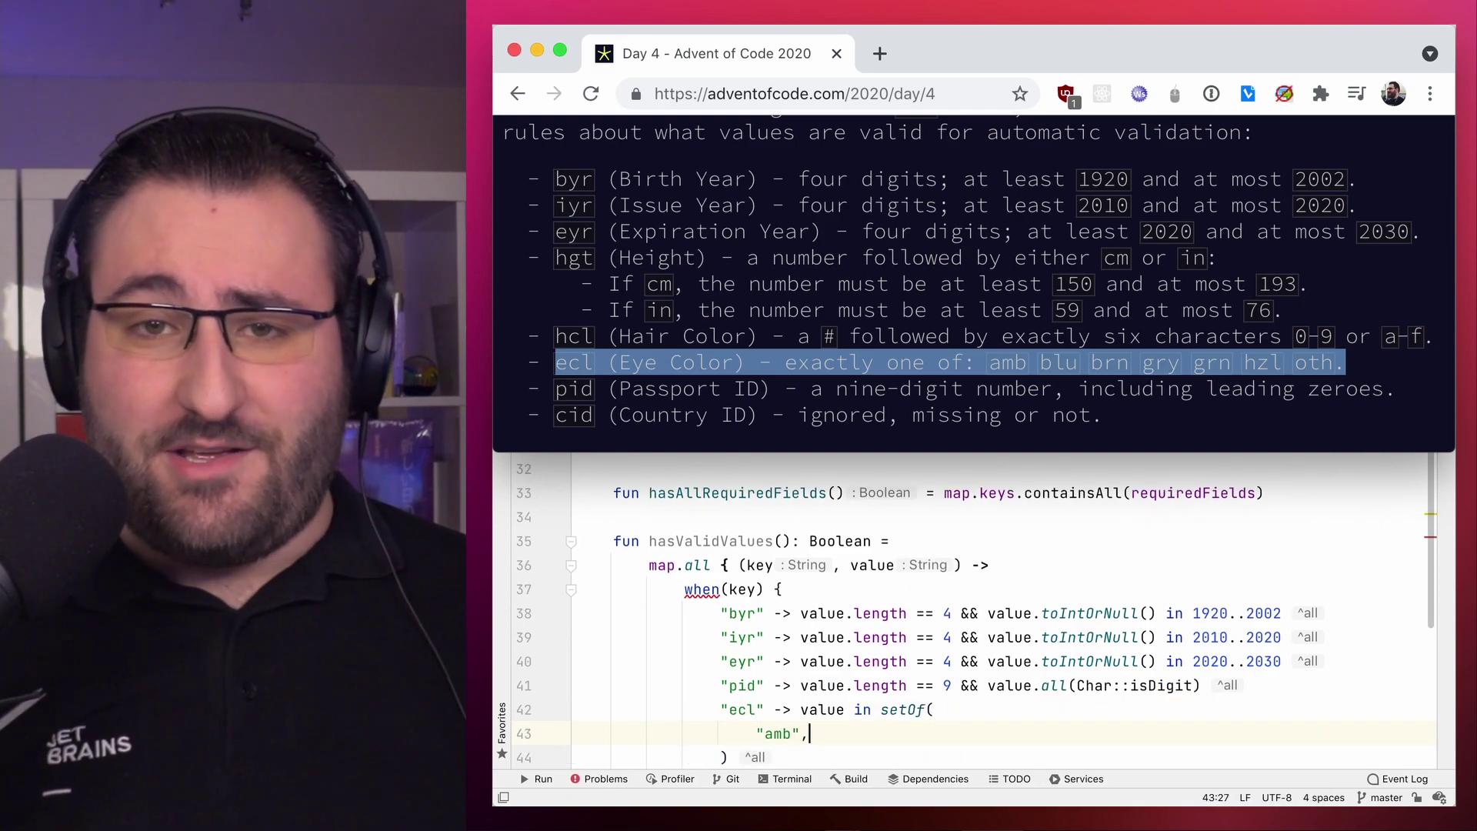
{"action": "key", "text": "Return"}
{"action": "type", "text": "\"blu\","}
Step: Fill the ecl set with the eye colours blu, brn, gry, grn, hzl and oth
{"action": "key", "text": "Return"}
{"action": "type", "text": "\"brn\","}
{"action": "key", "text": "Return"}
{"action": "type", "text": "\"gry\","}
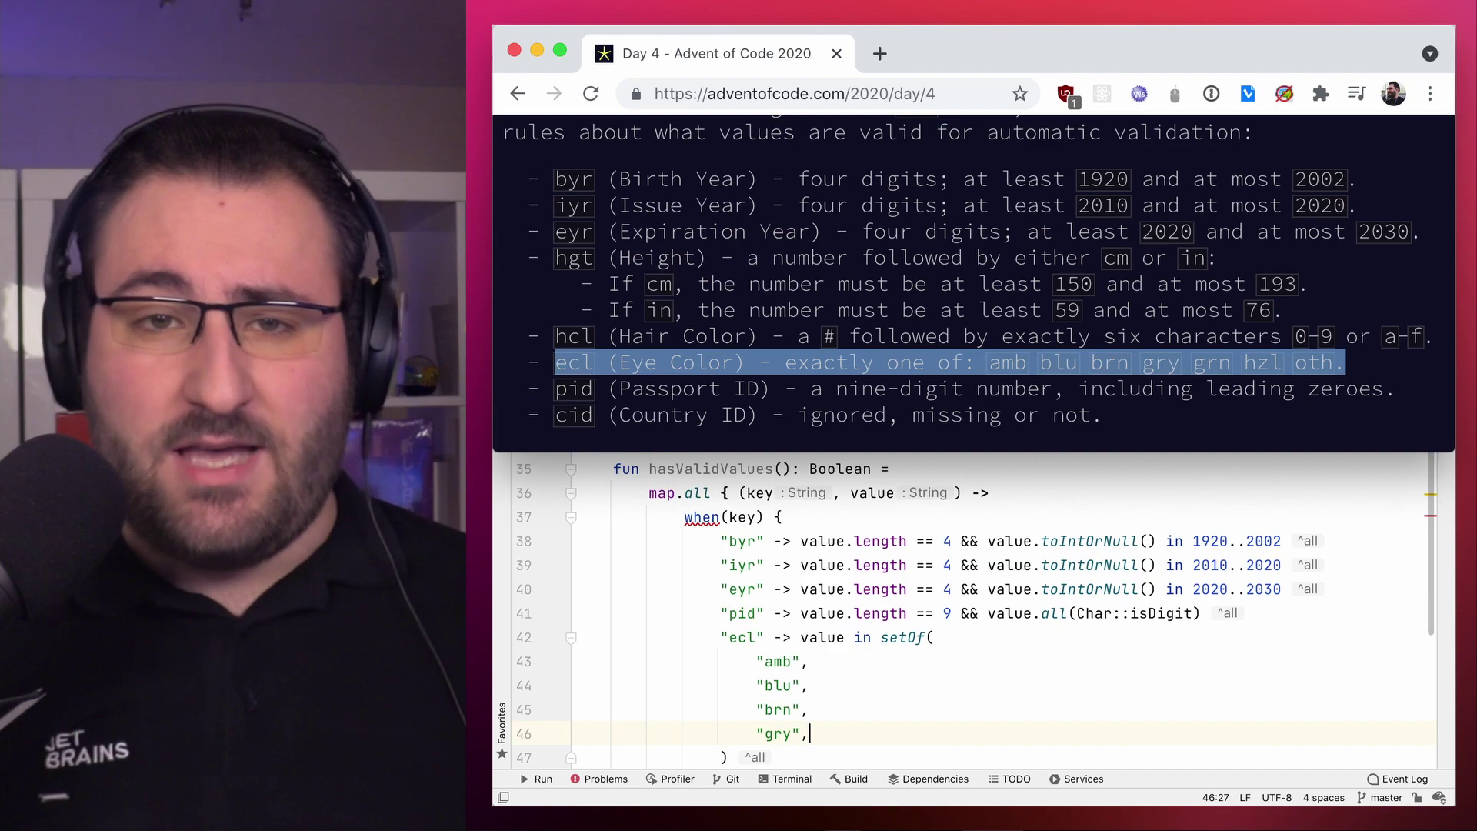
{"action": "key", "text": "Return"}
{"action": "type", "text": "\"grn\","}
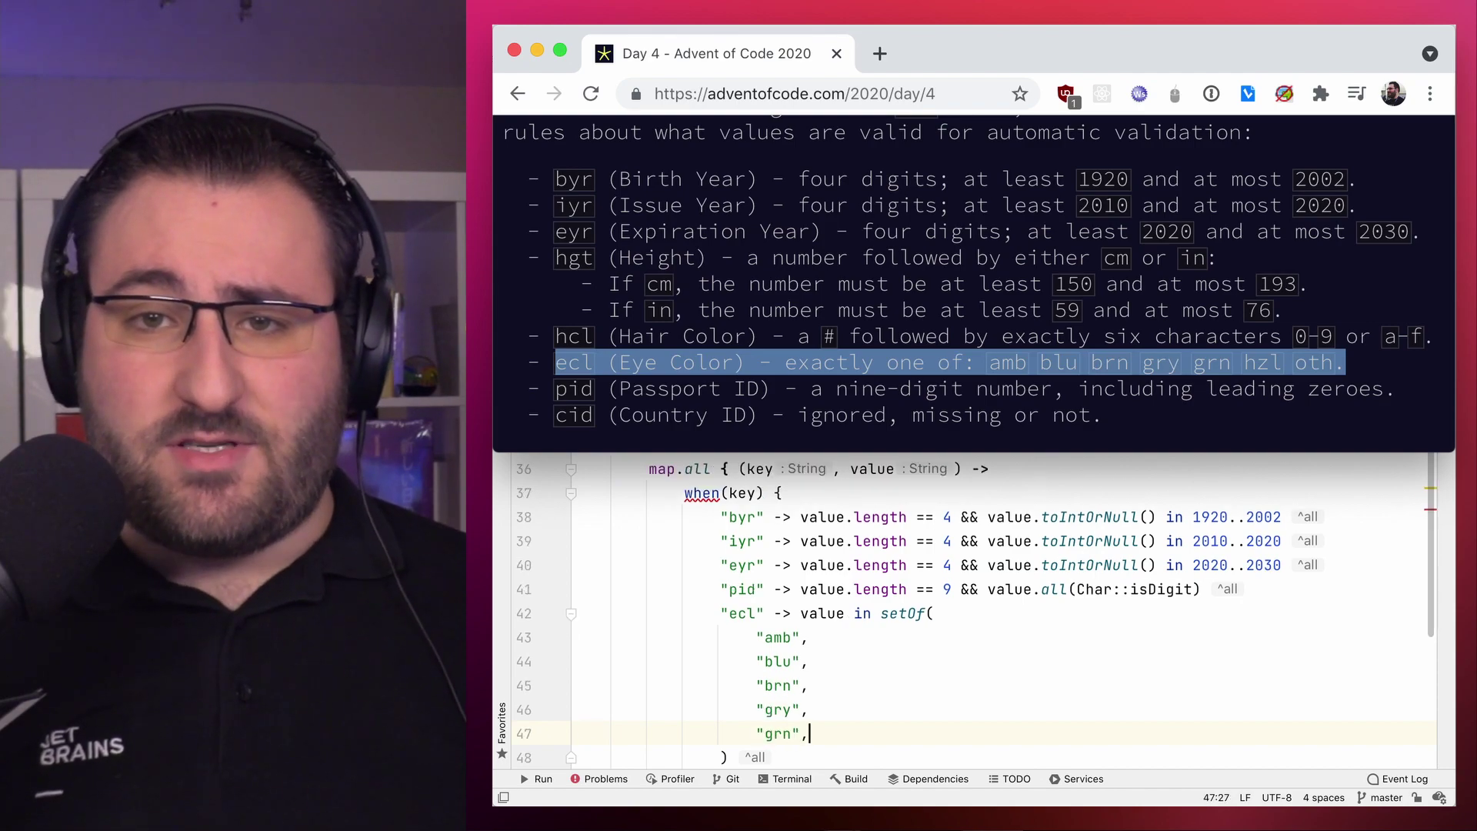
{"action": "key", "text": "Return"}
{"action": "type", "text": "\""}
{"action": "type", "text": ","}
{"action": "key", "text": "Return"}
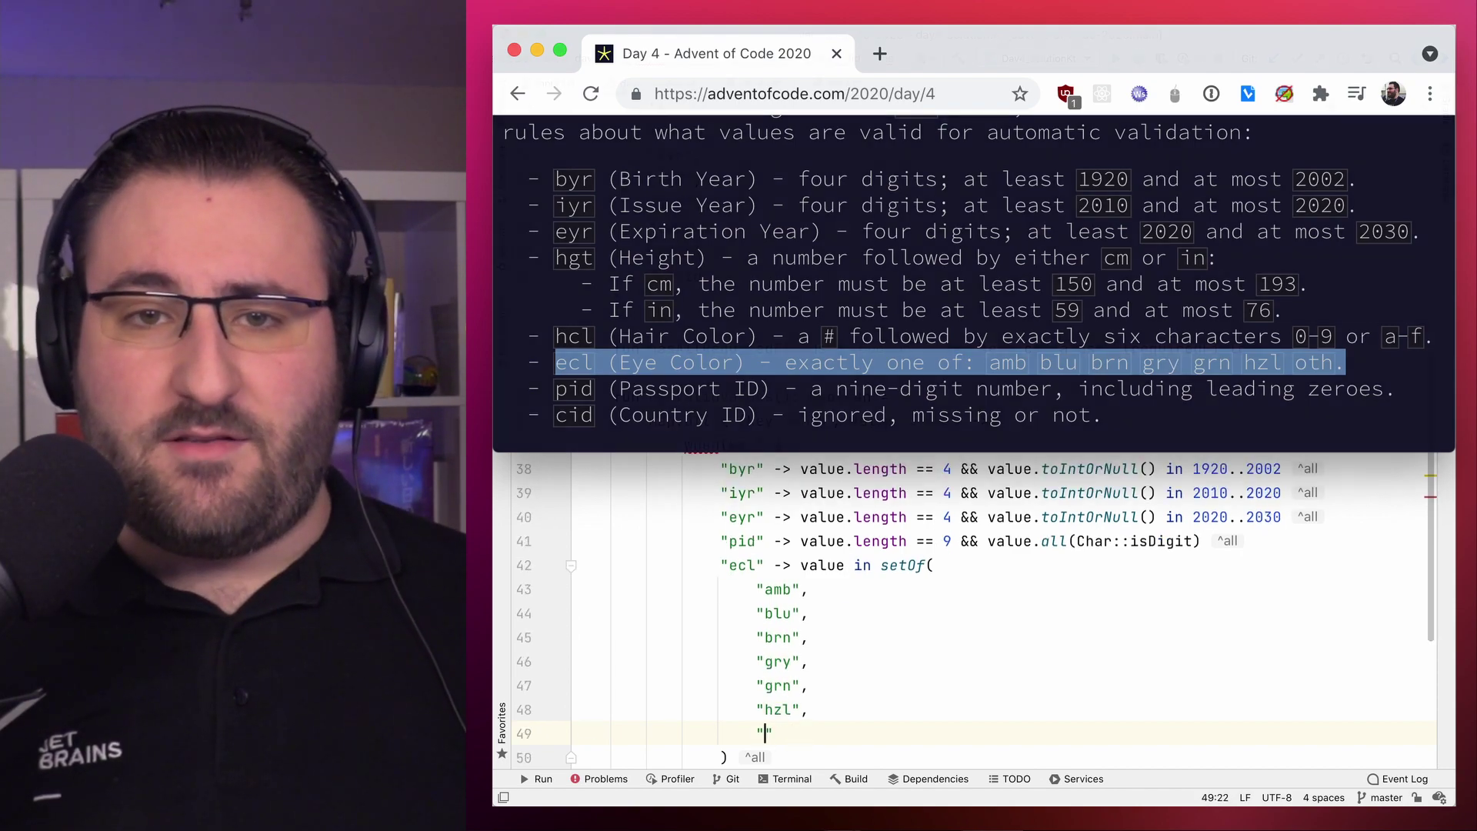
{"action": "type", "text": "\"oth\","}
{"action": "key", "text": "Down"}
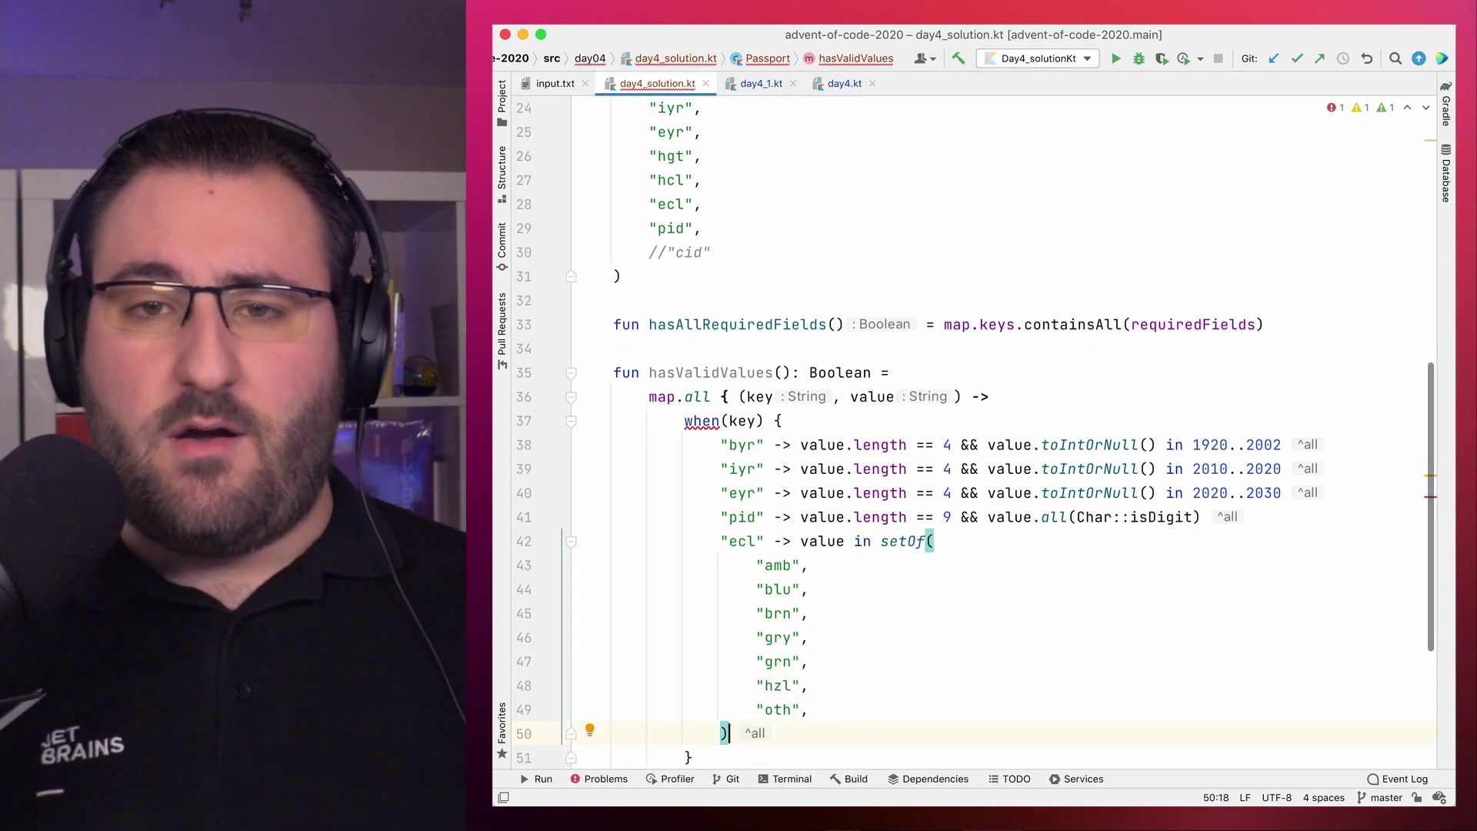
{"action": "key", "text": "Return"}
{"action": "type", "text": "\""}
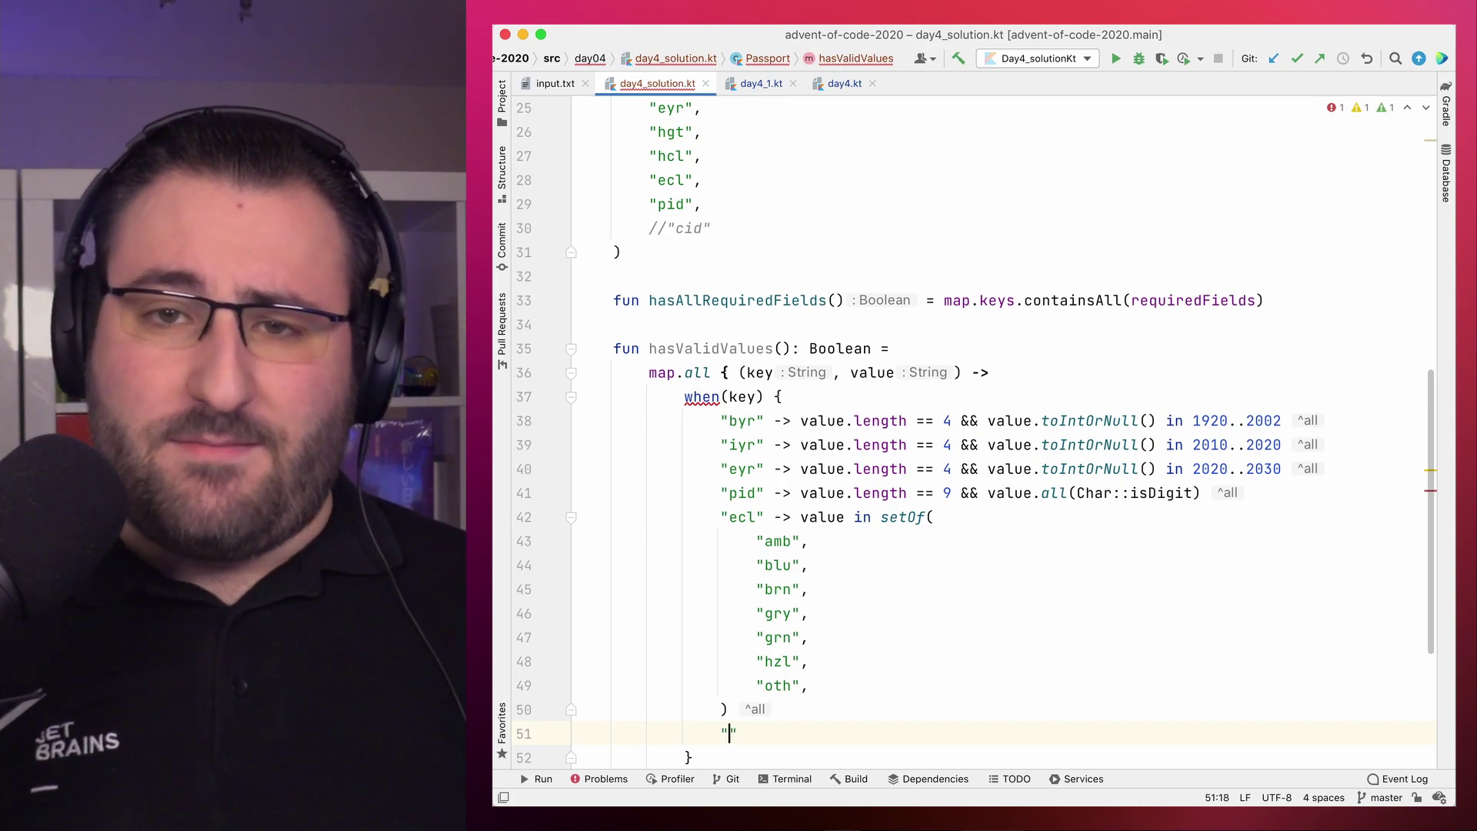
{"action": "type", "text": "hgt\" -"}
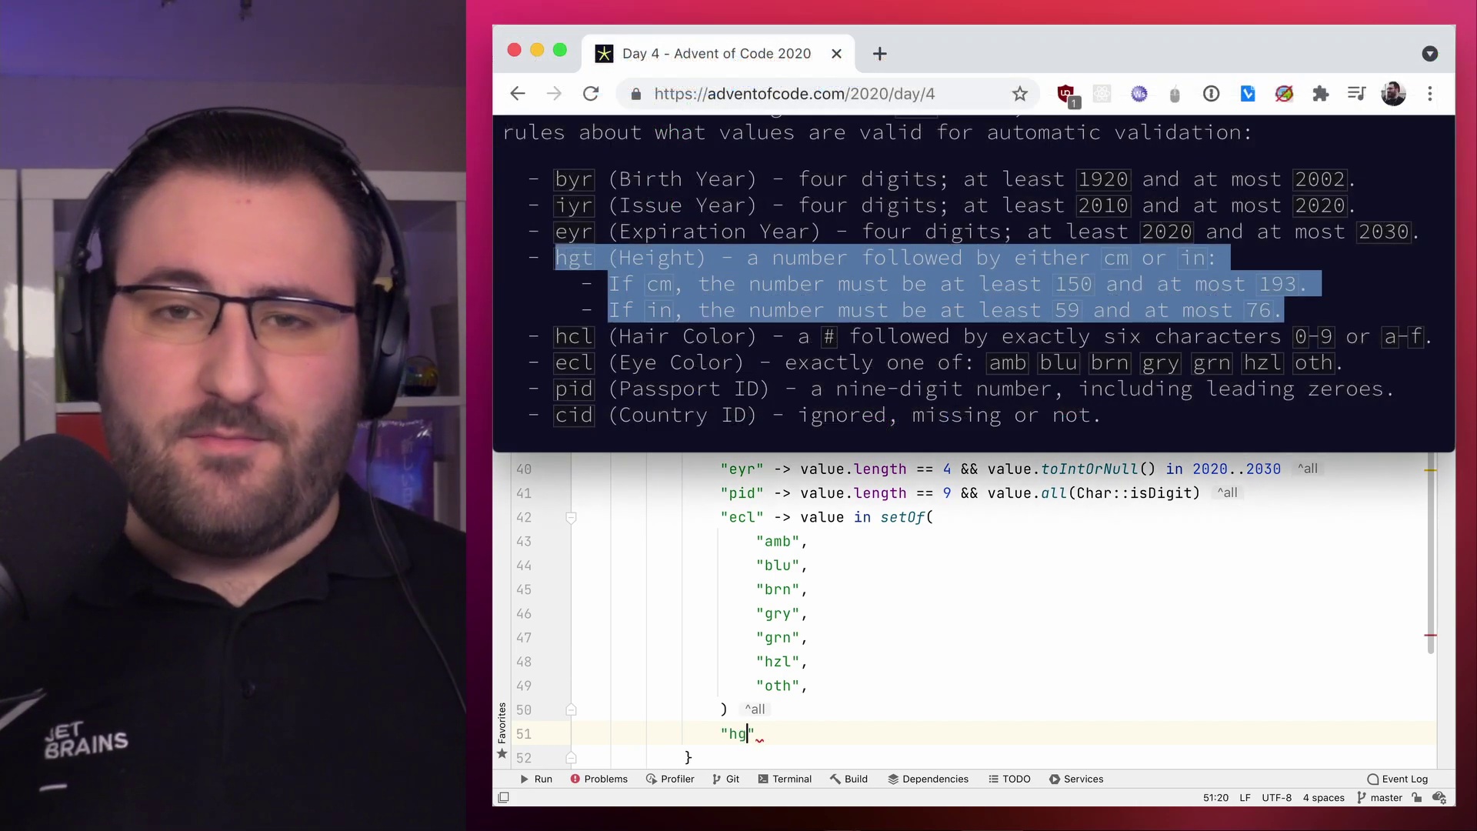
{"action": "type", "text": ">"}
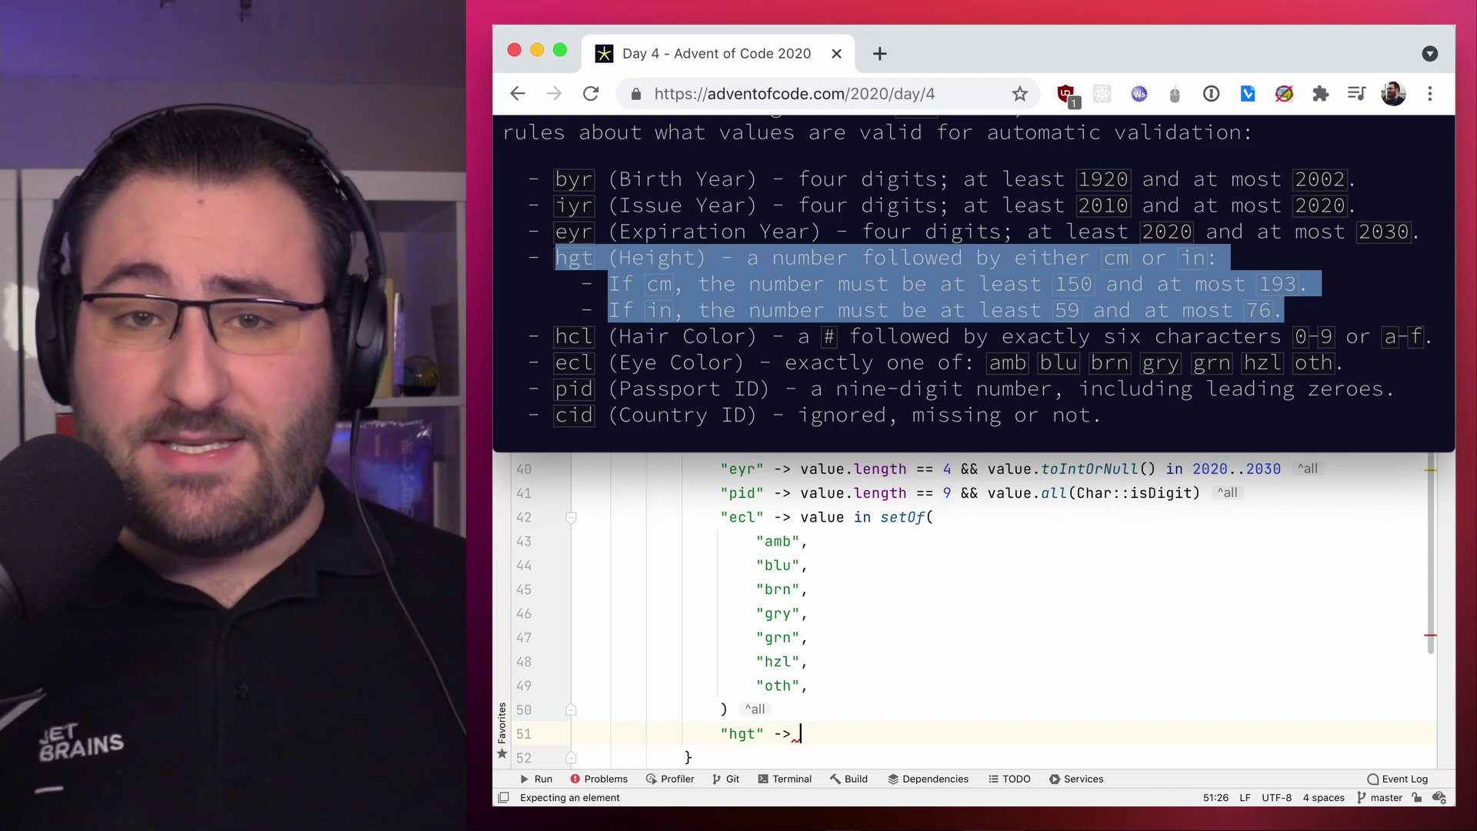
{"action": "type", "text": " when(value.takeLast"}
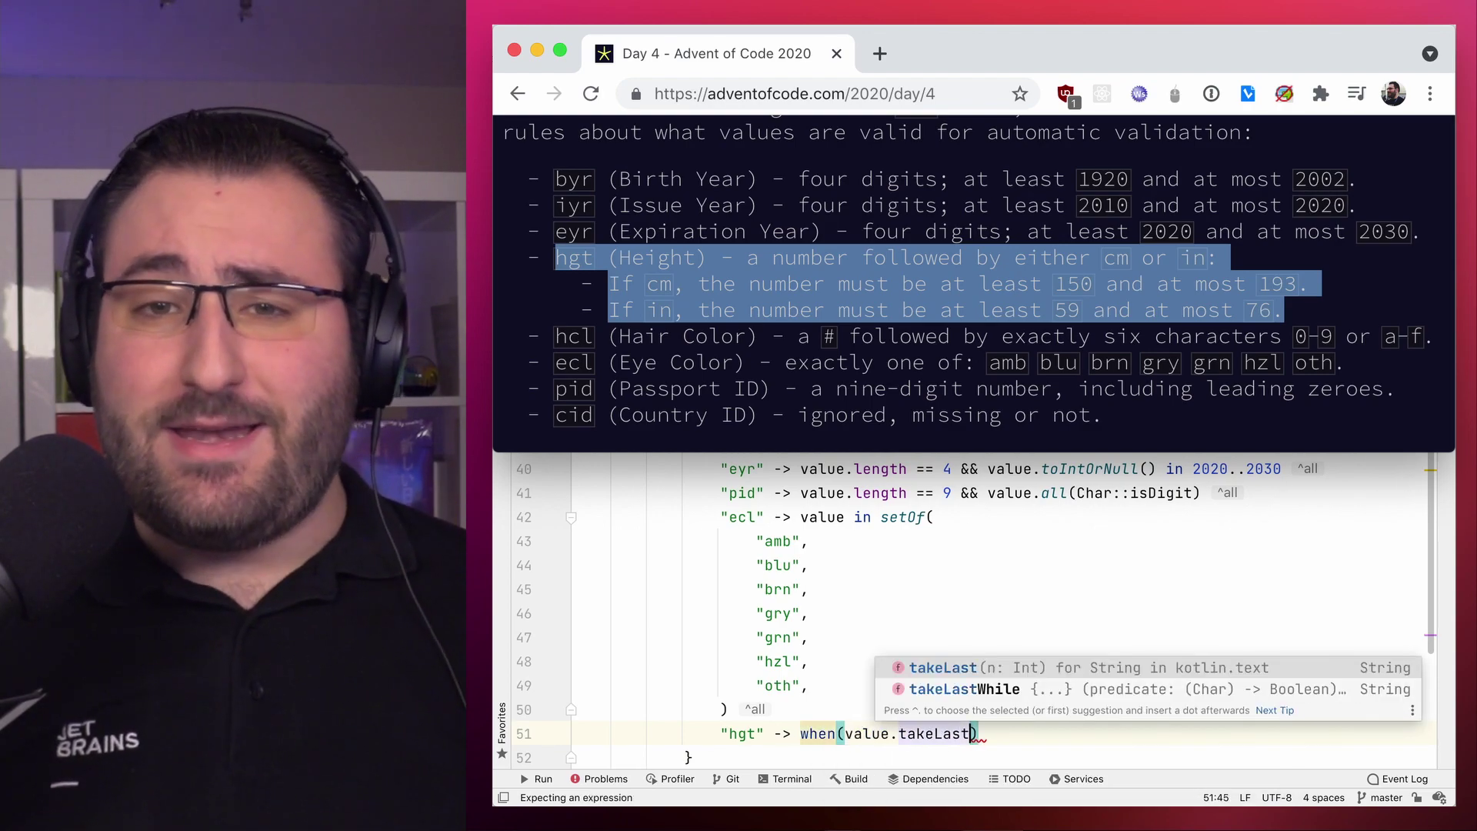
{"action": "type", "text": "(2))"}
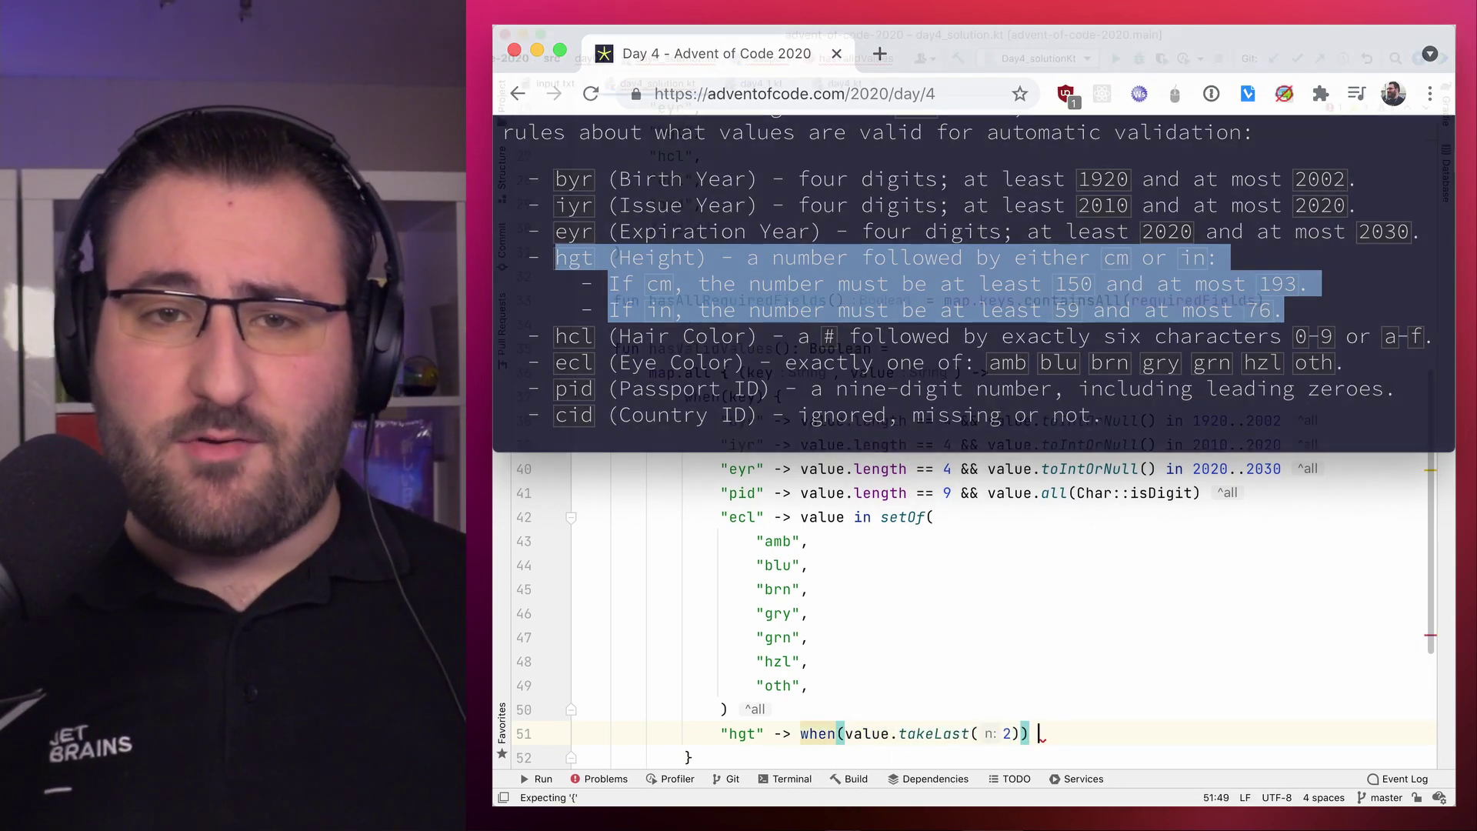
{"action": "type", "text": " {"}
Step: Add the hgt branch: cm in 150..193, in in 59..76, else false
{"action": "key", "text": "Return"}
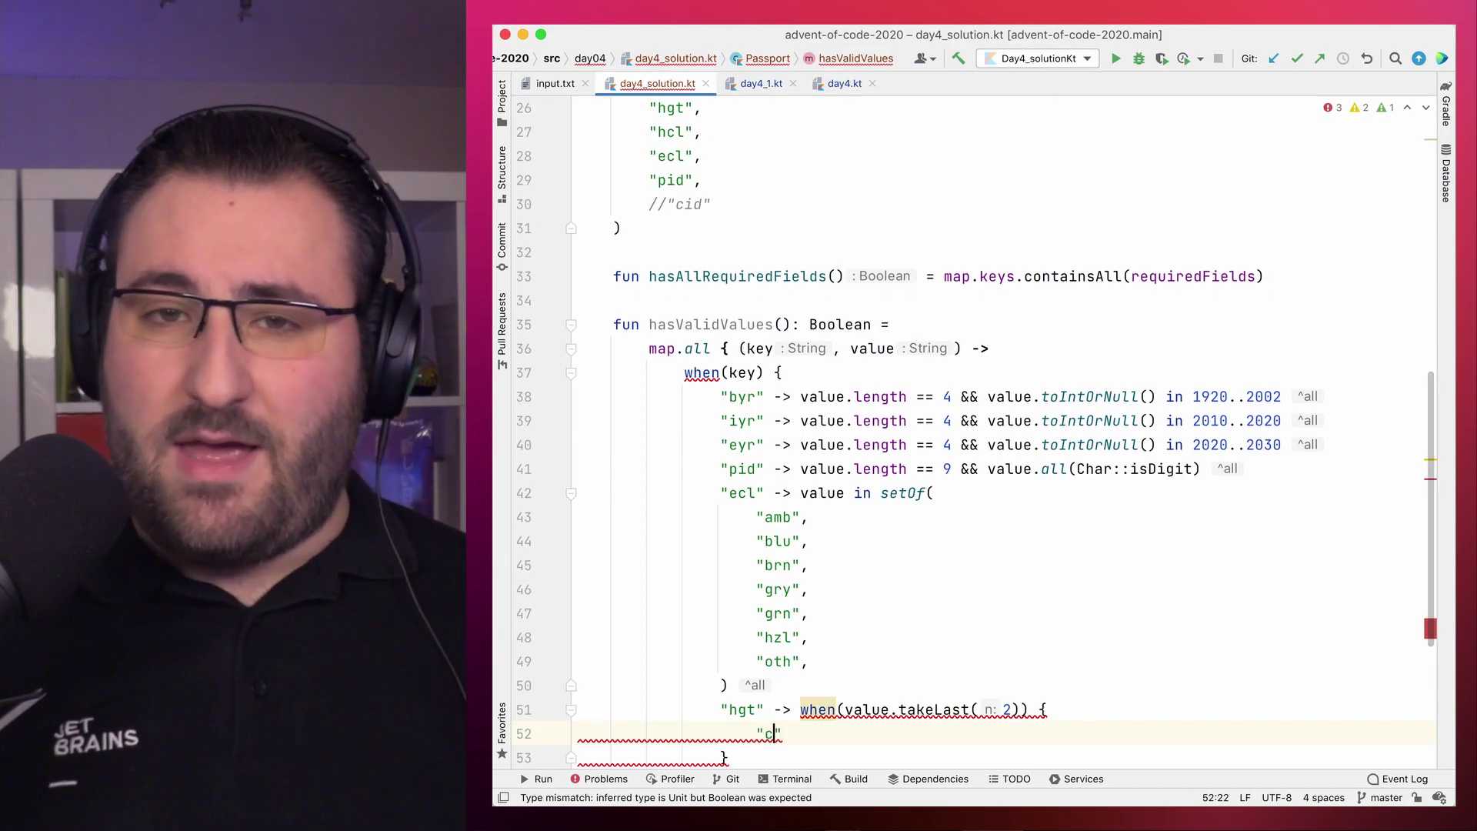
{"action": "type", "text": " -> value."}
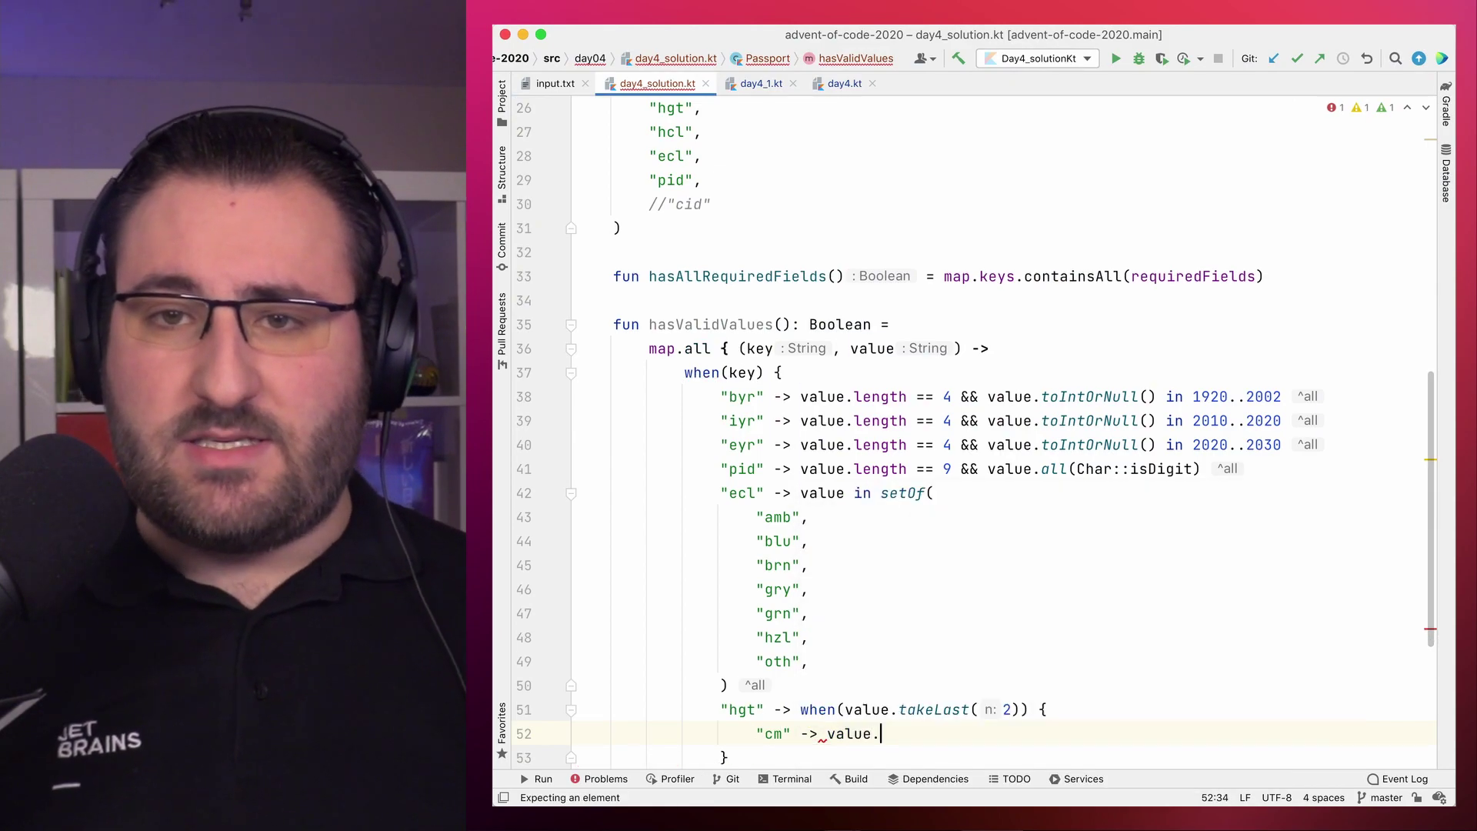
{"action": "type", "text": "removeS"}
{"action": "key", "text": "Return"}
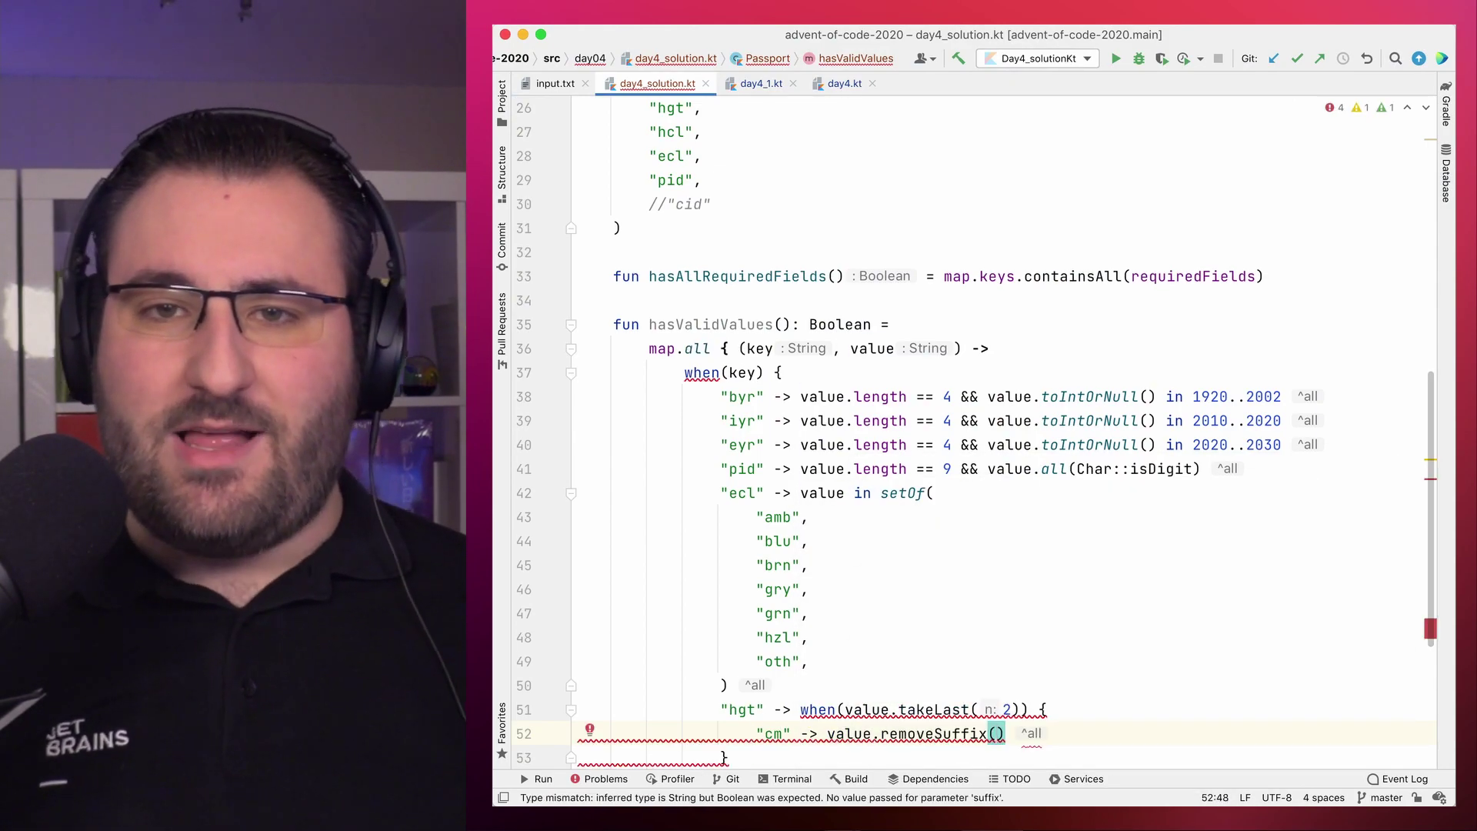
{"action": "type", "text": "\""}
{"action": "type", "text": ")."}
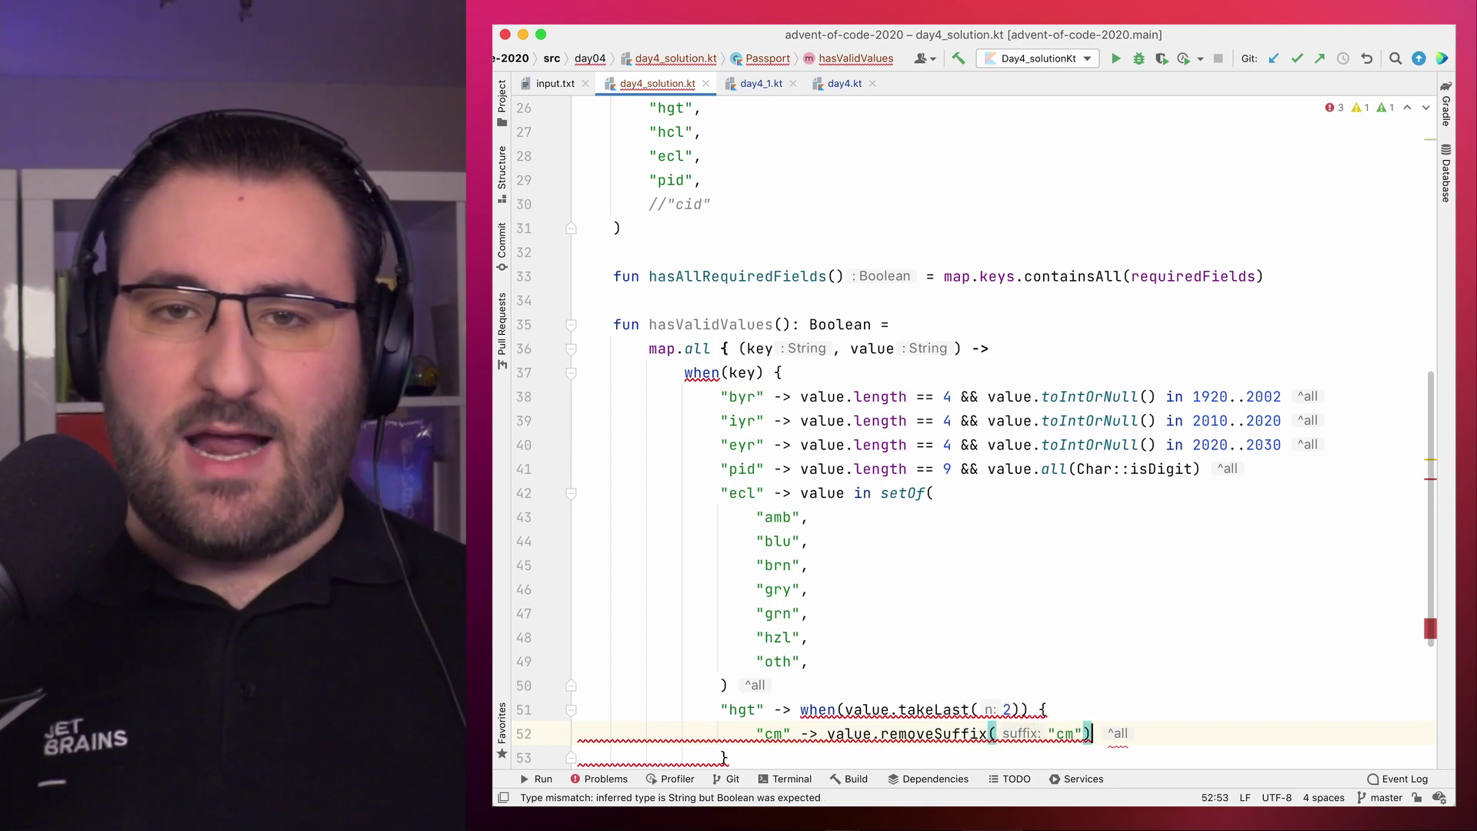
{"action": "type", "text": "toIntOrn"}
{"action": "key", "text": "Return"}
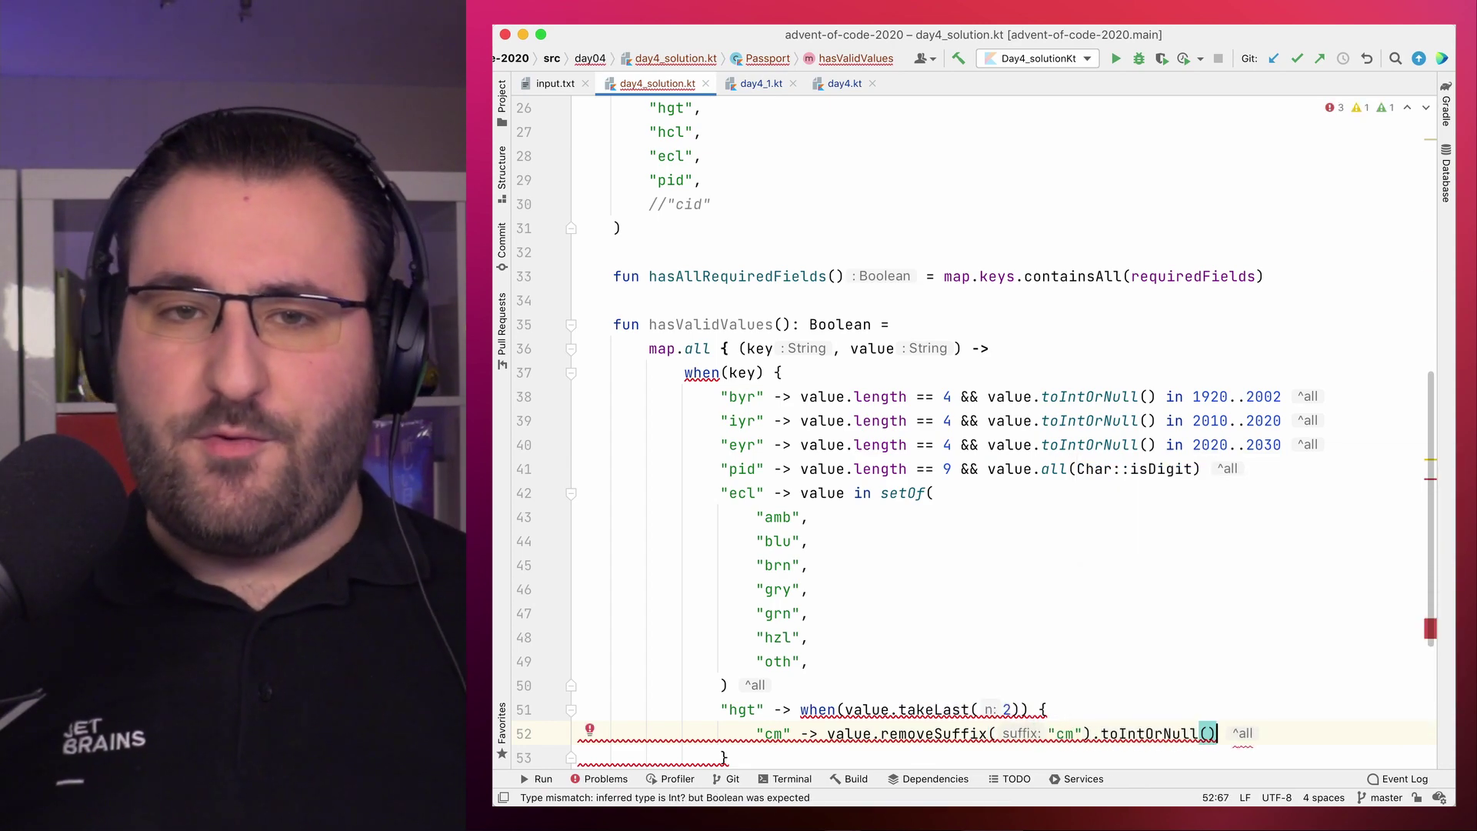
{"action": "type", "text": " in 150.."}
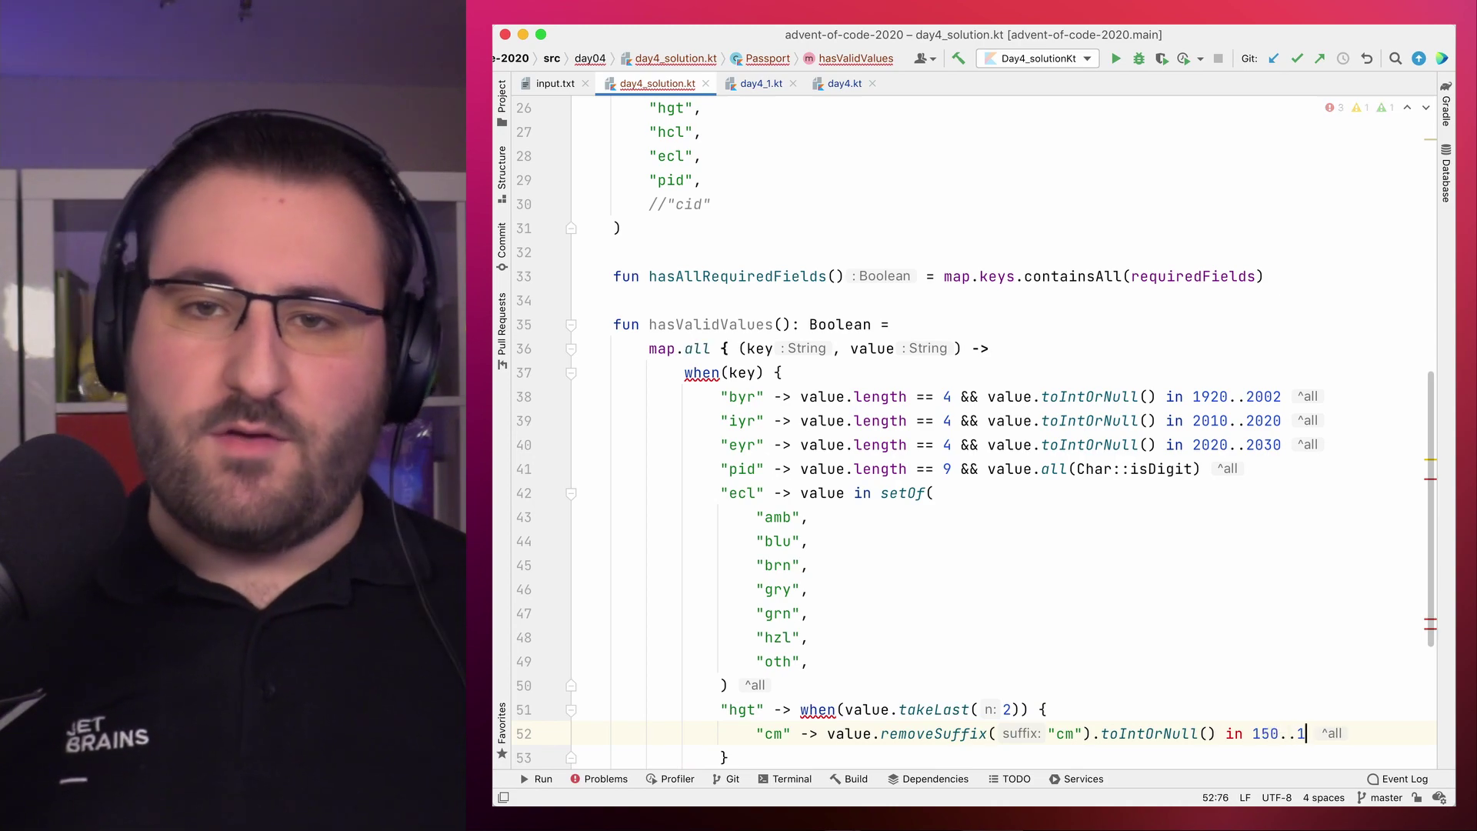
{"action": "type", "text": "193"}
{"action": "key", "text": "Return"}
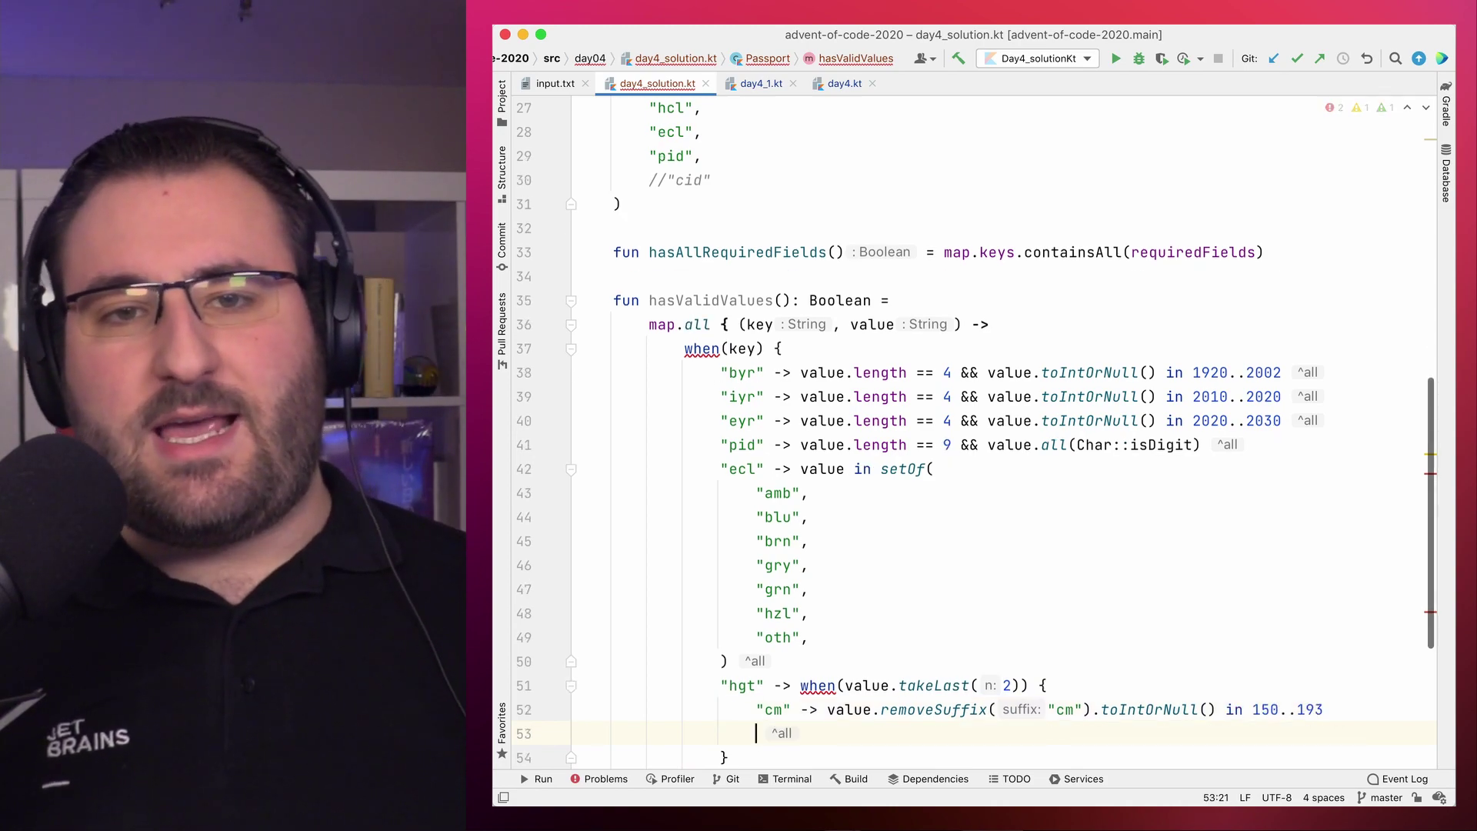
{"action": "type", "text": "\"in\""}
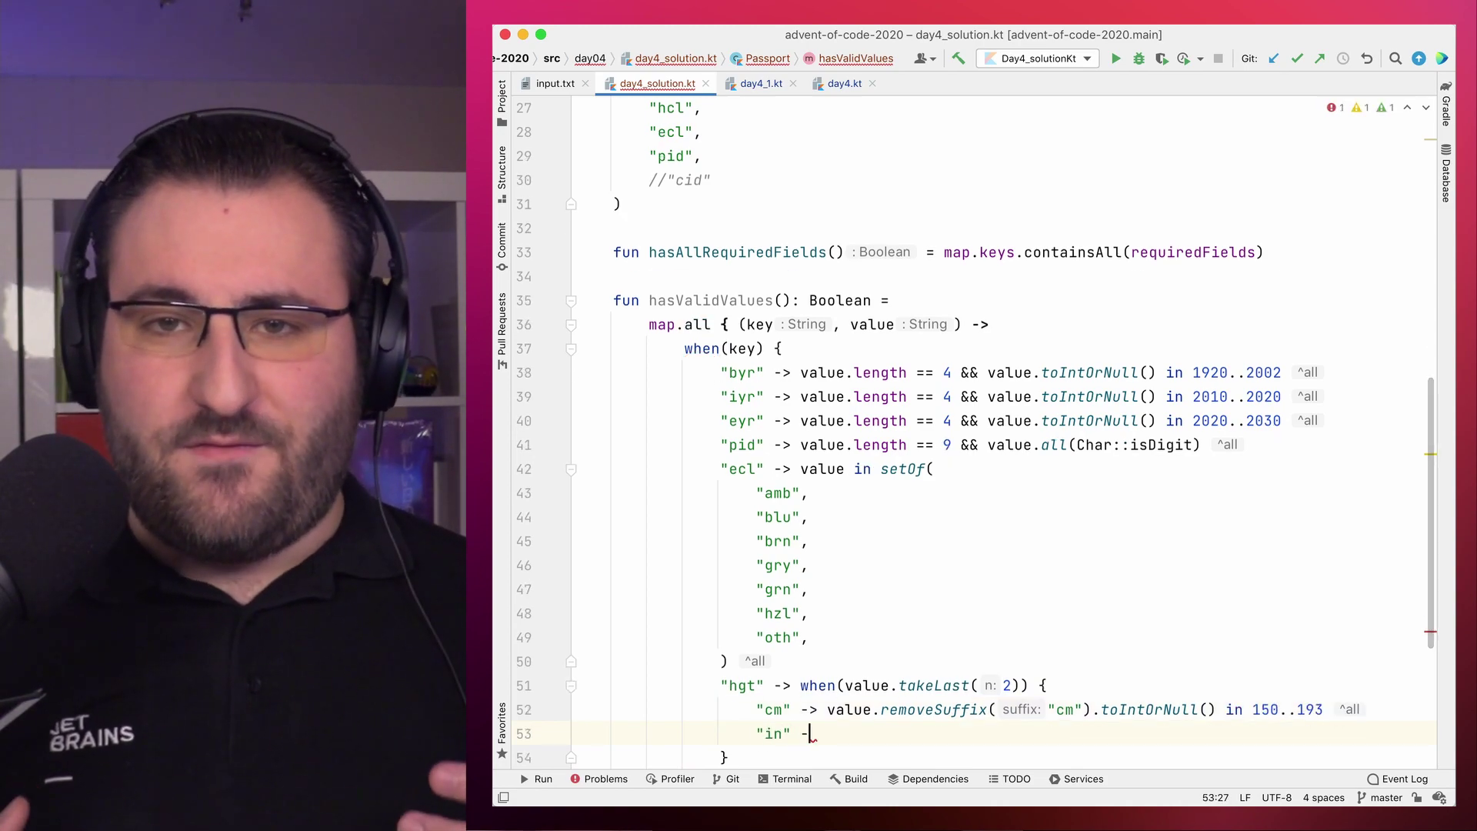
{"action": "type", "text": " -> value.removeS"}
{"action": "key", "text": "Return"}
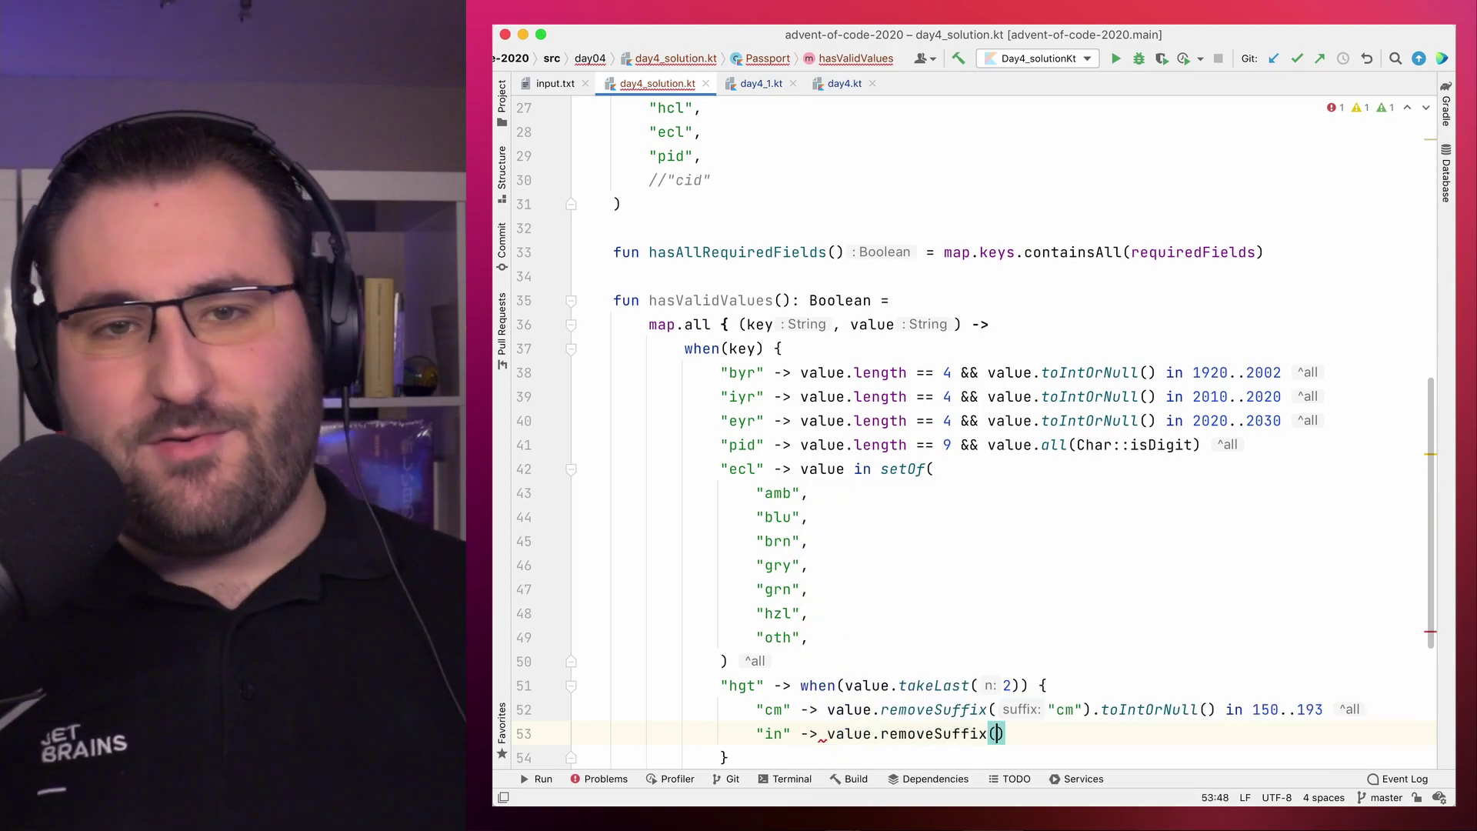
{"action": "type", "text": "\"in\").toInt"}
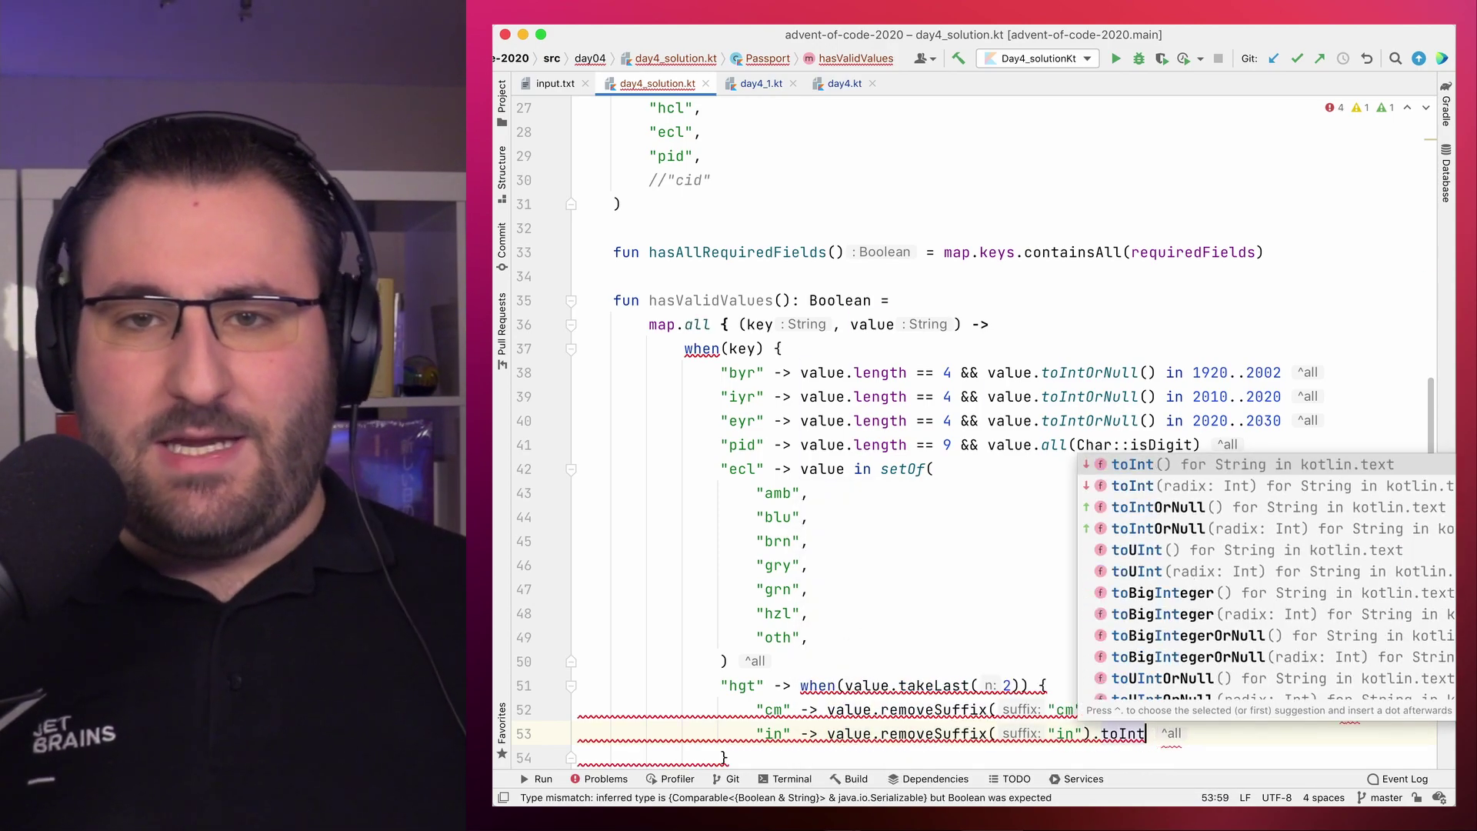
{"action": "type", "text": "OrN"}
{"action": "key", "text": "Return"}
{"action": "type", "text": "in "}
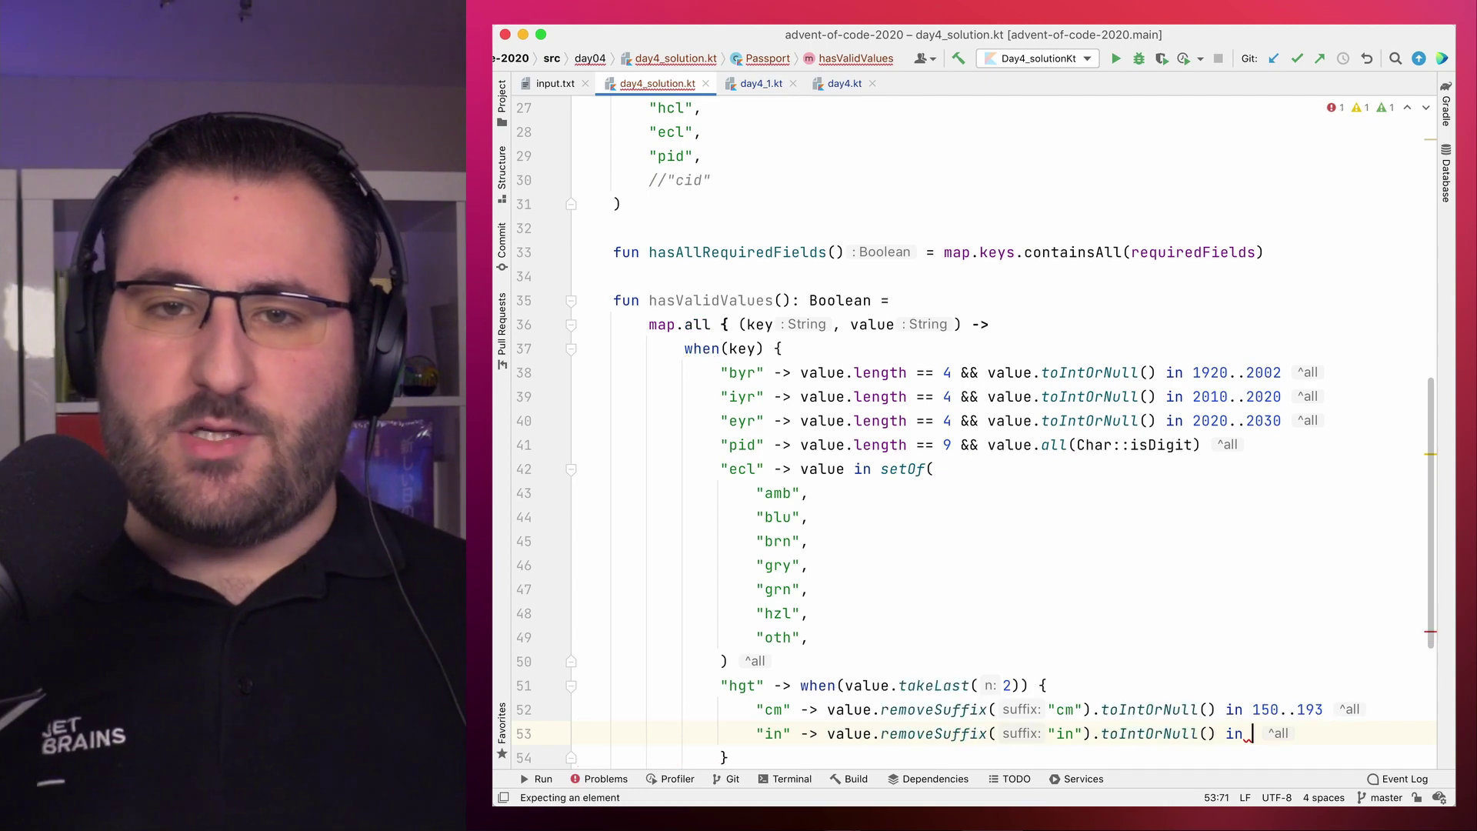
{"action": "type", "text": "59..76"}
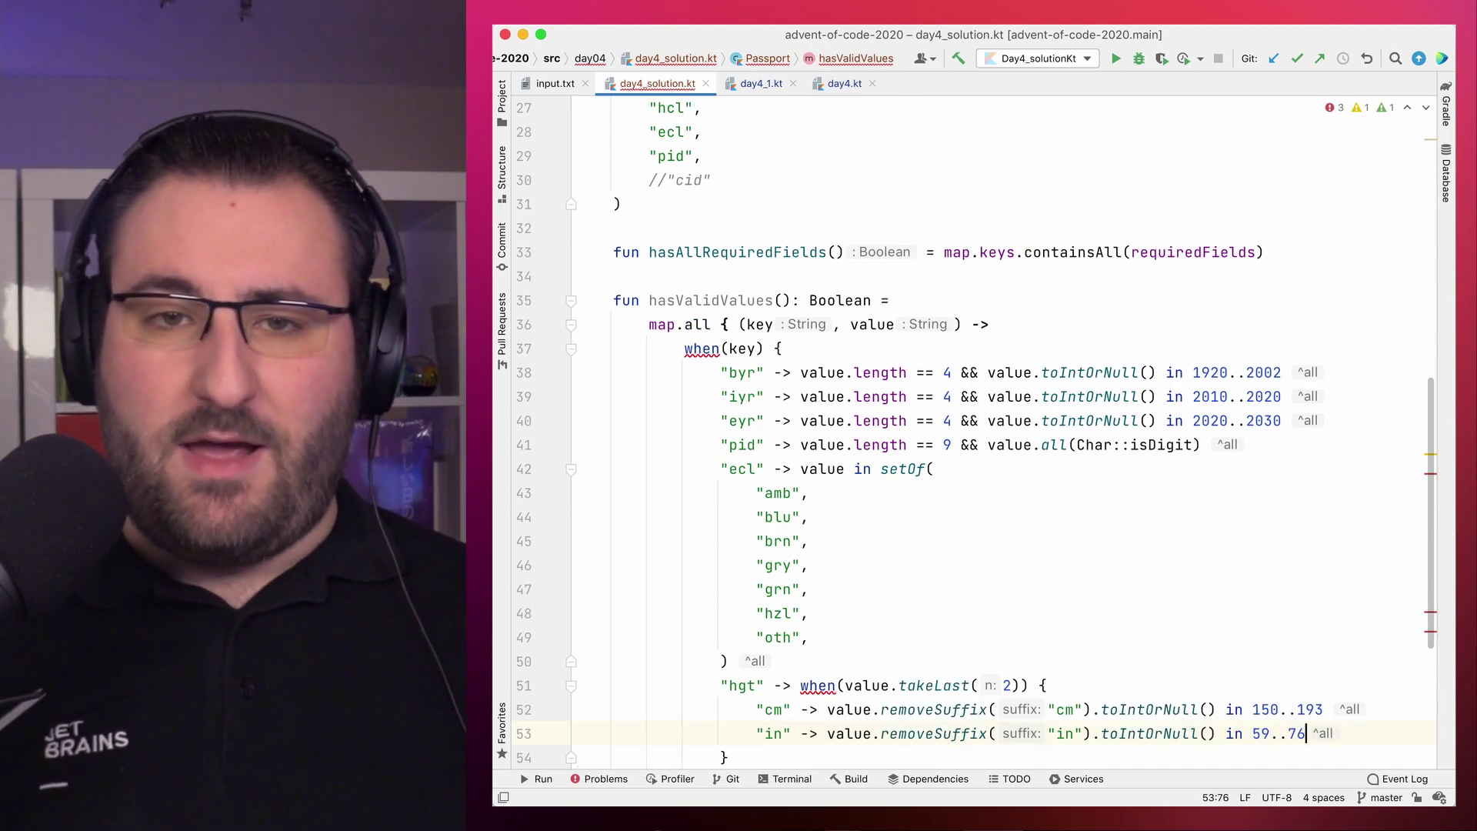
{"action": "key", "text": "Return"}
{"action": "type", "text": "e"}
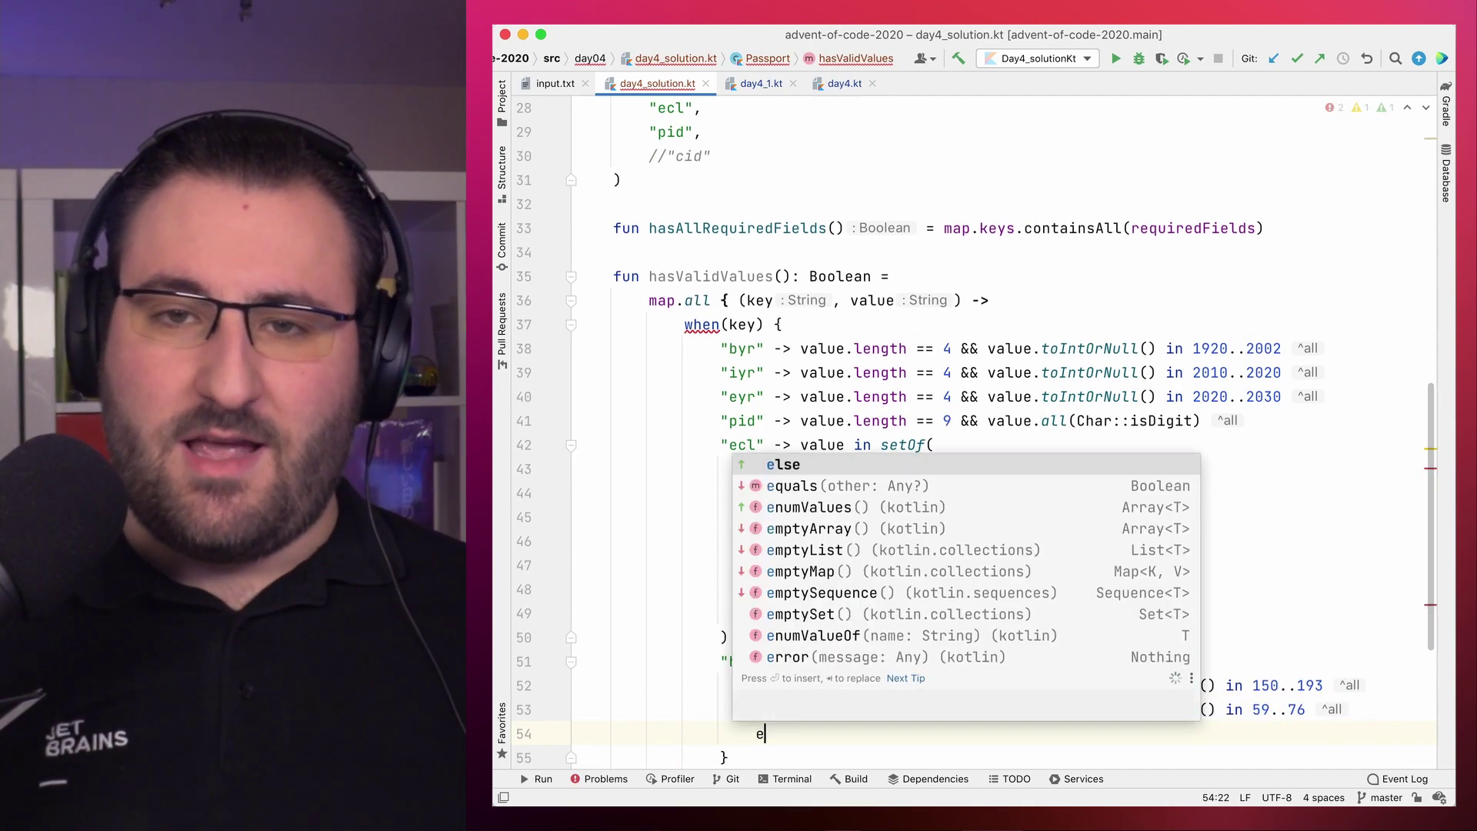
{"action": "type", "text": "lse -> false"}
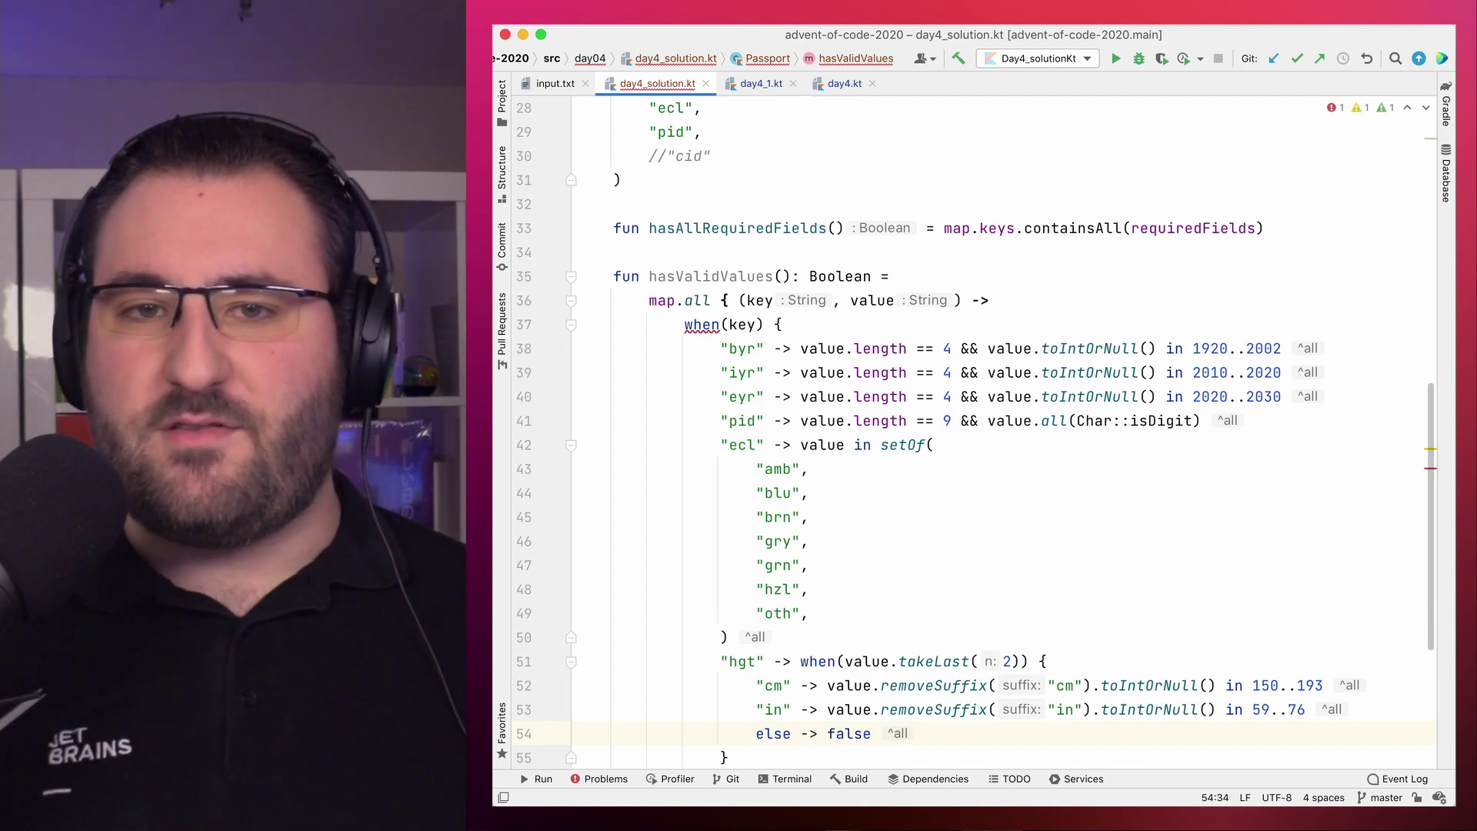
{"action": "key", "text": "Down"}
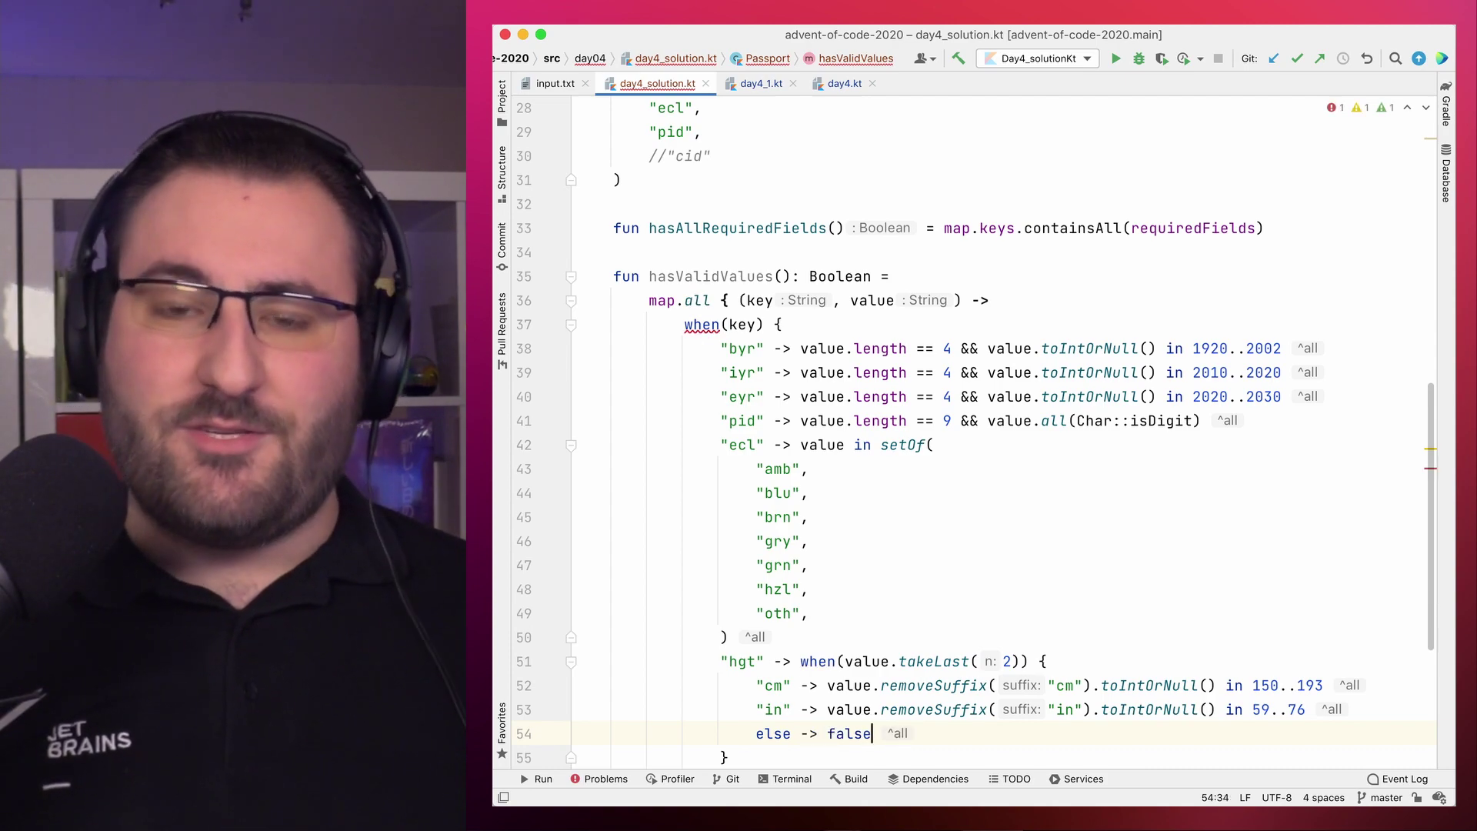
Step: Start the hcl branch as value matches a raw-string regex via toRegex(), checking the puzzle rules
{"action": "key", "text": "Return"}
{"action": "type", "text": "\""}
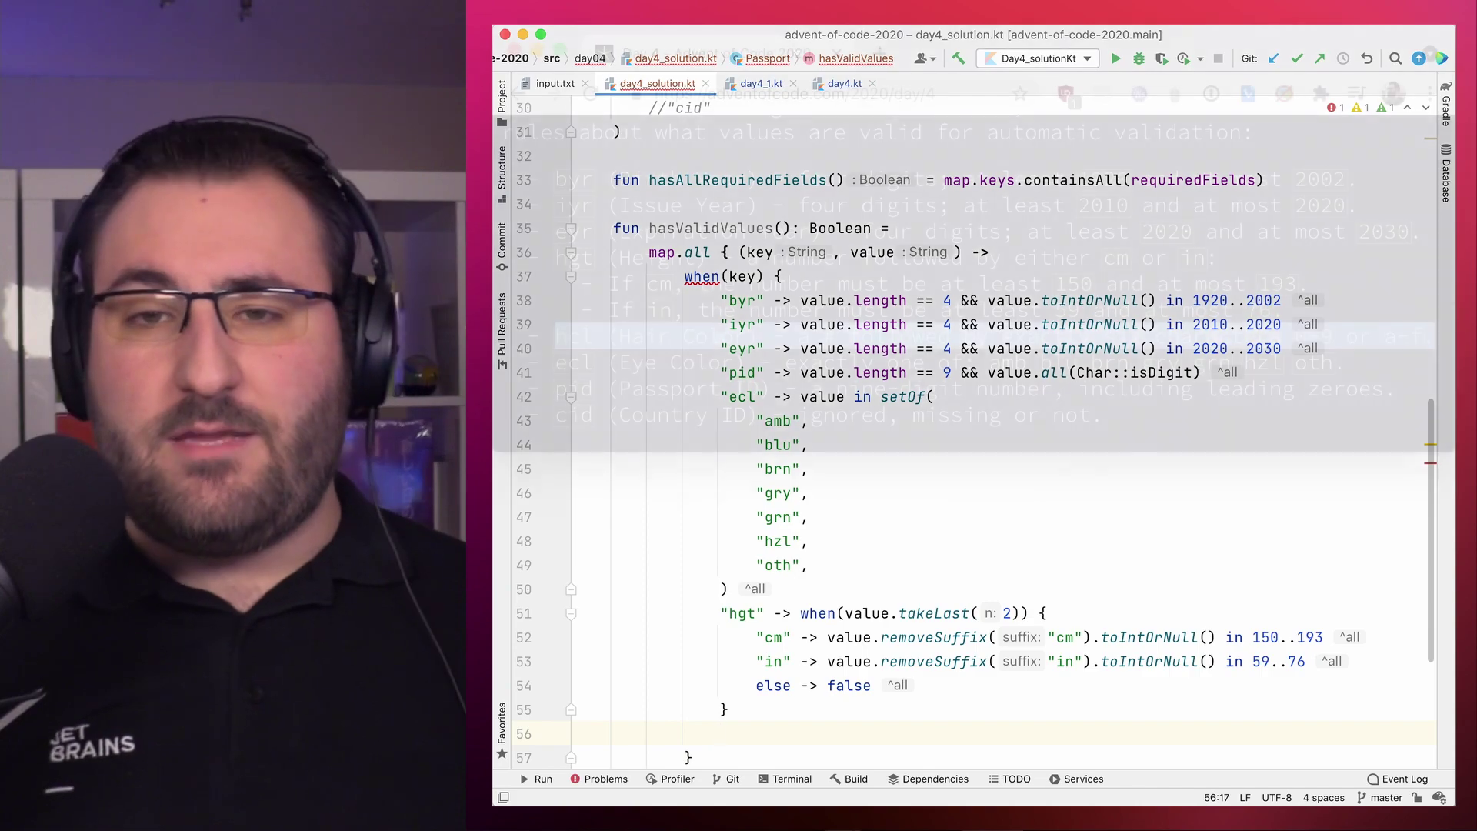
{"action": "key", "text": "super+Tab"}
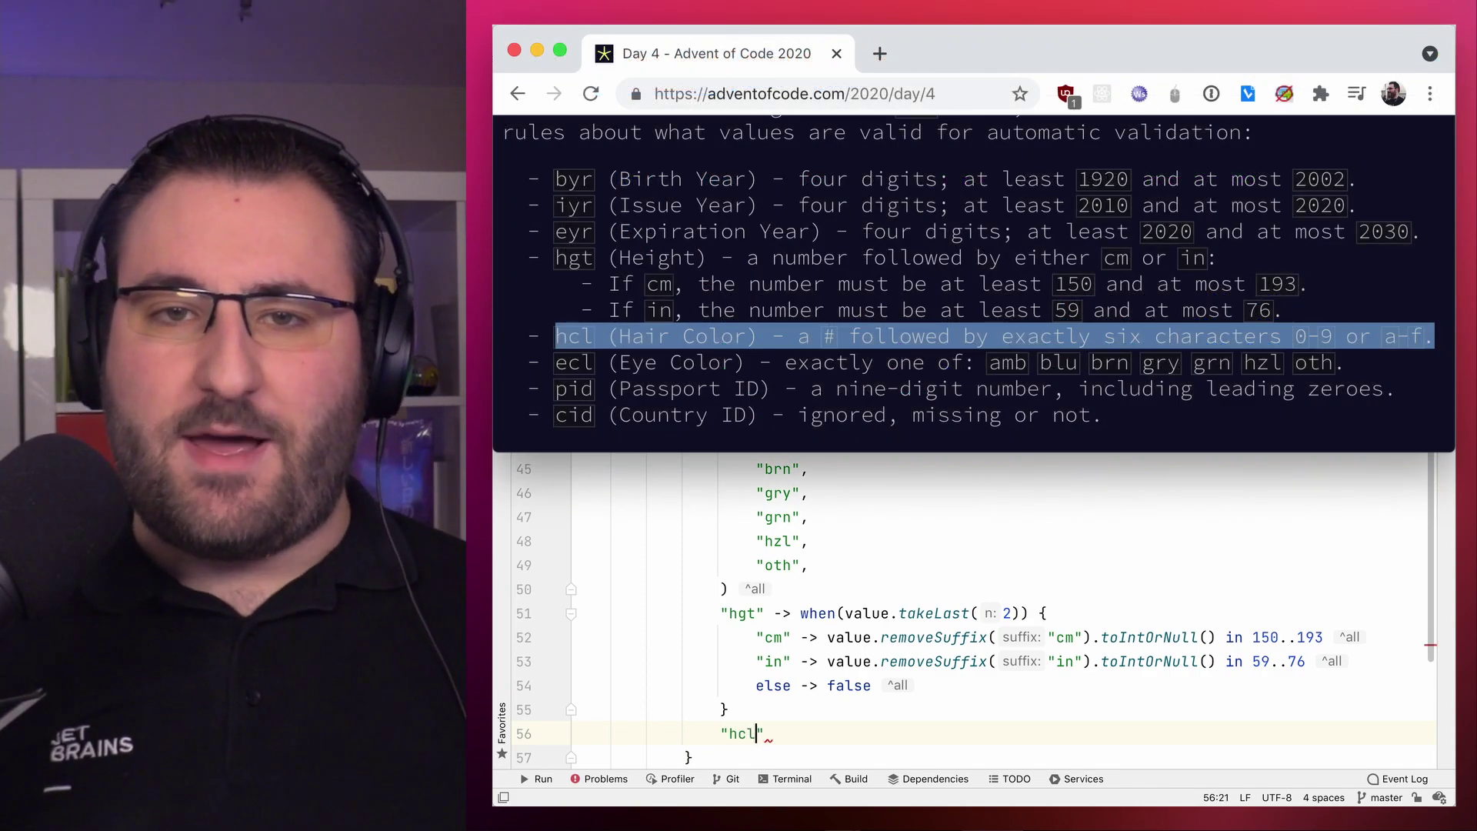
{"action": "type", "text": "\""}
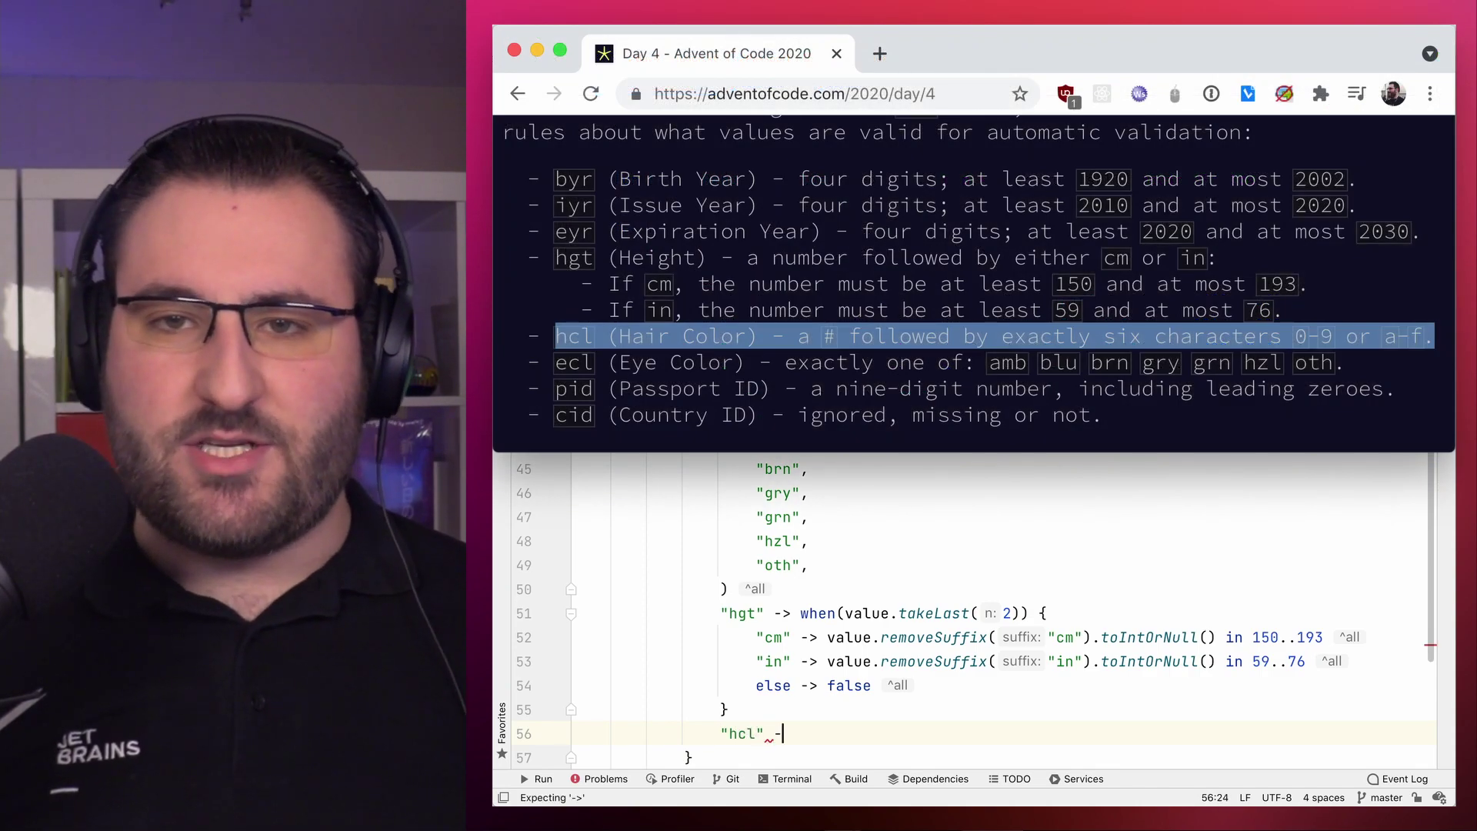
{"action": "type", "text": " ->"}
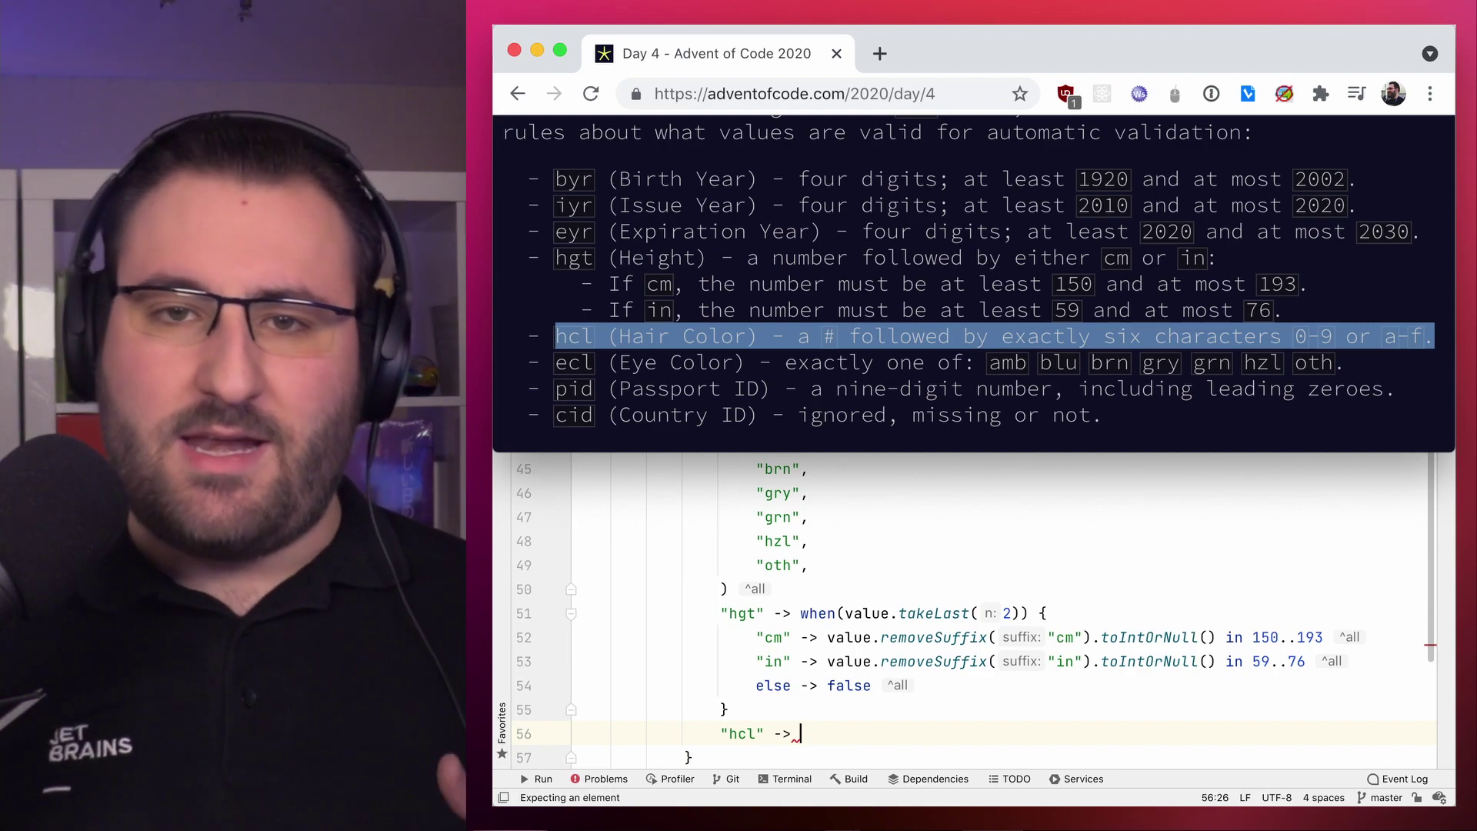
{"action": "key", "text": "super+Tab"}
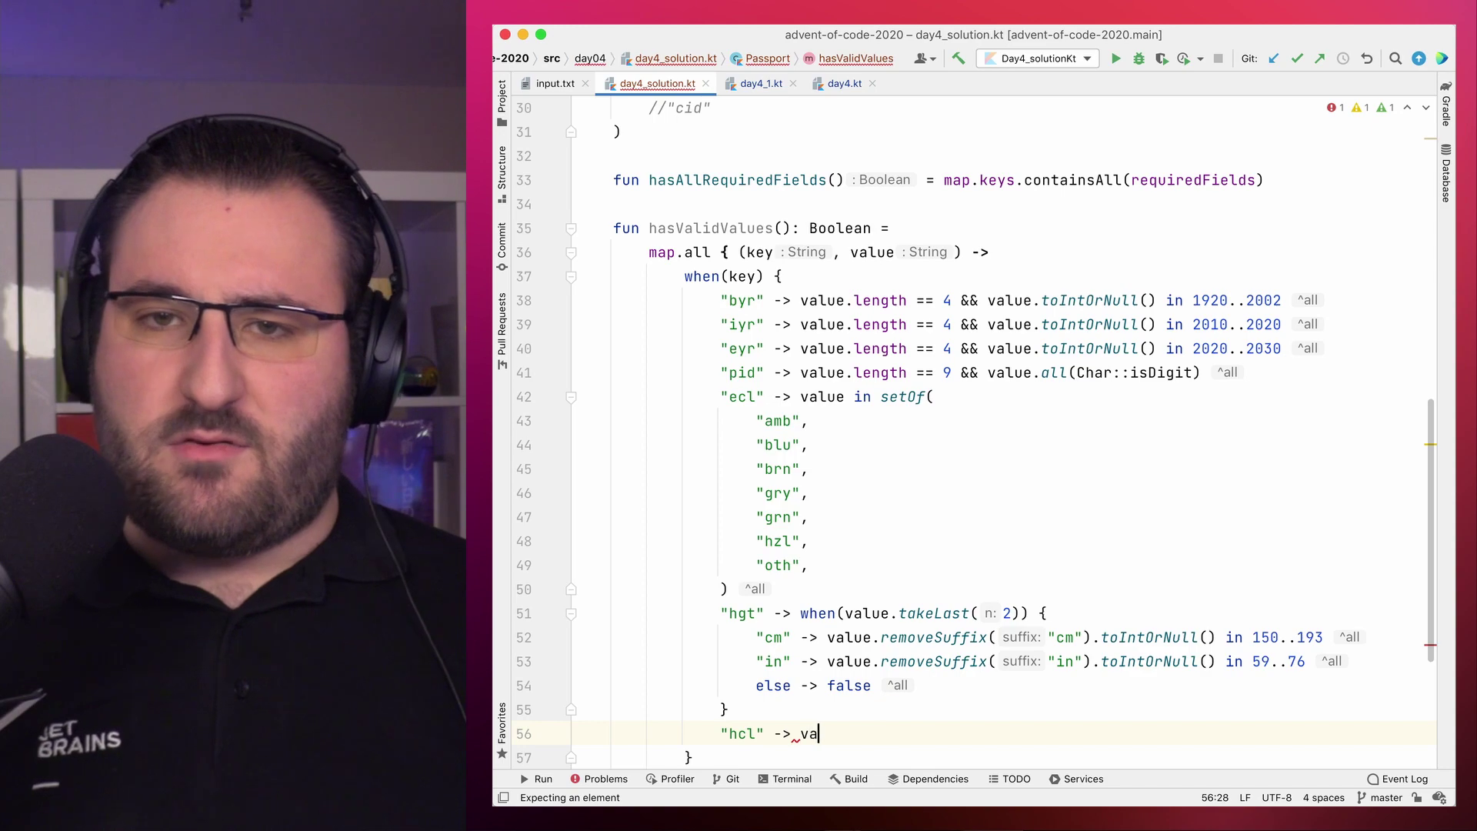
{"action": "type", "text": "lue mat"}
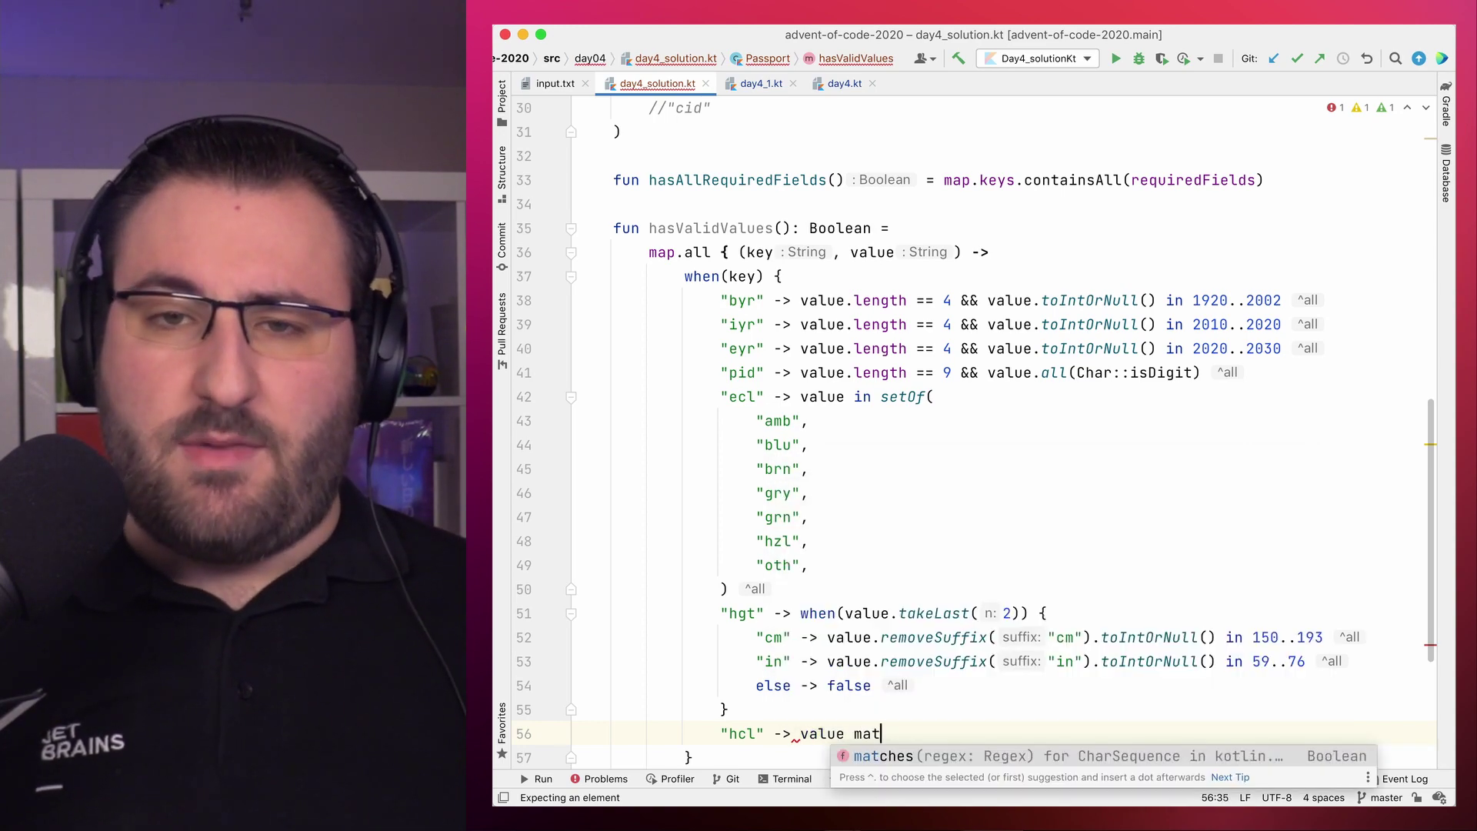
{"action": "type", "text": "ches "}
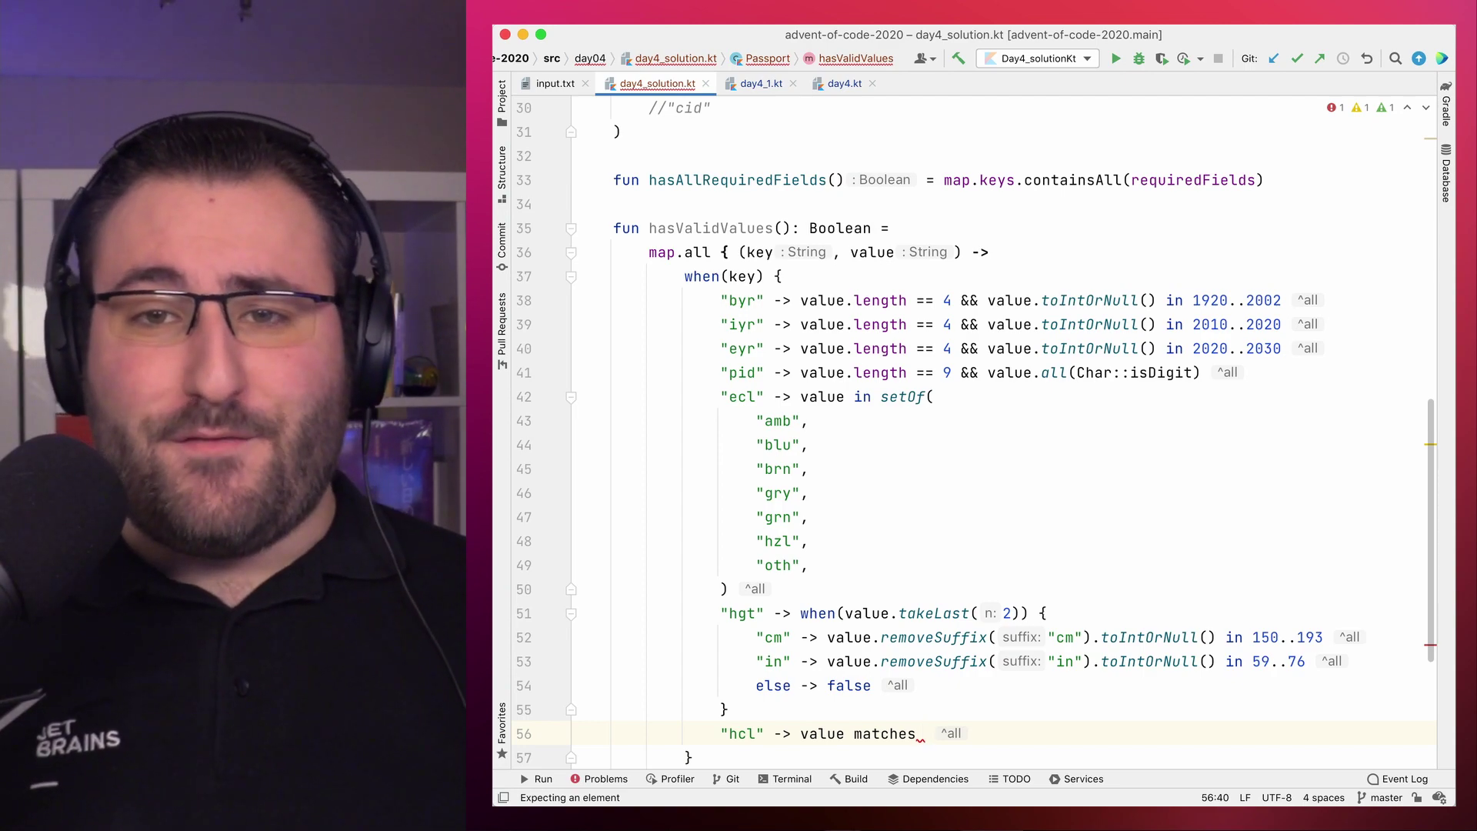
{"action": "type", "text": "\"\"\"\"\"\""}
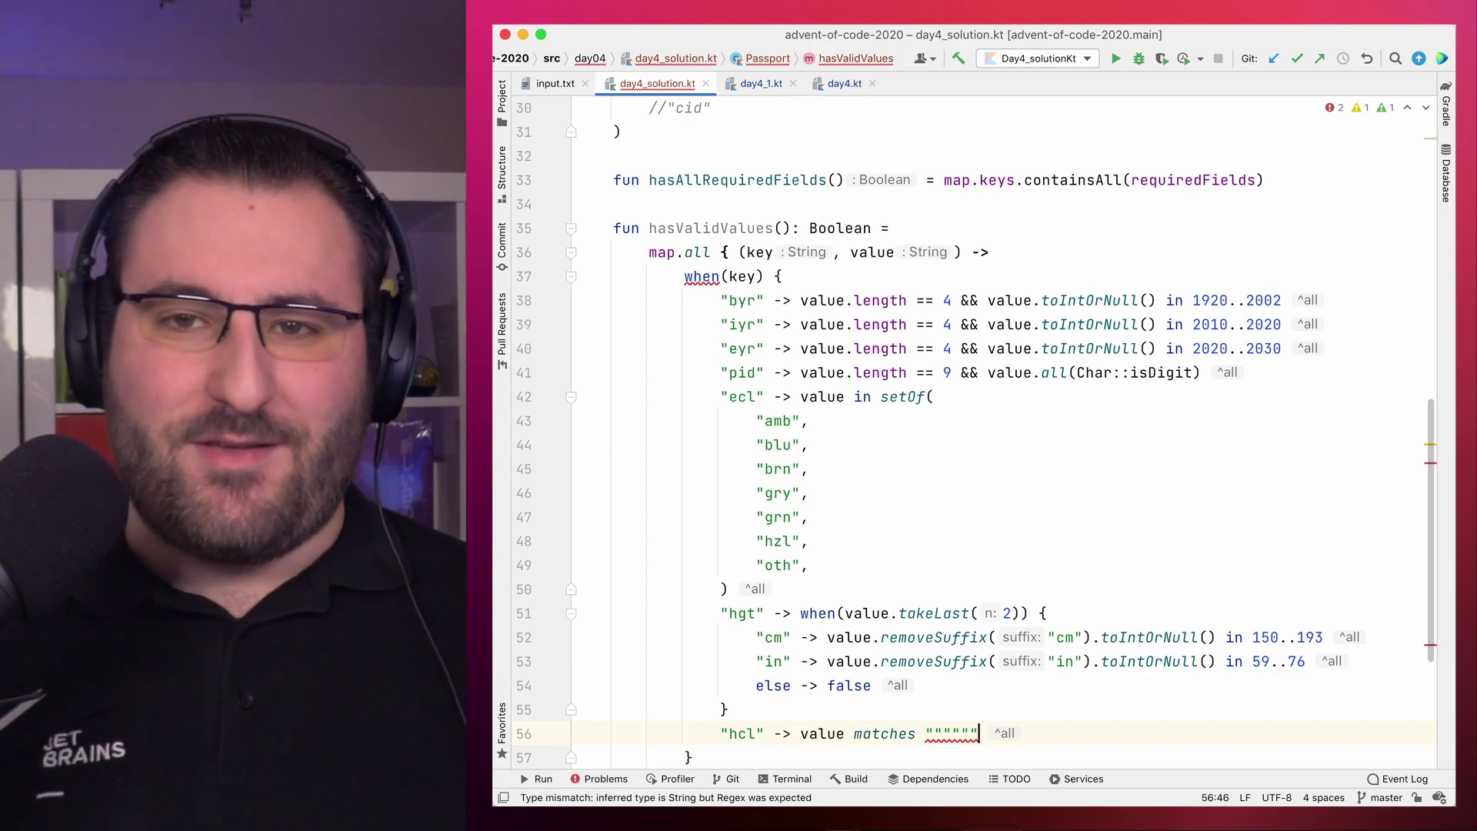
{"action": "type", "text": ".to"}
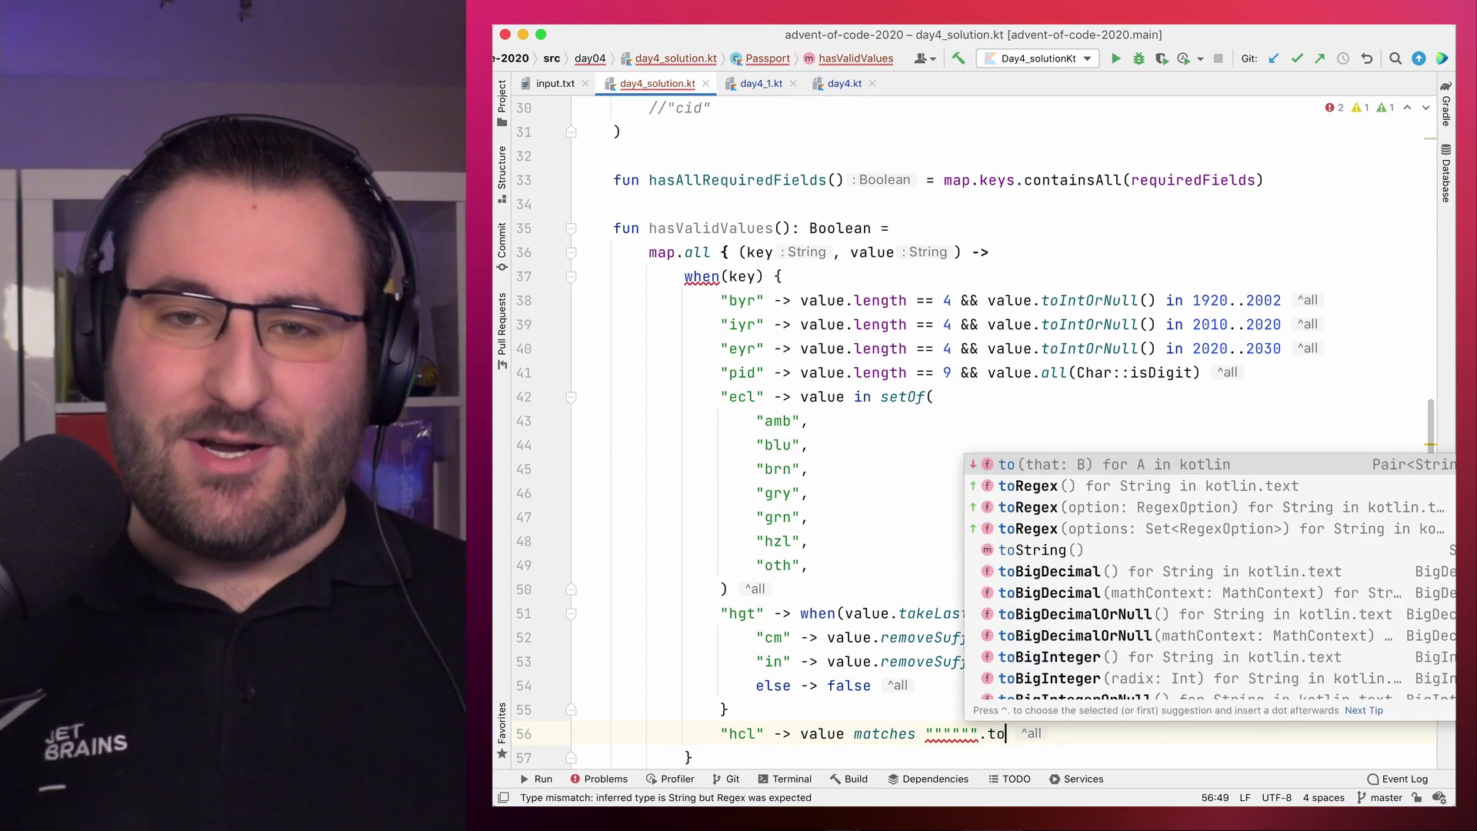
{"action": "type", "text": "Re"}
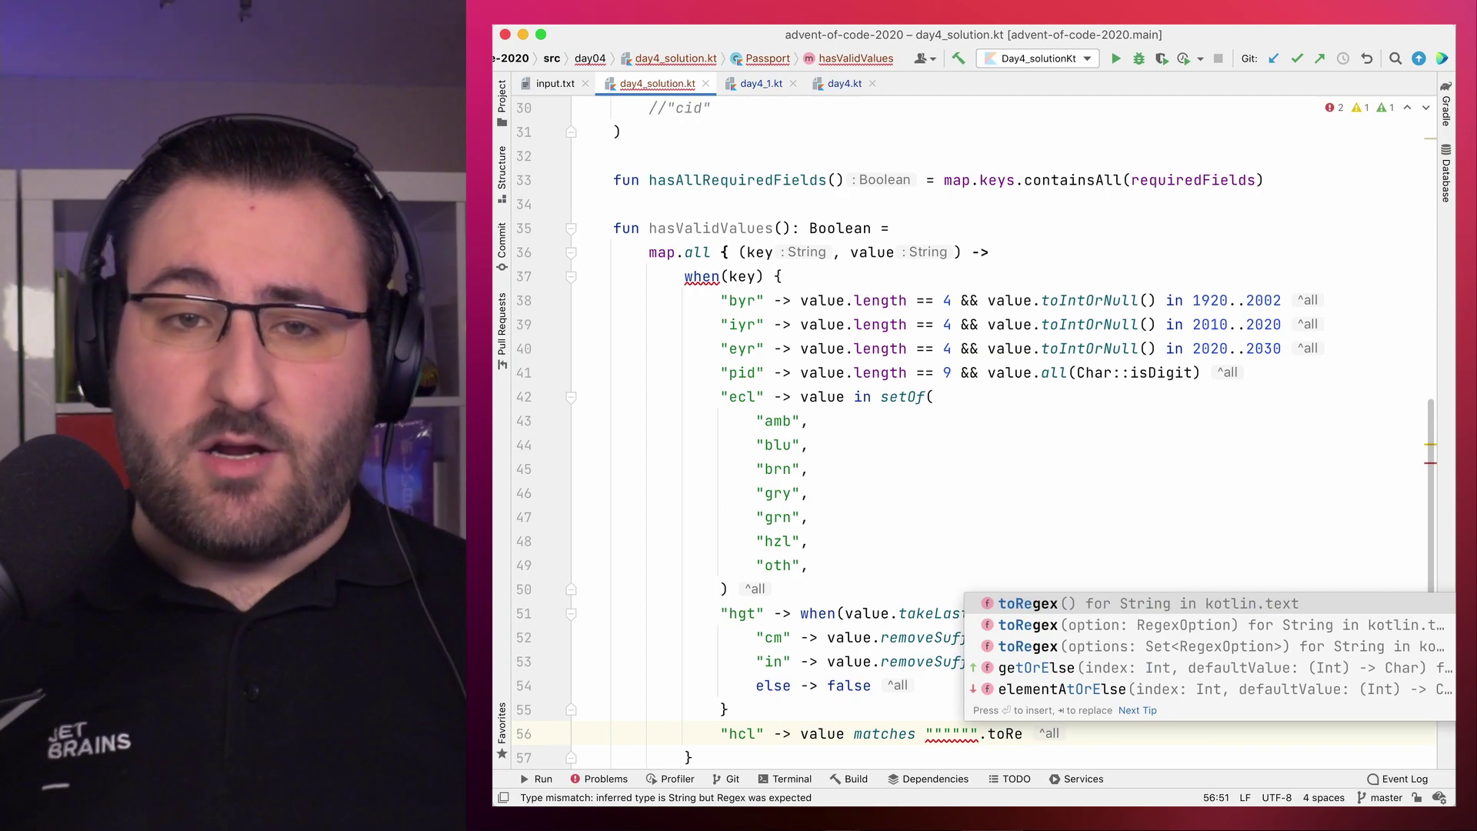
{"action": "key", "text": "Return"}
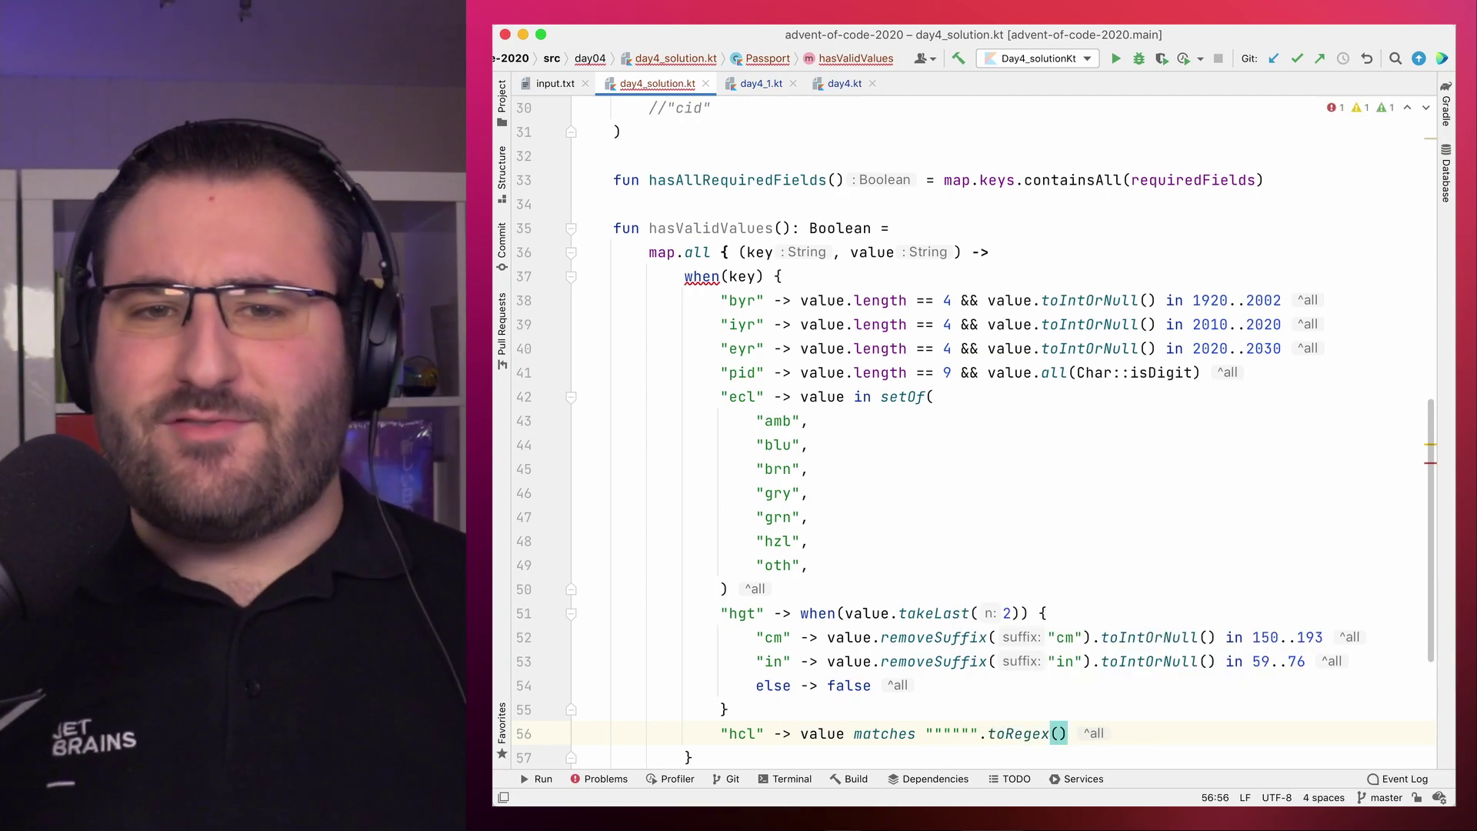
{"action": "key", "text": "alt+Left"}
{"action": "key", "text": "alt+Left"}
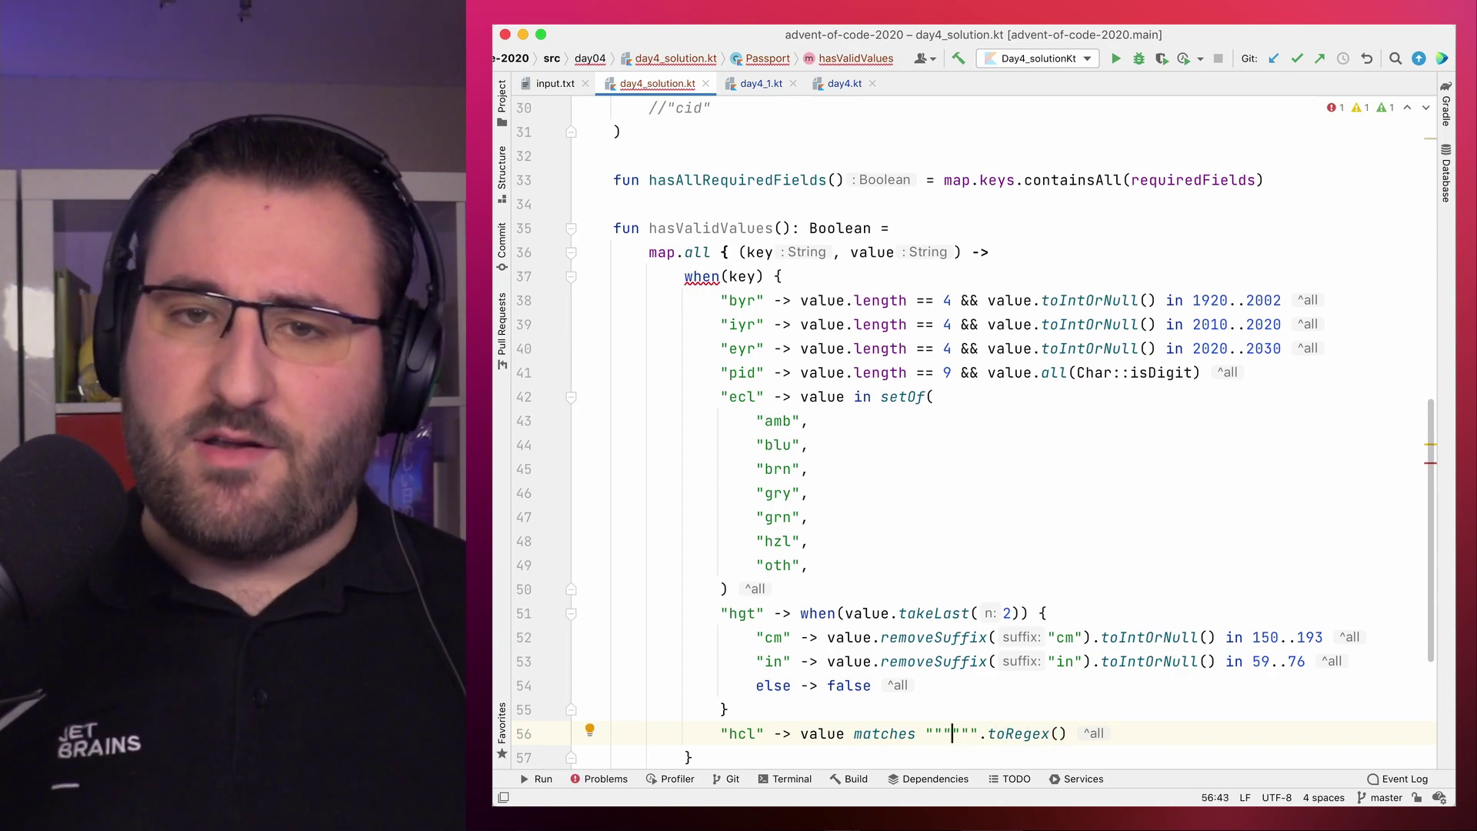
{"action": "type", "text": "#"}
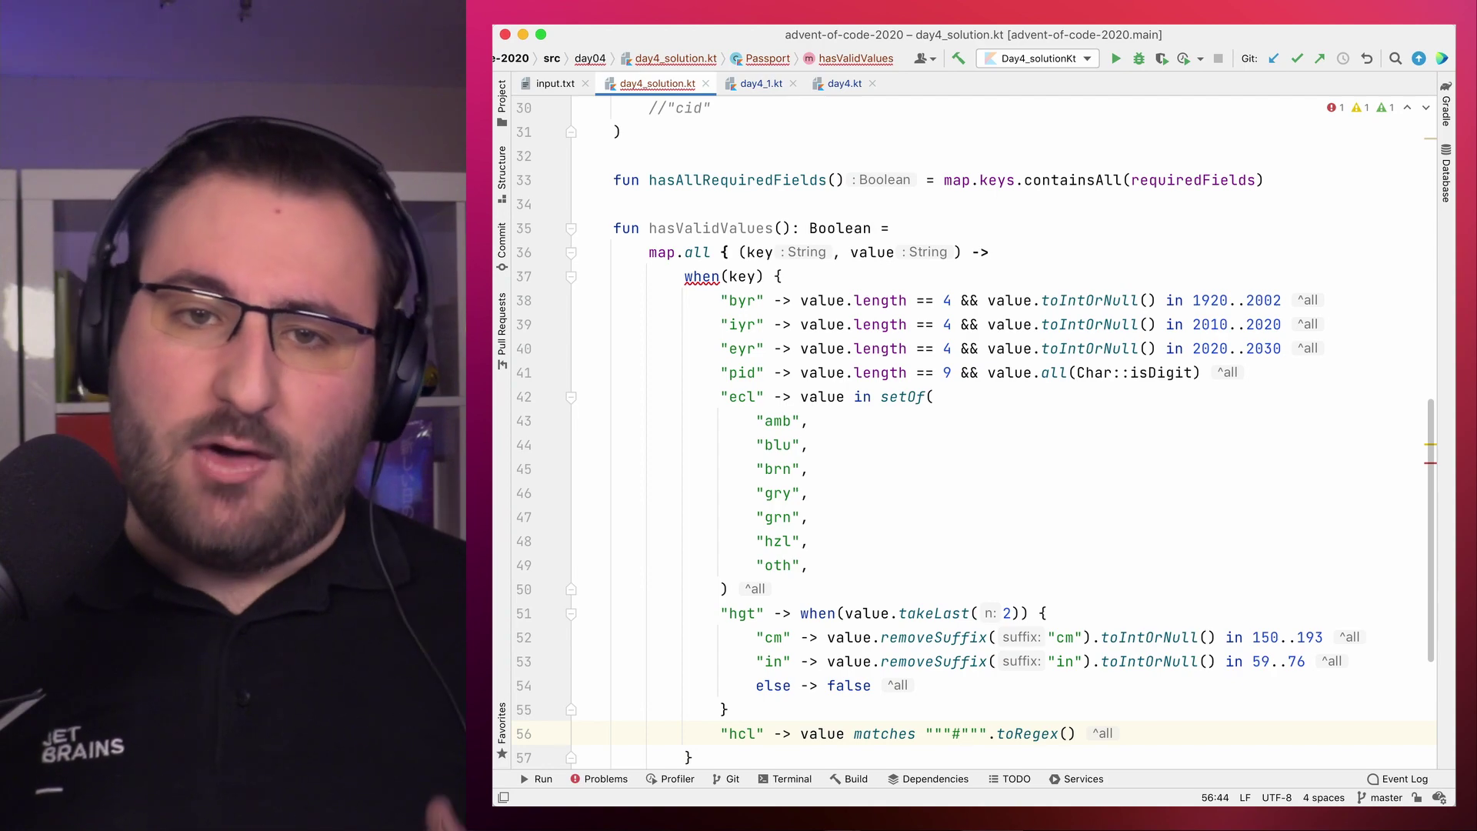
{"action": "type", "text": "[0-9"}
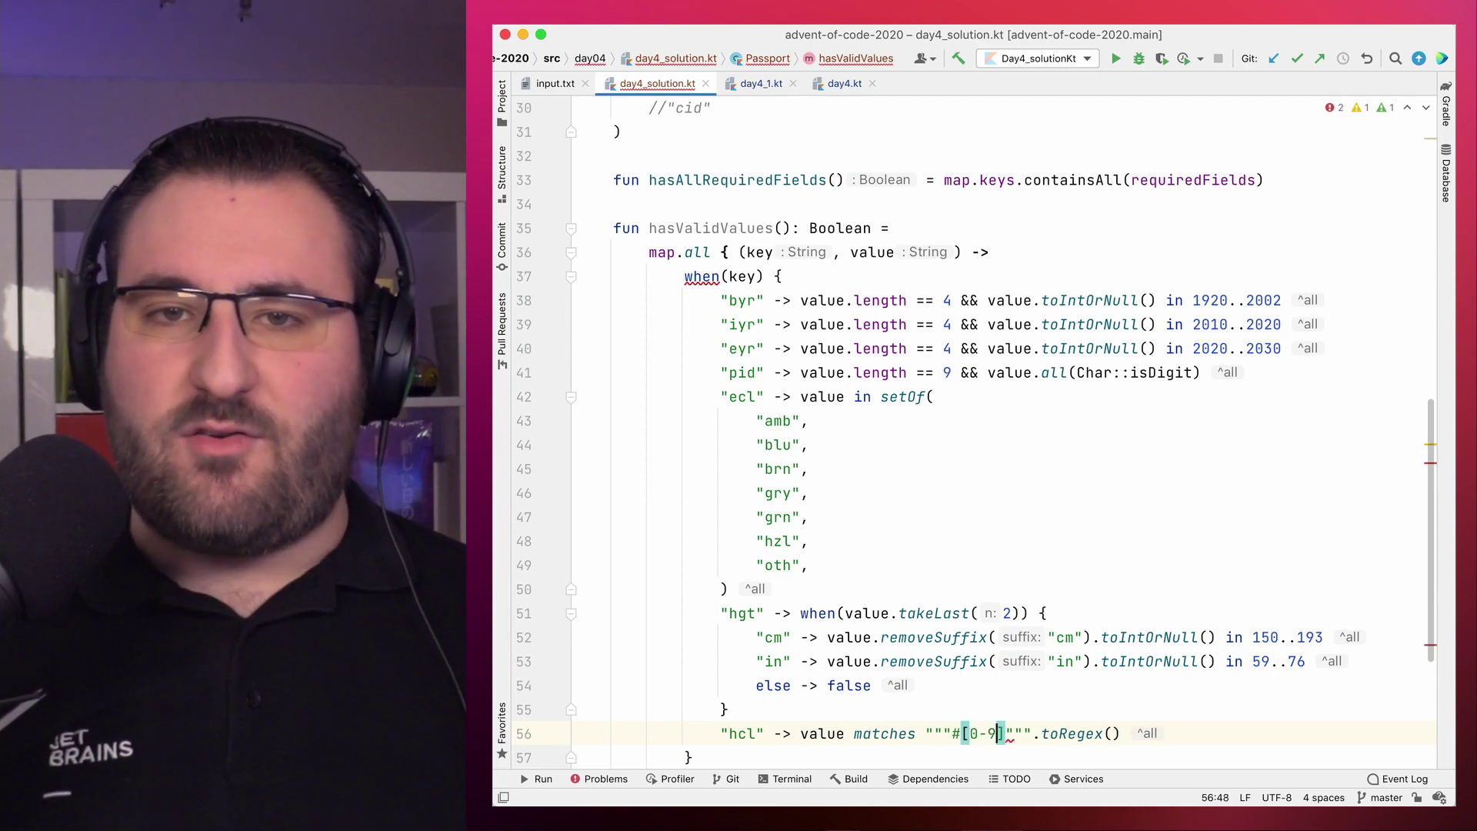
{"action": "type", "text": "a-f"}
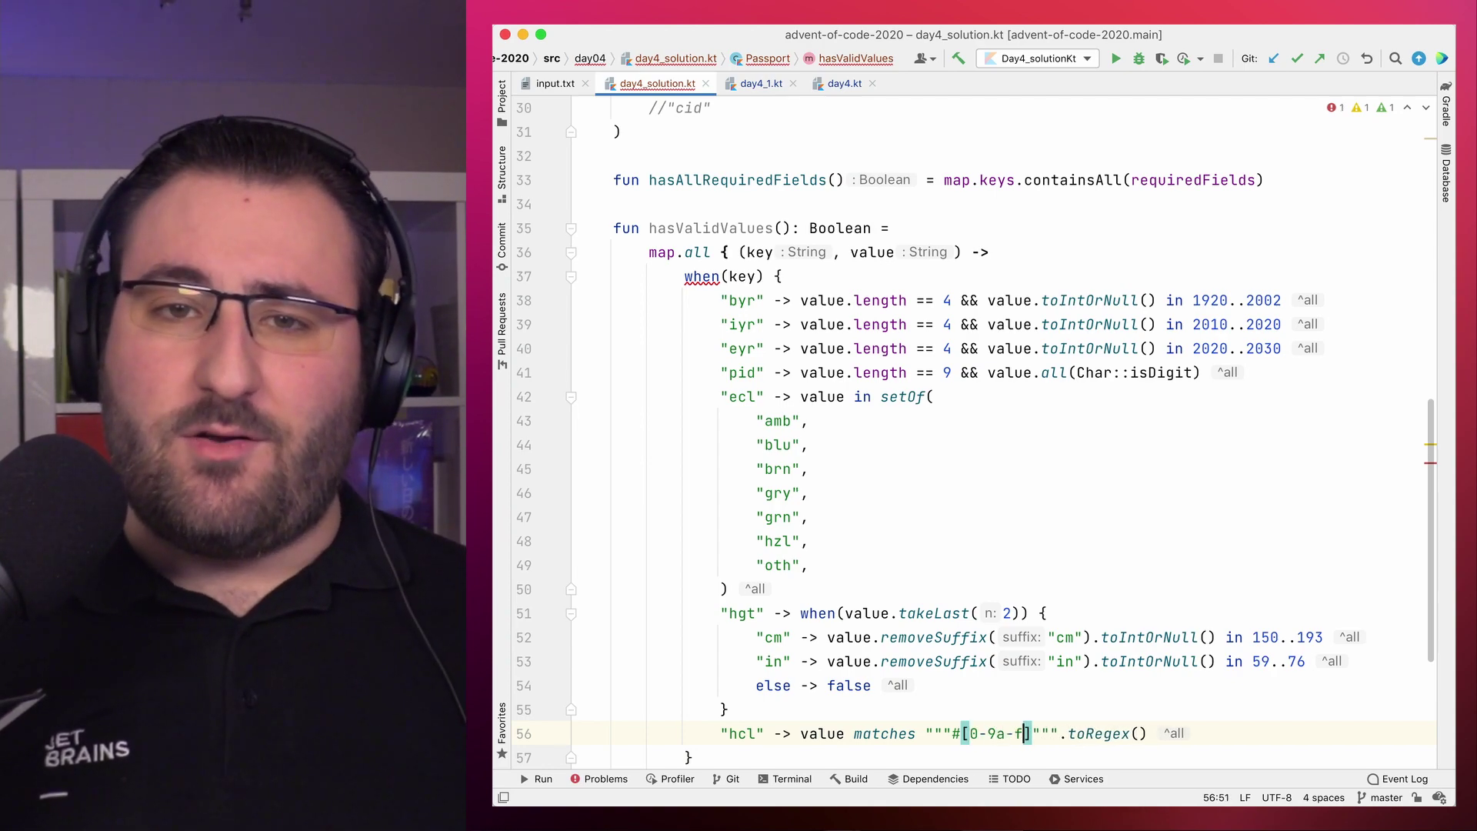
{"action": "type", "text": "]"}
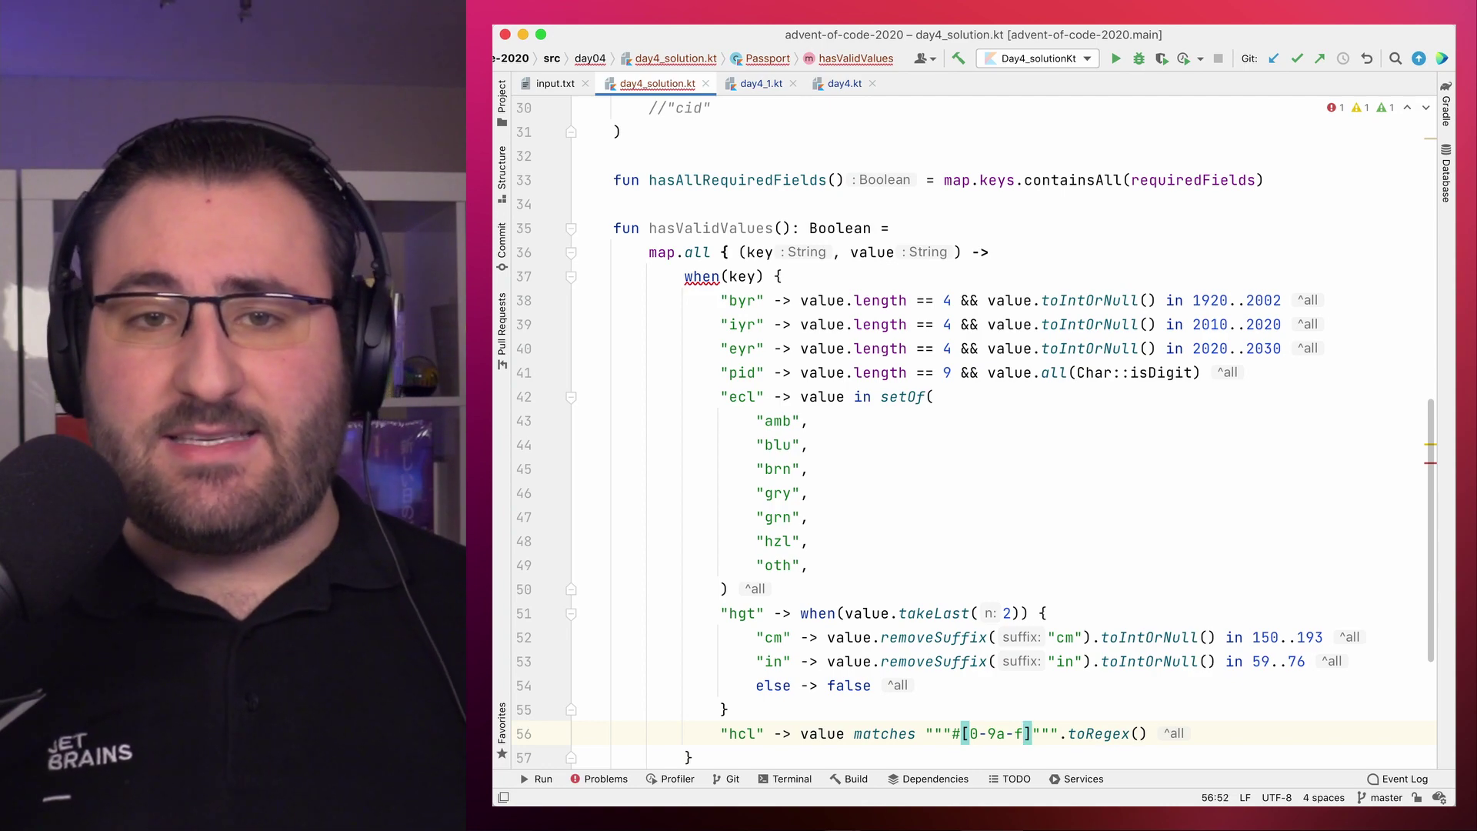
{"action": "type", "text": "{6"}
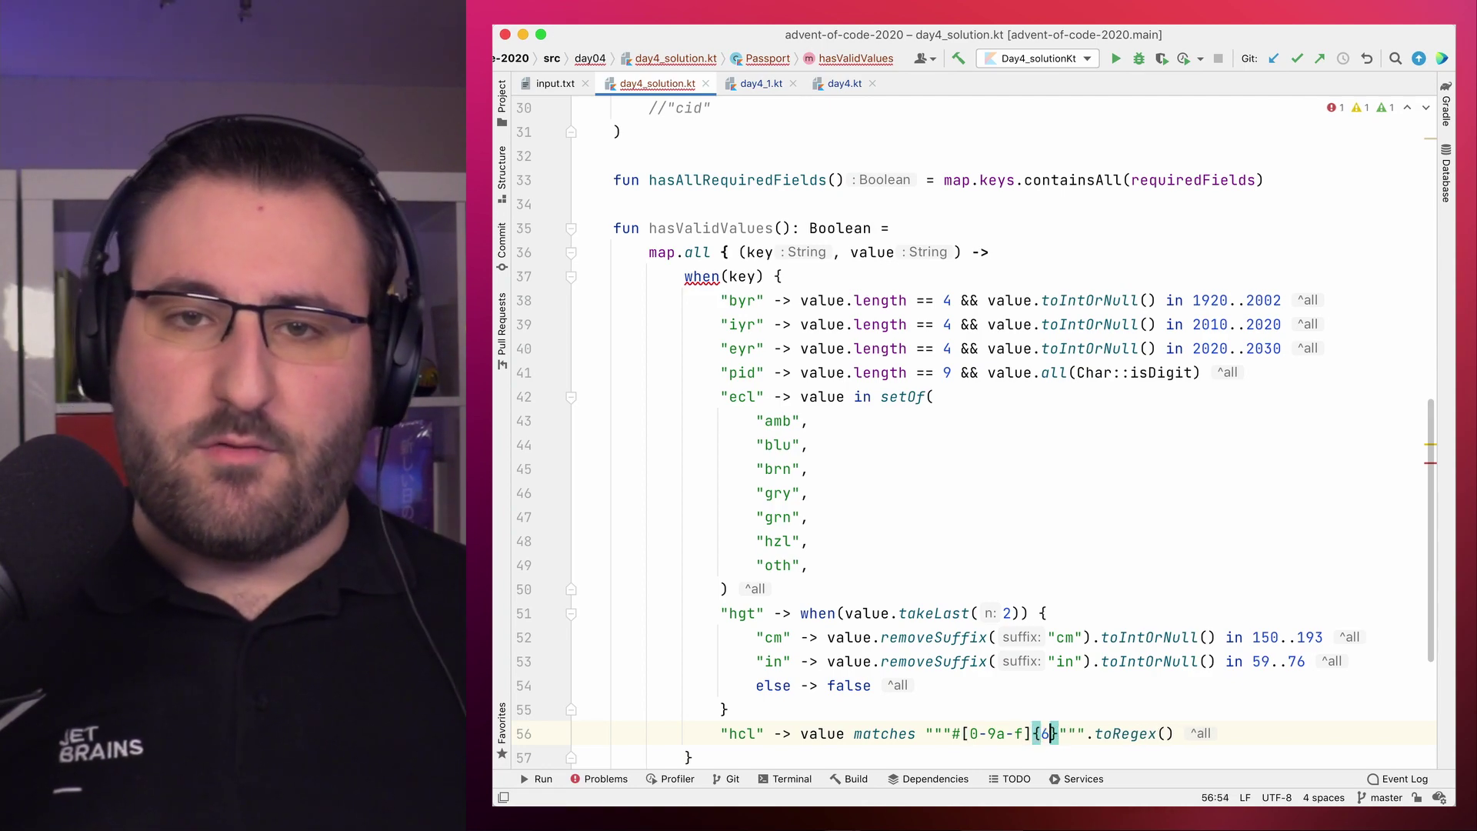
Step: Move past the completed #[0-9a-f]{6} hcl regex to the end of the line
{"action": "key", "text": "End"}
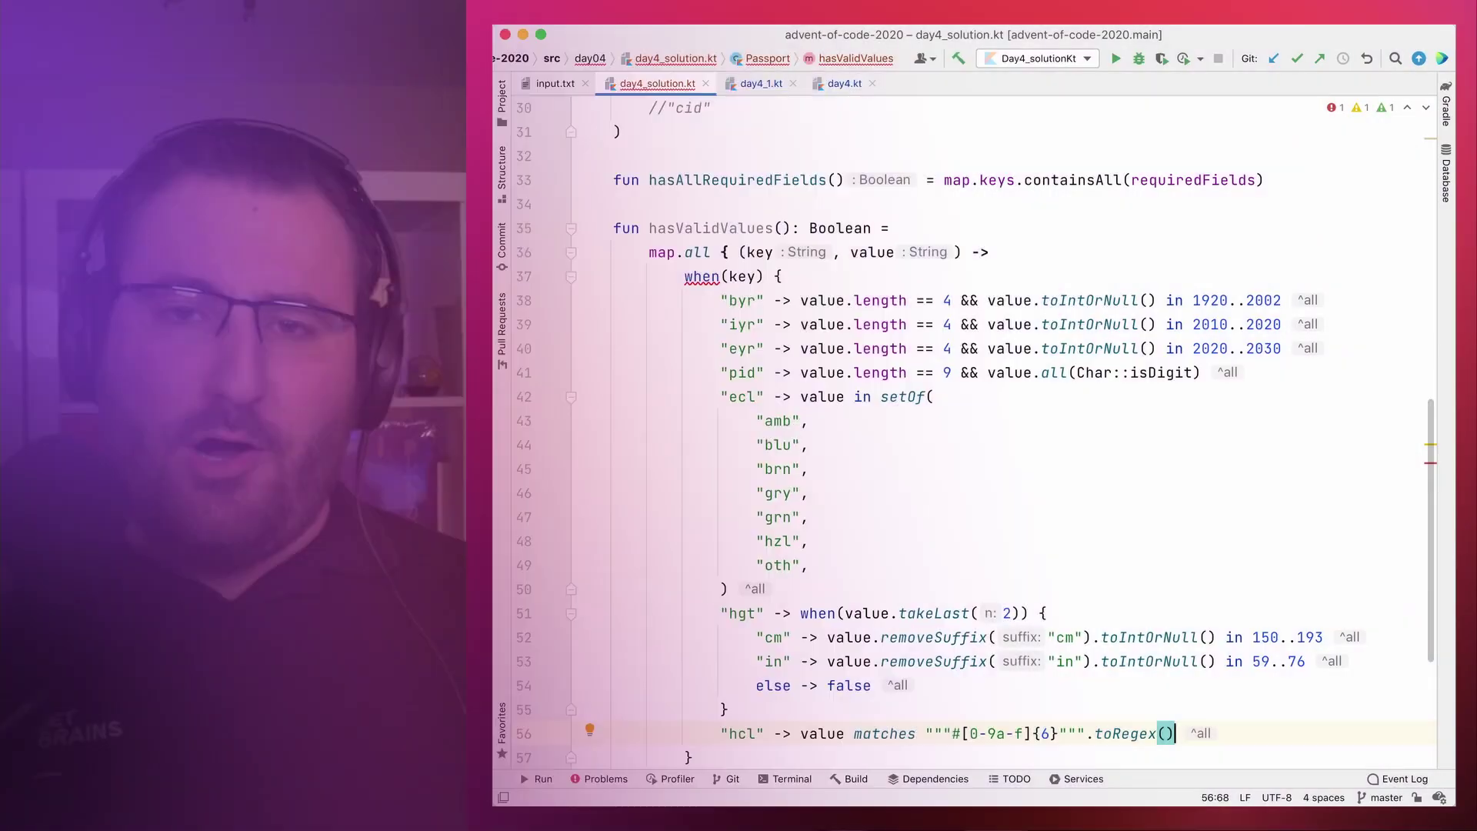
Step: Add the else -> true fallback branch and open a new line in main
{"action": "key", "text": "Return"}
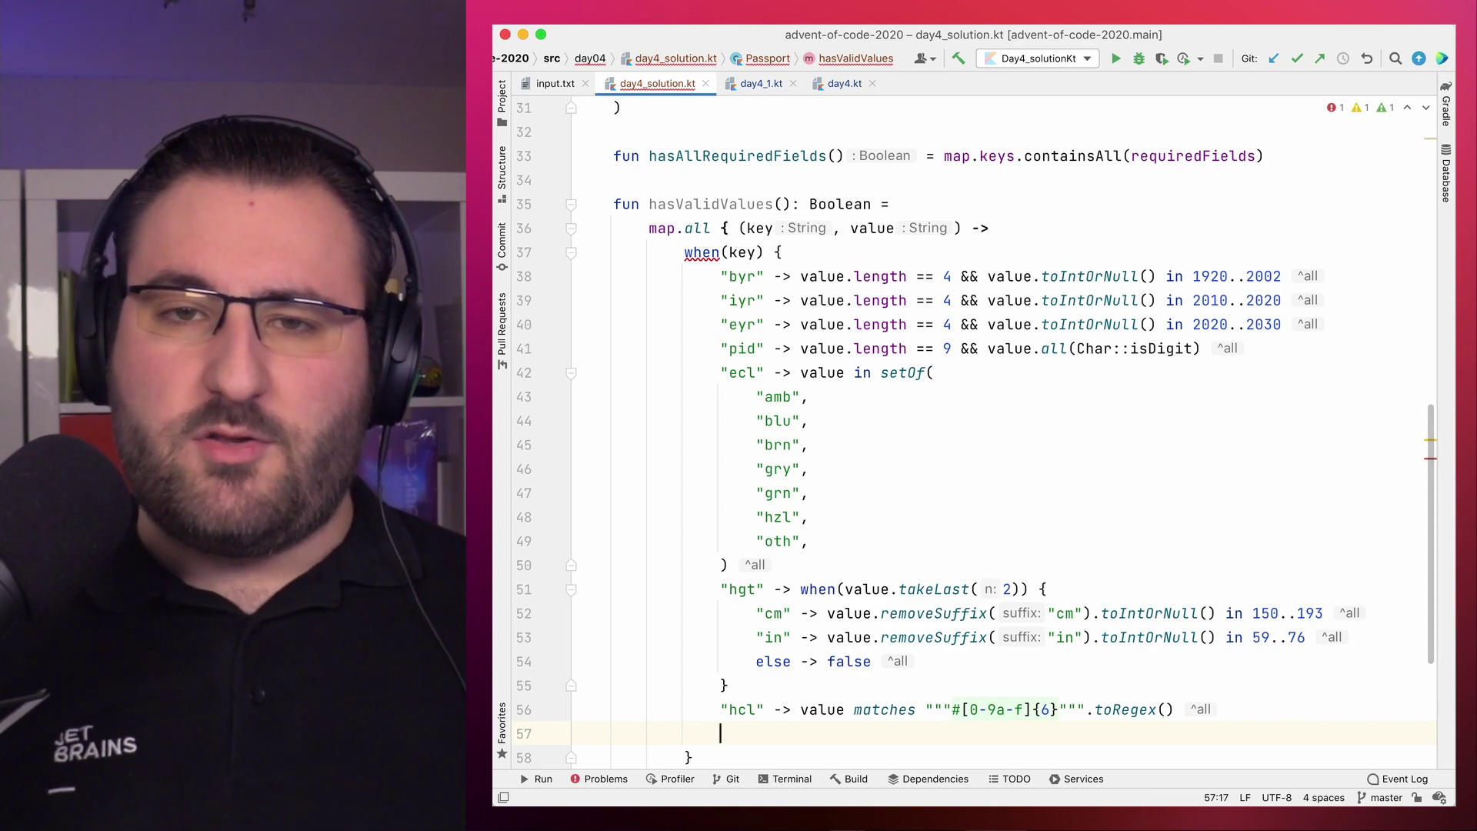
{"action": "type", "text": "else "}
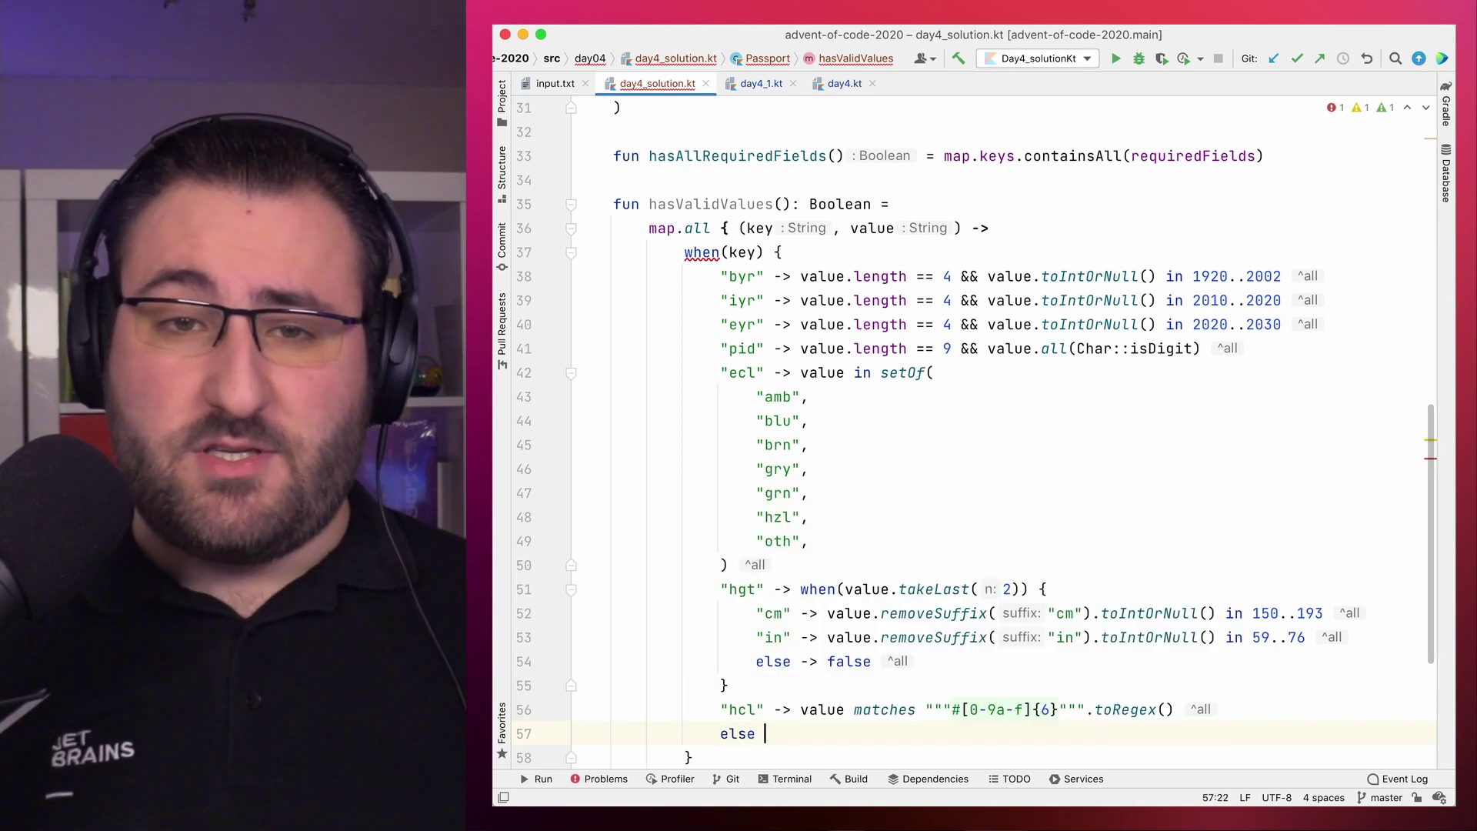
{"action": "type", "text": "-> tru"}
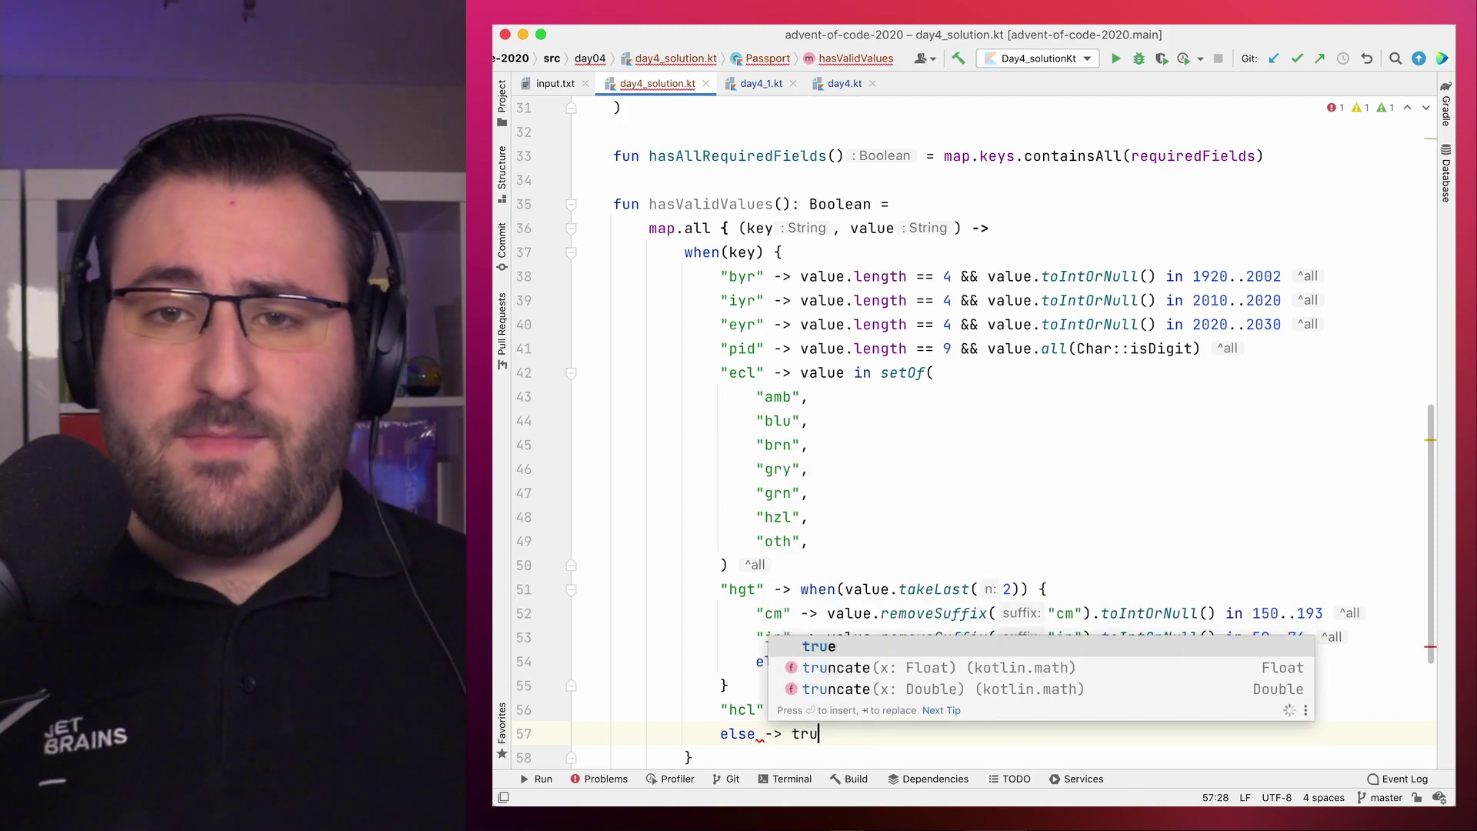
{"action": "type", "text": "e"}
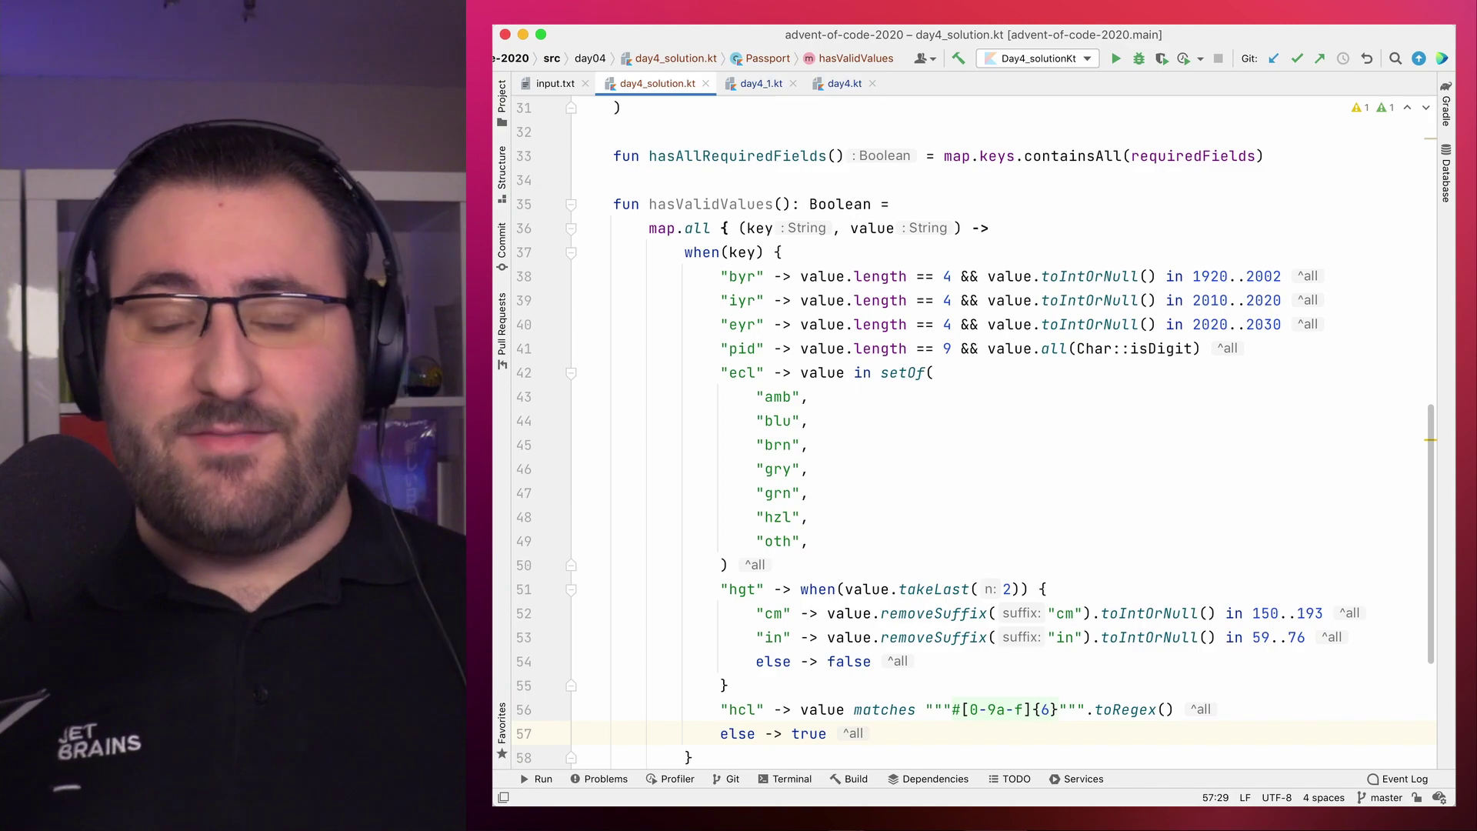
{"action": "key", "text": "Down"}
{"action": "key", "text": "Down"}
{"action": "key", "text": "Down"}
{"action": "key", "text": "Down"}
{"action": "key", "text": "Down"}
{"action": "type", "text": "P"}
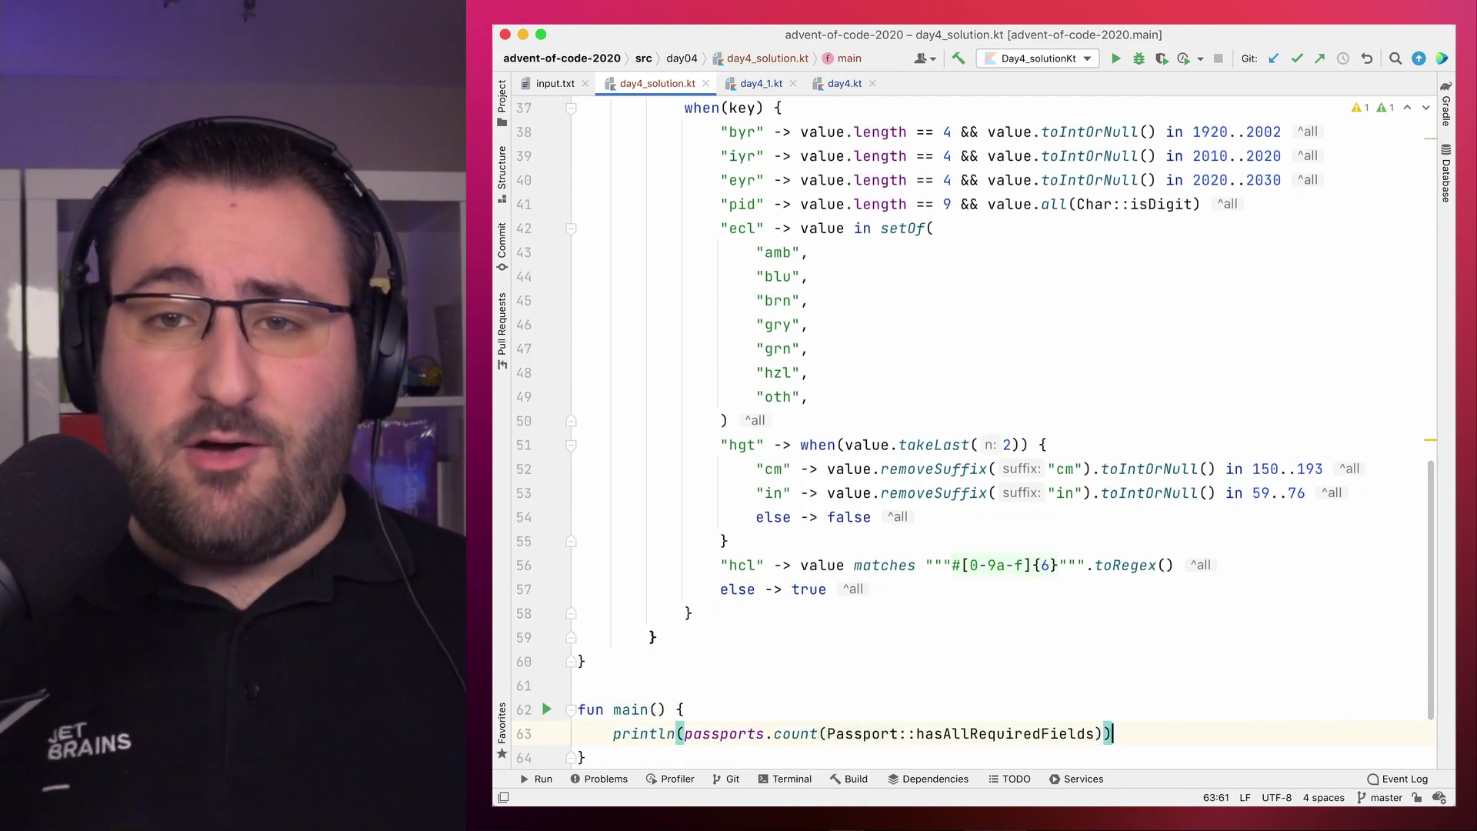
{"action": "key", "text": "End"}
{"action": "key", "text": "Return"}
{"action": "type", "text": "println(passports"}
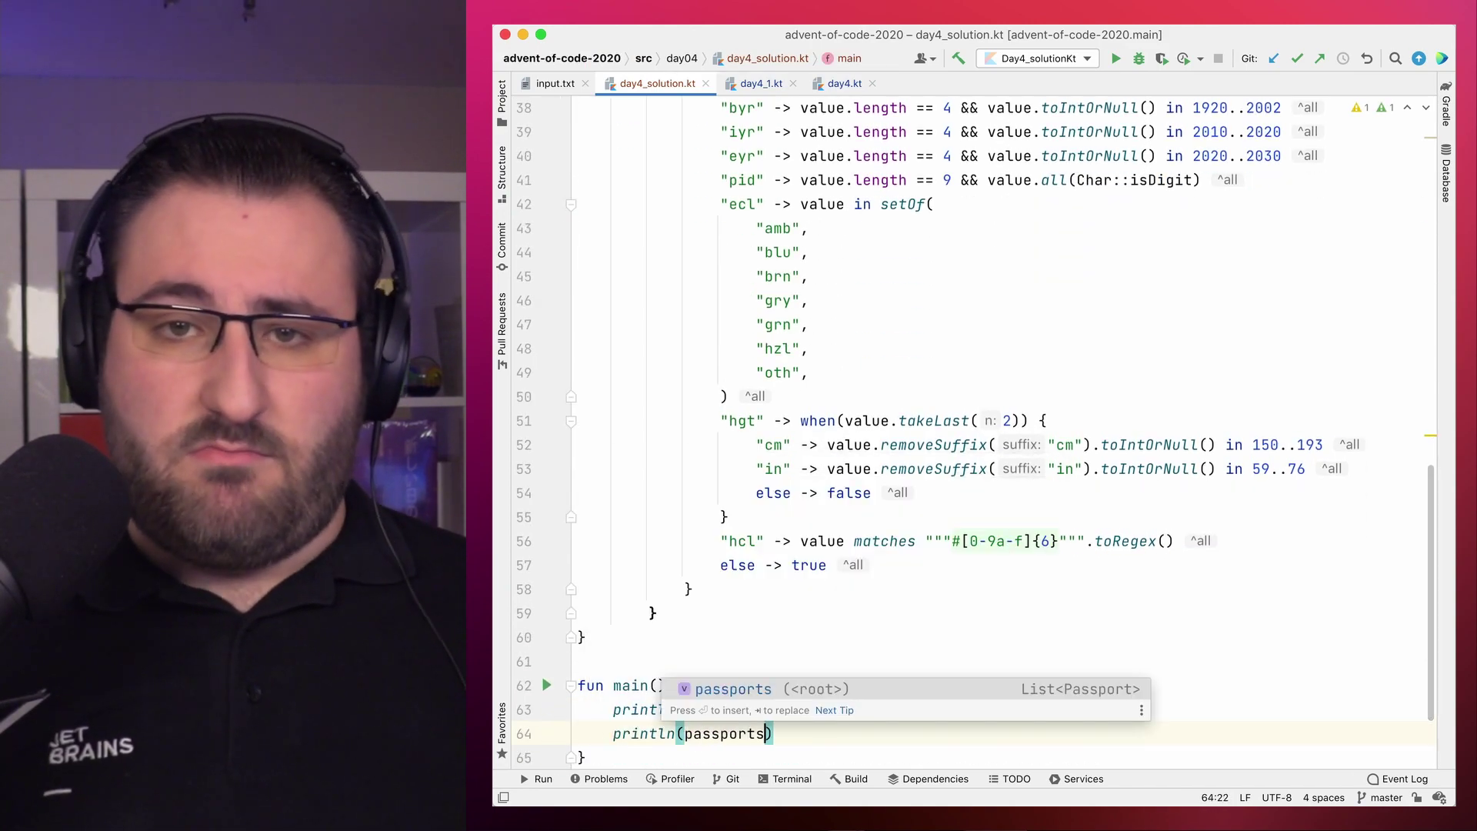
{"action": "type", "text": ".count { "}
{"action": "type", "text": "it"}
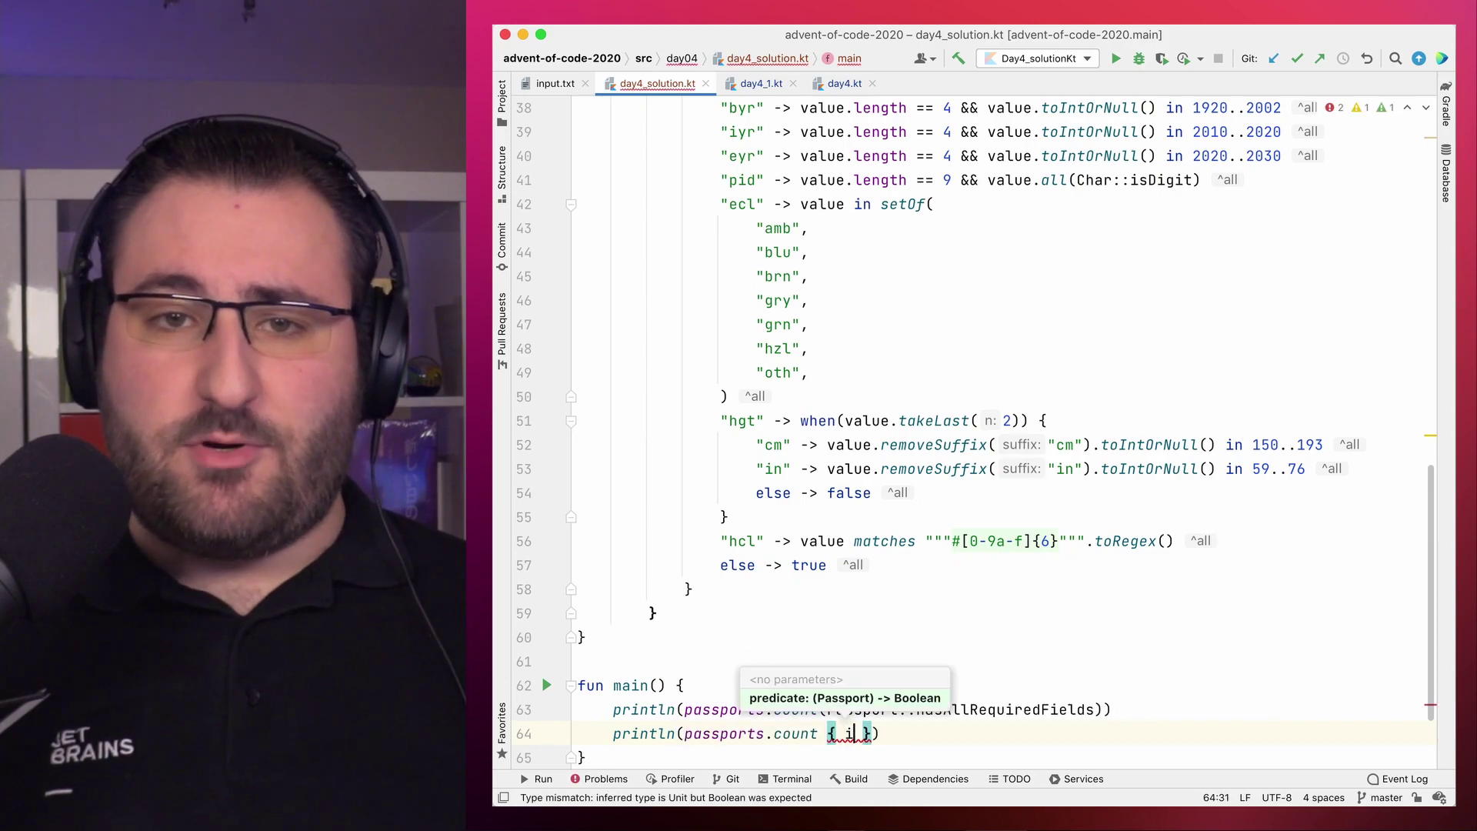
{"action": "type", "text": ".hasA"}
Step: Print the count of passports passing hasAllRequiredFields() && hasValidValues()
{"action": "key", "text": "Return"}
{"action": "key", "text": "Right"}
{"action": "type", "text": "&& it"}
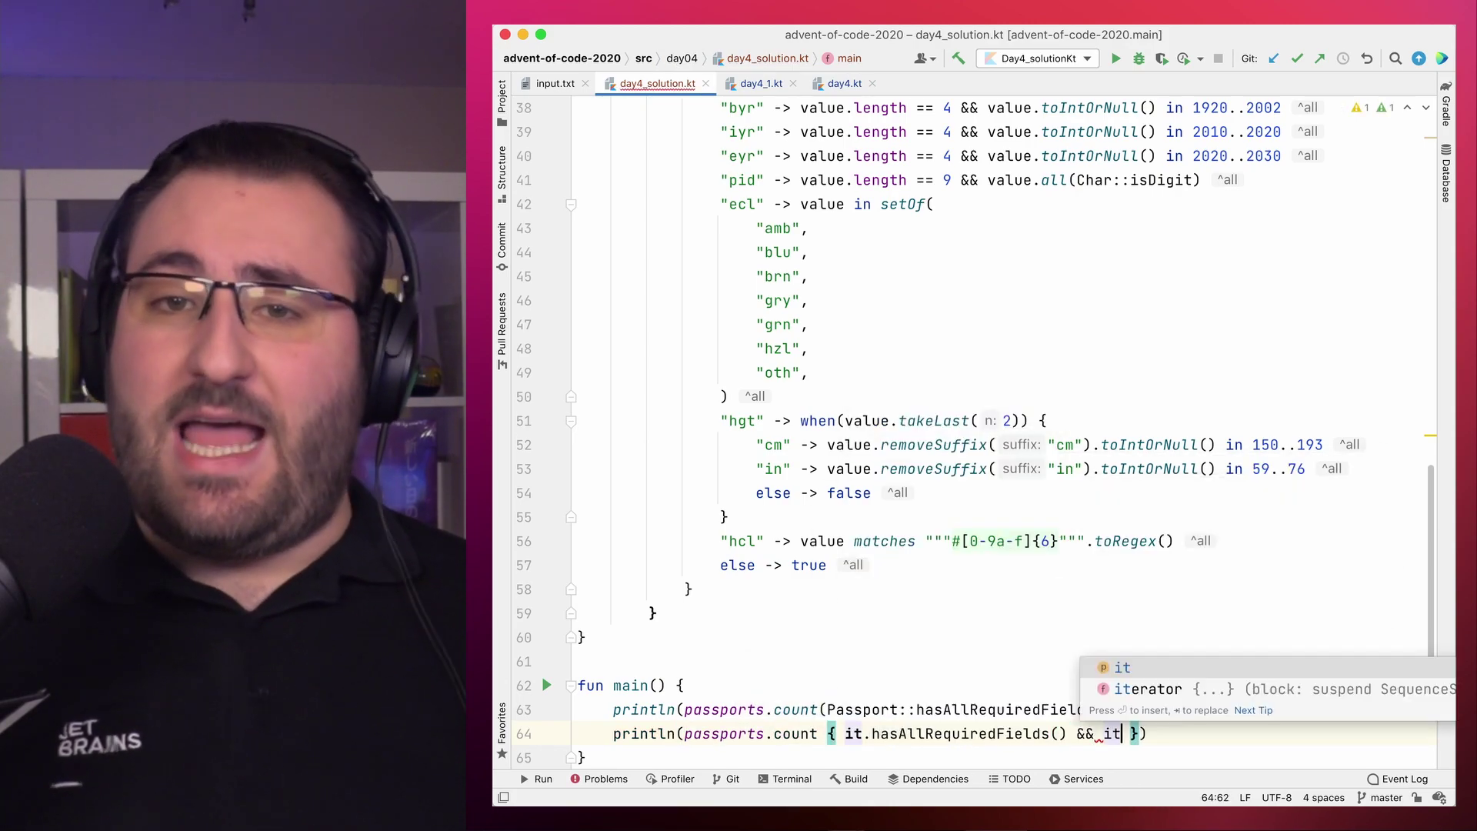
{"action": "type", "text": ".has"}
{"action": "key", "text": "Return"}
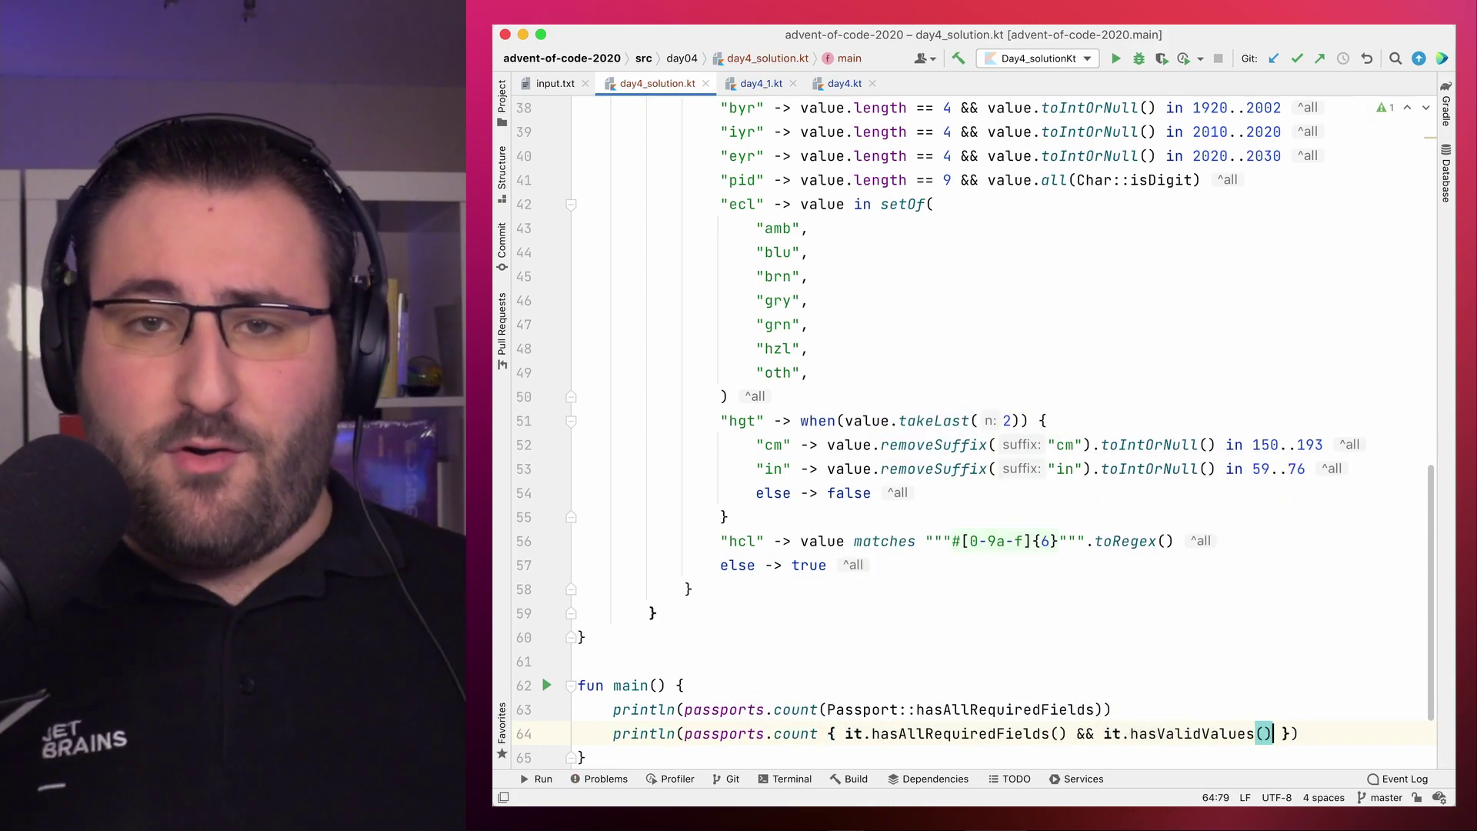
{"action": "scroll", "coordinate": [653, 557], "scroll_direction": "down", "scroll_amount": 2}
Step: Run main and highlight the second result, 175, in the Run console
{"action": "left_click", "coordinate": [549, 563]}
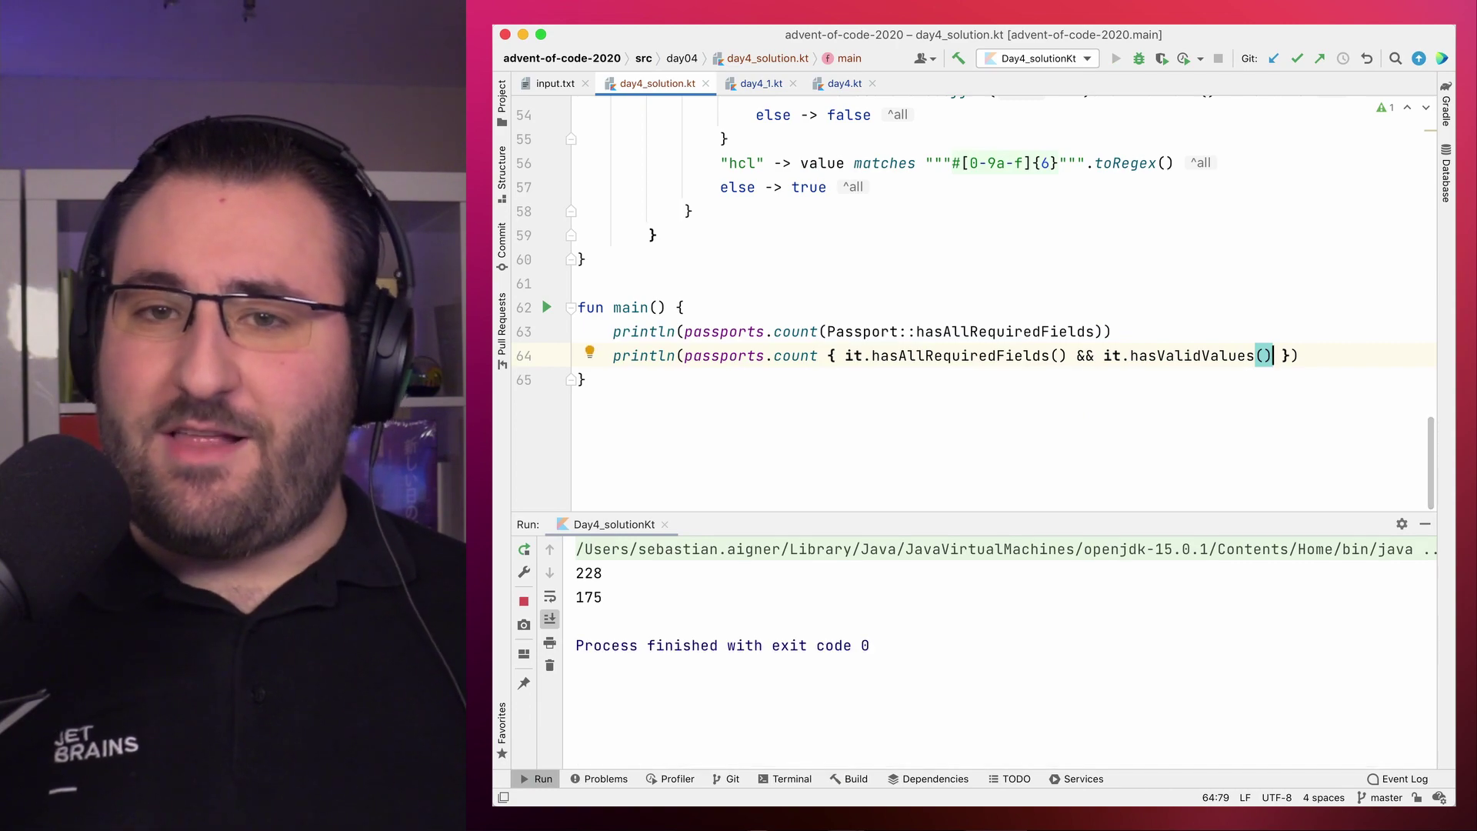
{"action": "left_click_drag", "start_coordinate": [639, 603], "coordinate": [490, 599]}
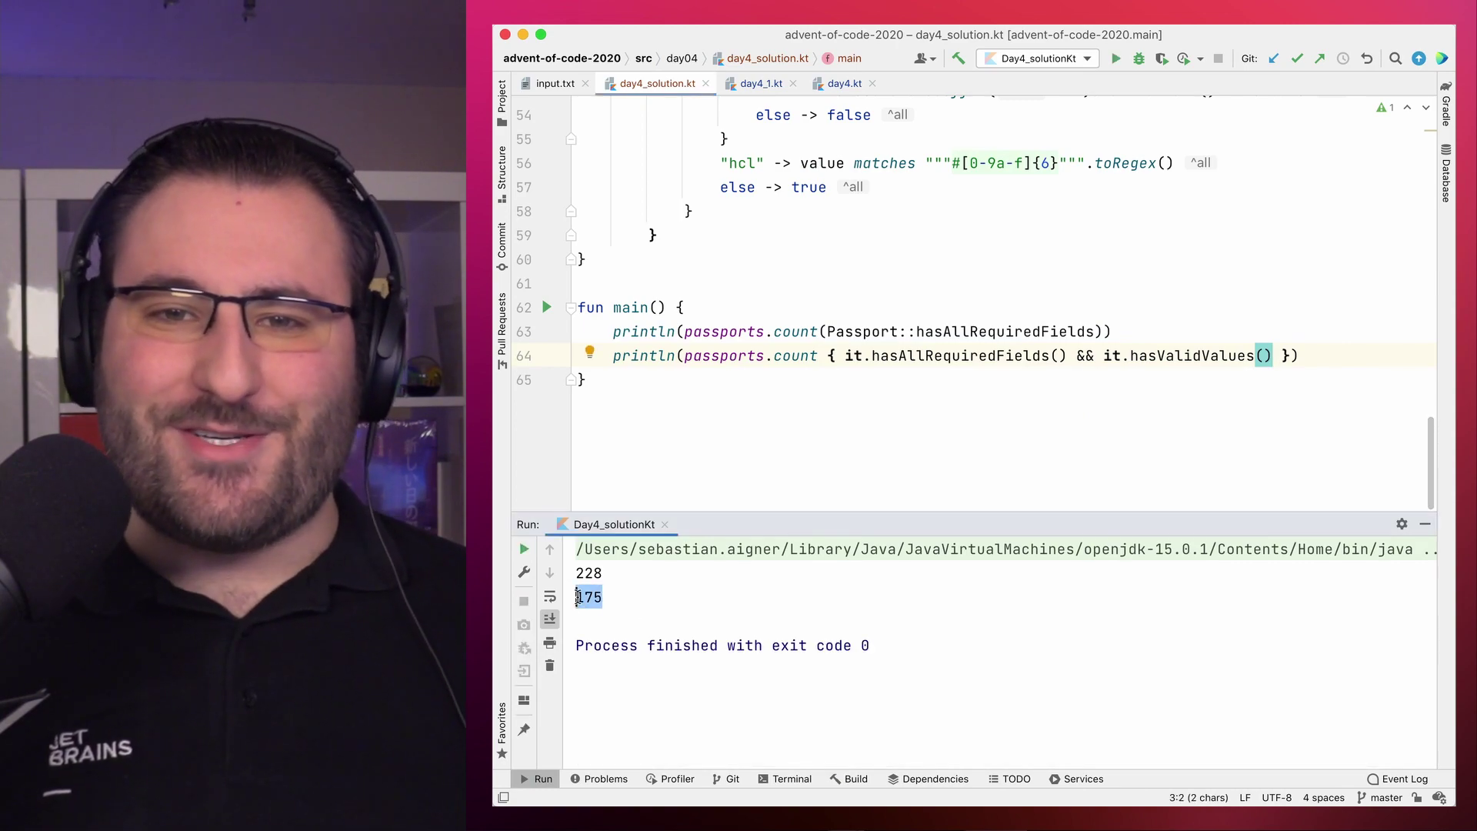